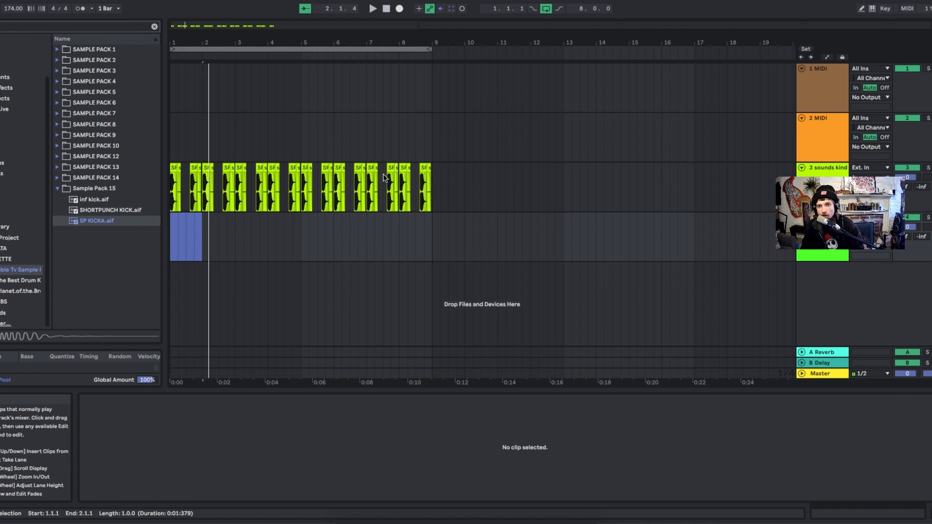
# Consolidate the SP KICKA clips from bar 1 to bar 9 on track 3 into a single audio clip
pyautogui.click(306, 168)
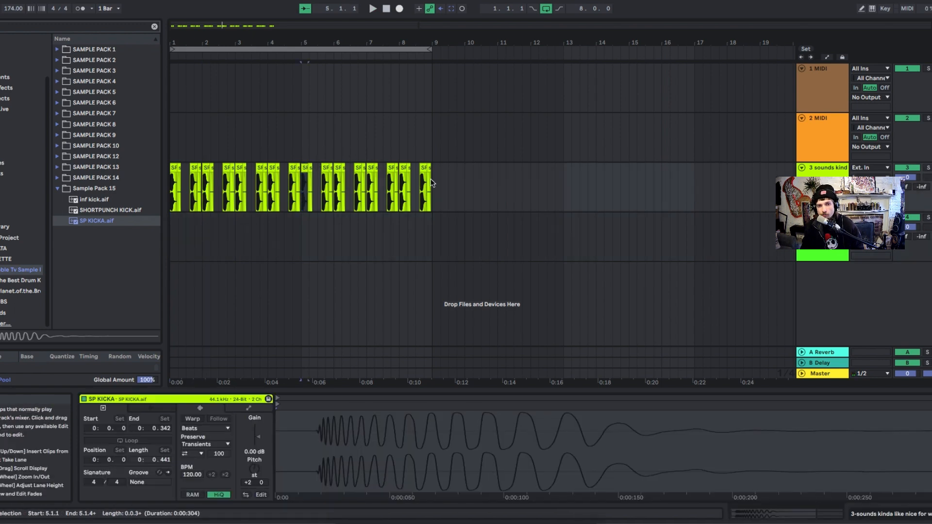
pyautogui.moveTo(432, 186); pyautogui.dragTo(138, 219)
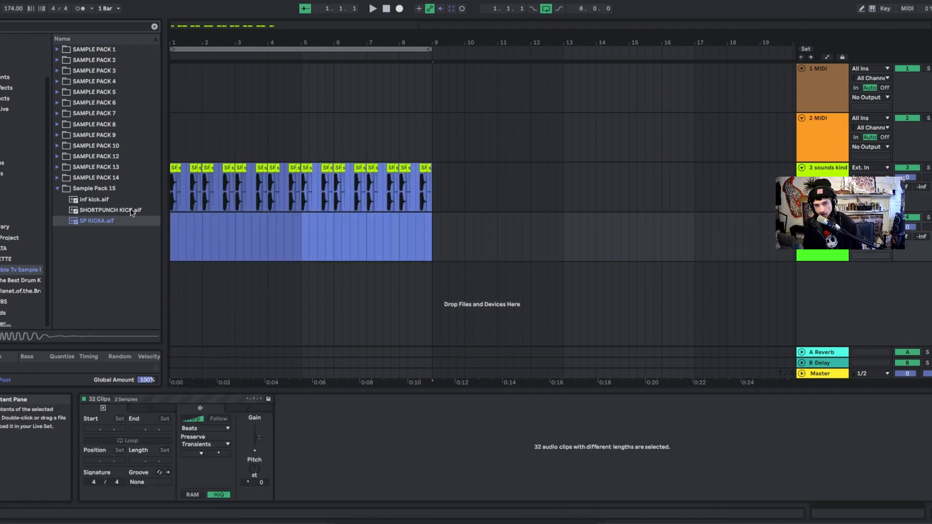
pyautogui.hotkey('ctrl', 'j')
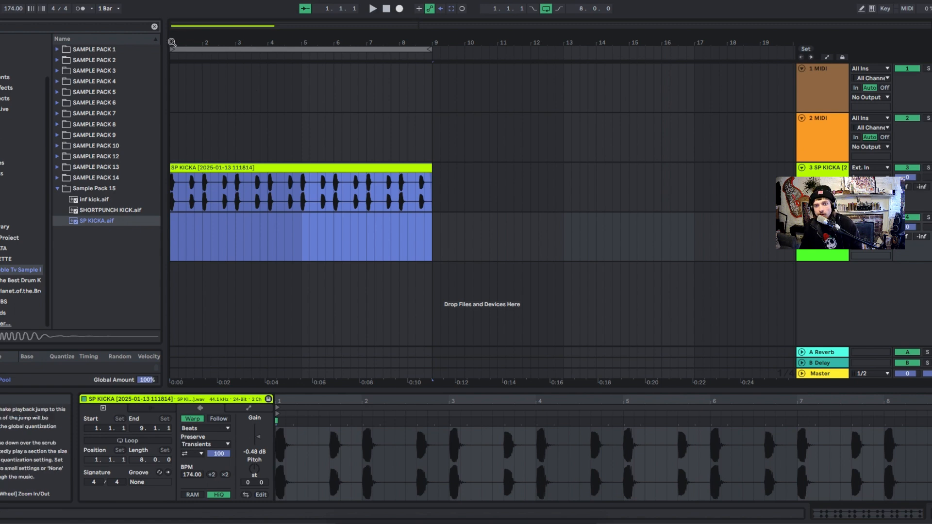
# Play the consolidated kick clip from the start and examine the waveforms of its hits around the first two bars
pyautogui.moveTo(175, 43); pyautogui.dragTo(175, 73)
pyautogui.moveTo(209, 131); pyautogui.dragTo(139, 119)
pyautogui.press('space')
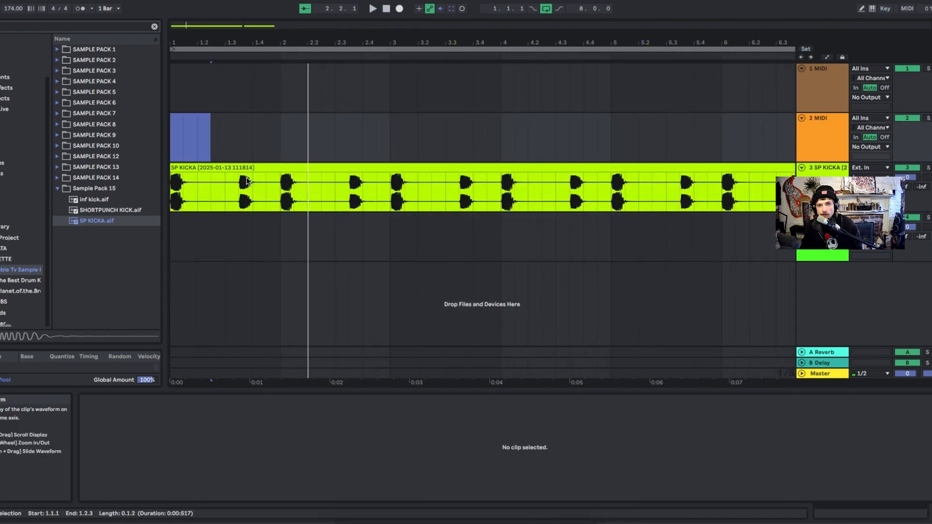
pyautogui.scroll(10, 240, 46)
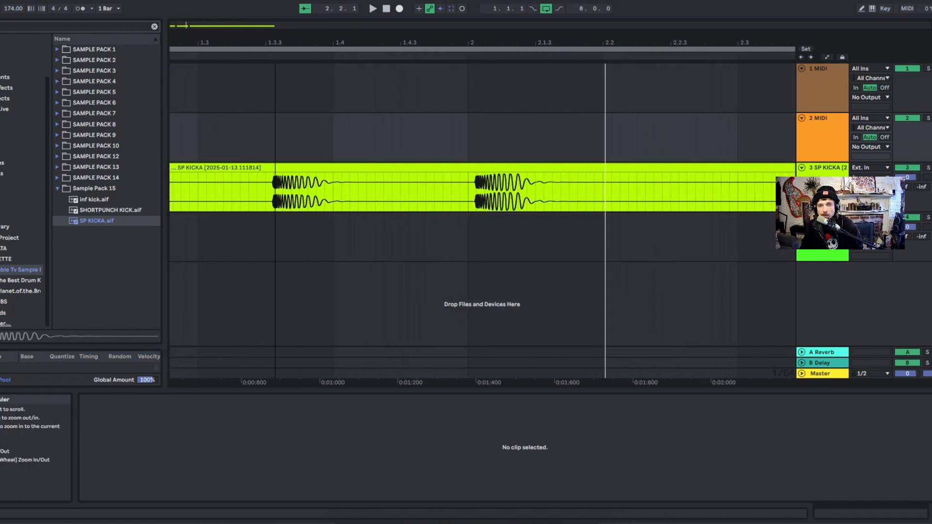
pyautogui.moveTo(277, 37); pyautogui.dragTo(277, 14)
pyautogui.moveTo(225, 94); pyautogui.dragTo(162, 114)
pyautogui.press('space')
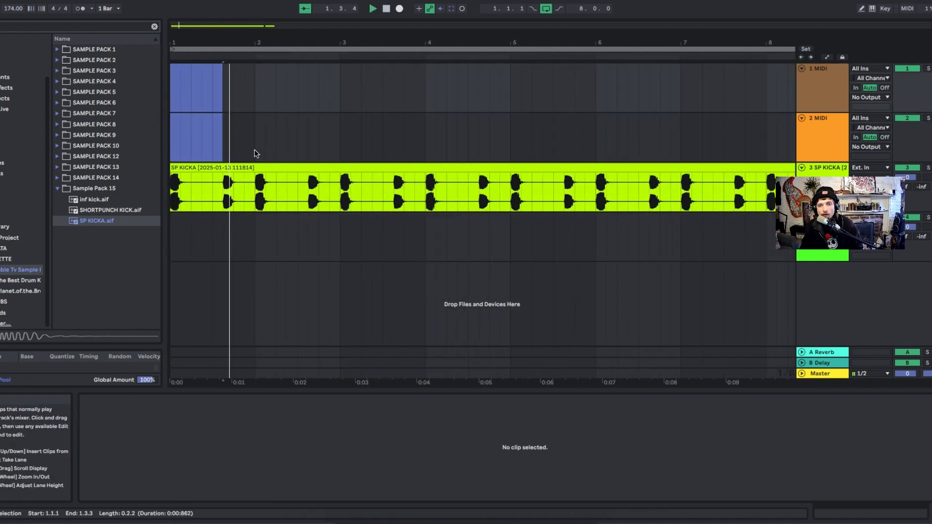
# Turn off transient looping in the consolidated kick clip's Beats warp settings and set the transient envelope to 36 while auditioning
pyautogui.click(253, 167)
pyautogui.press('space')
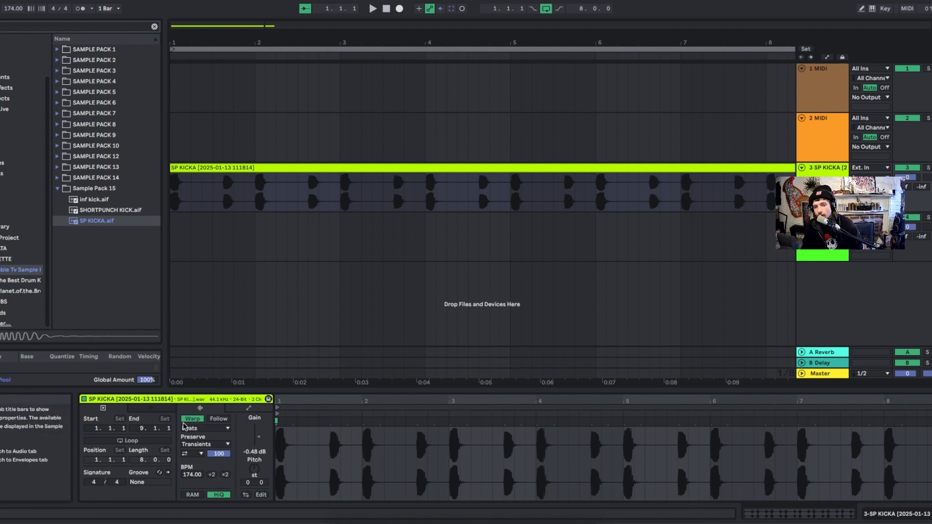
pyautogui.click(186, 454)
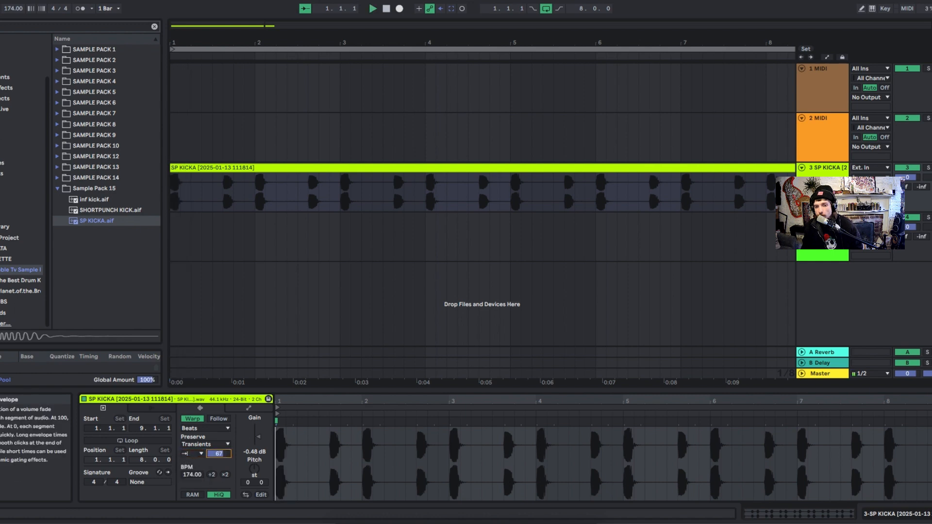
pyautogui.press('space')
pyautogui.moveTo(219, 454); pyautogui.dragTo(219, 439)
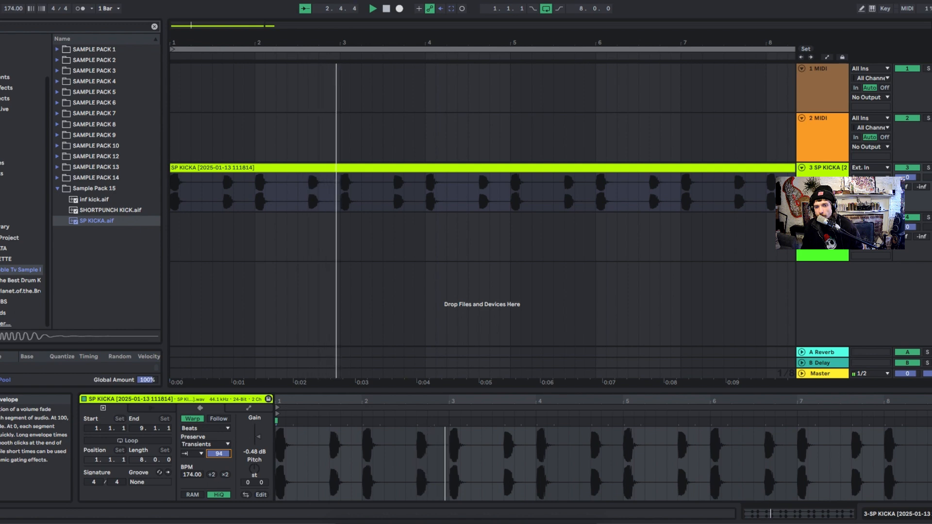
pyautogui.moveTo(219, 454)
pyautogui.mouseDown()
pyautogui.moveTo(219, 462)
pyautogui.moveTo(219, 454)
pyautogui.mouseUp()
pyautogui.press('space')
pyautogui.press('space')
pyautogui.press('space')
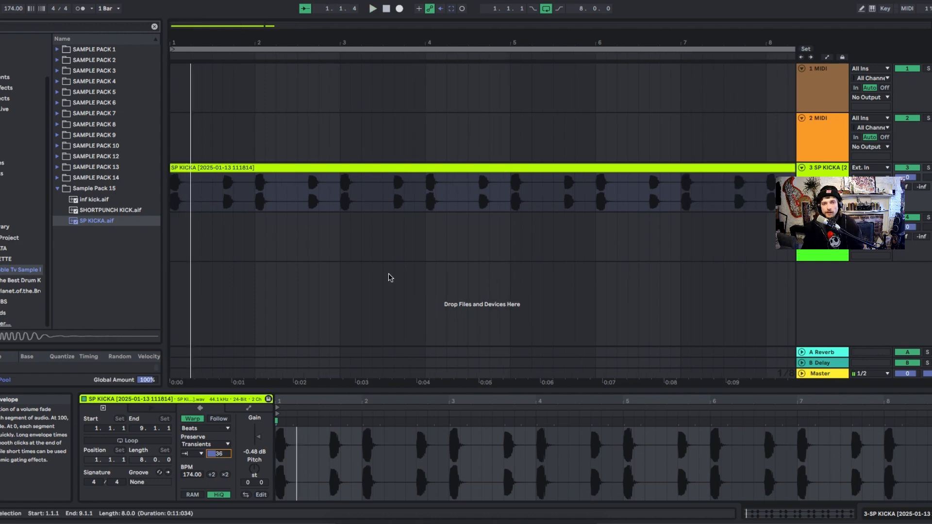
# Find the VST3 version of FabFilter Pro-Q 3 among the plug-ins and load it on the 2 MIDI track
pyautogui.click(211, 151)
pyautogui.press('space')
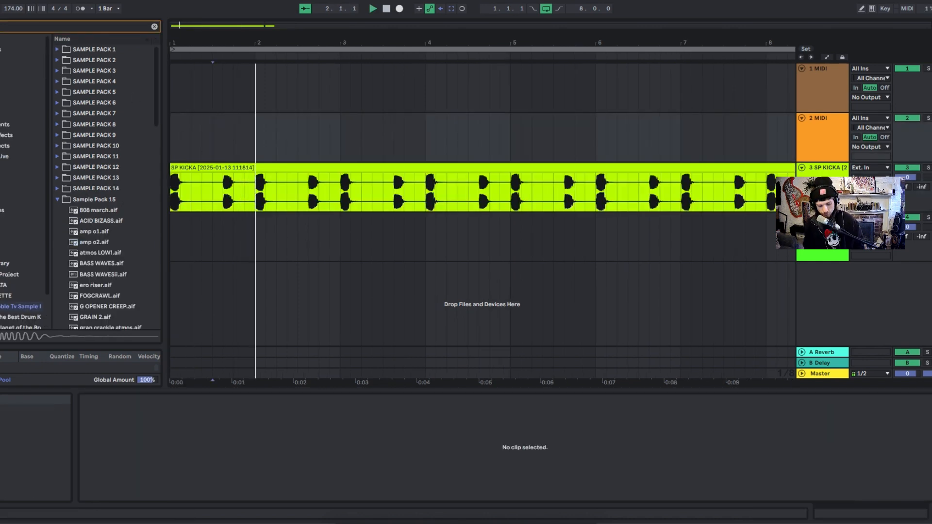
pyautogui.press('Return')
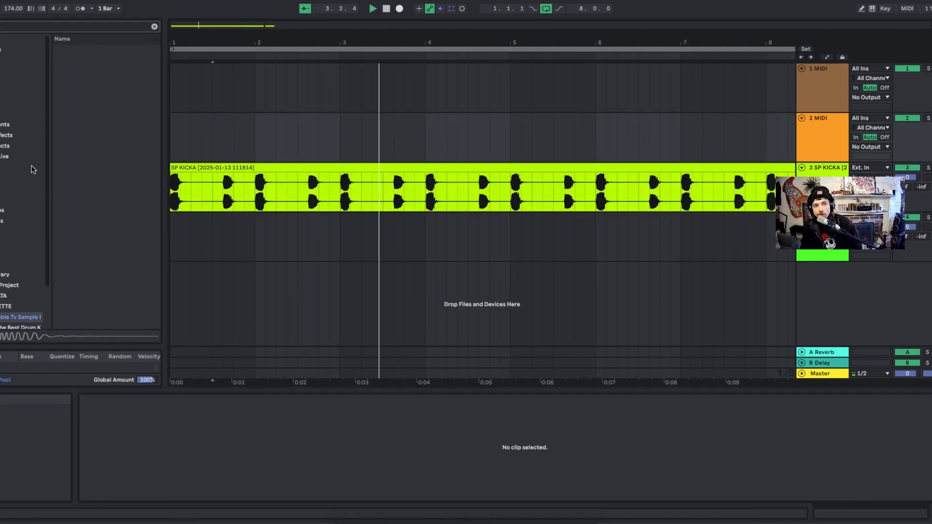
pyautogui.click(22, 167)
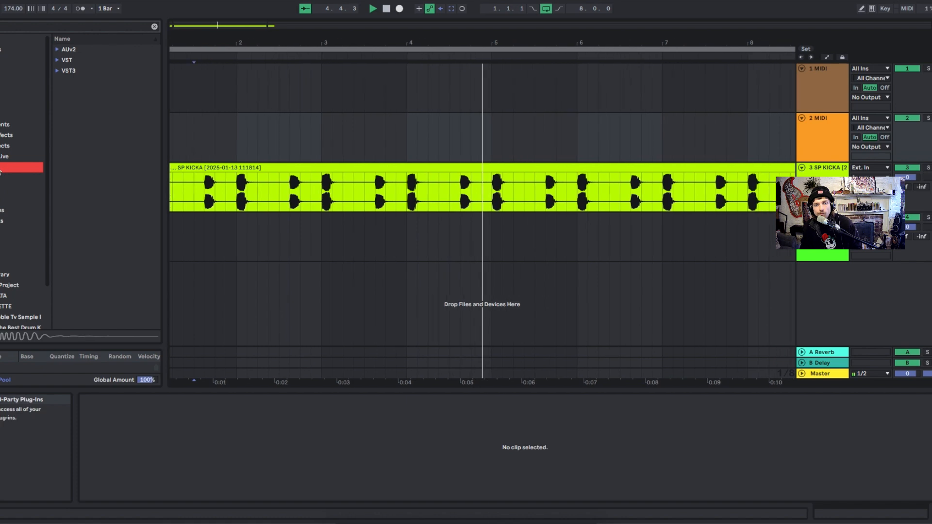
pyautogui.click(57, 70)
pyautogui.click(64, 81)
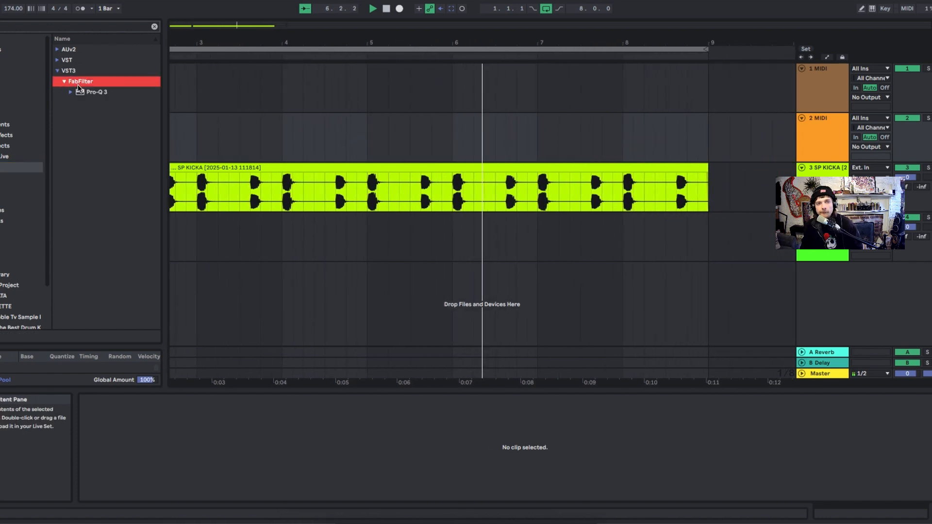
pyautogui.click(79, 92)
pyautogui.doubleClick(80, 92)
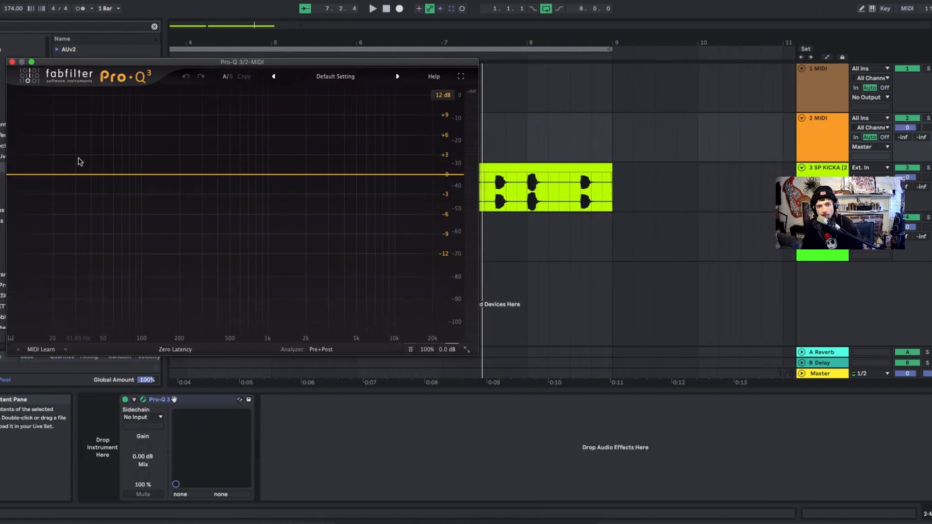
# Add a bell boost of about +5.8 dB near 57 Hz in Pro-Q 3 and move the plug-in to the SP KICKA track
pyautogui.doubleClick(141, 122)
pyautogui.moveTo(142, 122); pyautogui.dragTo(111, 136)
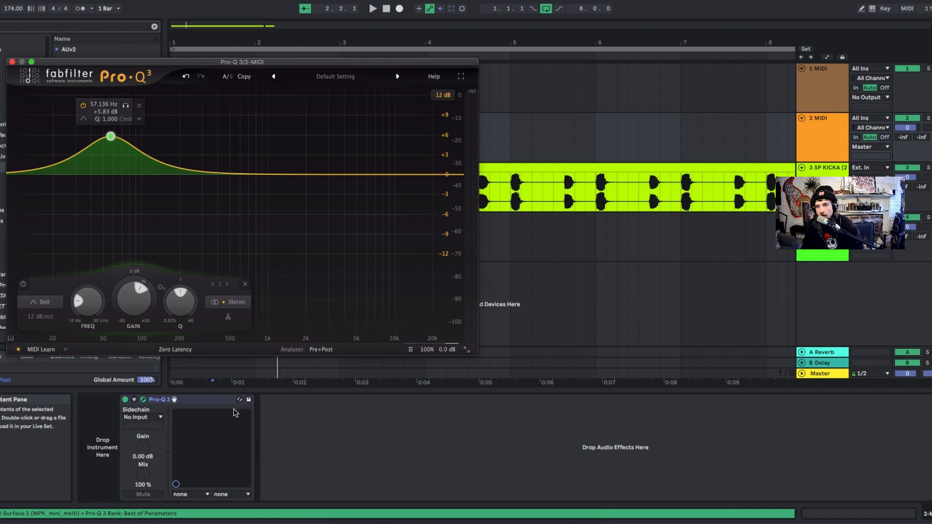
pyautogui.moveTo(424, 325); pyautogui.dragTo(521, 185)
pyautogui.press('space')
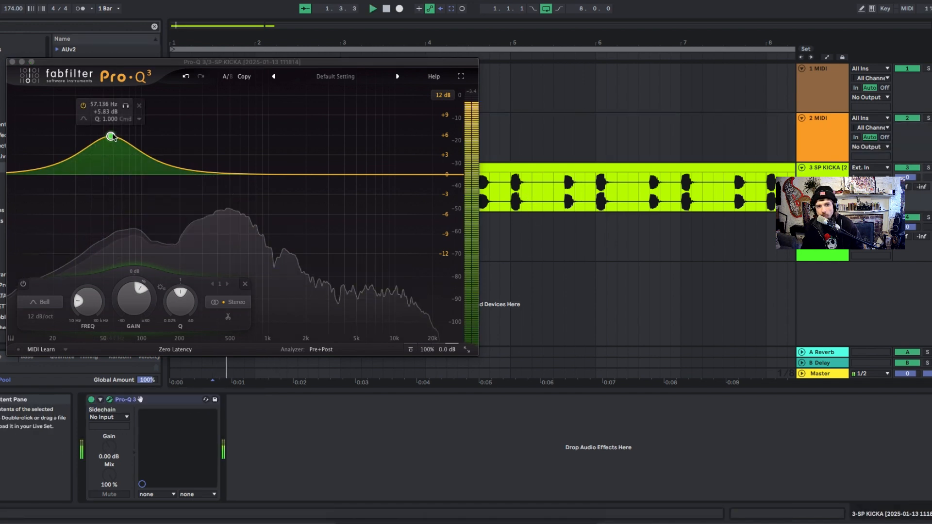
# Raise the kick's low-end boost slightly and add a bell cut of about -7.8 dB near 223 Hz with a Q of 1.877
pyautogui.moveTo(113, 138)
pyautogui.mouseDown()
pyautogui.moveTo(98, 117)
pyautogui.moveTo(108, 128)
pyautogui.mouseUp()
pyautogui.doubleClick(162, 231)
pyautogui.scroll(3, 162, 232)
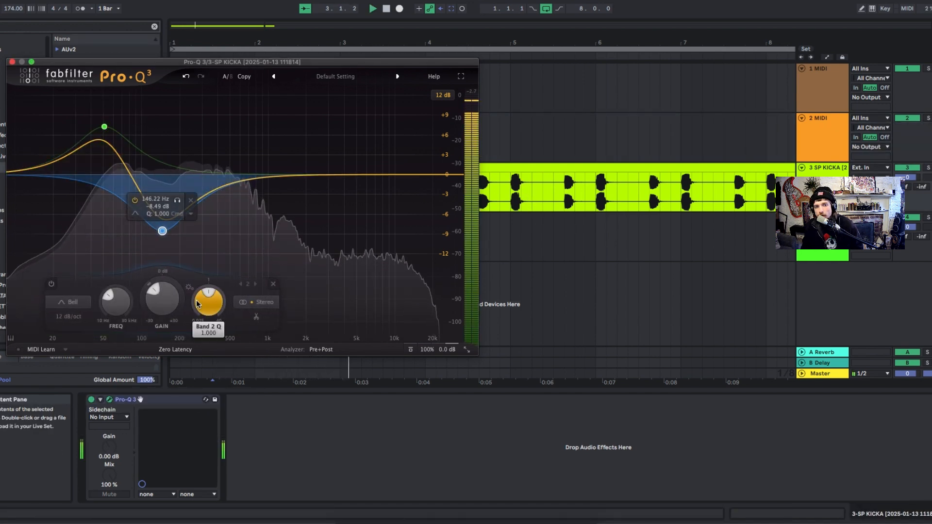
pyautogui.moveTo(163, 231); pyautogui.dragTo(181, 228)
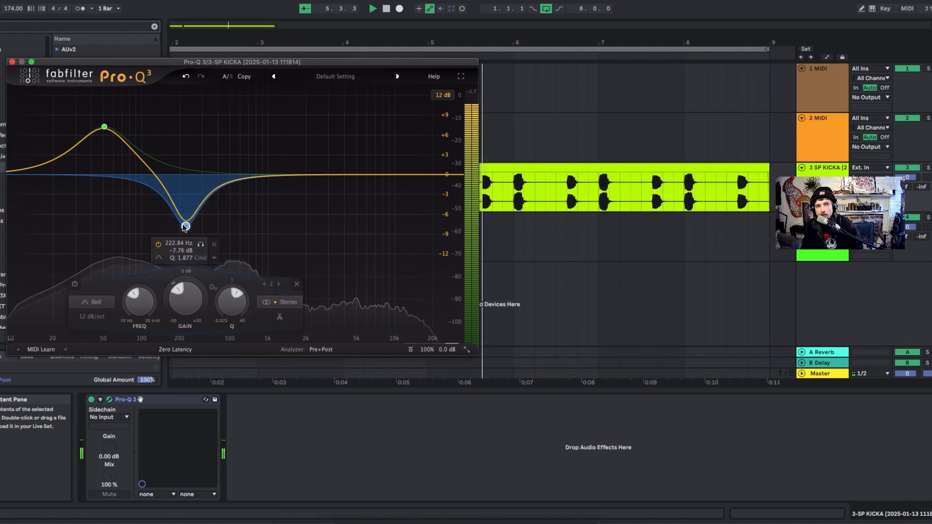
pyautogui.click(12, 62)
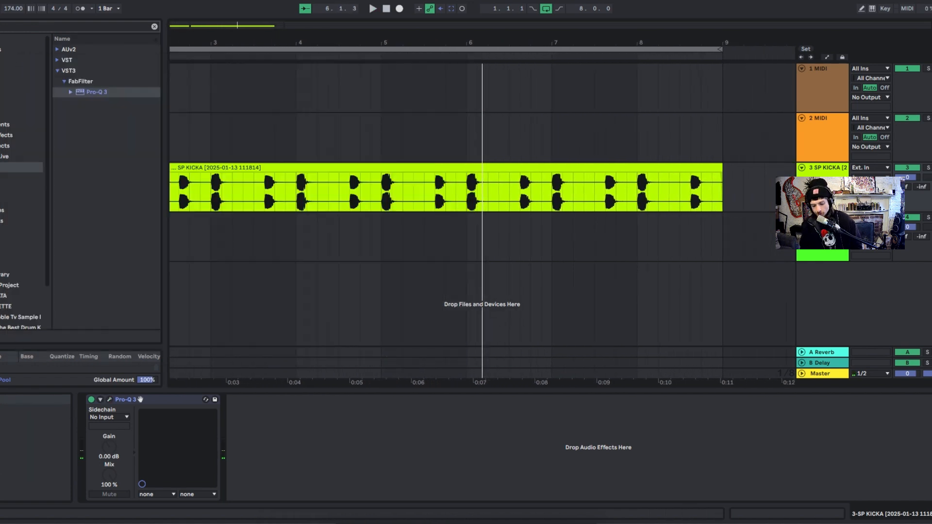
# Add a Utility device after Pro-Q 3 on the kick track, enable Mono and play the kick from the start
pyautogui.write('bla')
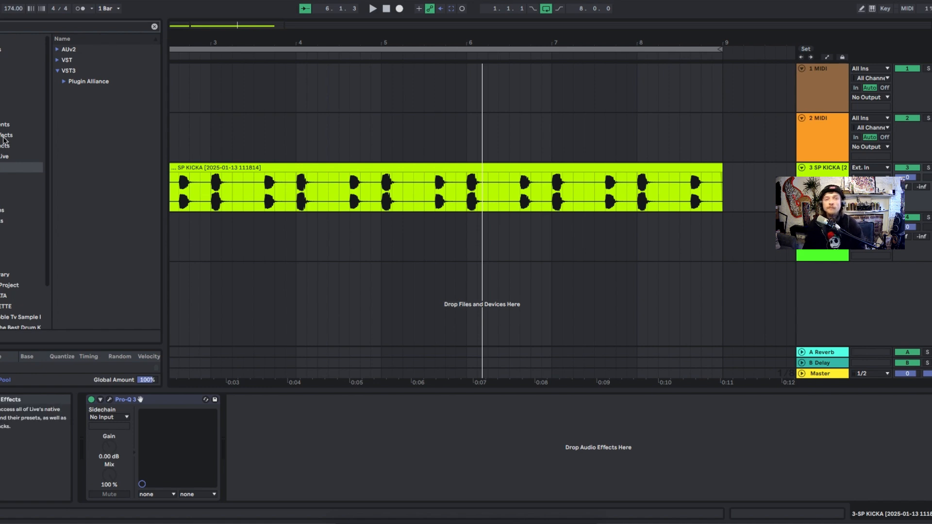
pyautogui.click(5, 125)
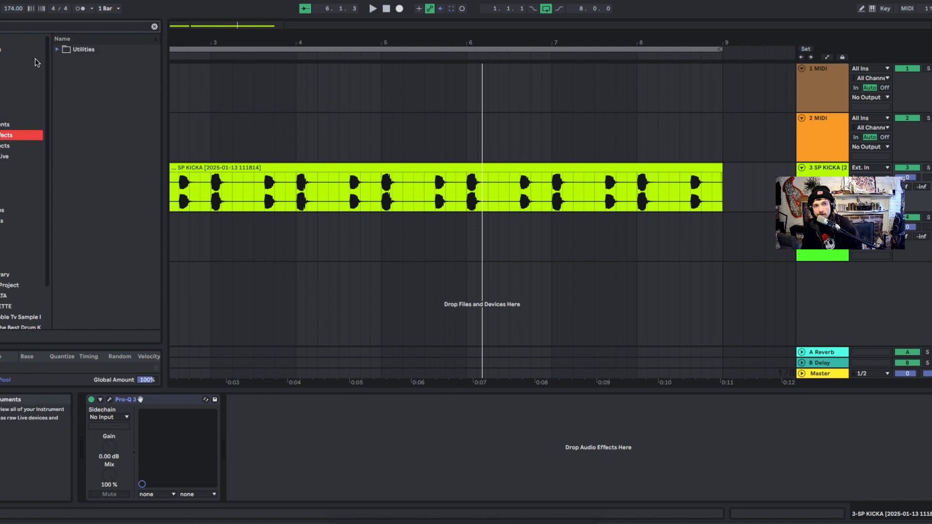
pyautogui.doubleClick(74, 61)
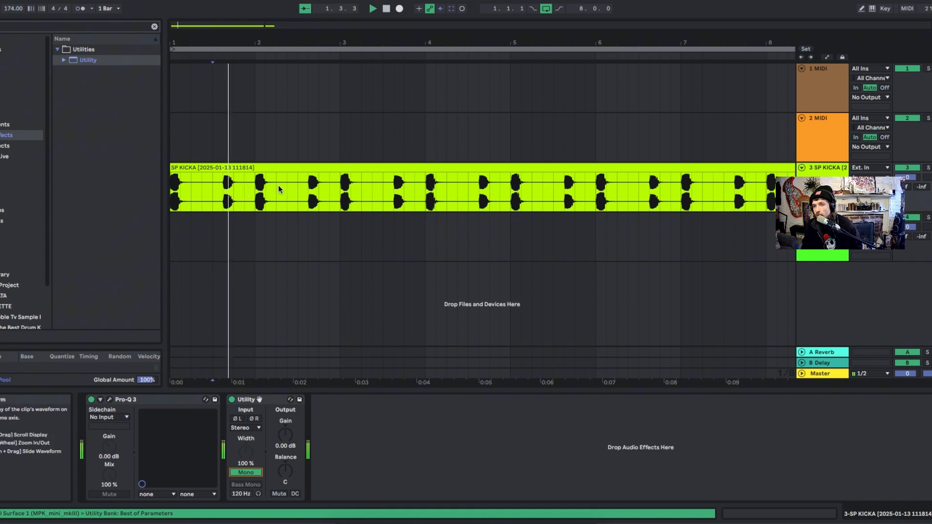
pyautogui.moveTo(252, 44); pyautogui.dragTo(251, 26)
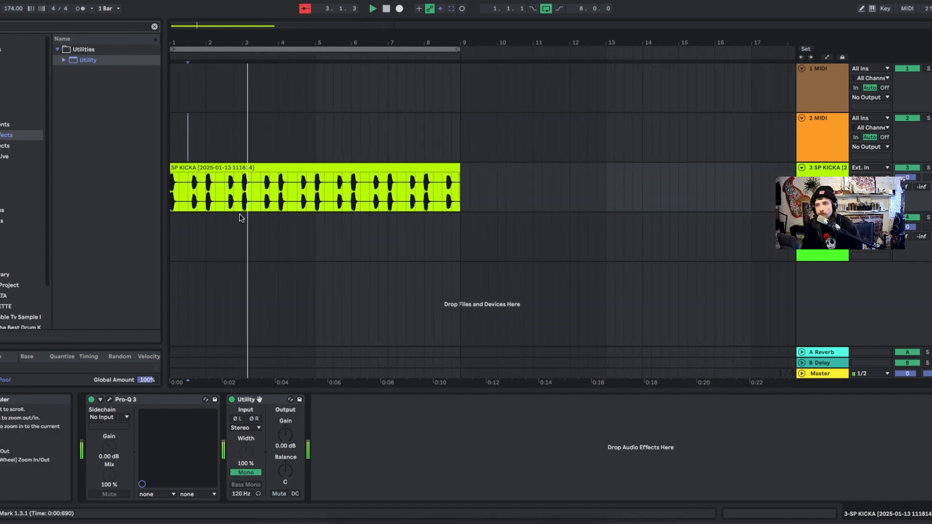
pyautogui.moveTo(236, 229); pyautogui.dragTo(109, 233)
pyautogui.press('space')
pyautogui.press('space')
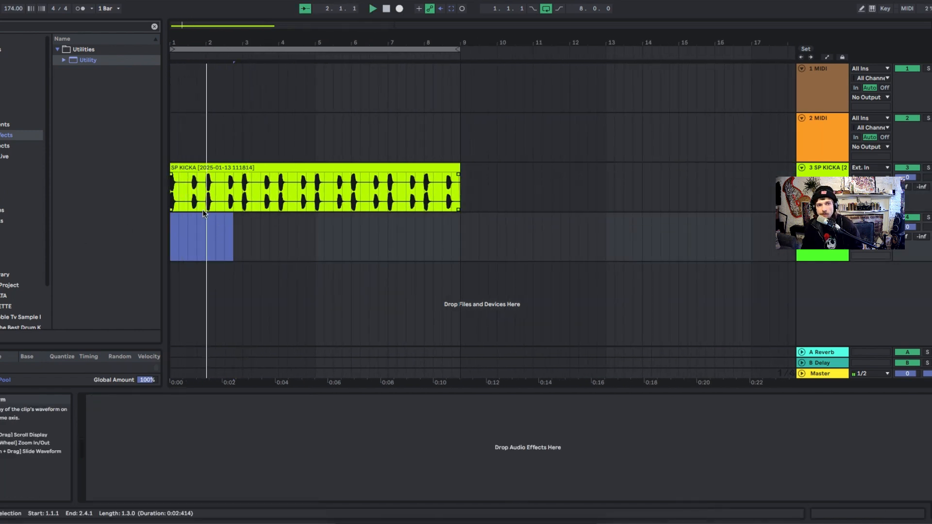
# Search the sample folder for snares and place SNARE MAXIT.aif from Sample Pack 15 on track 4 at 1.2.1
pyautogui.click(6, 27)
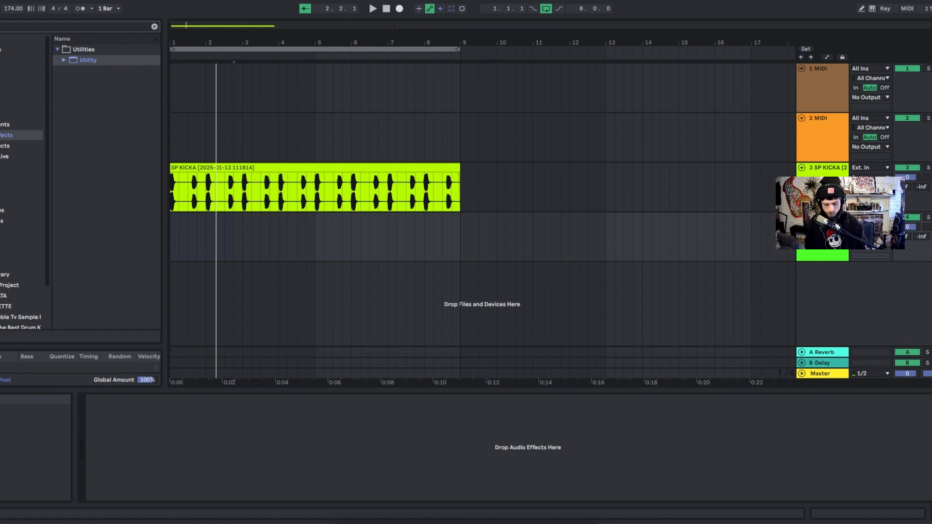
pyautogui.press('Return')
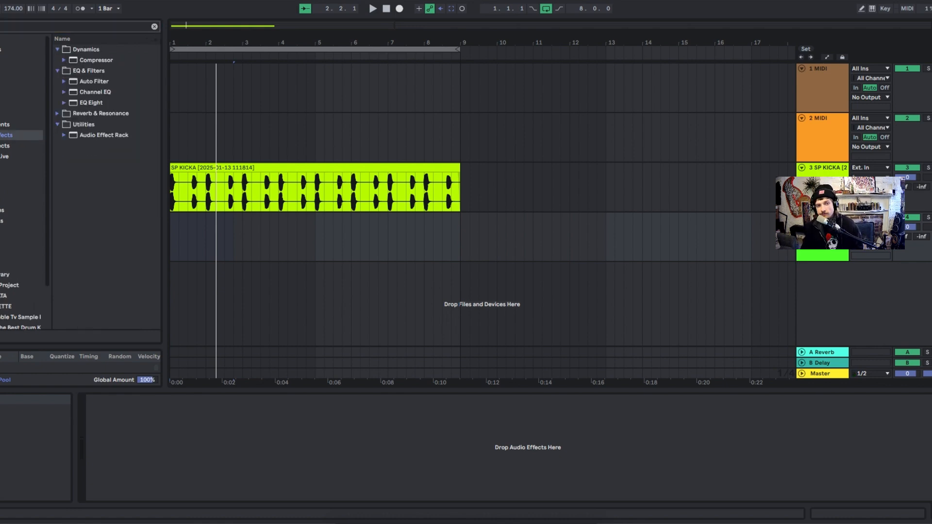
pyautogui.scroll(-3, 49, 293)
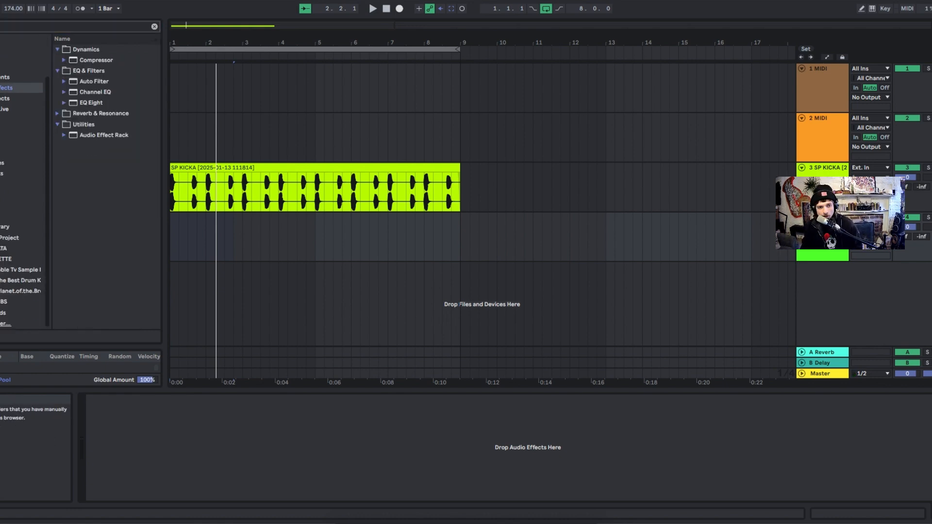
pyautogui.click(22, 269)
pyautogui.click(93, 179)
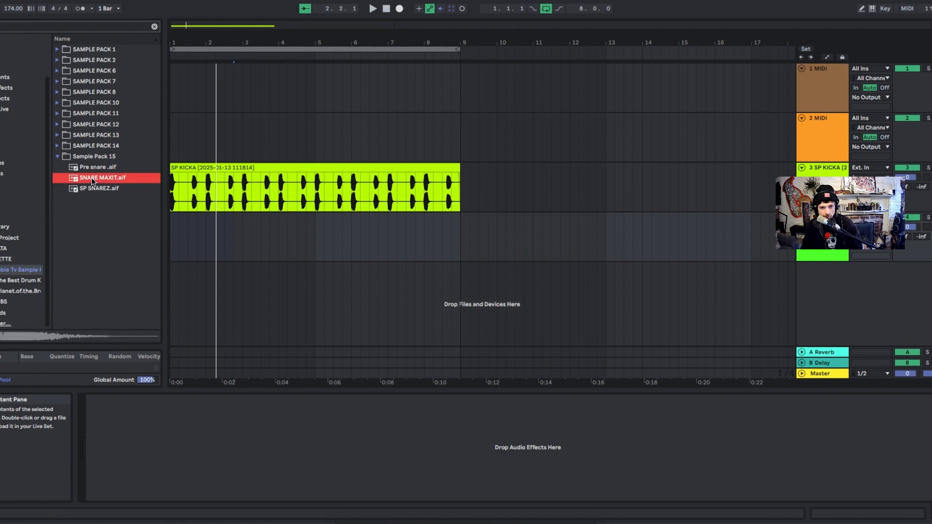
pyautogui.moveTo(179, 237); pyautogui.dragTo(182, 226)
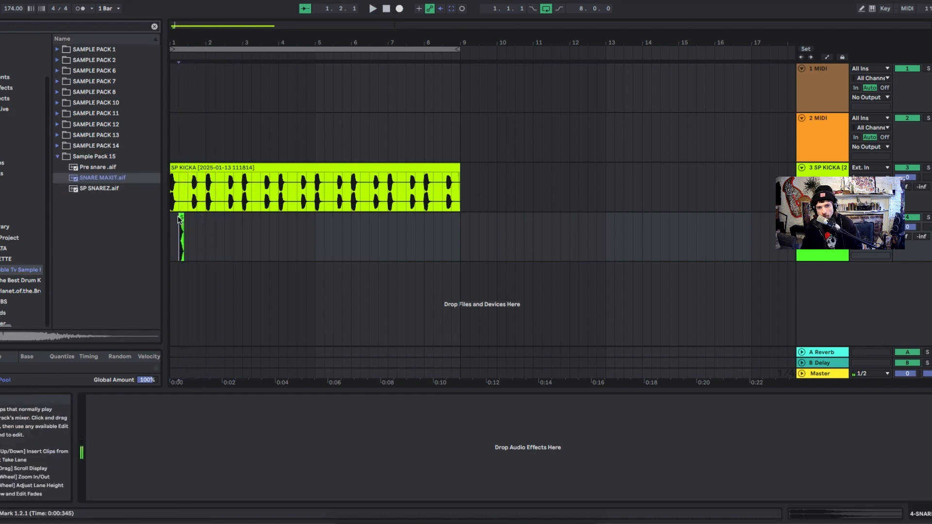
# Set the SNARE MAXIT clip's gain to -6.07 dB and its pitch to +5 semitones while auditioning it
pyautogui.doubleClick(181, 216)
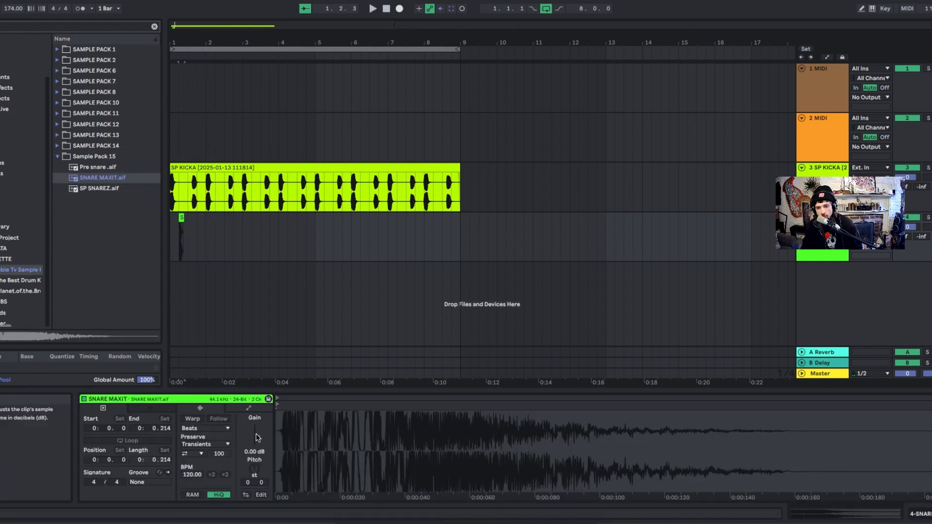
pyautogui.press('space')
pyautogui.moveTo(258, 438); pyautogui.dragTo(256, 459)
pyautogui.press('space')
pyautogui.press('space')
pyautogui.press('space')
pyautogui.press('space')
pyautogui.press('space')
pyautogui.press('space')
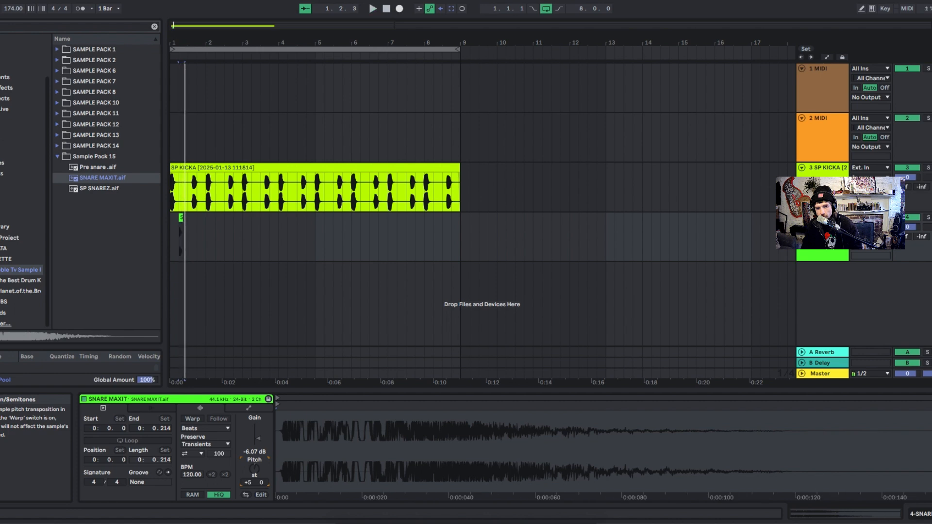
# Audition the snare repeatedly while trying its pitch one semitone higher and returning it to +5
pyautogui.press('Up')
pyautogui.press('space')
pyautogui.press('space')
pyautogui.press('space')
pyautogui.press('space')
pyautogui.press('space')
pyautogui.press('space')
pyautogui.press('space')
pyautogui.press('Down')
pyautogui.press('space')
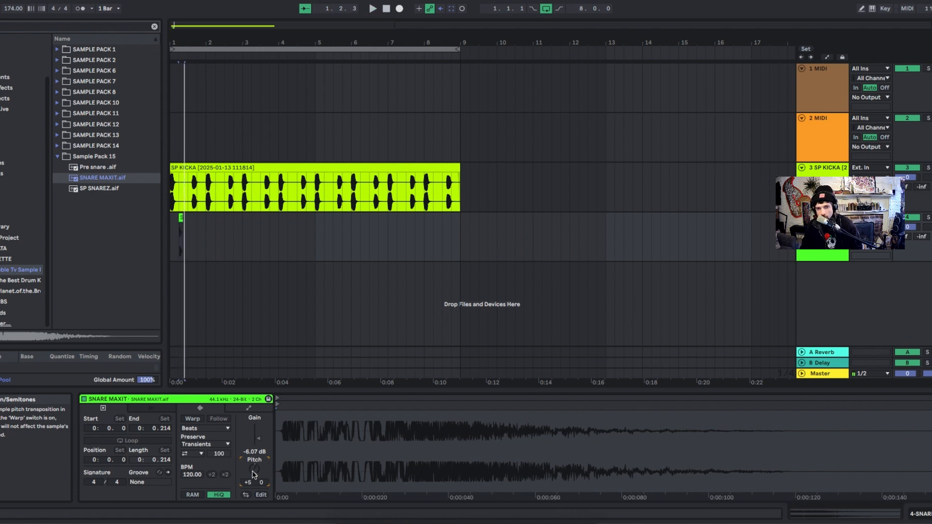
pyautogui.press('space')
pyautogui.press('space')
pyautogui.press('space')
pyautogui.press('space')
# Select 1.1.1 to 1.3.1 on the snare track and play the snare together with the kick
pyautogui.moveTo(190, 235); pyautogui.dragTo(146, 239)
pyautogui.press('space')
pyautogui.press('space')
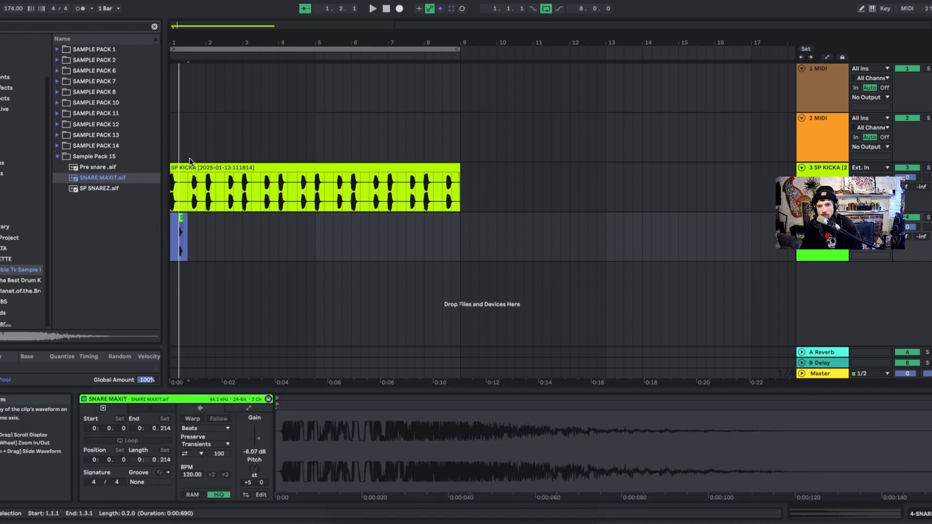
pyautogui.press('space')
pyautogui.press('space')
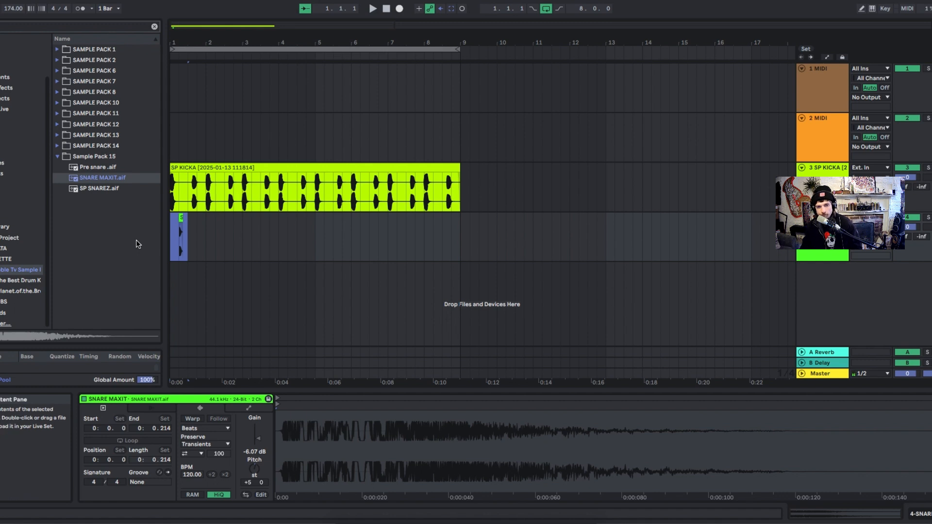
# Duplicate the snare's half-bar selection into 1.3.1 to 2.1.1 and lower the snare track's volume to -4.9 dB while auditioning
pyautogui.hotkey('ctrl', 'd')
pyautogui.press('space')
pyautogui.press('space')
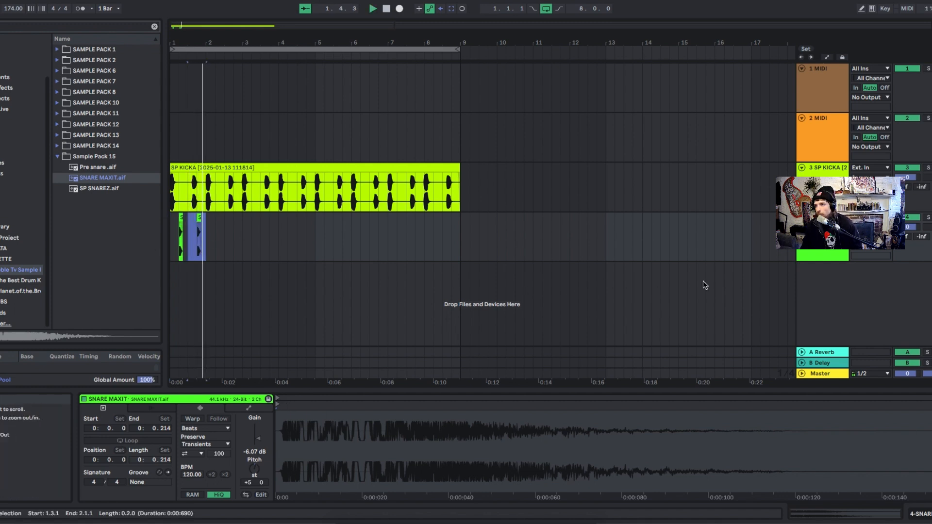
pyautogui.press('space')
pyautogui.press('space')
pyautogui.press('space')
pyautogui.press('space')
pyautogui.moveTo(911, 227); pyautogui.dragTo(911, 238)
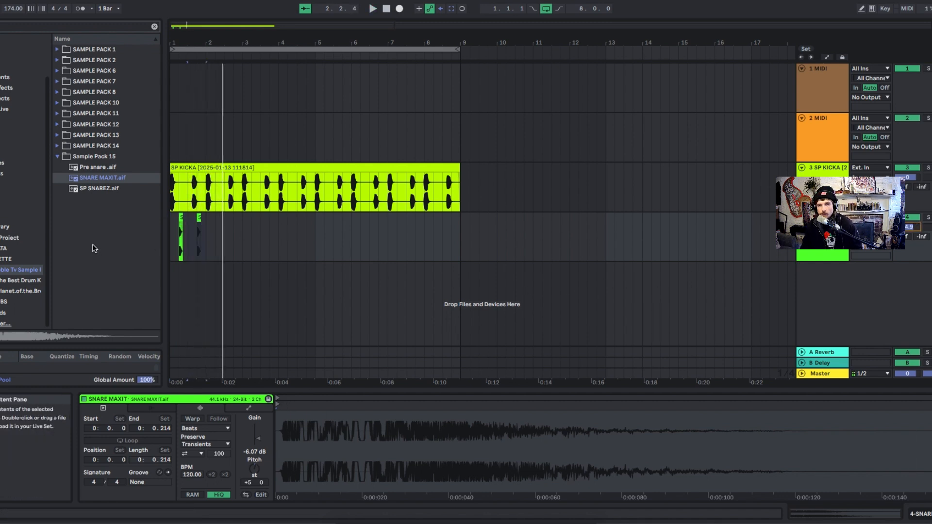
# Select the snare hits across bar 1 and duplicate them seven times to fill all eight bars
pyautogui.click(212, 237)
pyautogui.moveTo(204, 238); pyautogui.dragTo(74, 221)
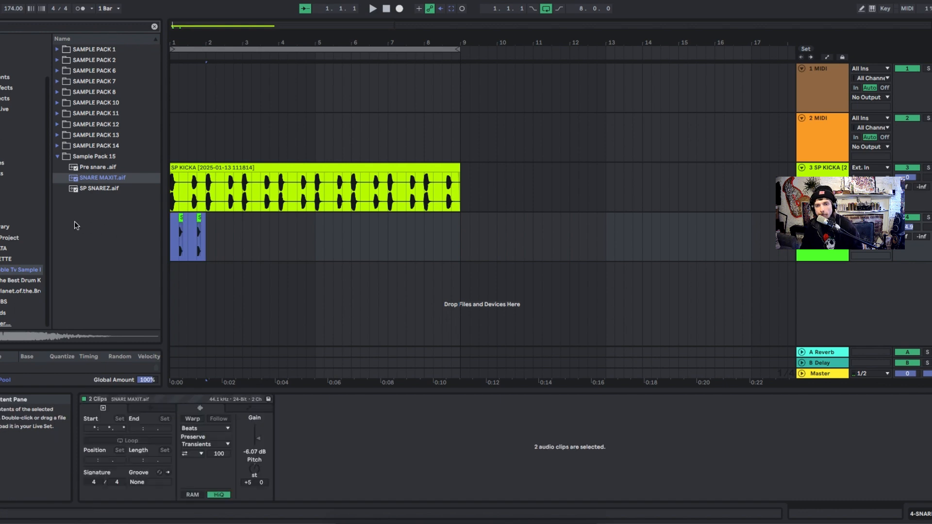
pyautogui.hotkey('ctrl', 'd')
pyautogui.hotkey('ctrl', 'd')
pyautogui.hotkey('ctrl', 'd')
pyautogui.hotkey('ctrl', 'd')
pyautogui.hotkey('ctrl', 'd')
pyautogui.hotkey('ctrl', 'd')
pyautogui.hotkey('ctrl', 'd')
# Set the snare track's volume to -4.0 dB while playing the kick and snare loop
pyautogui.moveTo(452, 249); pyautogui.dragTo(10, 208)
pyautogui.press('space')
pyautogui.click(908, 226)
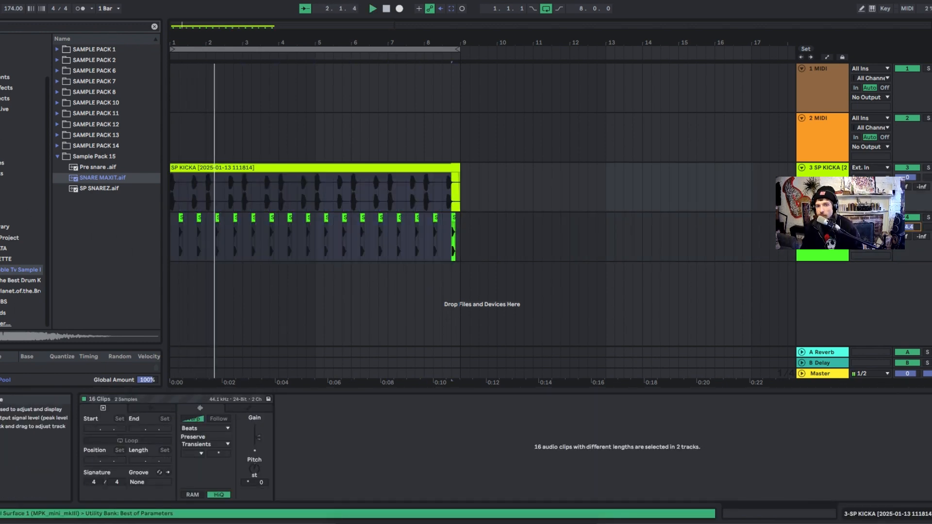
pyautogui.press('space')
# Warp all 16 snare clips in Beats mode with transient looping off and a transient envelope of 43
pyautogui.click(181, 219)
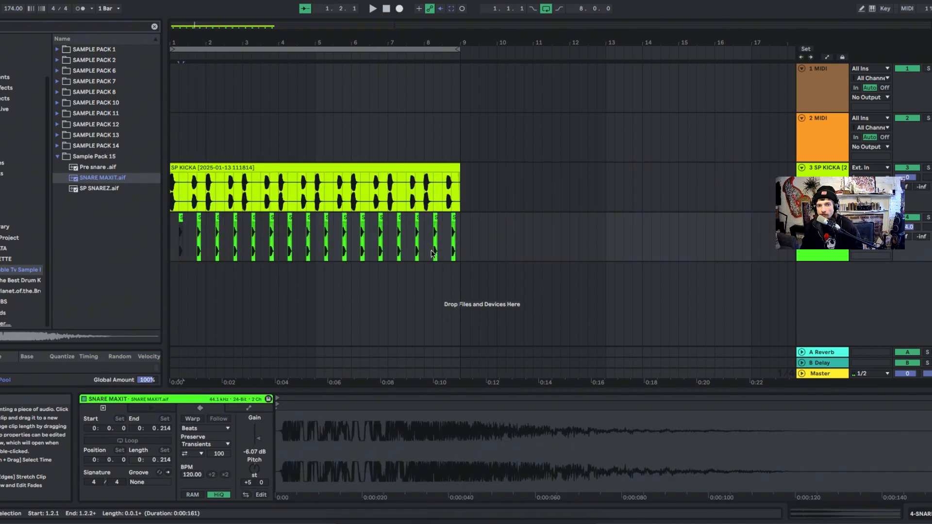
pyautogui.moveTo(469, 239); pyautogui.dragTo(154, 225)
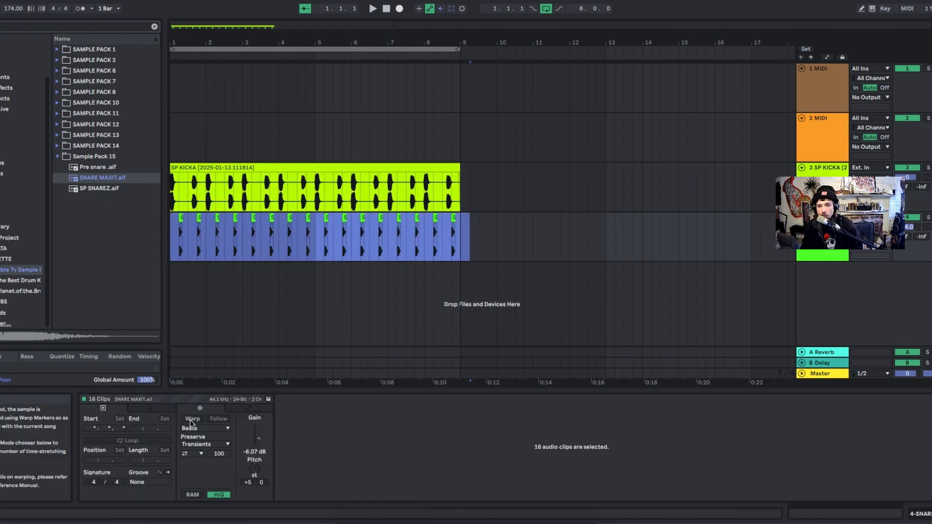
pyautogui.click(199, 455)
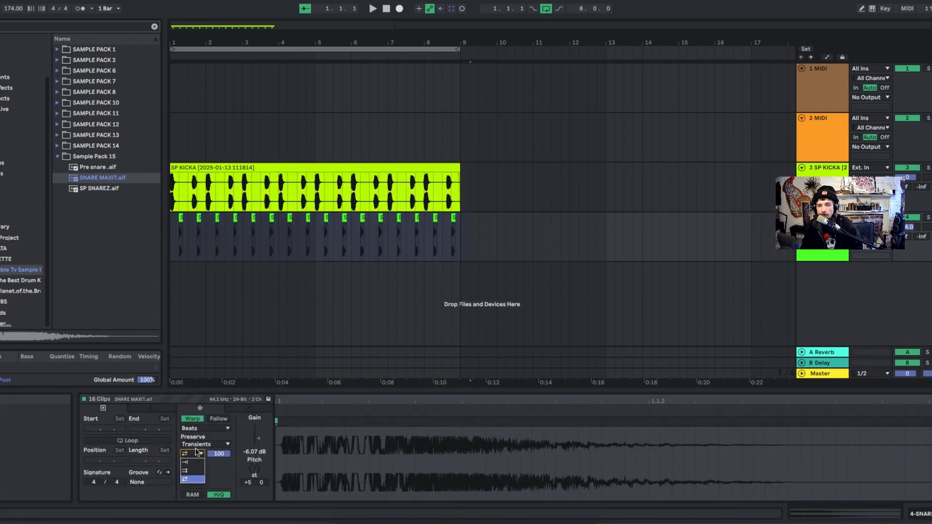
pyautogui.click(189, 463)
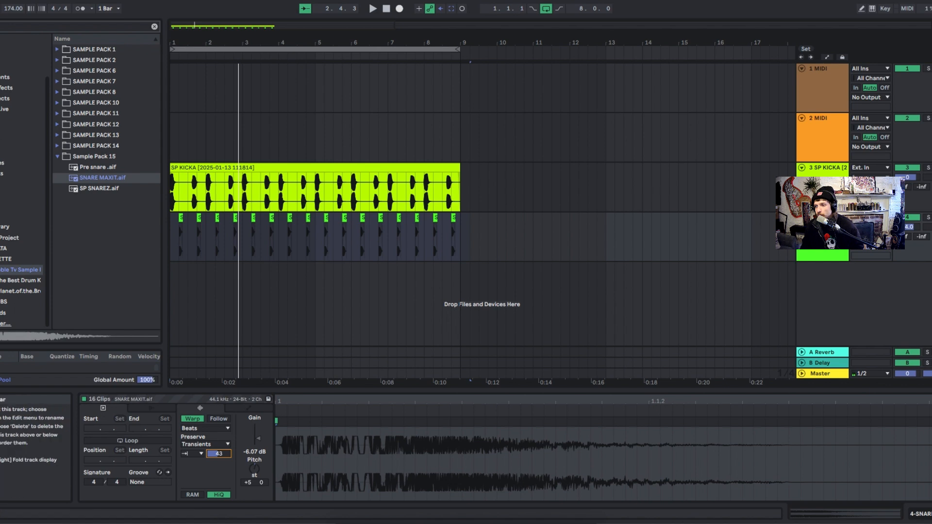
# Set the snare track's delay to 3.00 ms and audition its timing against the kick
pyautogui.click(931, 371)
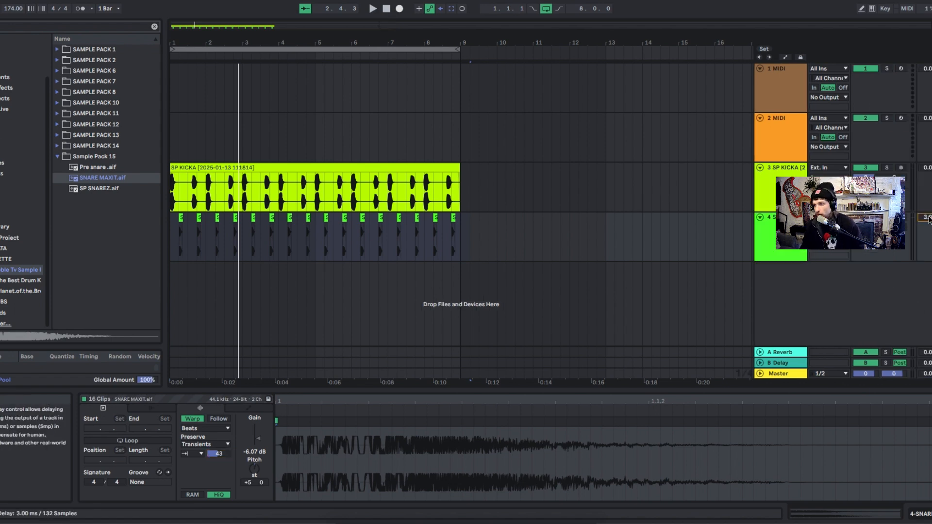
pyautogui.press('space')
pyautogui.press('space')
pyautogui.press('space')
pyautogui.press('space')
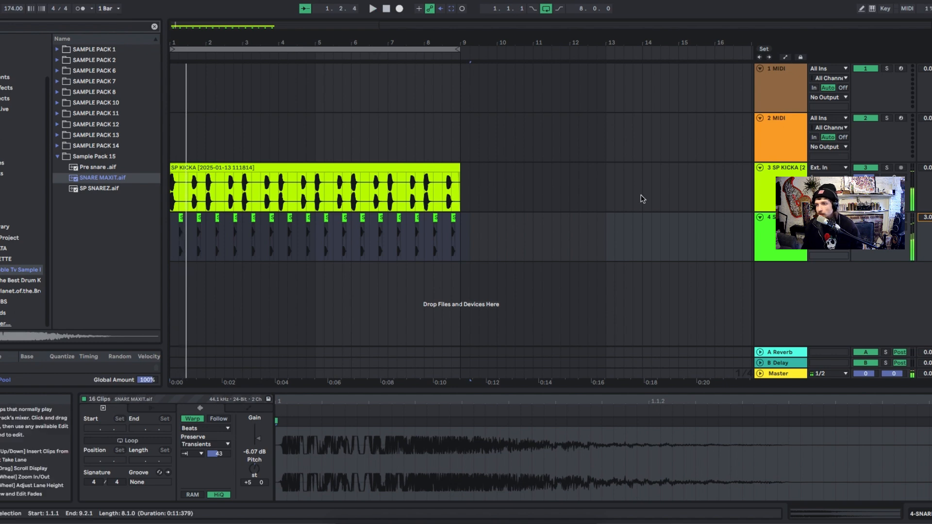
# Set the SP KICKA track's delay to 2.0 ms and audition the kick and snare together
pyautogui.click(930, 185)
pyautogui.press('space')
pyautogui.press('space')
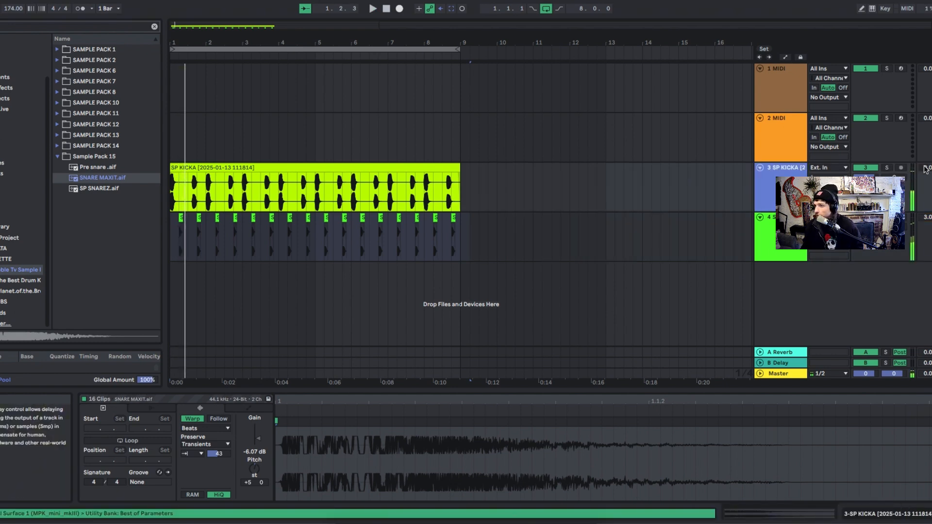
pyautogui.click(927, 169)
pyautogui.press('space')
pyautogui.press('space')
pyautogui.press('space')
pyautogui.click(449, 196)
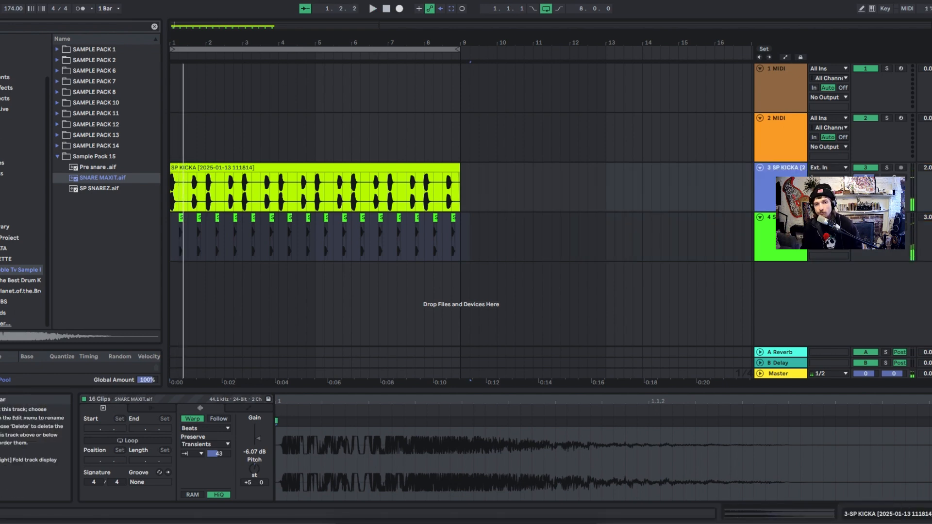
# Search the sample folder for "hat" and place open hat 004.aif from Sample Pack 15 on a new track at 1.1.1
pyautogui.moveTo(261, 249); pyautogui.dragTo(157, 239)
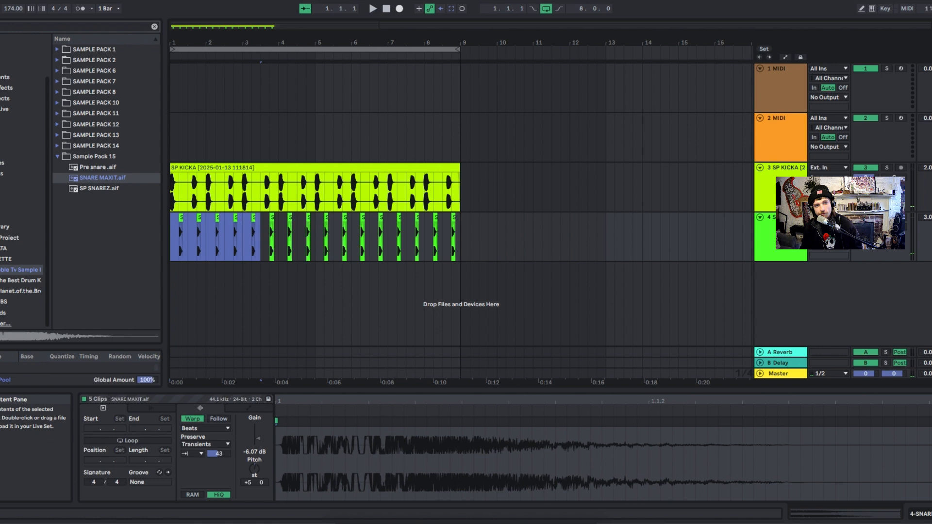
pyautogui.click(10, 29)
pyautogui.write('hat')
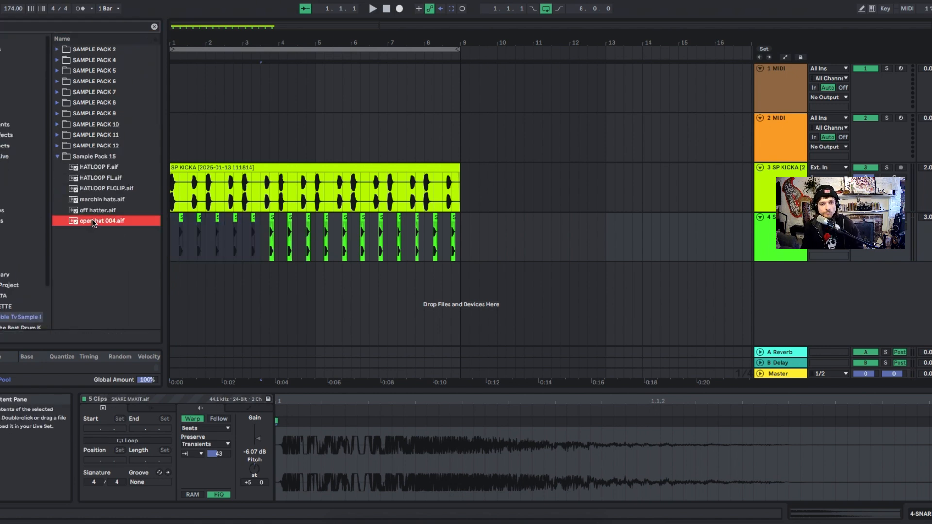
pyautogui.moveTo(91, 222); pyautogui.dragTo(175, 289)
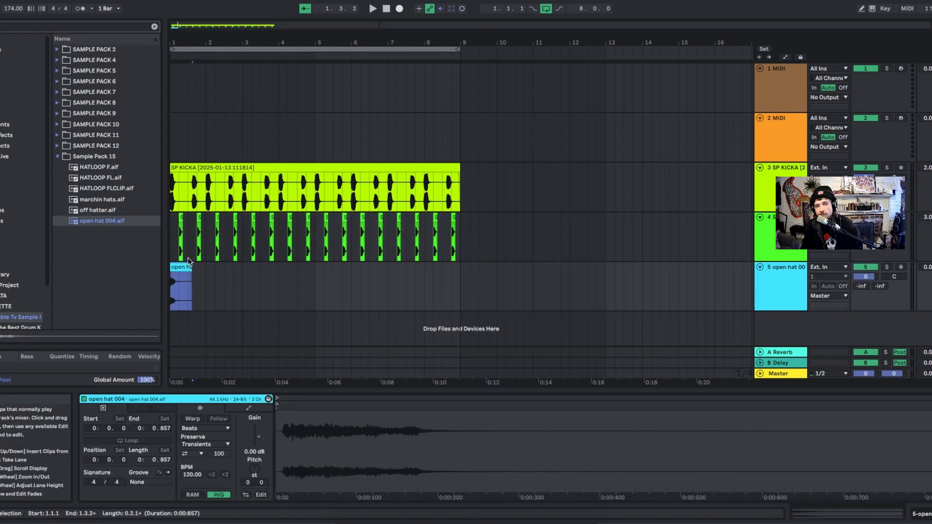
# Audition the open hat with the drums and trim the clip's end to 0.167 seconds
pyautogui.press('space')
pyautogui.press('space')
pyautogui.press('space')
pyautogui.press('space')
pyautogui.press('space')
pyautogui.press('space')
pyautogui.press('space')
pyautogui.press('space')
pyautogui.press('space')
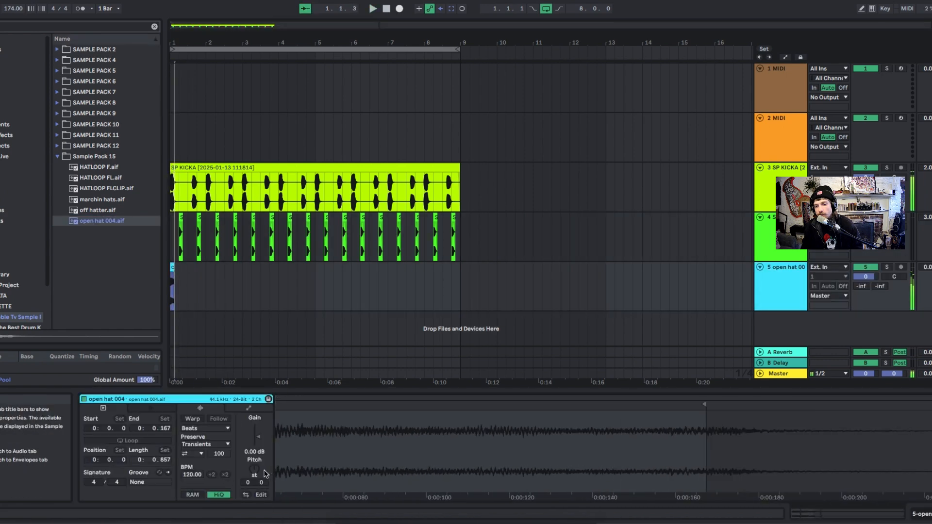
# Set the open hat clip's pitch to -1 semitone and audition it repeatedly with the beat
pyautogui.moveTo(255, 471); pyautogui.dragTo(257, 483)
pyautogui.press('space')
pyautogui.press('space')
pyautogui.press('space')
pyautogui.press('space')
pyautogui.press('space')
pyautogui.press('space')
pyautogui.press('space')
pyautogui.press('space')
pyautogui.press('space')
pyautogui.press('space')
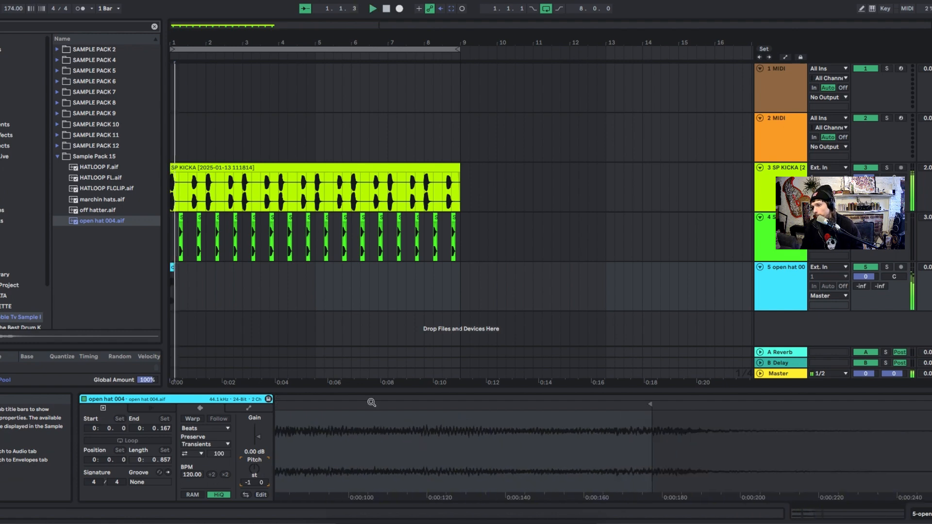
# Lower the open hat track's volume to -3.7 dB while replaying the start of the loop
pyautogui.press('space')
pyautogui.press('space')
pyautogui.moveTo(866, 277)
pyautogui.mouseDown()
pyautogui.moveTo(866, 294)
pyautogui.moveTo(866, 283)
pyautogui.mouseUp()
pyautogui.press('space')
pyautogui.press('space')
pyautogui.press('space')
pyautogui.press('space')
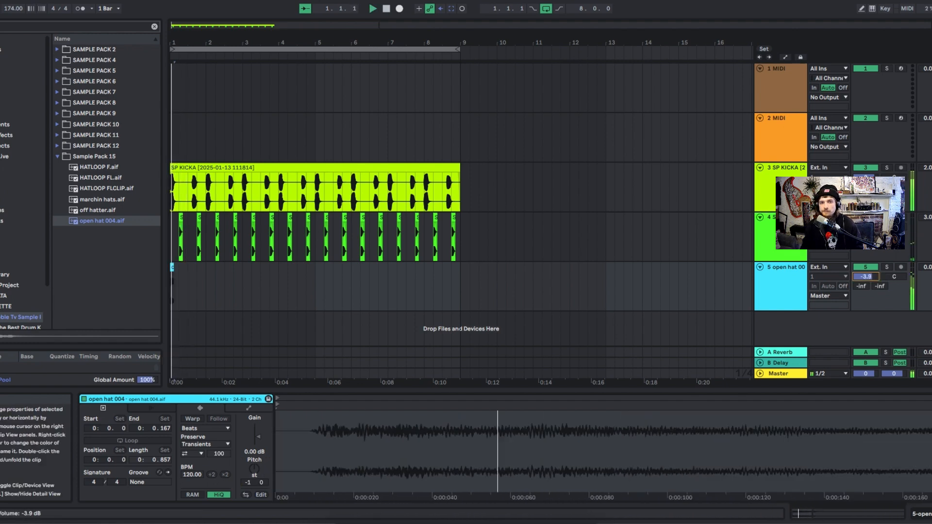
pyautogui.press('space')
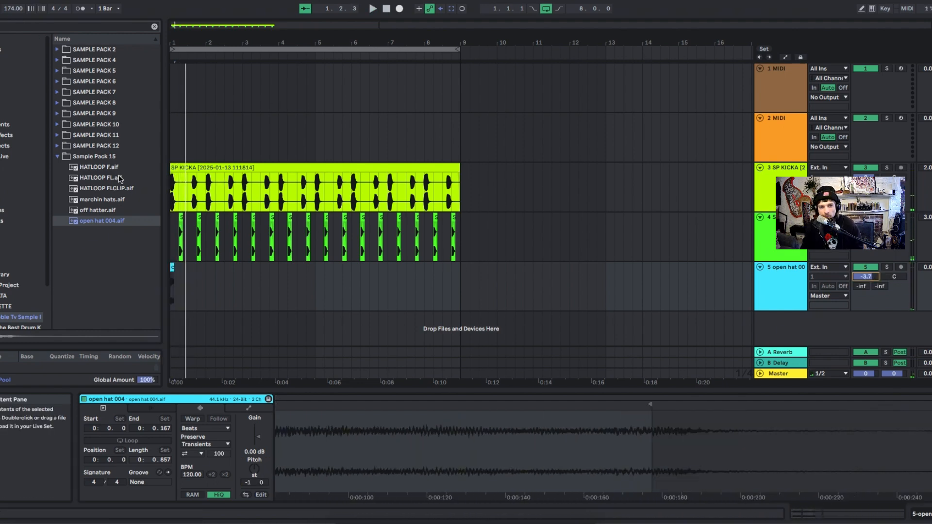
# Try snapback natural hat.aif from SAMPLE PACK 11 on a new track at 1.1.1 and delete the clip
pyautogui.click(57, 136)
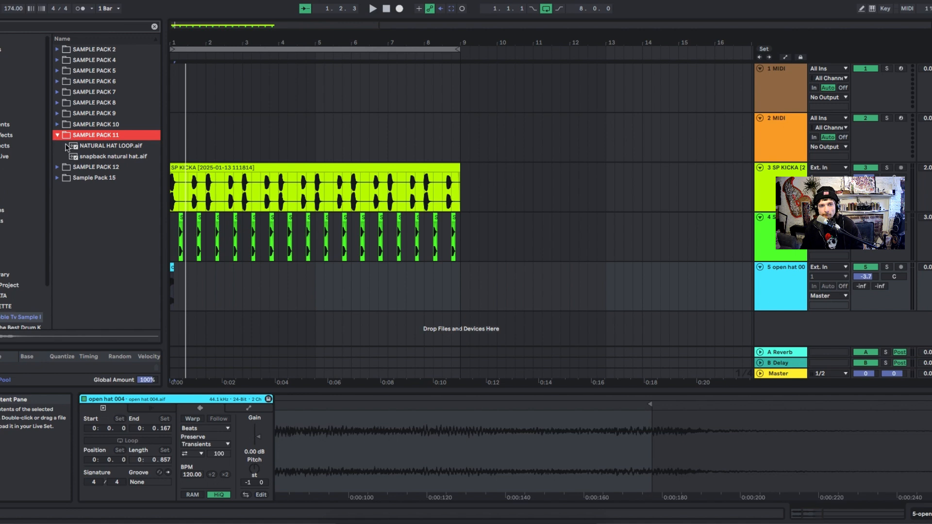
pyautogui.click(67, 147)
pyautogui.click(75, 157)
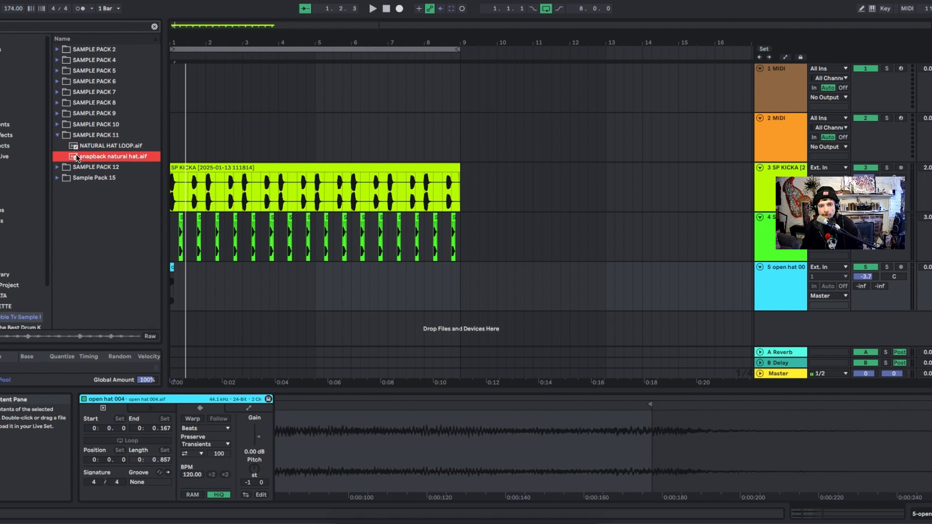
pyautogui.moveTo(172, 338); pyautogui.dragTo(175, 331)
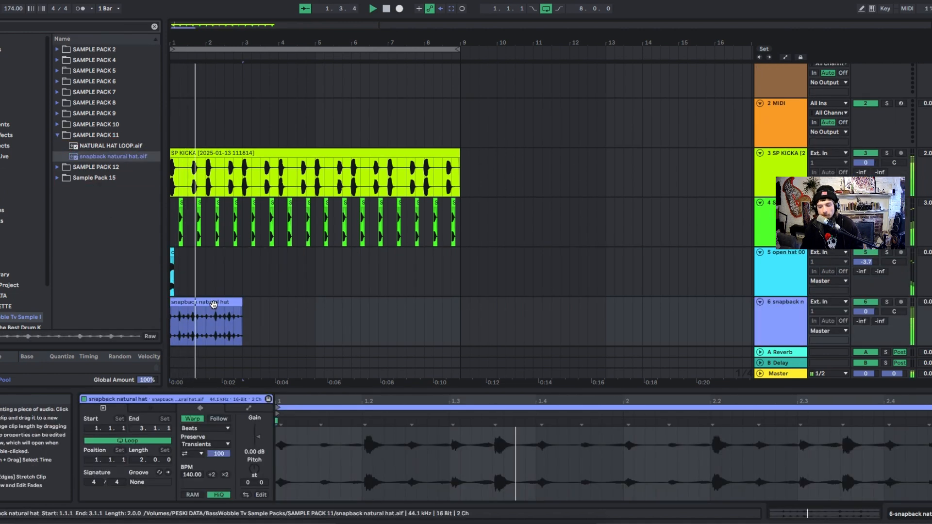
pyautogui.press('Delete')
pyautogui.press('space')
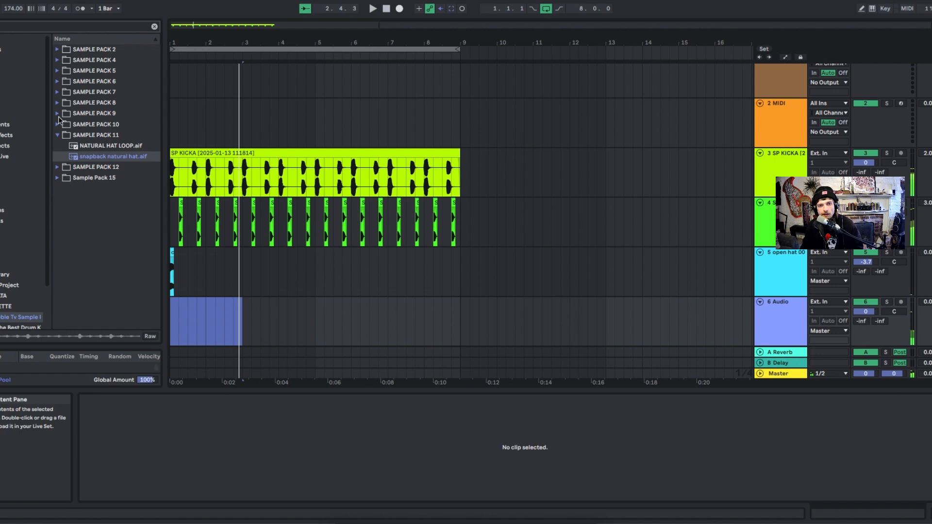
# Place st8 hat with tweaks.aif from SAMPLE PACK 9 on track 6 at 1.1.1 and set its pitch to +5 semitones
pyautogui.click(57, 115)
pyautogui.click(74, 127)
pyautogui.click(102, 161)
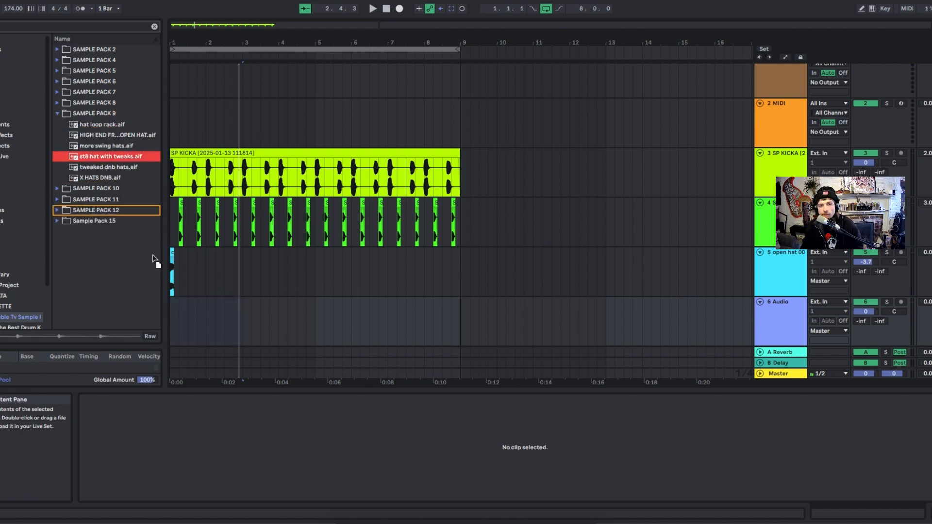
pyautogui.moveTo(173, 321); pyautogui.dragTo(172, 318)
pyautogui.press('space')
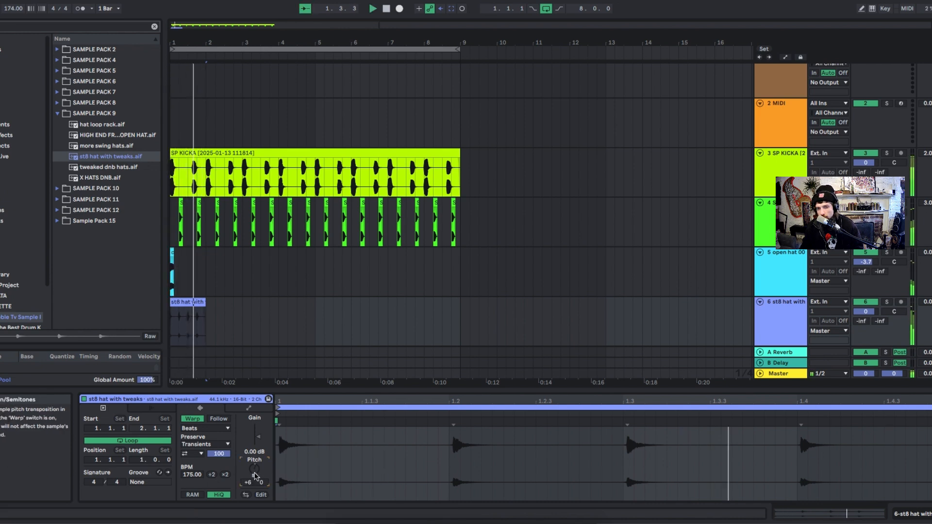
# Duplicate the one-bar st8 hat clip seven times so the hats run through bar 8
pyautogui.click(185, 300)
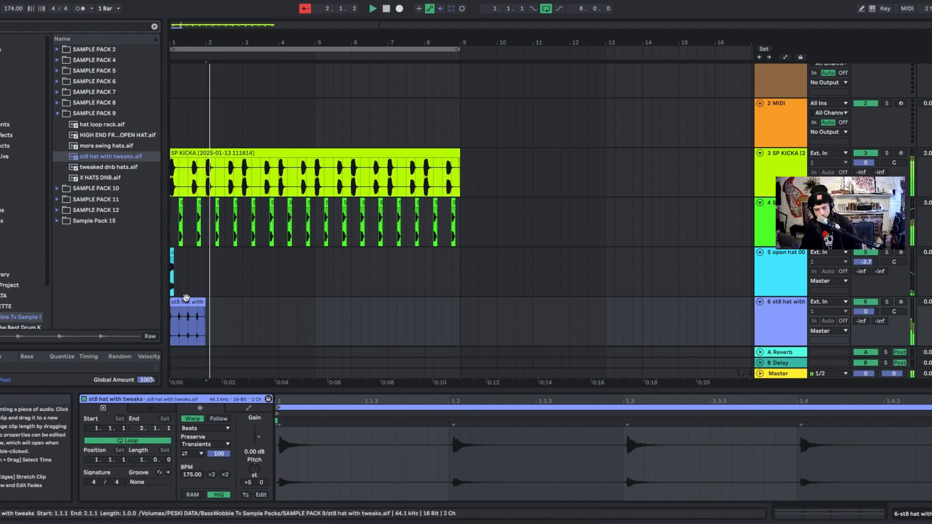
pyautogui.hotkey('ctrl', 'd')
pyautogui.hotkey('ctrl', 'd')
pyautogui.hotkey('ctrl', 'd')
pyautogui.hotkey('ctrl', 'd')
pyautogui.hotkey('ctrl', 'd')
pyautogui.hotkey('ctrl', 'd')
pyautogui.hotkey('ctrl', 'd')
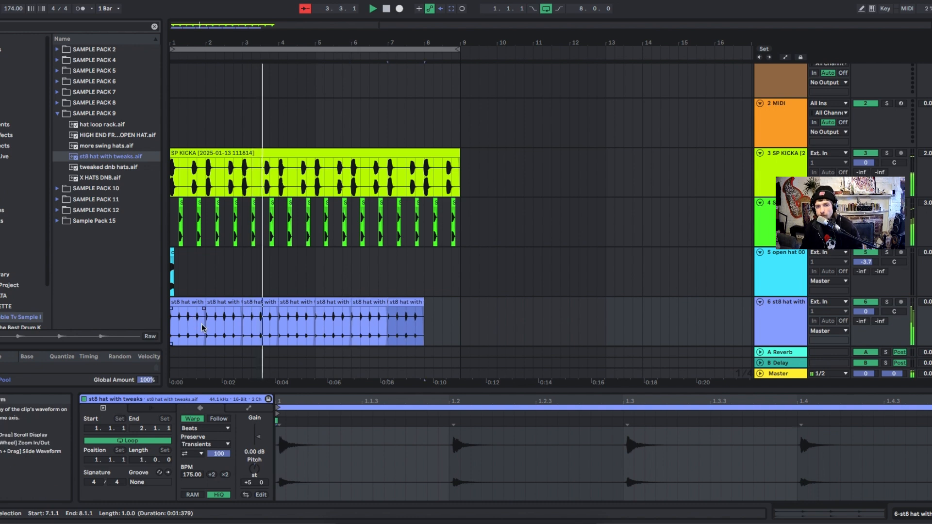
# Move the open hat 004 track below the st8 hat track
pyautogui.scroll(-2, 208, 326)
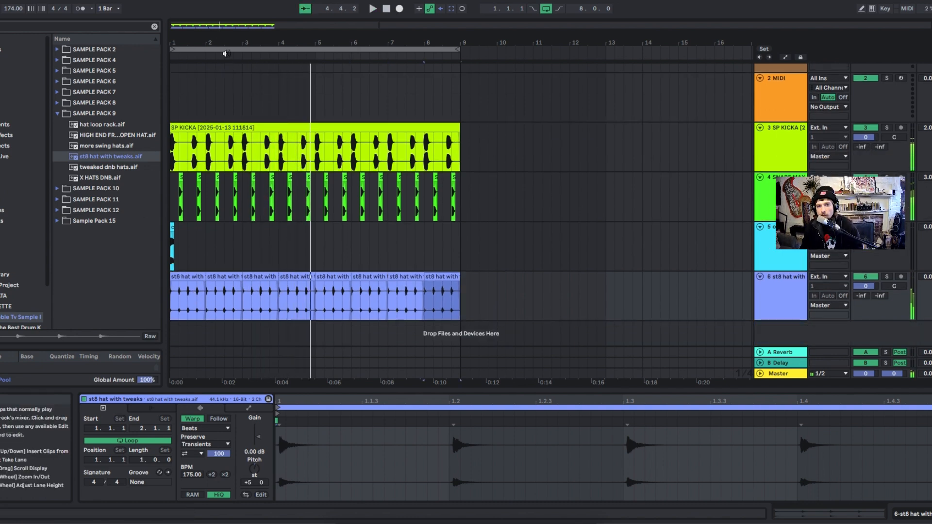
pyautogui.moveTo(795, 258); pyautogui.dragTo(784, 320)
pyautogui.press('space')
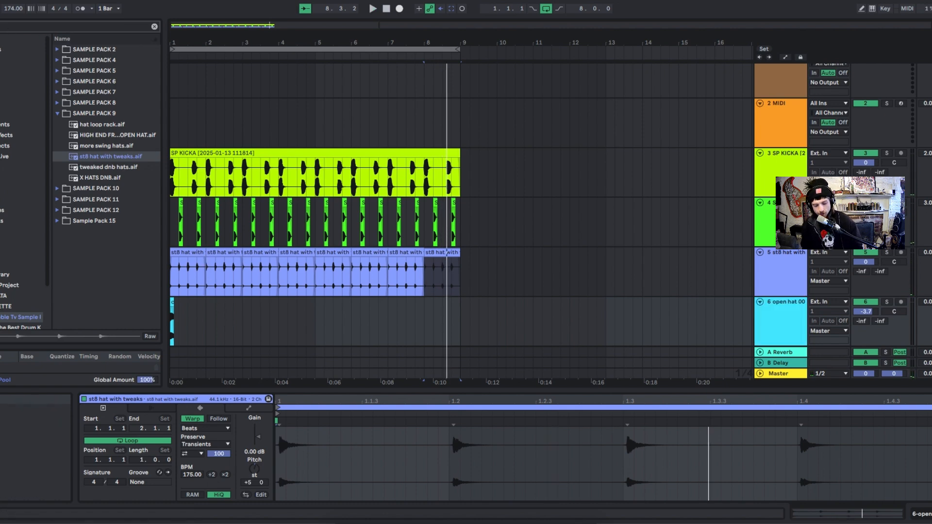
# Search all samples for shakers and place Shaker 011.wav on a new track at 1.2.1
pyautogui.write('ride')
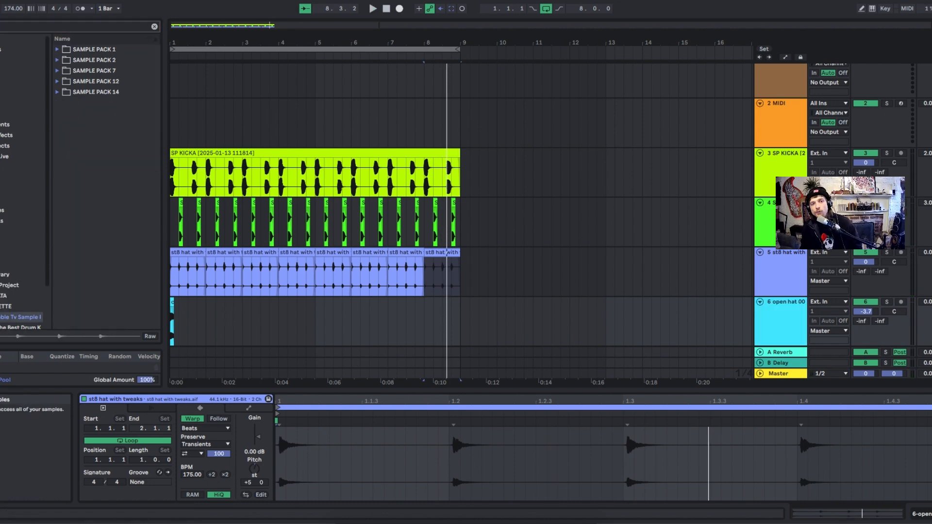
pyautogui.click(10, 221)
pyautogui.scroll(-6, 99, 214)
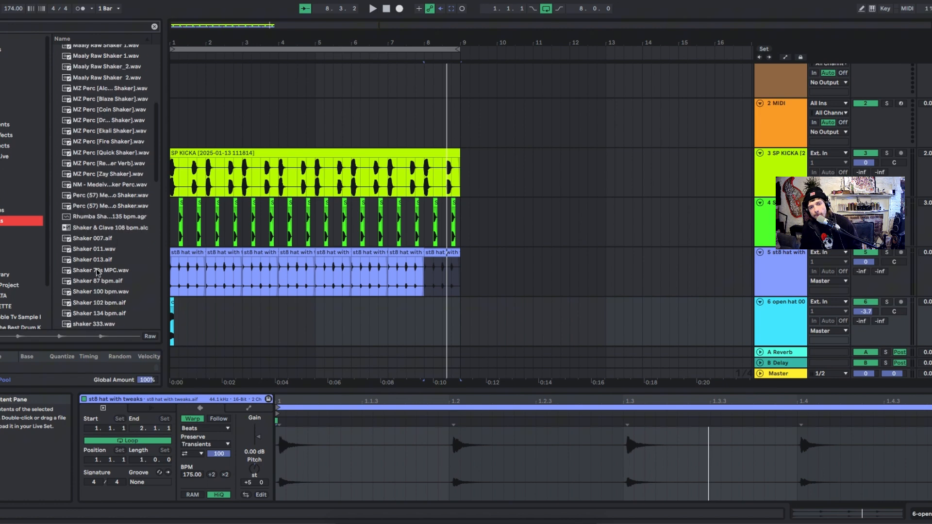
pyautogui.click(89, 239)
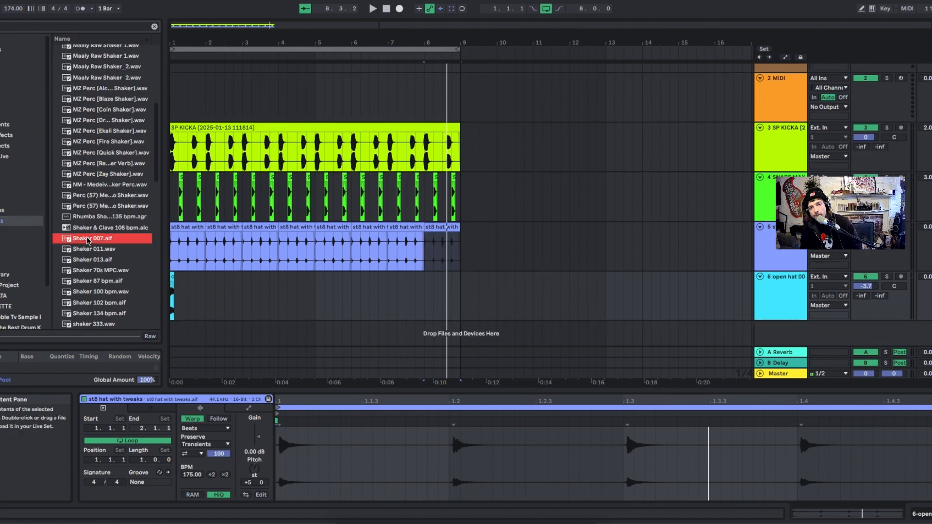
pyautogui.moveTo(88, 251); pyautogui.dragTo(180, 320)
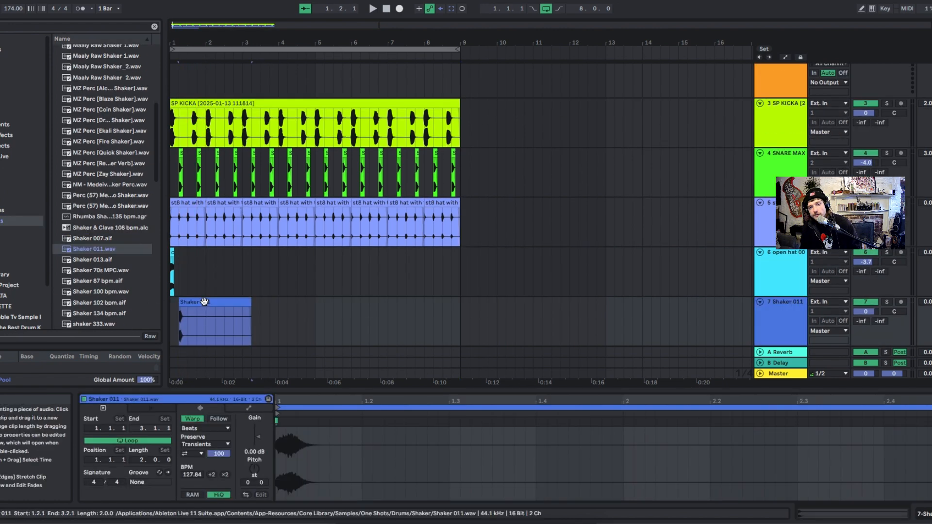
# Move the Shaker 011 clip to 1.3.1, audition it, and switch off its transient looping
pyautogui.moveTo(188, 254); pyautogui.dragTo(201, 313)
pyautogui.press('space')
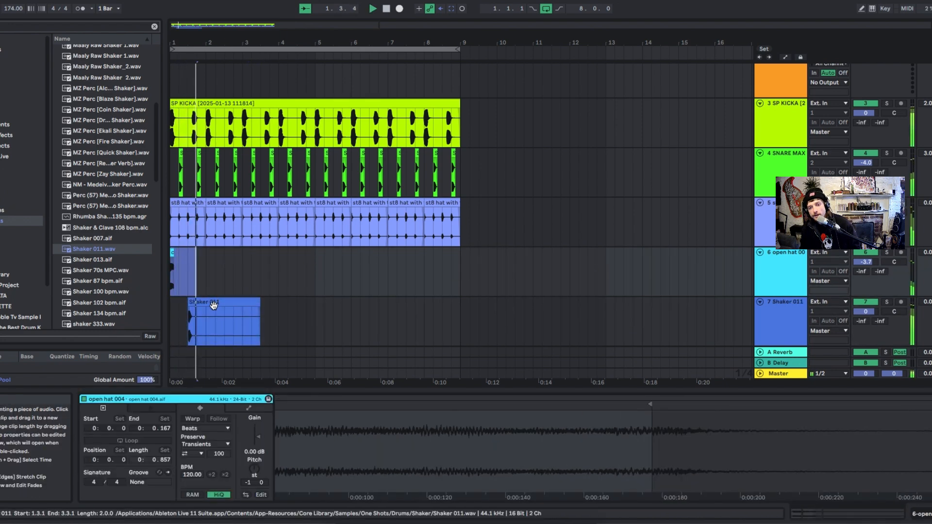
pyautogui.press('space')
pyautogui.click(193, 455)
pyautogui.click(191, 463)
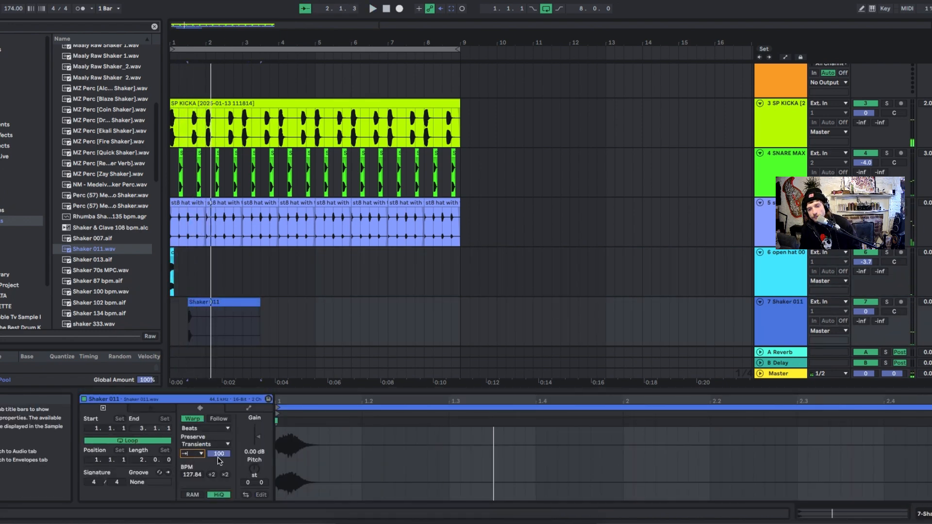
# Set the Shaker 011 clip's transient envelope to 42 and its track volume to -4.8 dB during playback
pyautogui.press('space')
pyautogui.moveTo(218, 455); pyautogui.dragTo(219, 492)
pyautogui.press('space')
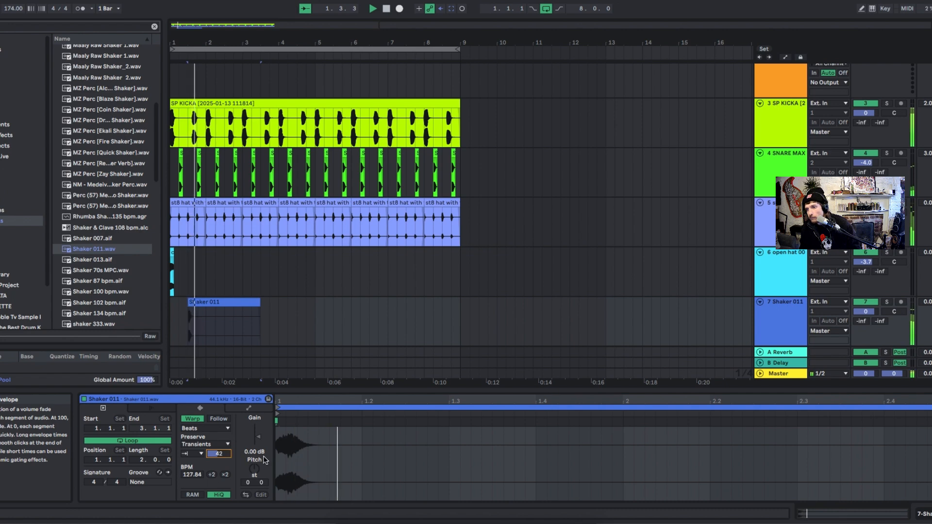
pyautogui.moveTo(866, 311); pyautogui.dragTo(866, 317)
# Duplicate the first bar of the Shaker 011 track so another shaker hit lands at 2.3.1
pyautogui.moveTo(252, 282); pyautogui.dragTo(171, 279)
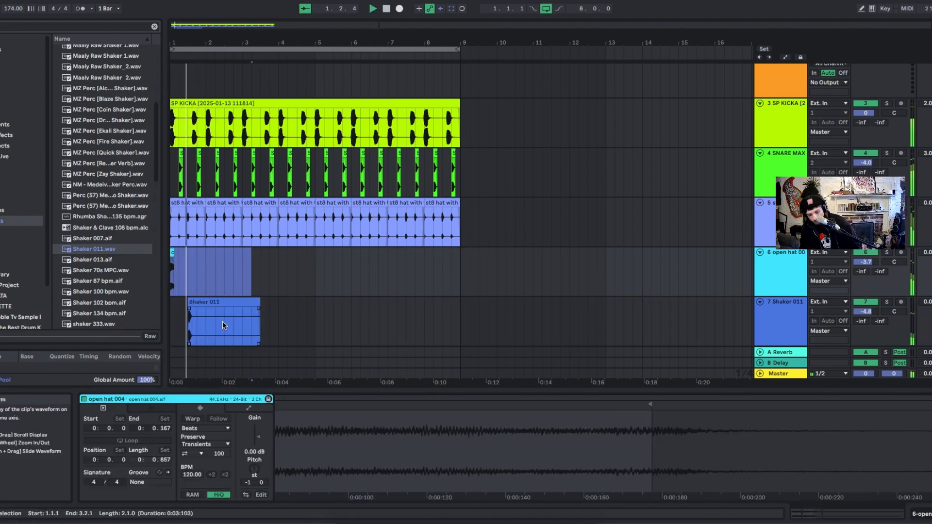
pyautogui.moveTo(208, 322); pyautogui.dragTo(97, 307)
pyautogui.press('super+d')
# Set the first Shaker 011 clip's transient envelope to 17 and transpose it up 5 semitones
pyautogui.click(200, 302)
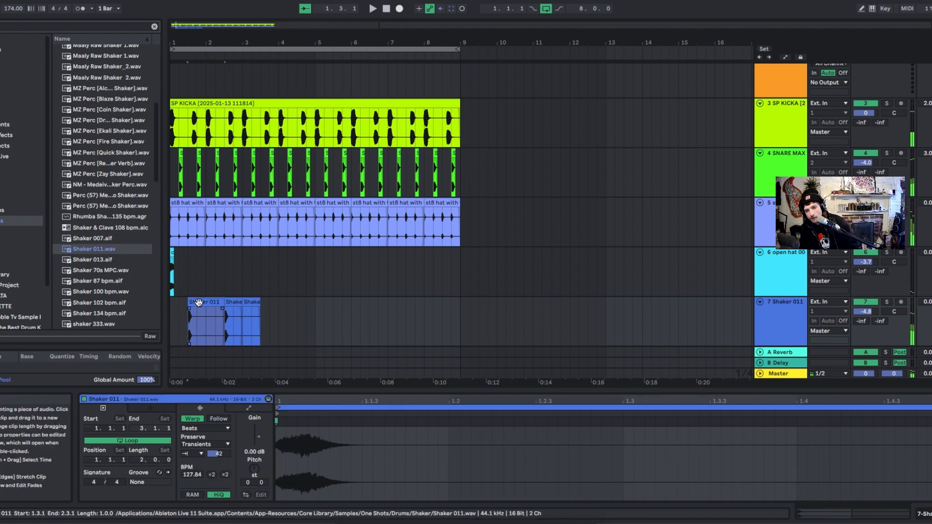
pyautogui.press('space')
pyautogui.press('space')
pyautogui.moveTo(219, 454); pyautogui.dragTo(257, 461)
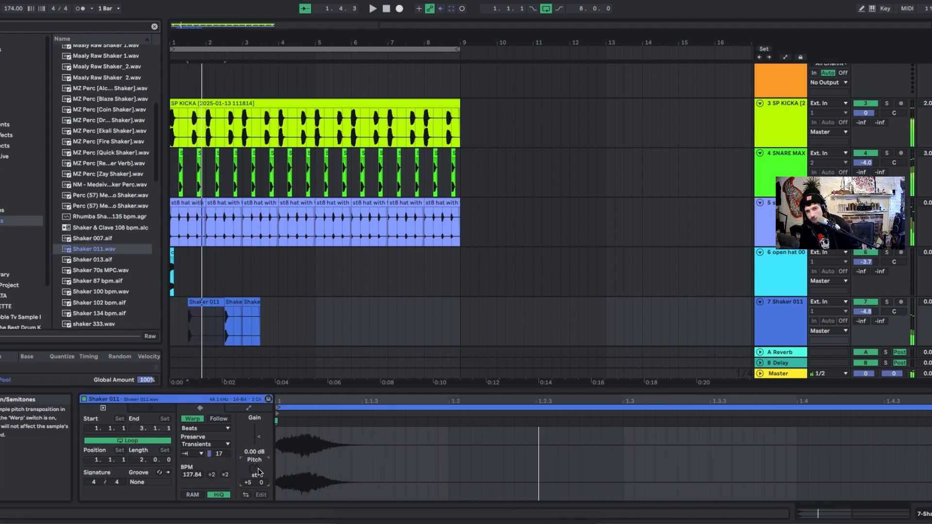
# Set the transient envelope of the Shaker 011 clip at 2.3.1 to 22 and transpose it up 4 semitones
pyautogui.click(230, 304)
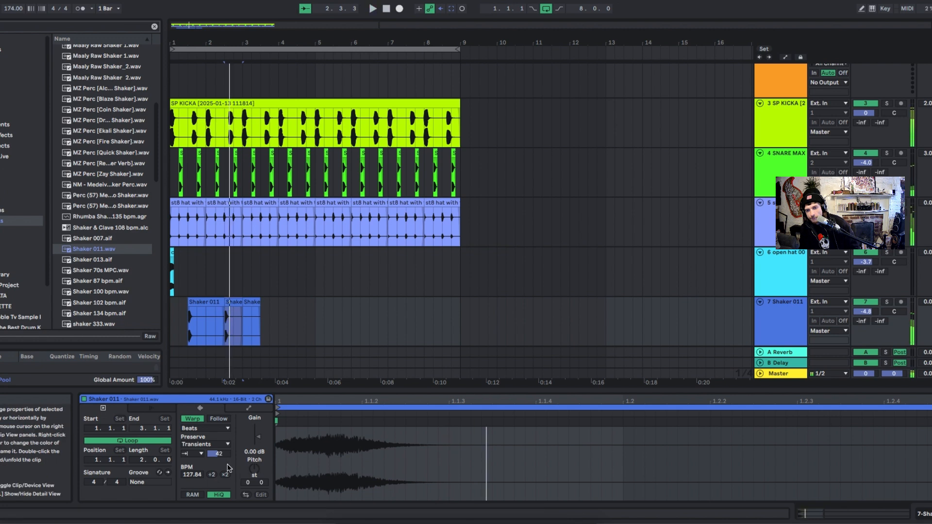
pyautogui.moveTo(219, 454); pyautogui.dragTo(219, 458)
pyautogui.click(255, 471)
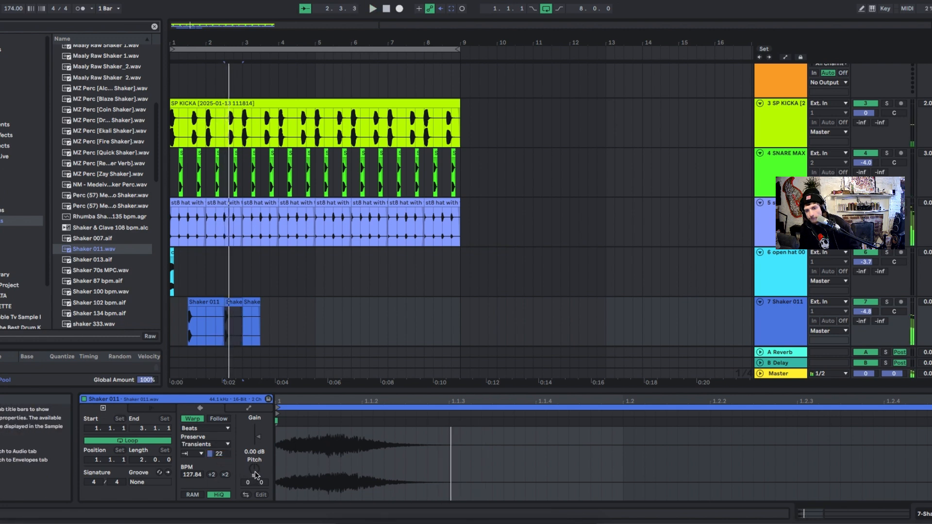
pyautogui.press('space')
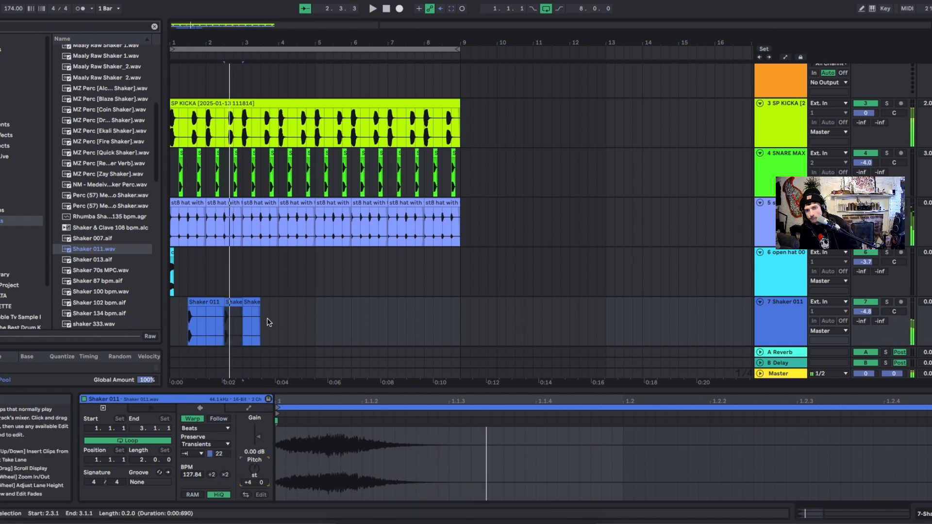
# Duplicate the two-bar Shaker 011 pattern from 1.1.1 to 3.1.1 three times so it runs through bar 8
pyautogui.moveTo(267, 321); pyautogui.dragTo(177, 322)
pyautogui.press('space')
pyautogui.click(243, 321)
pyautogui.moveTo(243, 321); pyautogui.dragTo(138, 316)
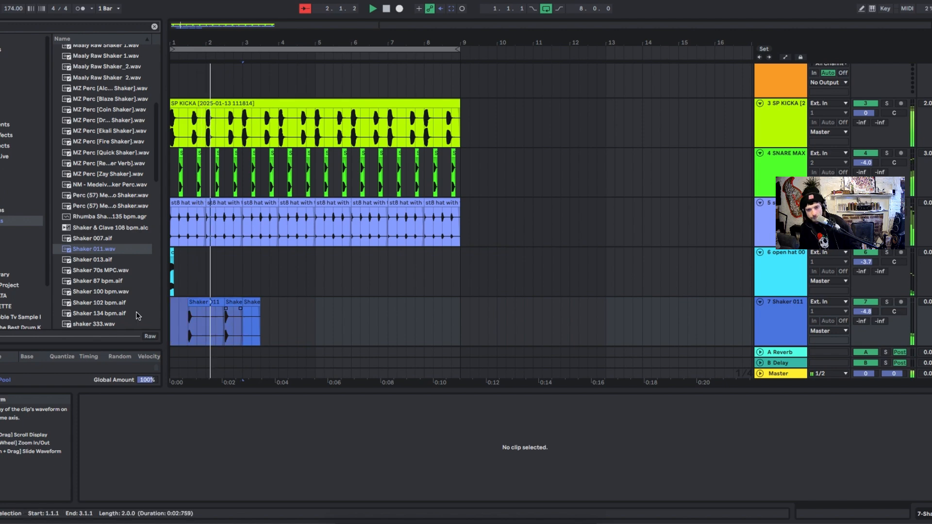
pyautogui.hotkey('ctrl', 'd')
pyautogui.hotkey('ctrl', 'd')
pyautogui.hotkey('ctrl', 'd')
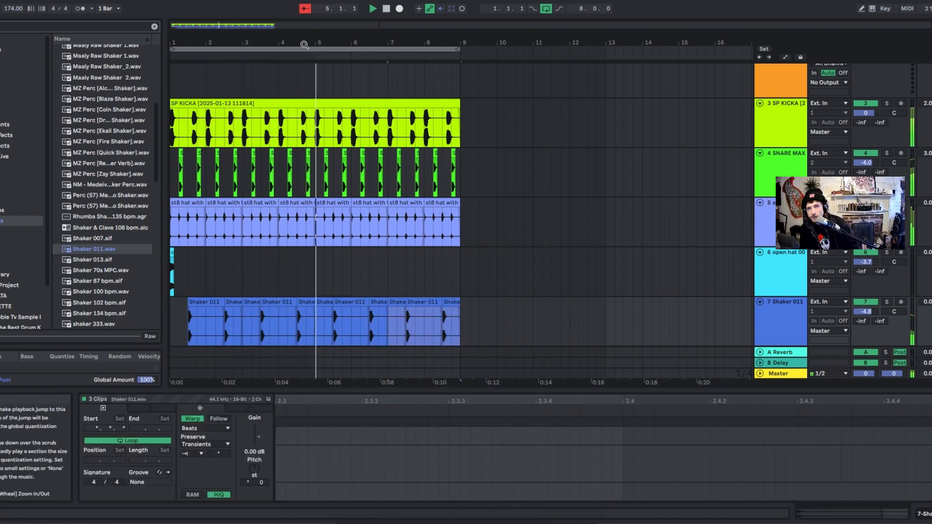
# Loop the two beats from 4.3.1 to 5.1.1 and audition them
pyautogui.press('space')
pyautogui.moveTo(304, 45); pyautogui.dragTo(339, 90)
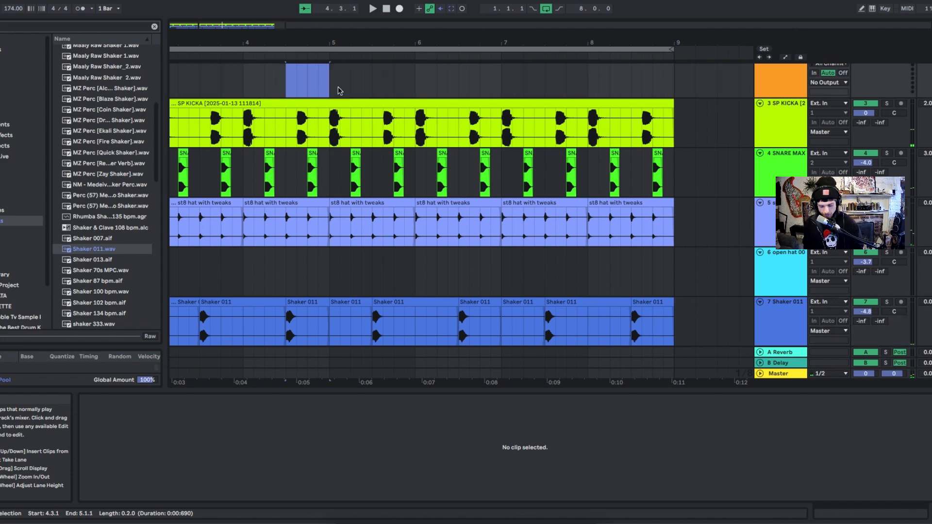
pyautogui.hotkey('ctrl', 'l')
pyautogui.press('space')
pyautogui.press('space')
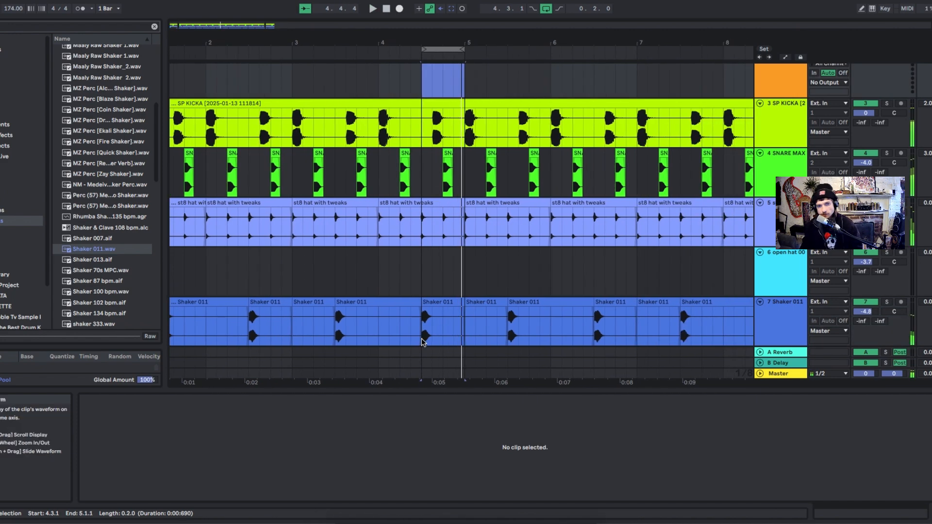
# Audition the MZ Perc shaker samples and place MZ Perc [Drake Shaker].wav on a new track at 4.3.3
pyautogui.scroll(-1, 426, 336)
pyautogui.click(87, 166)
pyautogui.click(86, 174)
pyautogui.click(87, 142)
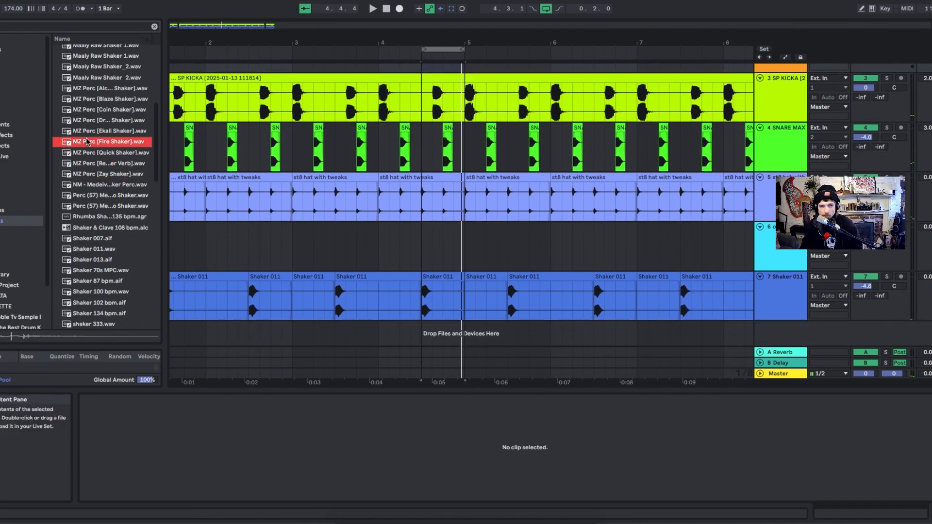
pyautogui.click(84, 122)
pyautogui.click(83, 130)
pyautogui.click(83, 121)
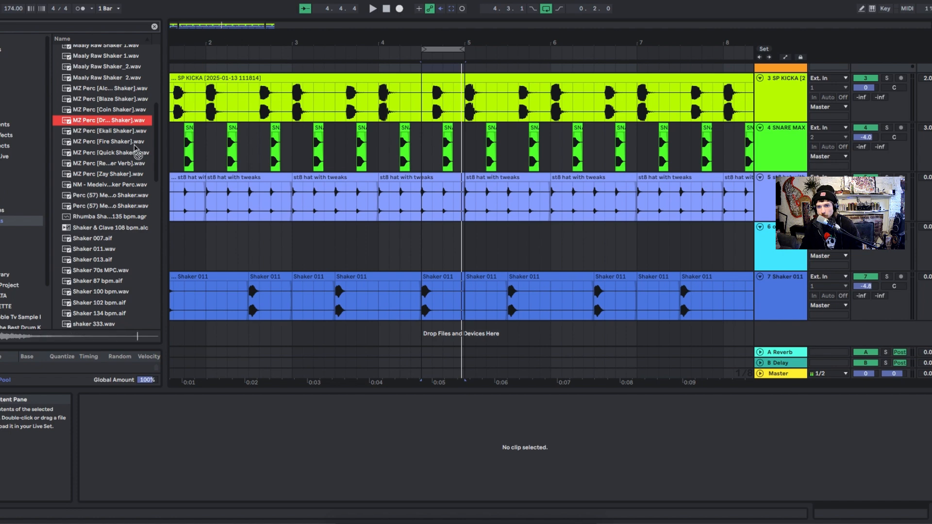
pyautogui.moveTo(135, 148)
pyautogui.mouseDown()
pyautogui.moveTo(441, 346)
pyautogui.moveTo(436, 326)
pyautogui.moveTo(448, 305)
pyautogui.mouseUp()
pyautogui.click(459, 303)
pyautogui.hscroll(1, 505, 309)
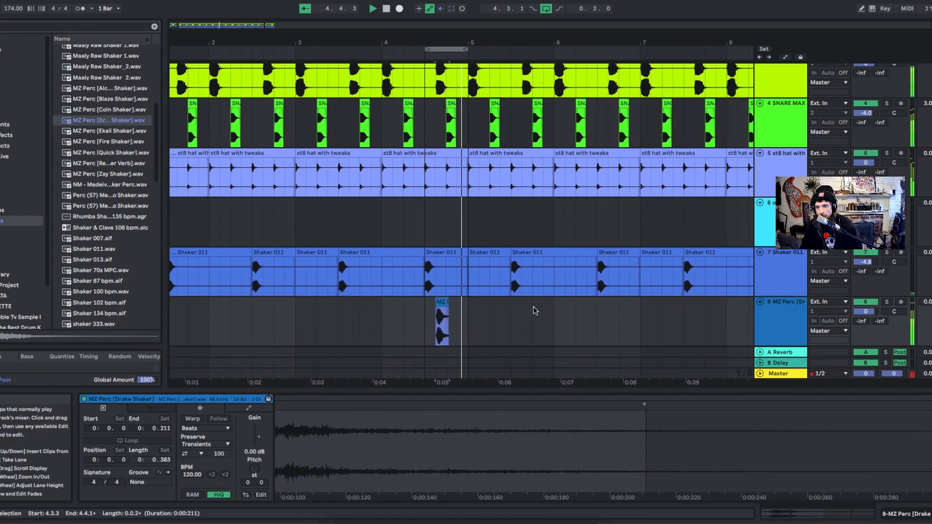
pyautogui.click(423, 306)
# Warp the Drake Shaker clip, switch off its transient looping, and set its transient envelope to 13
pyautogui.click(440, 318)
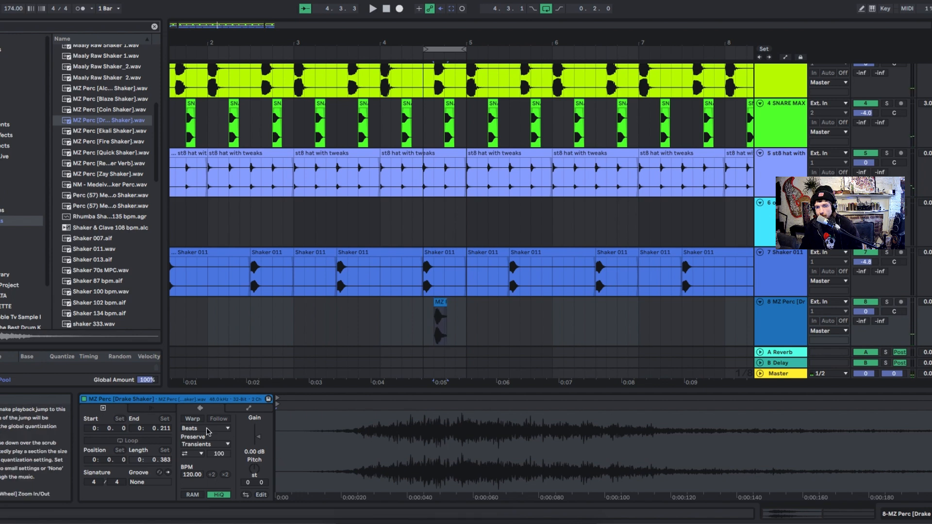
pyautogui.click(192, 453)
pyautogui.click(191, 464)
pyautogui.click(192, 420)
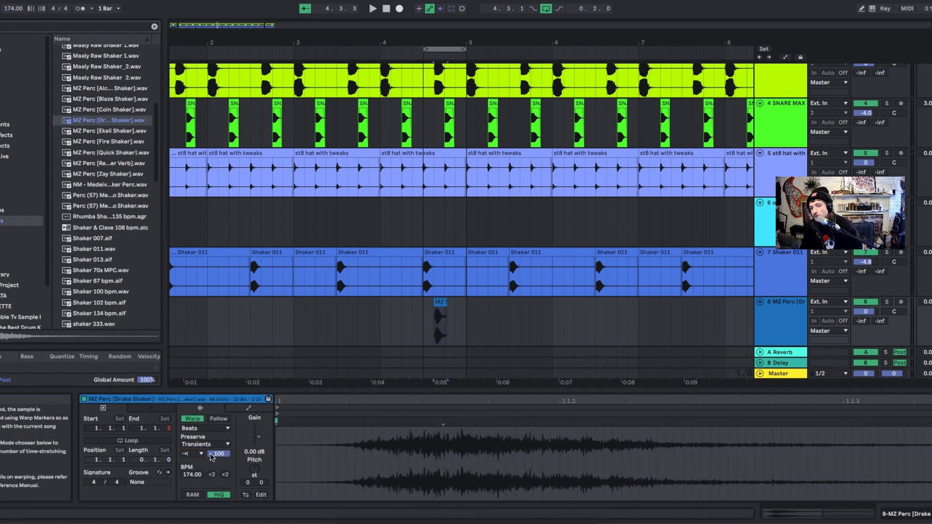
pyautogui.press('space')
pyautogui.moveTo(213, 456); pyautogui.dragTo(213, 496)
pyautogui.click(351, 343)
pyautogui.press('space')
pyautogui.press('space')
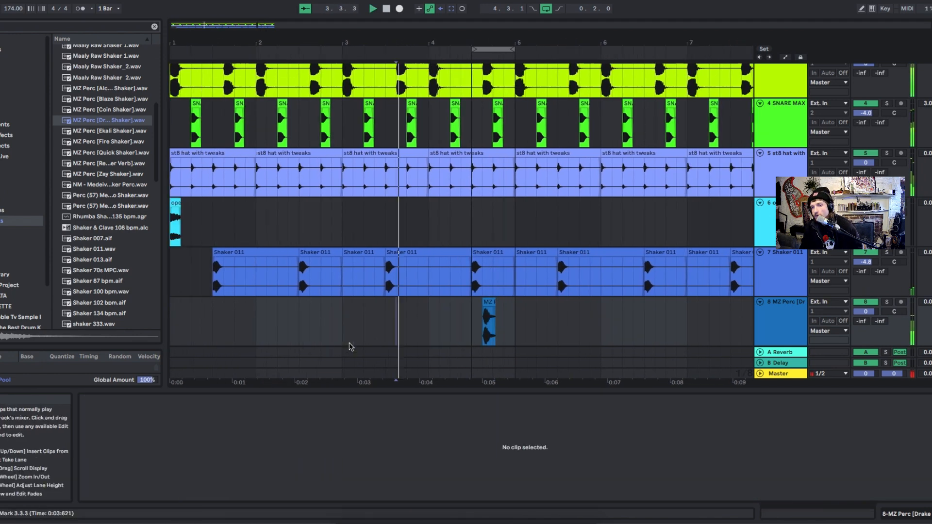
pyautogui.press('space')
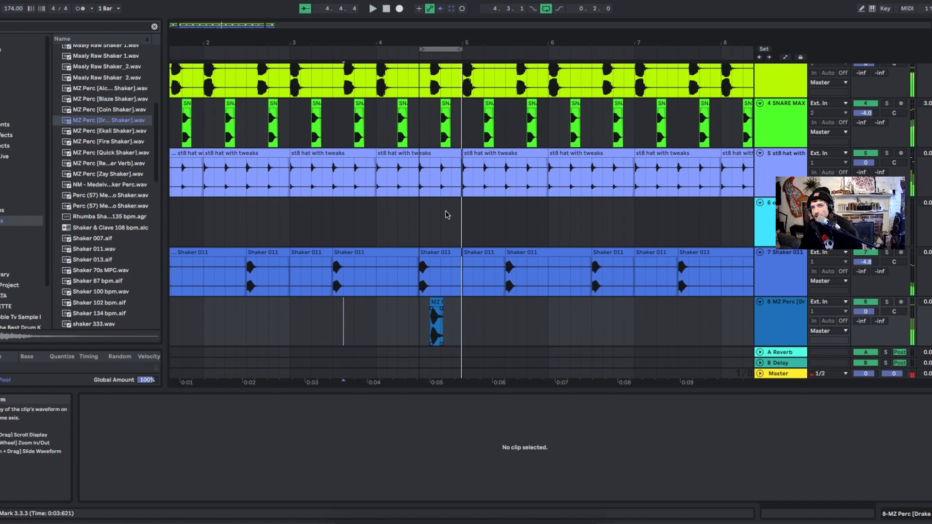
# Move the Drake Shaker clip to 4.3.2 and set its track volume to -10.8 dB
pyautogui.moveTo(437, 43); pyautogui.dragTo(437, 68)
pyautogui.moveTo(442, 302); pyautogui.dragTo(431, 309)
pyautogui.click(373, 307)
pyautogui.press('space')
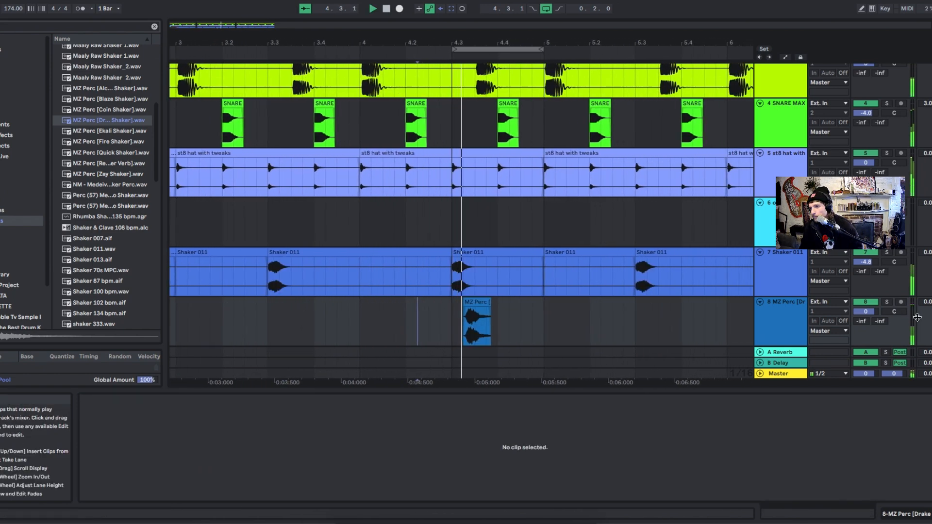
pyautogui.moveTo(866, 311); pyautogui.dragTo(866, 337)
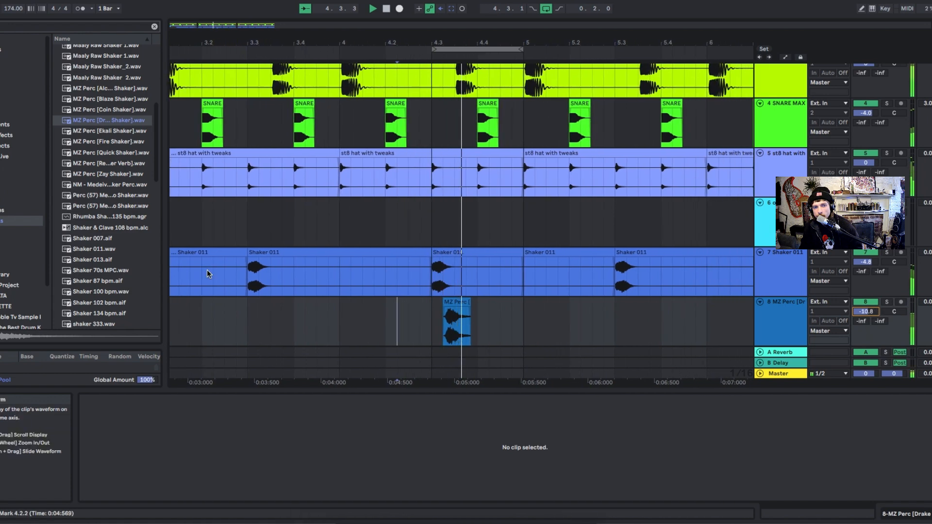
# Place Perc (57) Mexikodro Shaker.wav on a new track at 4.3.3 and set its volume to -7.9 dB
pyautogui.click(94, 207)
pyautogui.moveTo(287, 264); pyautogui.dragTo(426, 336)
pyautogui.click(402, 337)
pyautogui.press('space')
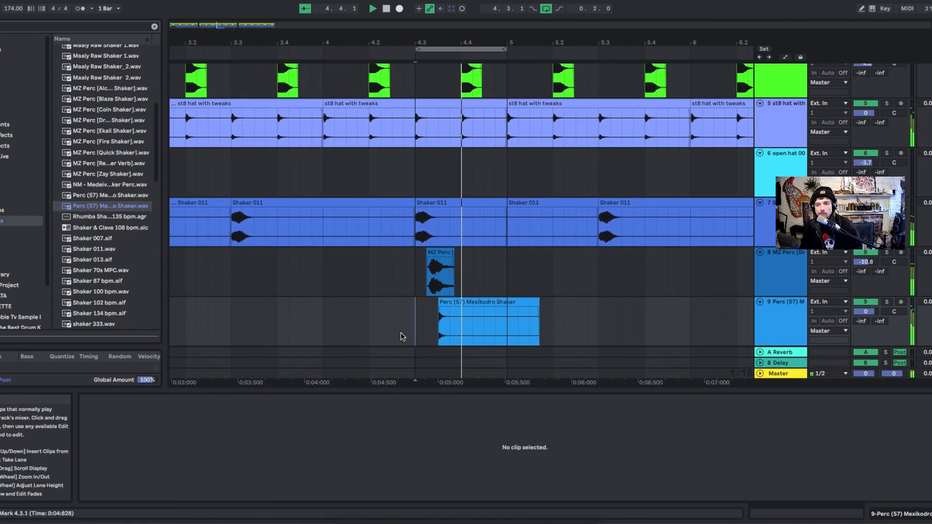
pyautogui.moveTo(880, 312); pyautogui.dragTo(880, 330)
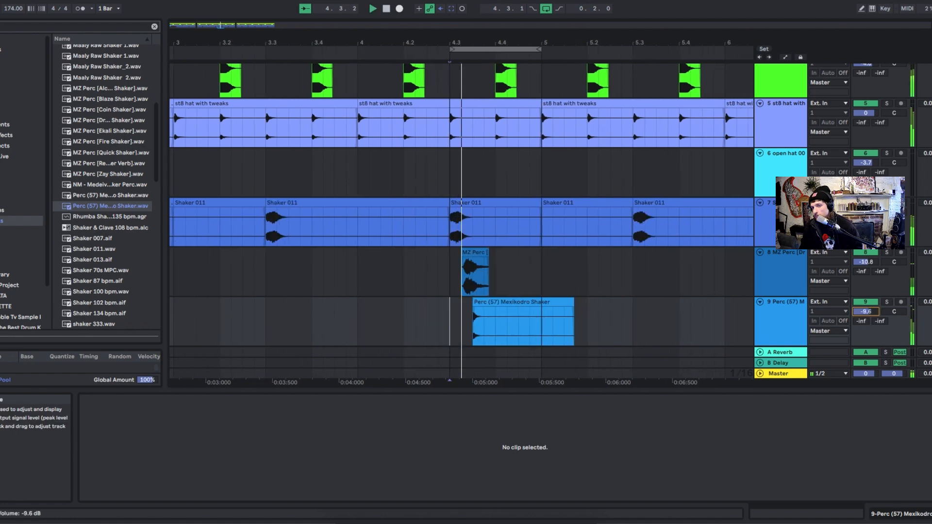
# Repeat the Drake Shaker and Mexikodro Shaker hits one beat further on, at 4.4.2 and 4.4.3
pyautogui.moveTo(463, 270); pyautogui.dragTo(539, 309)
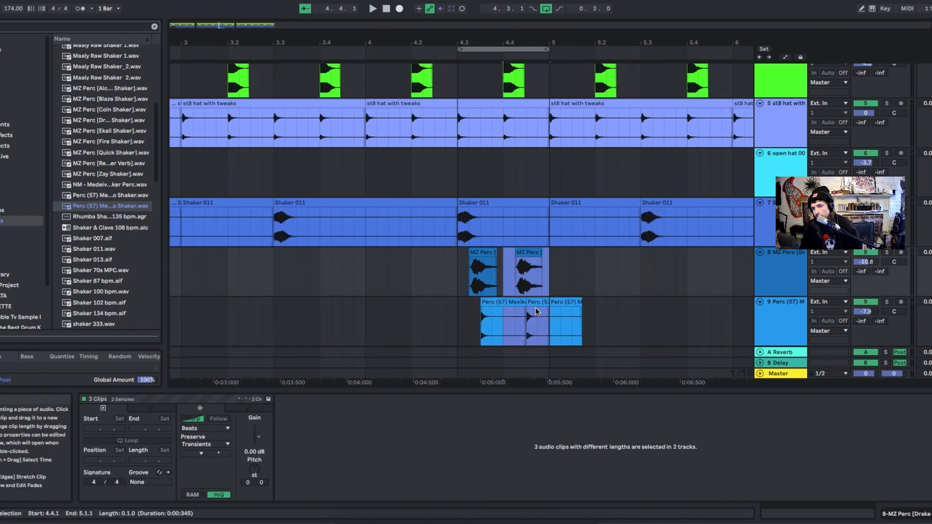
pyautogui.press('Right')
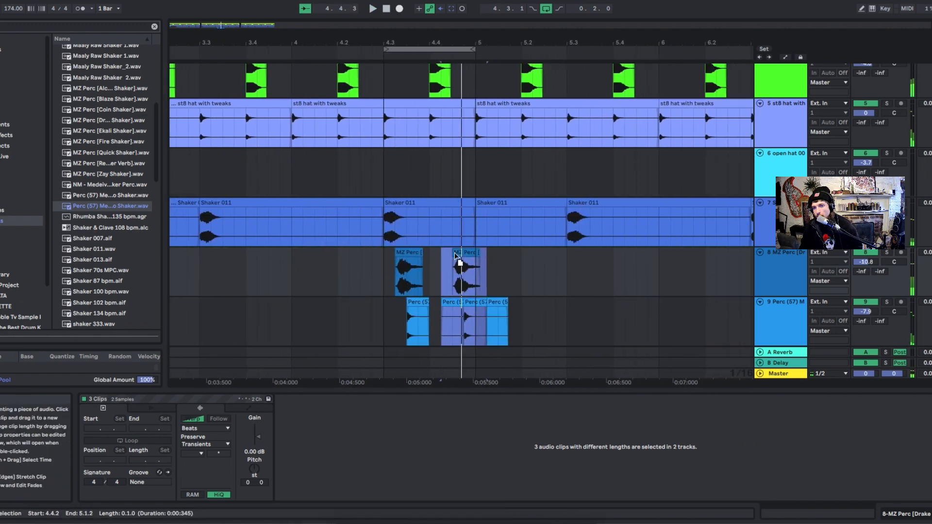
pyautogui.click(427, 268)
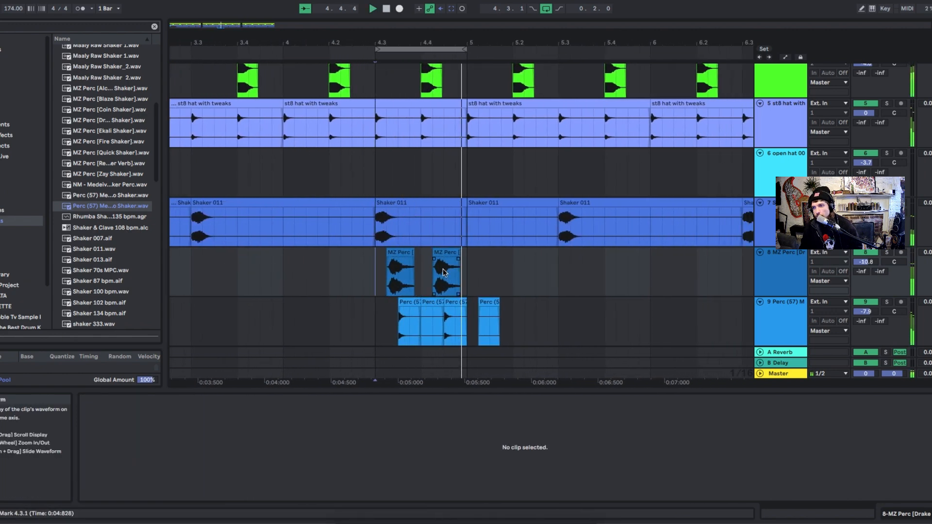
# Set the Mexikodro Shaker track to -9.9 dB and the Drake Shaker track to -11.5 dB
pyautogui.moveTo(866, 311)
pyautogui.mouseDown()
pyautogui.moveTo(866, 331)
pyautogui.moveTo(866, 315)
pyautogui.mouseUp()
pyautogui.moveTo(865, 262)
pyautogui.mouseDown()
pyautogui.moveTo(866, 281)
pyautogui.moveTo(866, 263)
pyautogui.mouseUp()
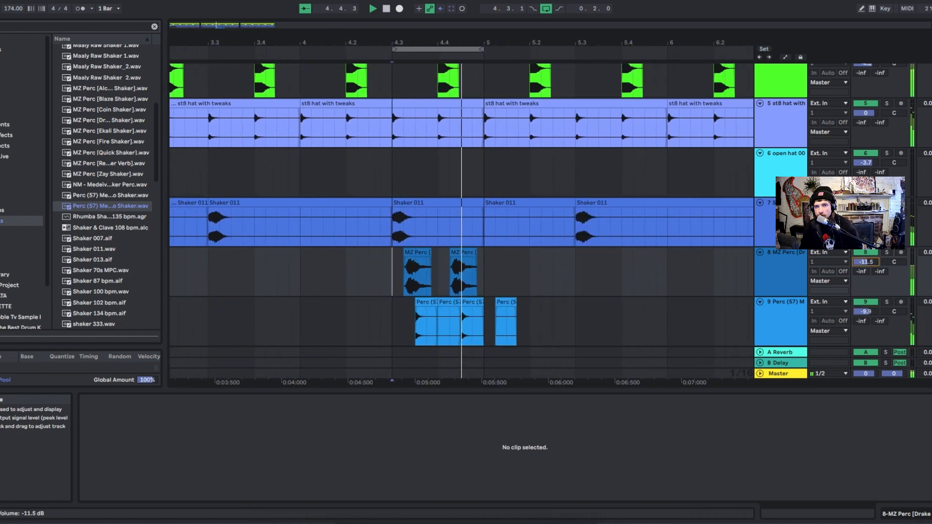
pyautogui.press('space')
# Extend the playback loop to cover all eight bars from 1.1.1 to 9.1.1
pyautogui.scroll(-10, 272, 265)
pyautogui.moveTo(257, 267); pyautogui.dragTo(173, 352)
pyautogui.click(250, 51)
pyautogui.moveTo(250, 51); pyautogui.dragTo(164, 50)
pyautogui.press('space')
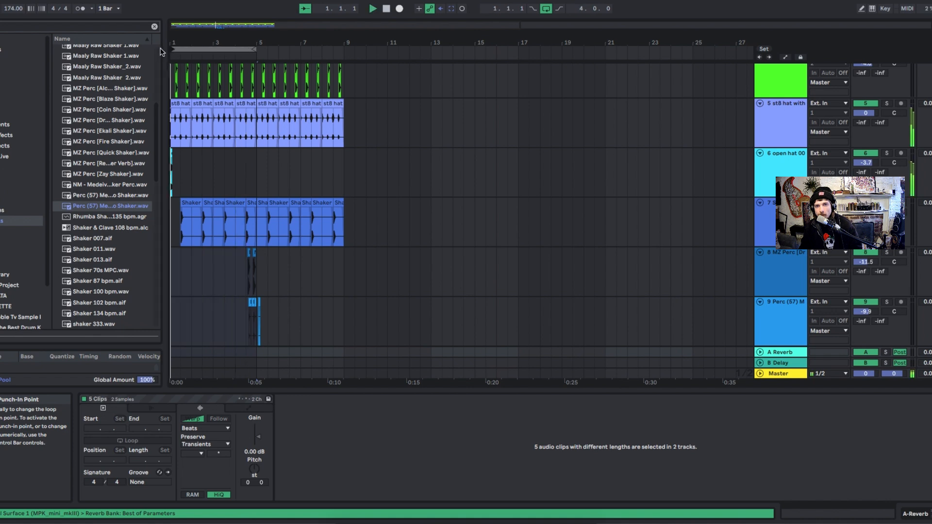
pyautogui.moveTo(253, 50); pyautogui.dragTo(342, 51)
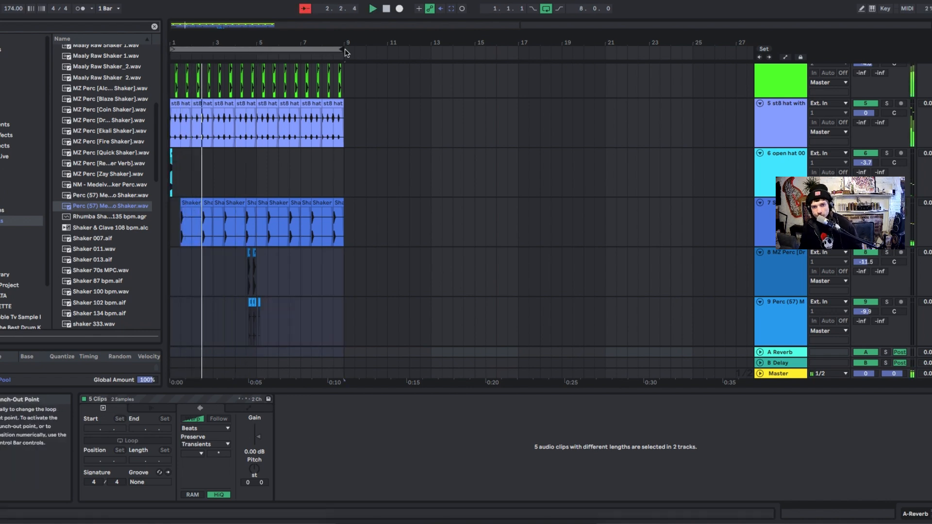
# Duplicate the first four bars of the open hat track to 5.1.1 and set its volume to -4.5 dB
pyautogui.moveTo(257, 183); pyautogui.dragTo(162, 181)
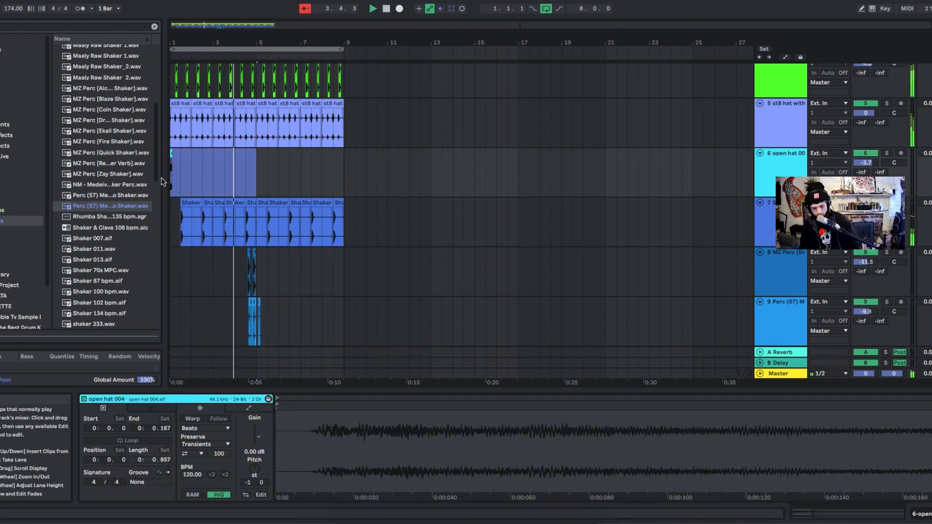
pyautogui.press('super+d')
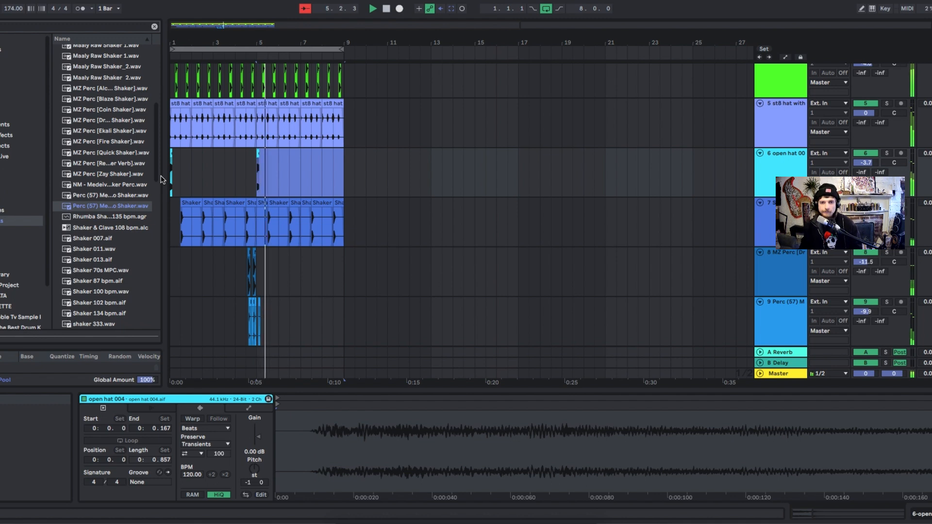
pyautogui.moveTo(873, 163); pyautogui.dragTo(874, 166)
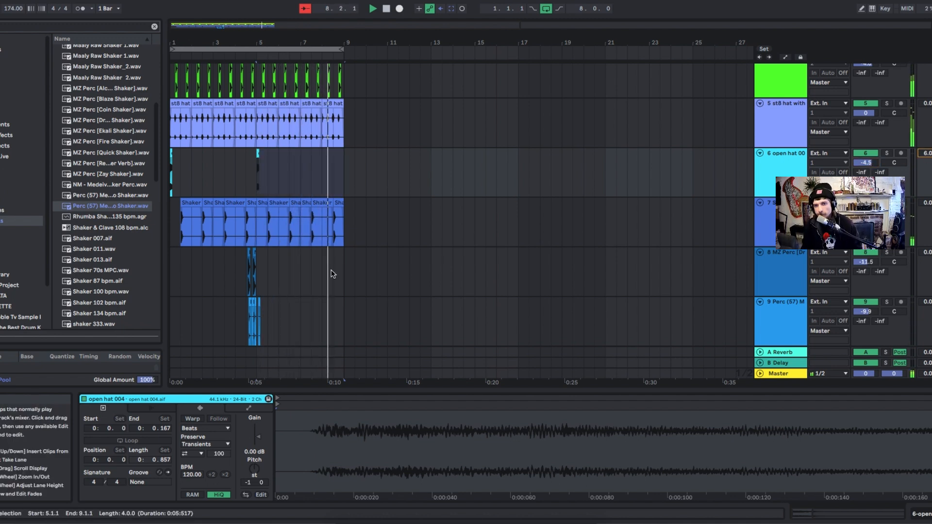
# Copy the bar 4 shaker fill on both percussion tracks to 8.3.1 and trim the end of the copy
pyautogui.moveTo(333, 273); pyautogui.dragTo(251, 326)
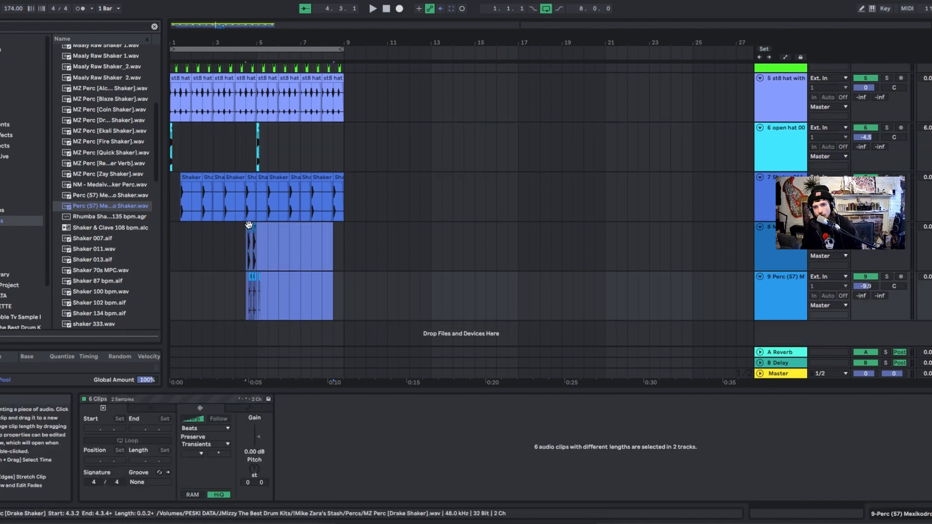
pyautogui.moveTo(249, 226); pyautogui.dragTo(337, 233)
pyautogui.press('space')
pyautogui.moveTo(353, 44); pyautogui.dragTo(312, 246)
pyautogui.press('Delete')
pyautogui.press('space')
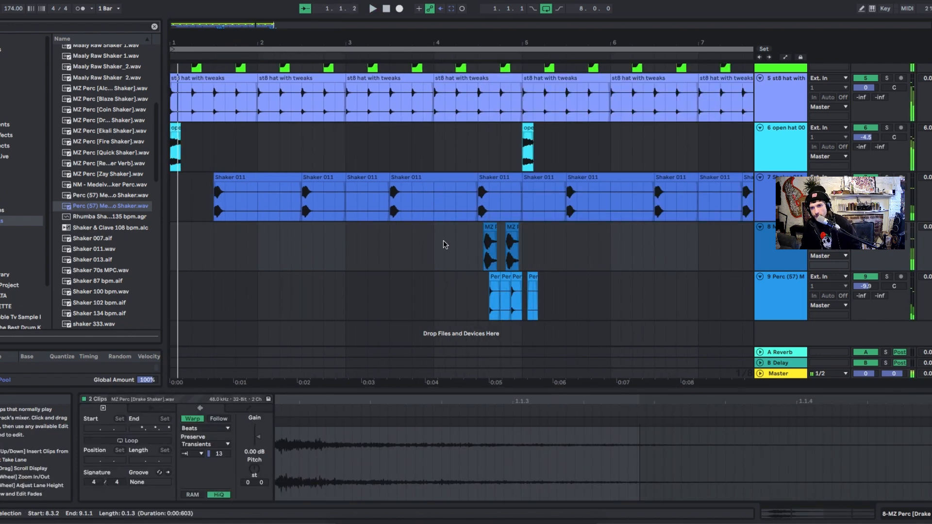
# Delete the bar 4 fill's hits between 4.4.1 and 5.1.1 on the Drake Shaker and Mexikodro Shaker tracks
pyautogui.moveTo(503, 240); pyautogui.dragTo(527, 305)
pyautogui.press('Delete')
pyautogui.click(445, 291)
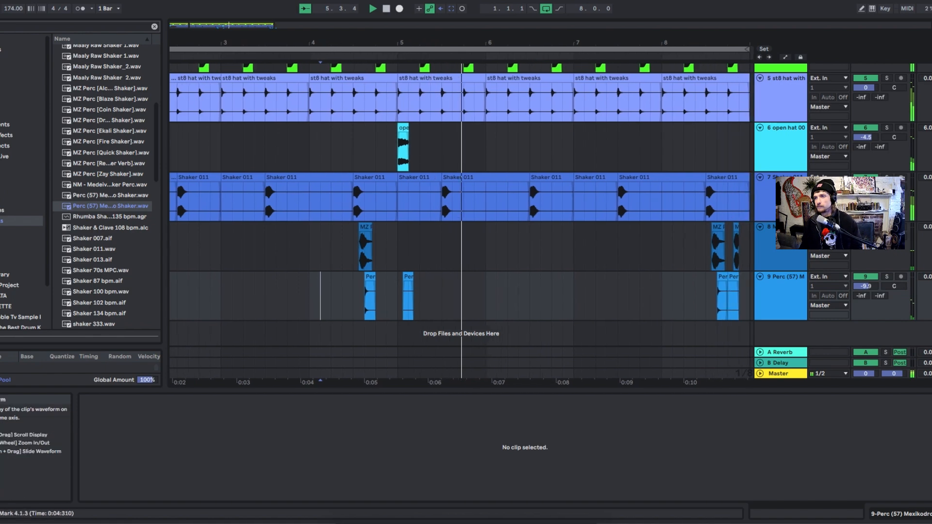
# Audition the loop from bar 4 and lower the open hat track's volume to -6.3 dB
pyautogui.press('space')
pyautogui.press('space')
pyautogui.moveTo(866, 138); pyautogui.dragTo(866, 145)
pyautogui.press('space')
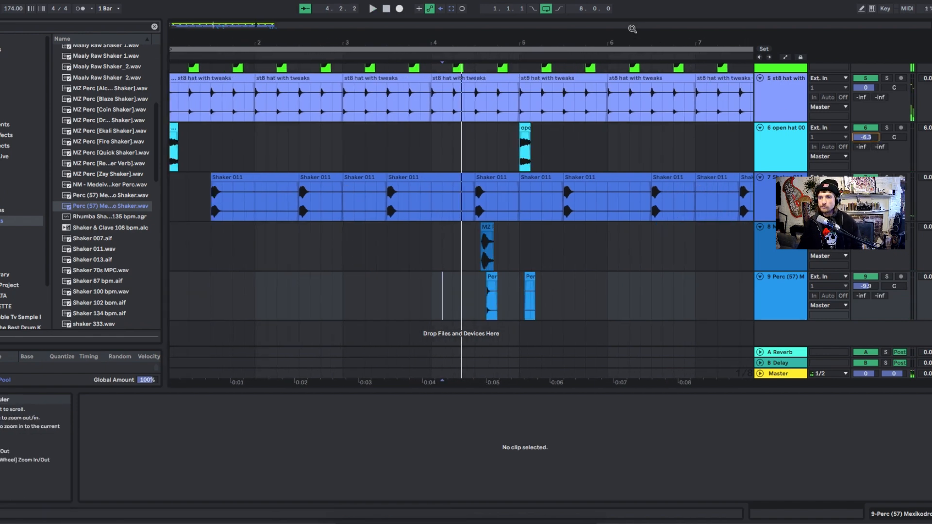
# Remove the two empty MIDI tracks, group all the drum sample tracks and name the group drums
pyautogui.moveTo(632, 31); pyautogui.dragTo(633, 5)
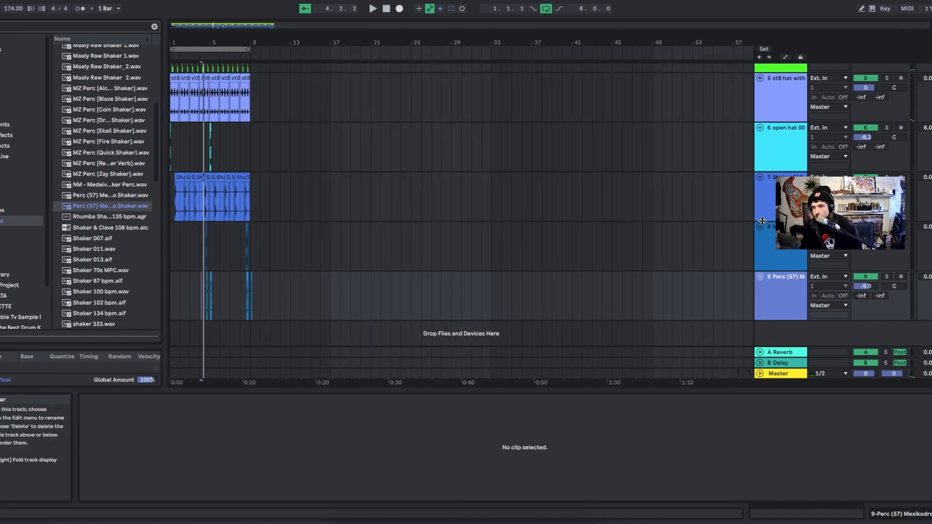
pyautogui.scroll(5, 760, 218)
pyautogui.keyDown('shift'); pyautogui.click(787, 182); pyautogui.keyUp('shift')
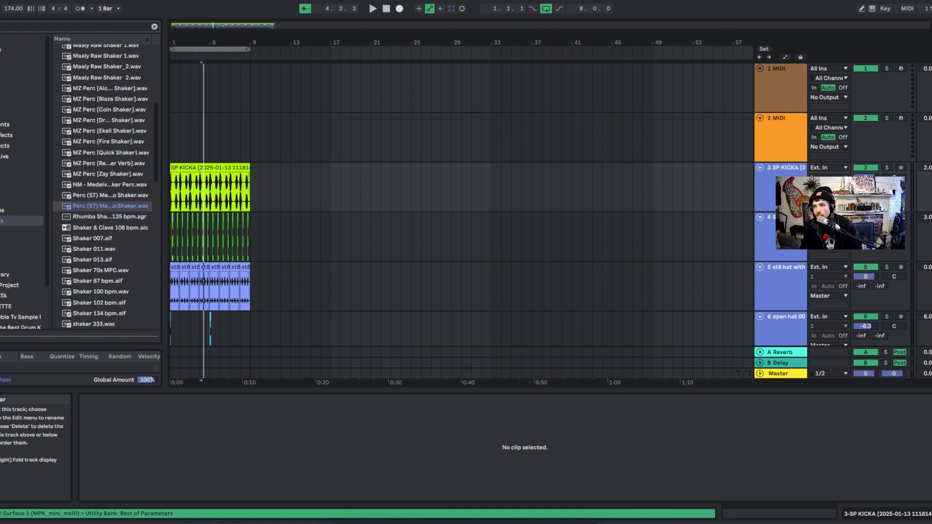
pyautogui.hotkey('ctrl', 'g')
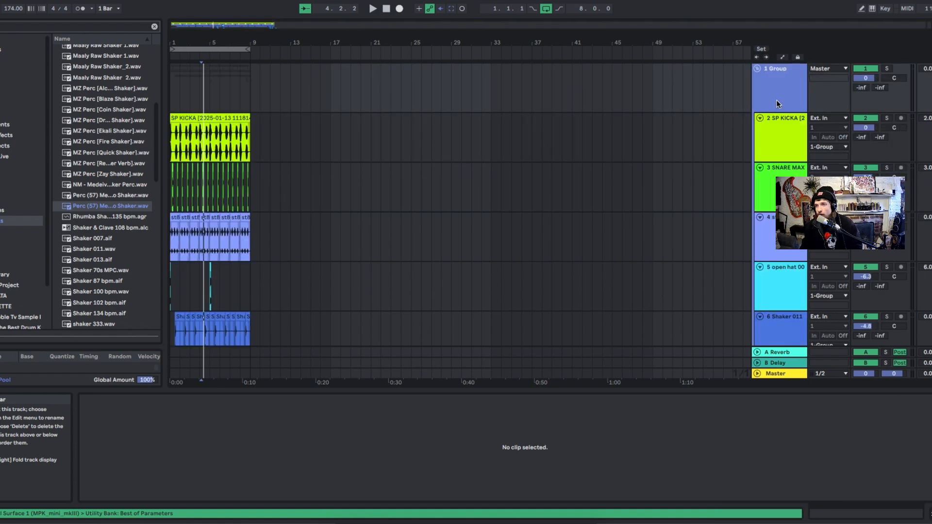
pyautogui.hotkey('ctrl', 'r')
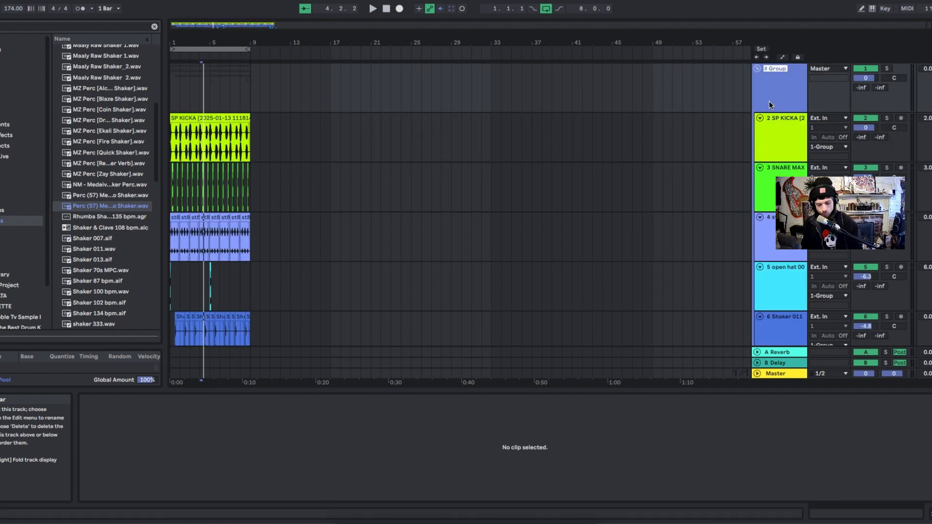
pyautogui.write('drums')
pyautogui.press('Return')
pyautogui.press('space')
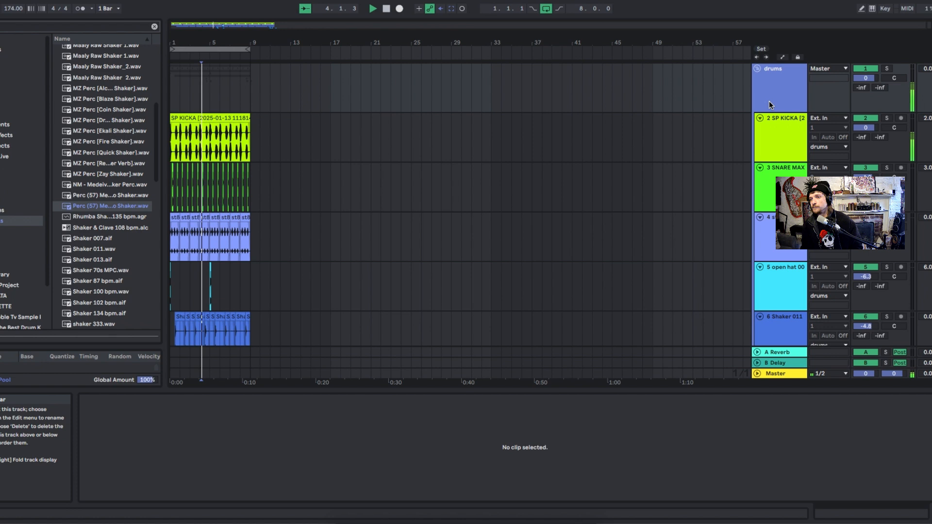
pyautogui.press('space')
# Group the kick and snare tracks inside the drums group and name the subgroup ks
pyautogui.click(778, 139)
pyautogui.keyDown('shift'); pyautogui.click(784, 189); pyautogui.keyUp('shift')
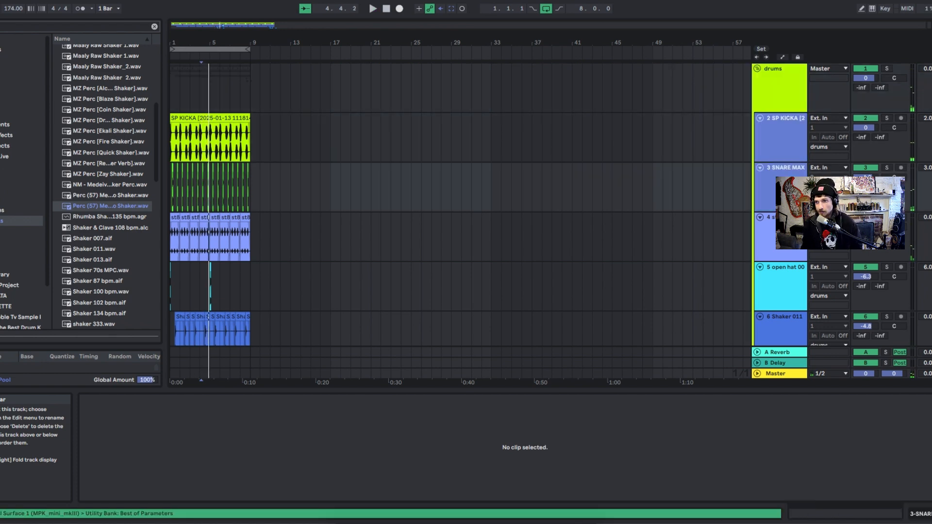
pyautogui.hotkey('ctrl', 'g')
pyautogui.hotkey('ctrl', 'r')
pyautogui.write('ks')
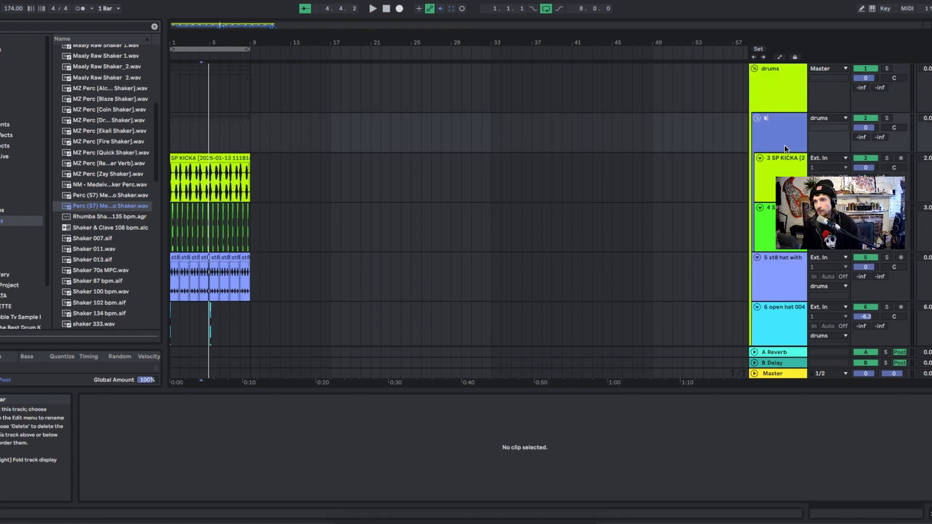
pyautogui.press('Return')
pyautogui.press('space')
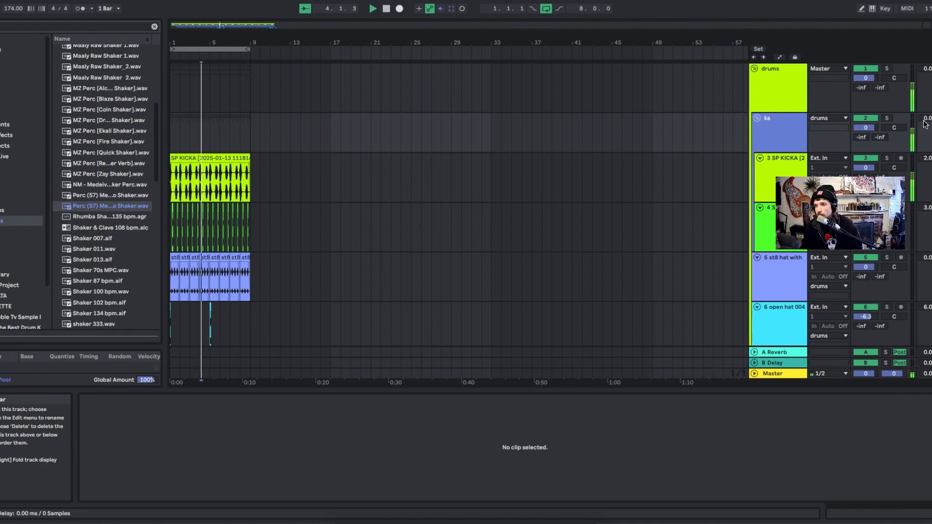
# Group the hat, open hat, shaker and percussion tracks inside the drums group and name the subgroup hats
pyautogui.scroll(-3, 783, 264)
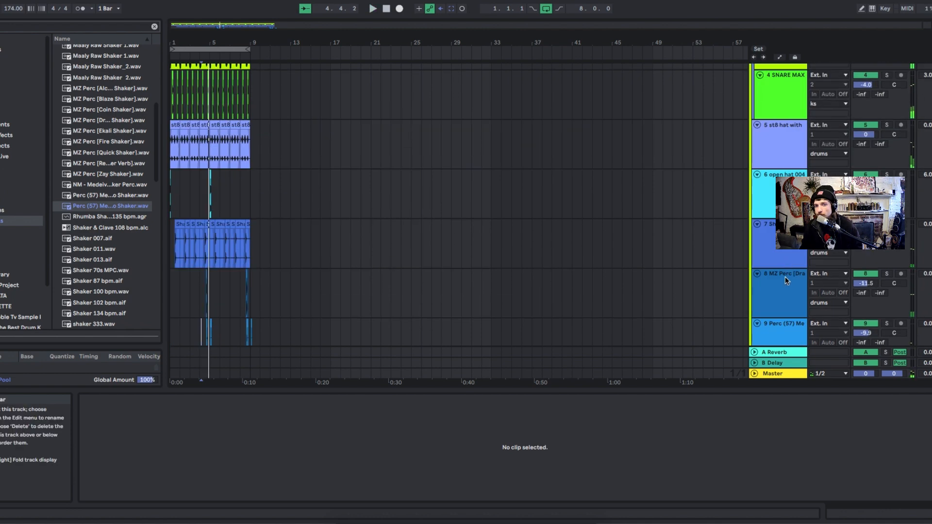
pyautogui.scroll(-1, 785, 277)
pyautogui.scroll(4, 785, 278)
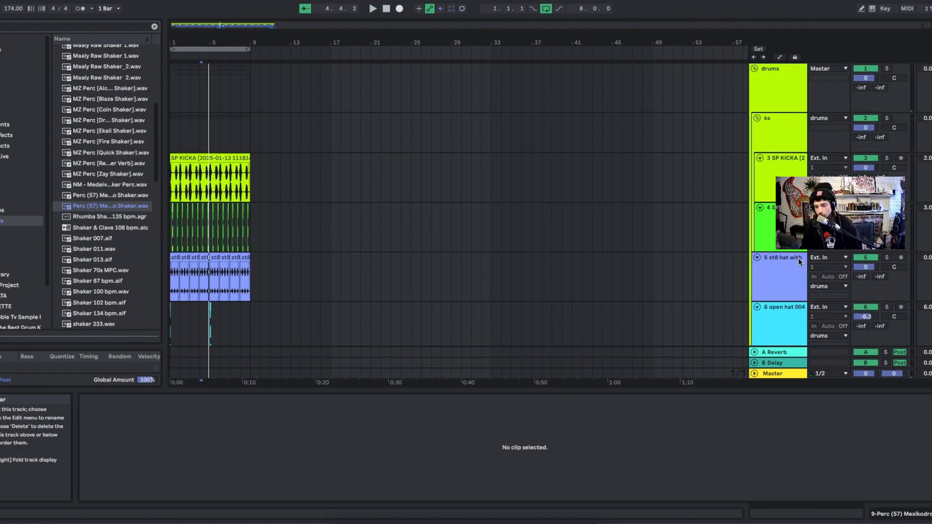
pyautogui.click(792, 266)
pyautogui.hotkey('ctrl', 'g')
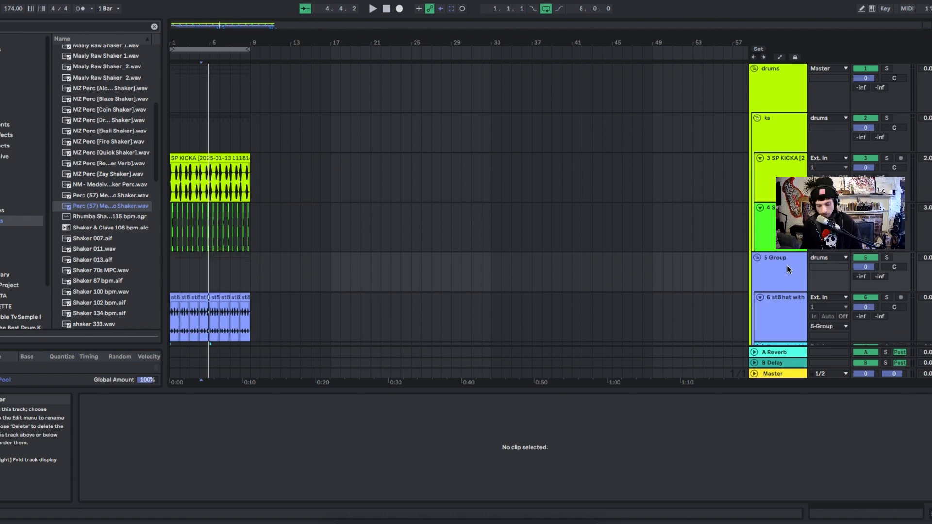
pyautogui.hotkey('ctrl', 'r')
pyautogui.write('hats')
pyautogui.press('Return')
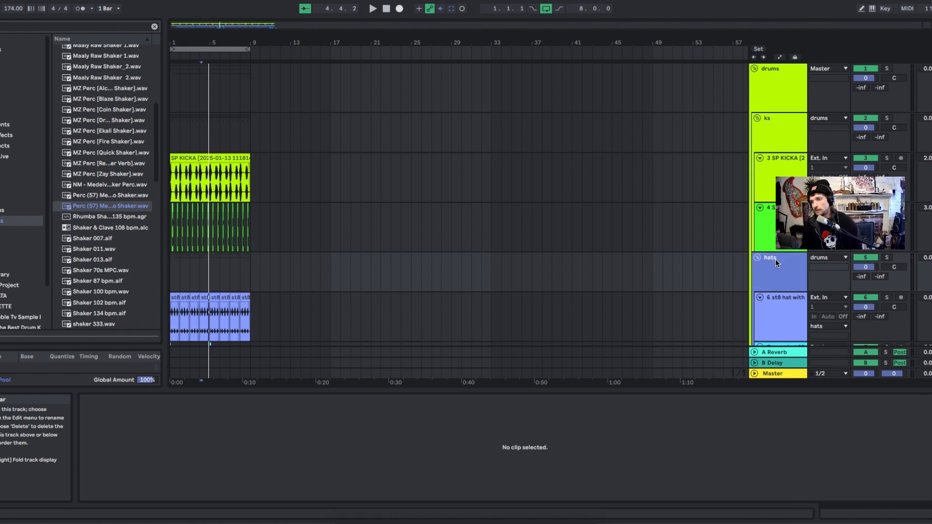
# Solo the hats group during playback and add the Gate audio effect to it
pyautogui.press('s')
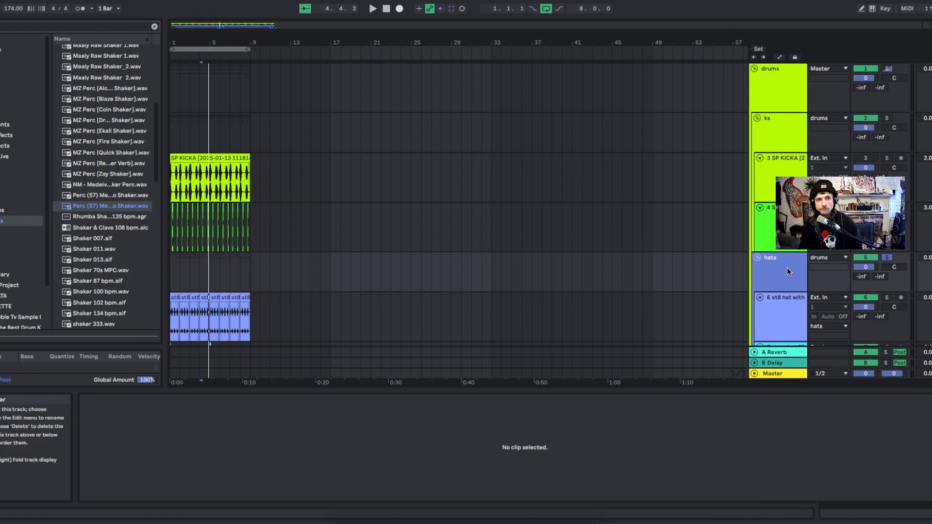
pyautogui.click(787, 272)
pyautogui.press('space')
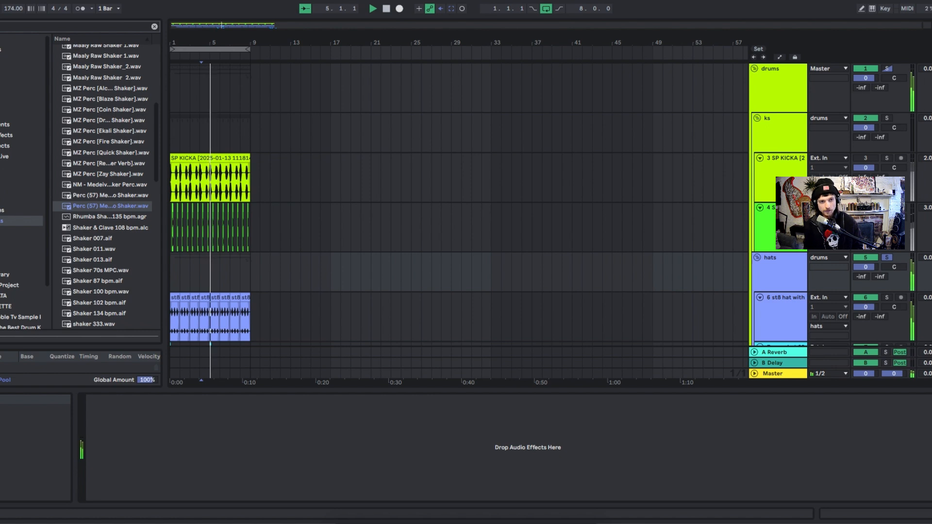
pyautogui.hotkey('ctrl', 'f')
pyautogui.write('gate')
pyautogui.click(11, 135)
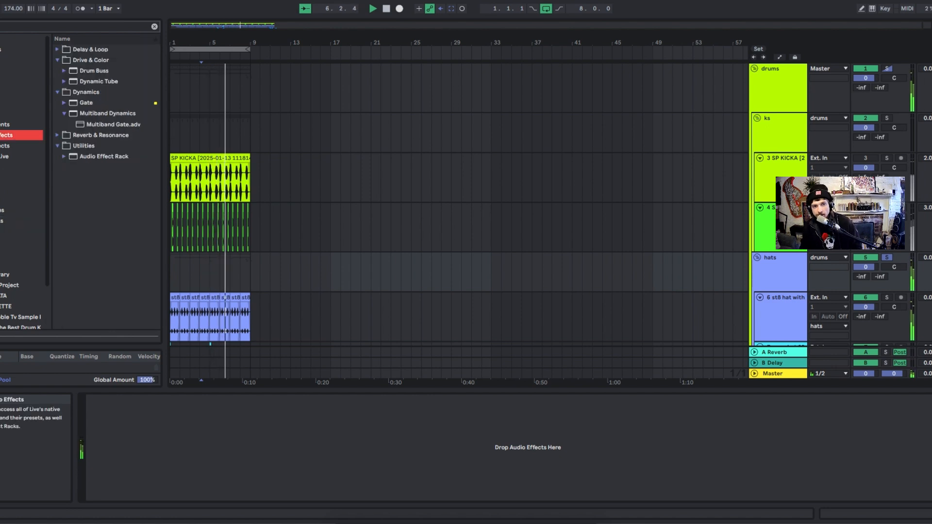
pyautogui.click(78, 103)
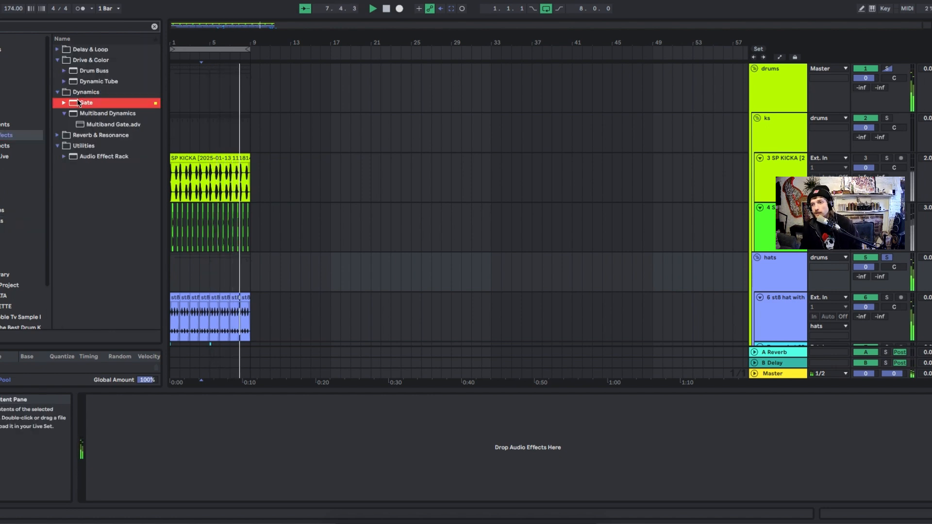
pyautogui.moveTo(77, 103); pyautogui.dragTo(787, 274)
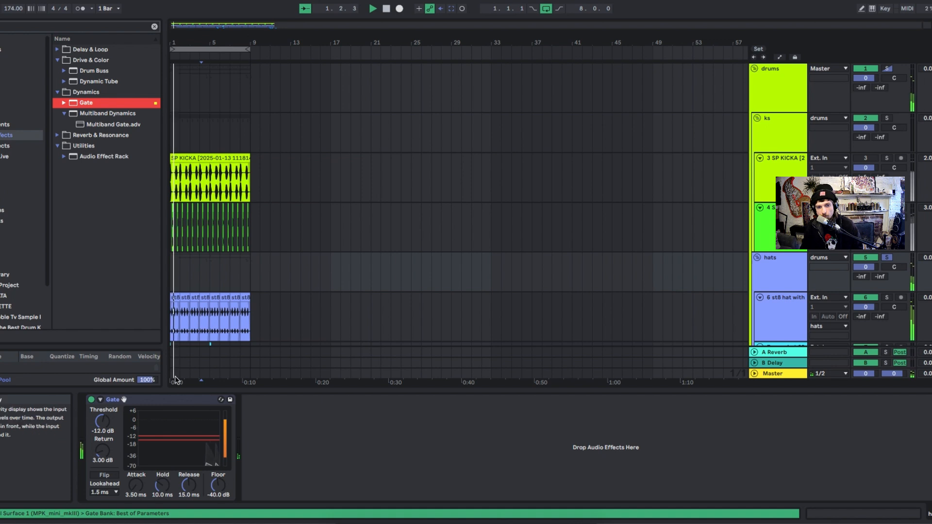
# Sidechain the hats Gate from the ks group and enable Flip
pyautogui.click(100, 399)
pyautogui.click(105, 427)
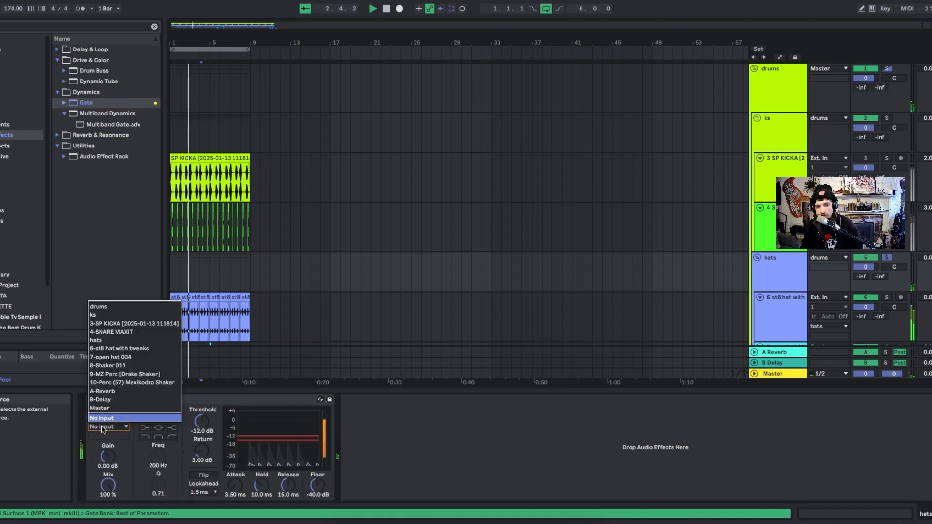
pyautogui.click(102, 315)
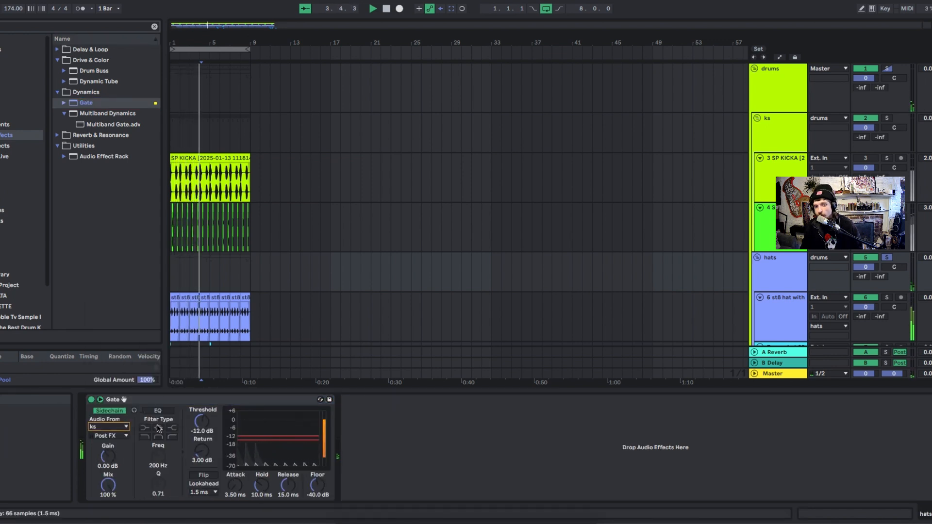
pyautogui.click(194, 476)
# Unsolo the hats group and set its Gate's threshold to -21.2 dB and floor to -61.9 dB during playback
pyautogui.moveTo(317, 485); pyautogui.dragTo(318, 491)
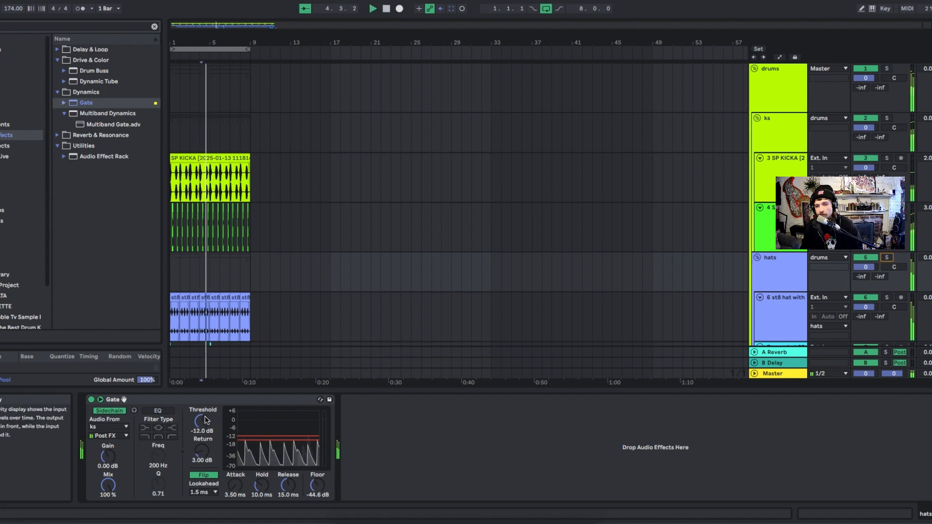
pyautogui.moveTo(205, 421); pyautogui.dragTo(205, 433)
pyautogui.moveTo(315, 487)
pyautogui.mouseDown()
pyautogui.moveTo(315, 507)
pyautogui.moveTo(315, 500)
pyautogui.mouseUp()
pyautogui.press('space')
pyautogui.press('space')
pyautogui.press('space')
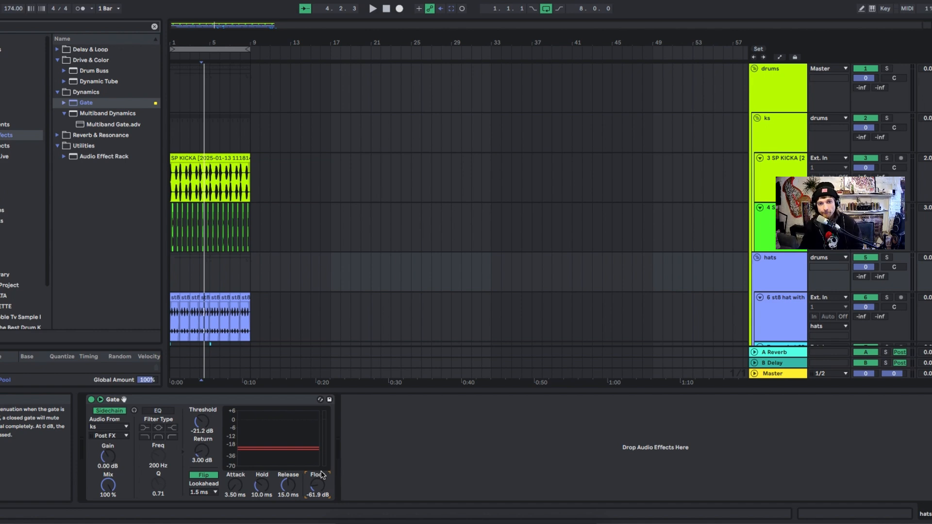
# Play the loop from bar 1 and set the hats Gate's attack to 31.0 ms, release to 16.0 ms and floor to -17.3 dB
pyautogui.moveTo(213, 100); pyautogui.dragTo(172, 127)
pyautogui.press('space')
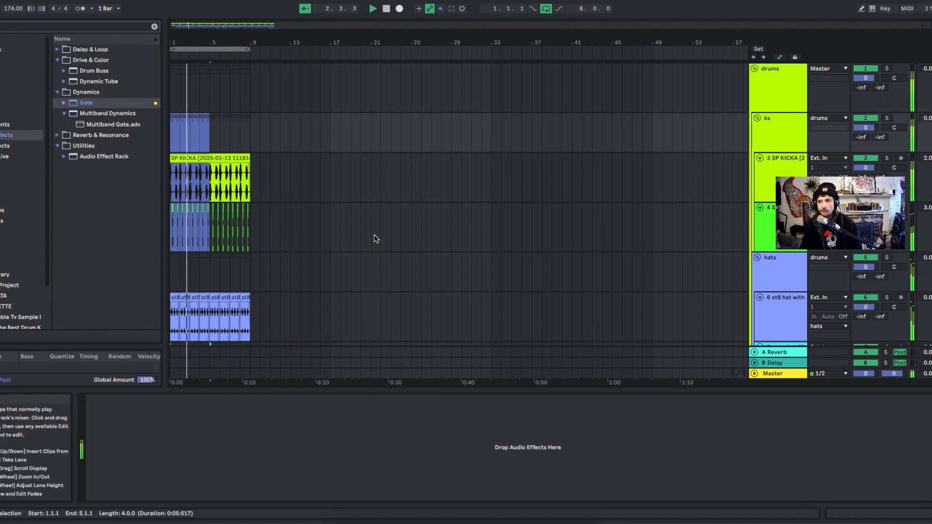
pyautogui.scroll(-3, 374, 240)
pyautogui.click(826, 156)
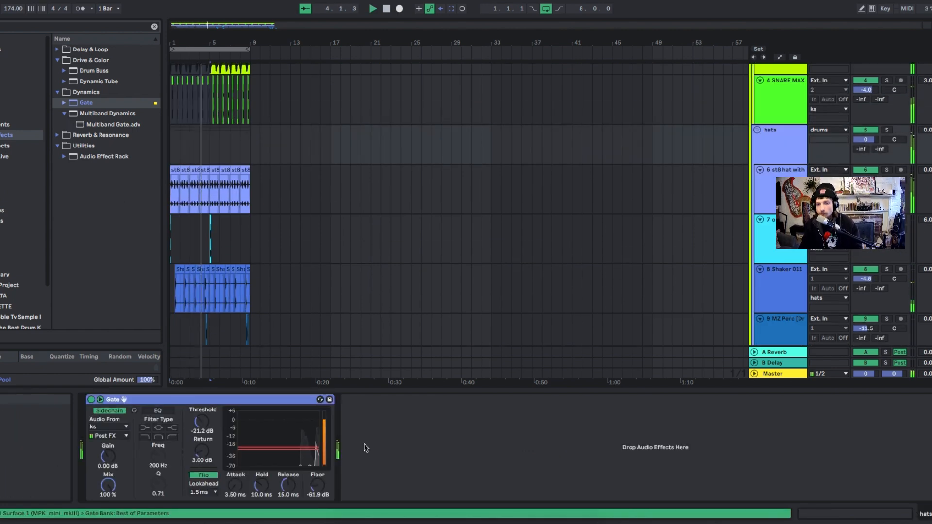
pyautogui.moveTo(232, 491); pyautogui.dragTo(232, 463)
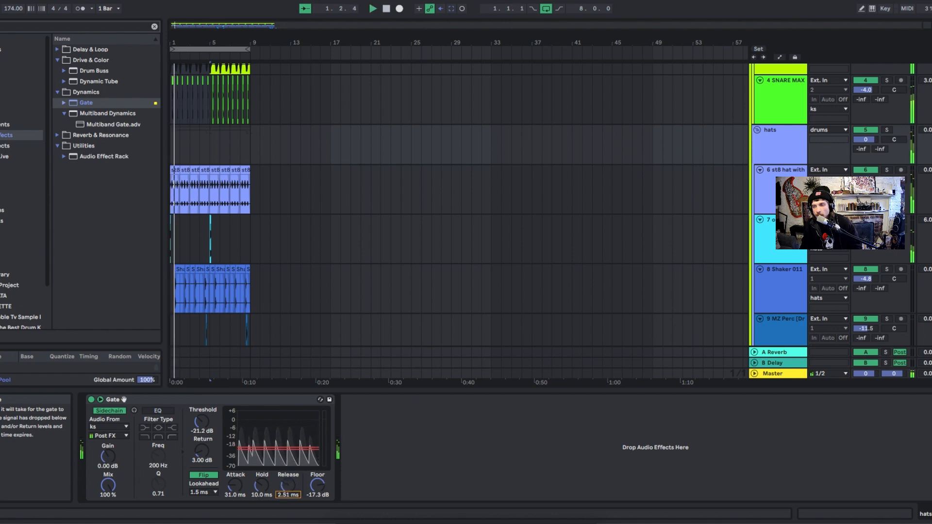
pyautogui.moveTo(287, 487); pyautogui.dragTo(287, 483)
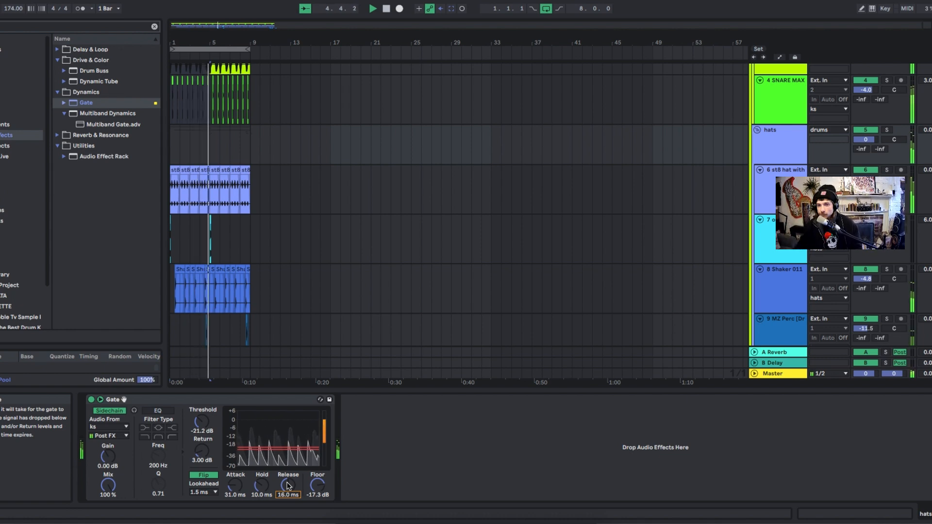
# Collapse the ks and hats groups and add HOFA's SYS TransientShaper plug-in to the ks group
pyautogui.keyDown('alt'); pyautogui.click(758, 130); pyautogui.keyUp('alt')
pyautogui.click(779, 118)
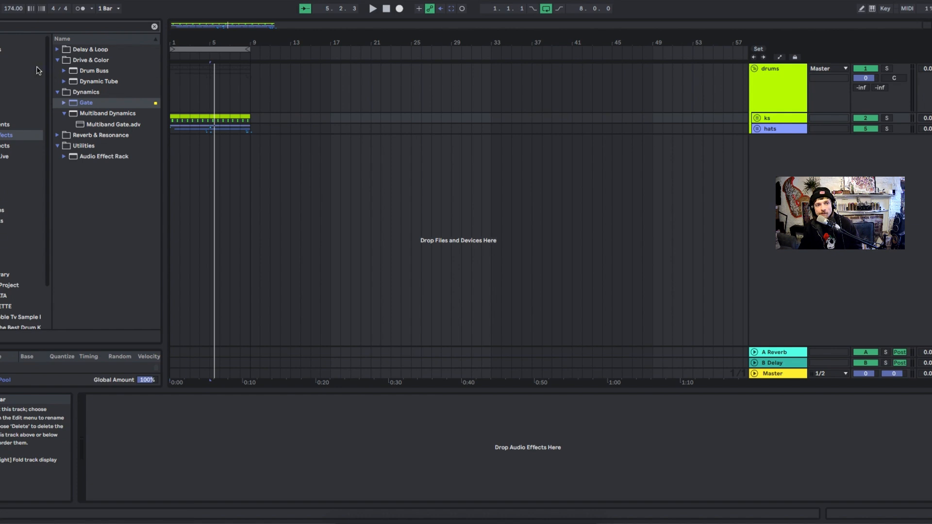
pyautogui.write('au')
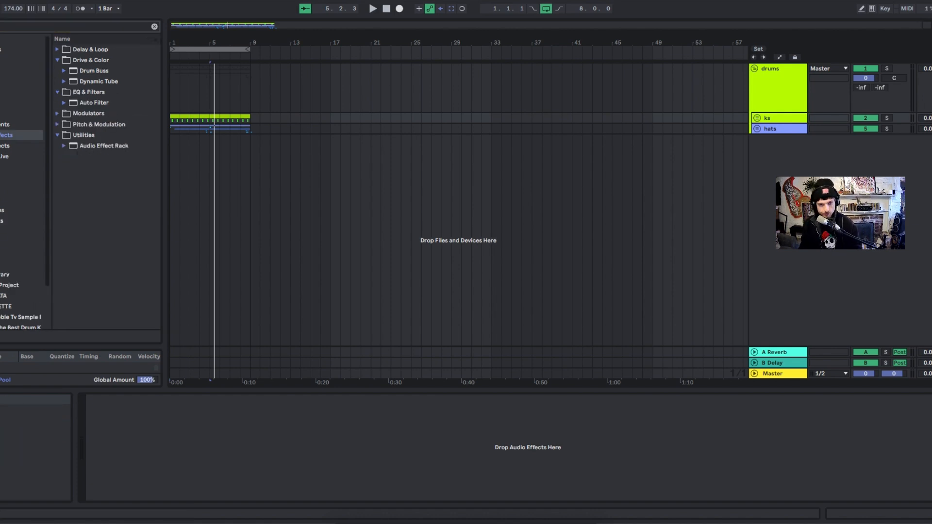
pyautogui.write('um')
pyautogui.click(2, 167)
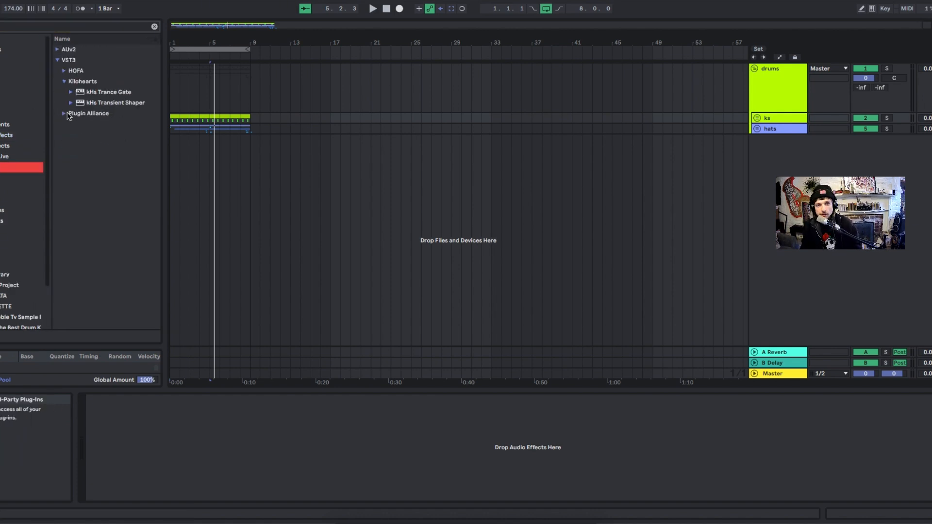
pyautogui.click(65, 81)
pyautogui.click(75, 71)
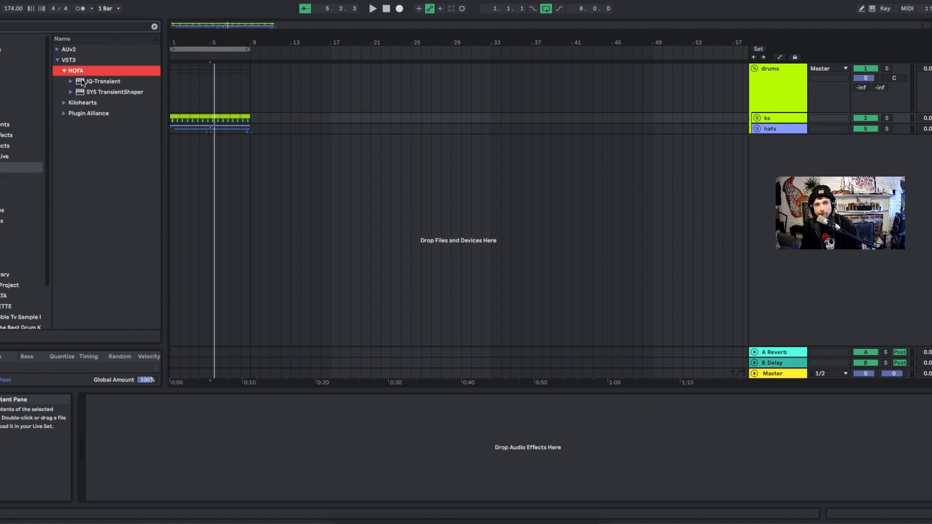
pyautogui.click(90, 92)
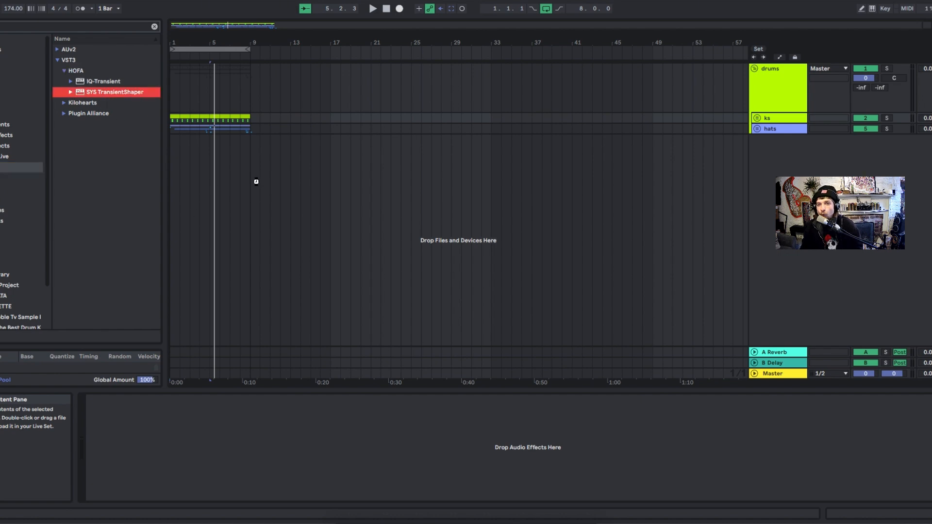
# Set the ks TransientShaper to 15.2 % Transient and 36.0 % Sustain during playback and close its window
pyautogui.press('space')
pyautogui.moveTo(49, 123); pyautogui.dragTo(49, 118)
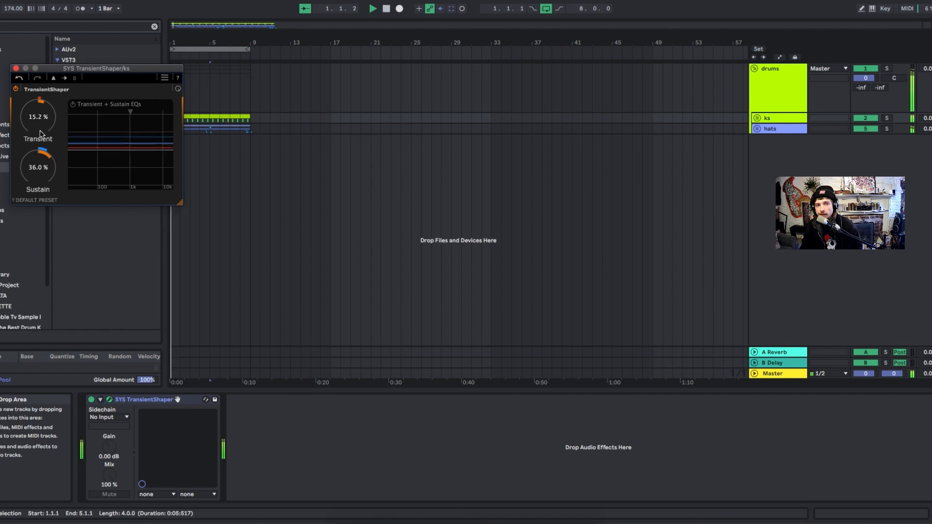
pyautogui.click(16, 68)
pyautogui.press('space')
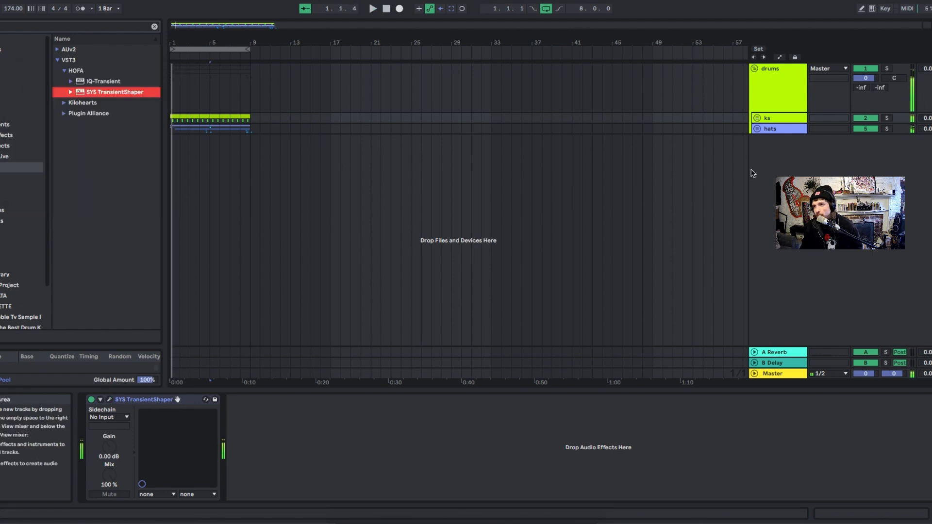
# Add Polyverse's Wider plug-in after the Gate on the hats group and set its width to 123 % during playback
pyautogui.click(767, 129)
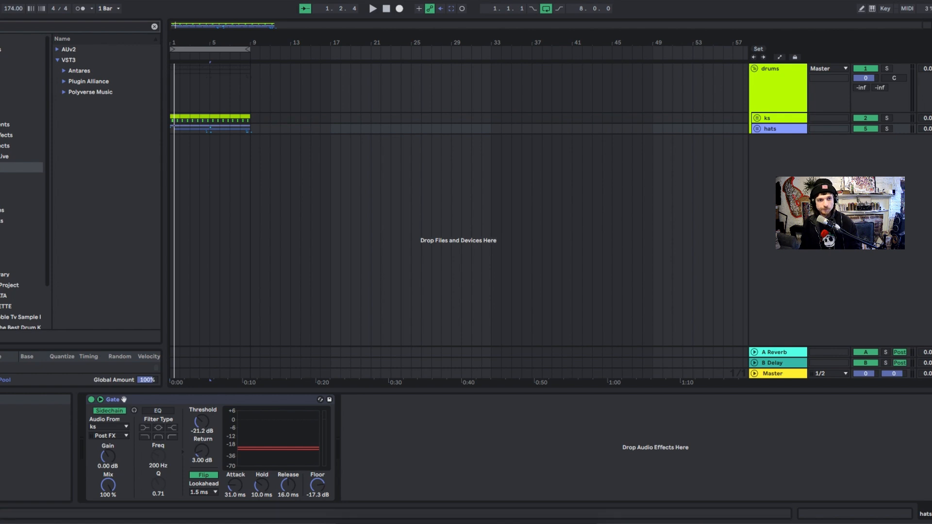
pyautogui.click(20, 136)
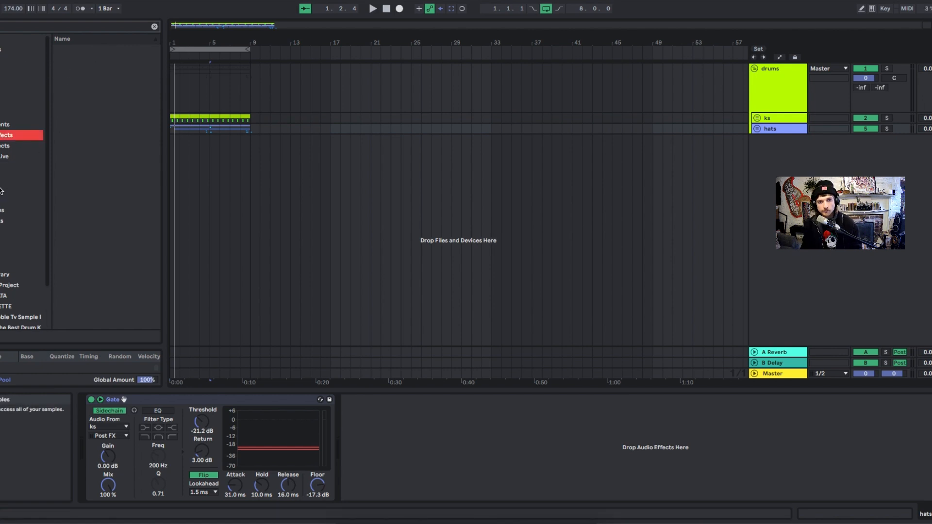
pyautogui.click(19, 167)
pyautogui.click(64, 71)
pyautogui.click(92, 83)
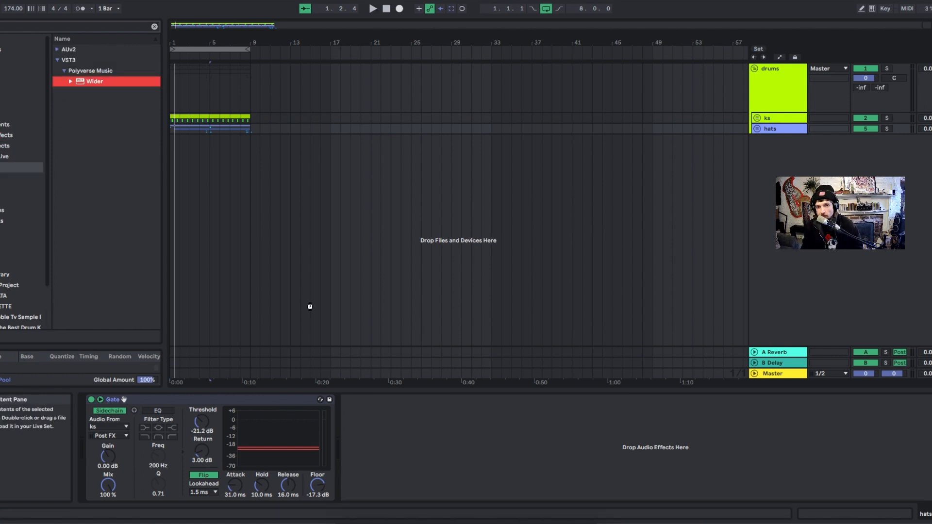
pyautogui.press('space')
pyautogui.moveTo(199, 155); pyautogui.dragTo(186, 23)
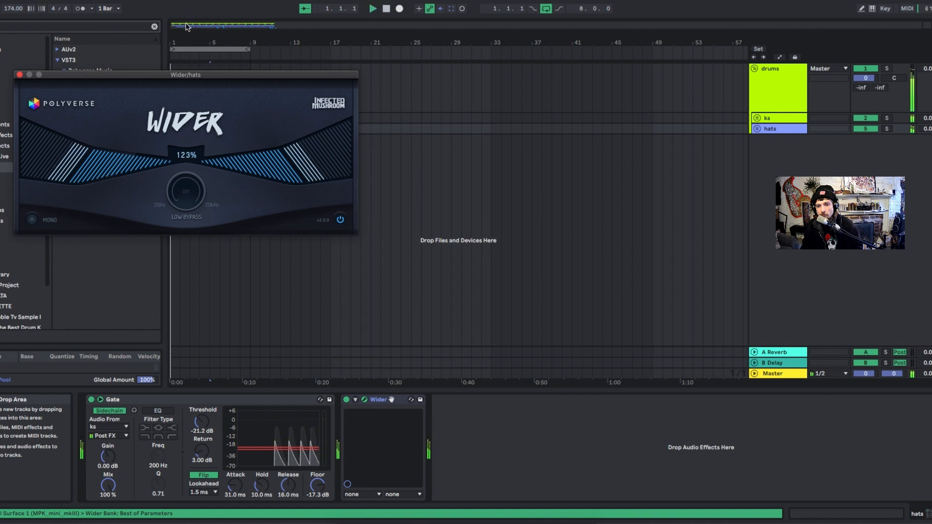
# Try Wider on the snare track inside the ks group at 20 % width with a 137 Hz low bypass
pyautogui.moveTo(381, 399); pyautogui.dragTo(765, 116)
pyautogui.click(757, 118)
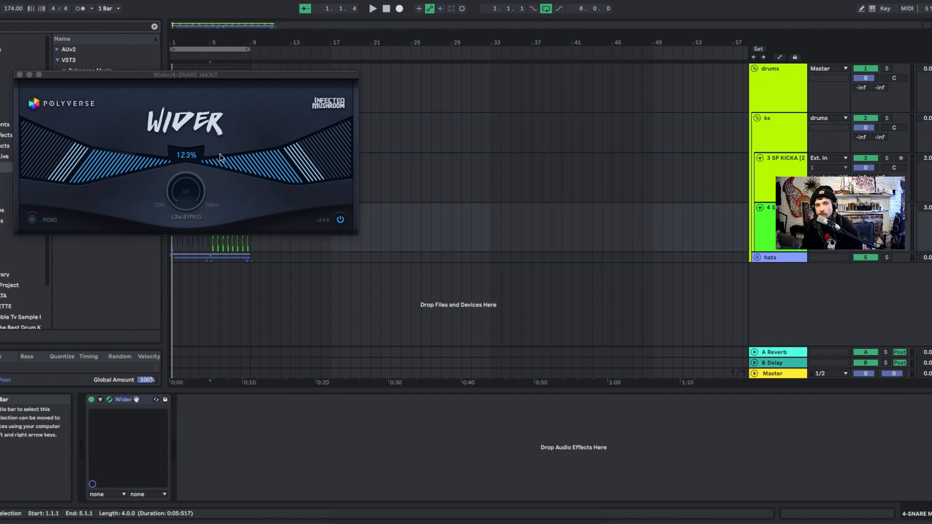
pyautogui.moveTo(217, 159); pyautogui.dragTo(210, 262)
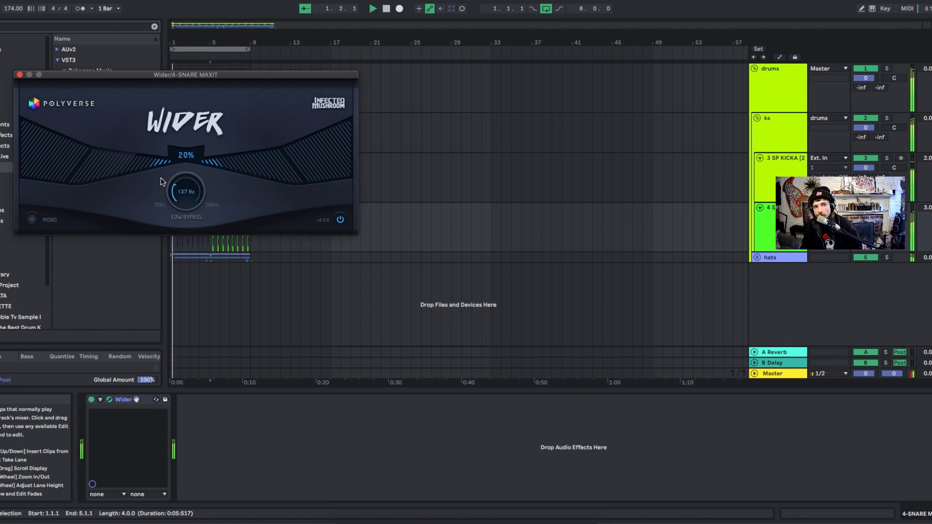
pyautogui.click(19, 75)
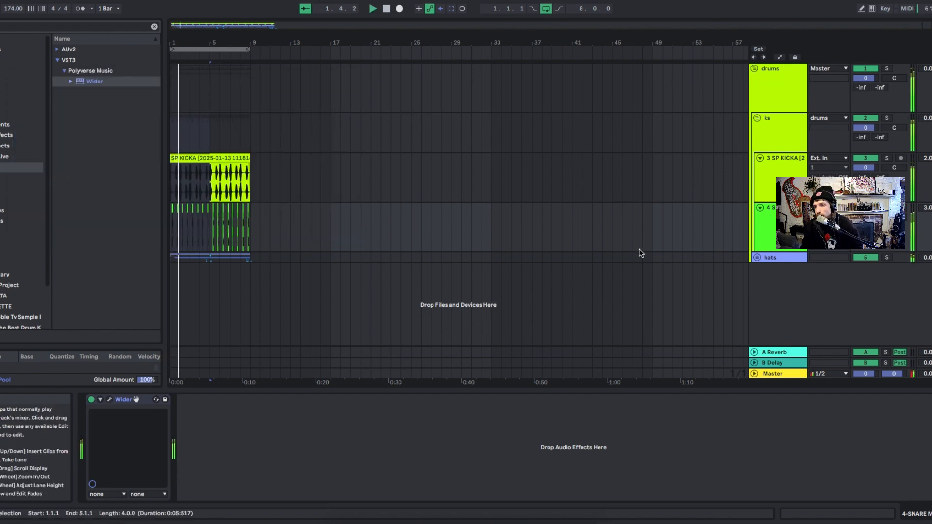
# Remove Wider from the snare track, restore it on the hats group and close its window
pyautogui.click(123, 395)
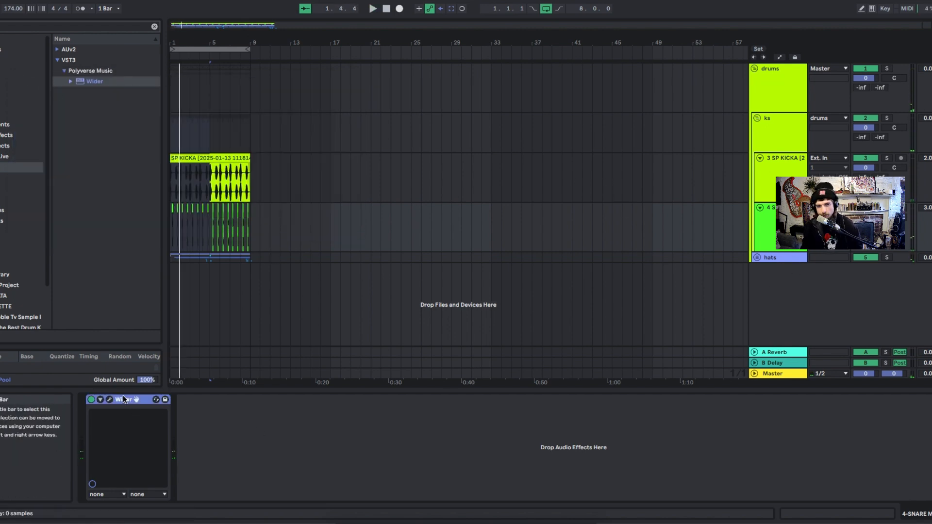
pyautogui.press('Delete')
pyautogui.press('super+z')
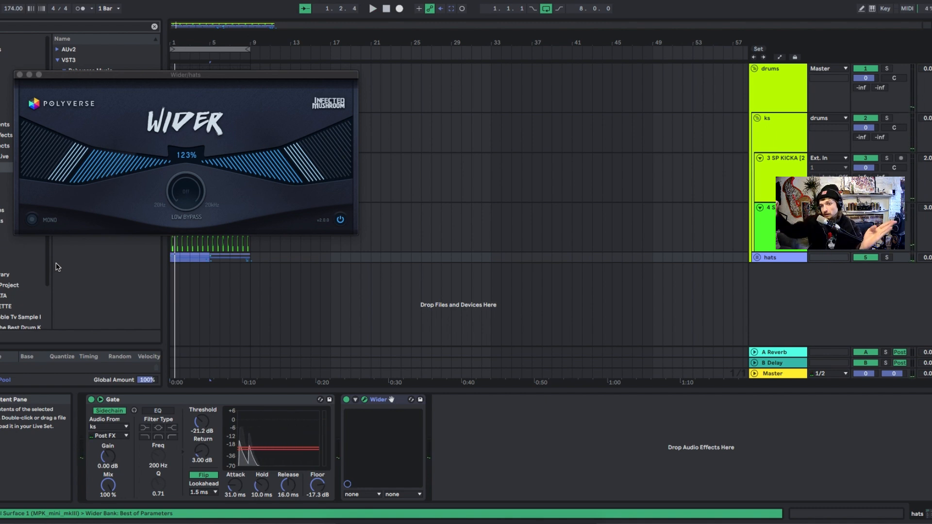
pyautogui.click(19, 75)
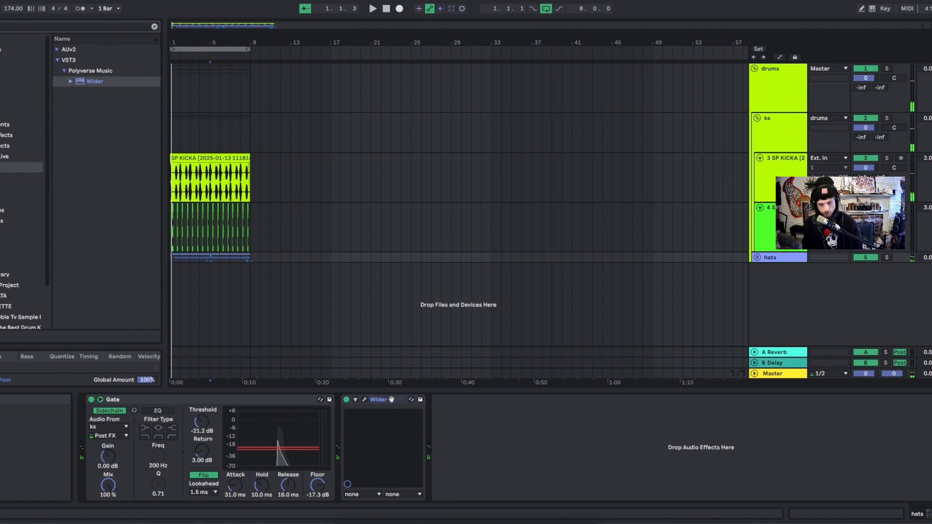
# Place SHAKER REFINEMENT.aif from SAMPLE PACK 12 on a new track at bars 4 and 8 and start playback
pyautogui.press('super+f')
pyautogui.write('bx')
pyautogui.scroll(-3, 33, 238)
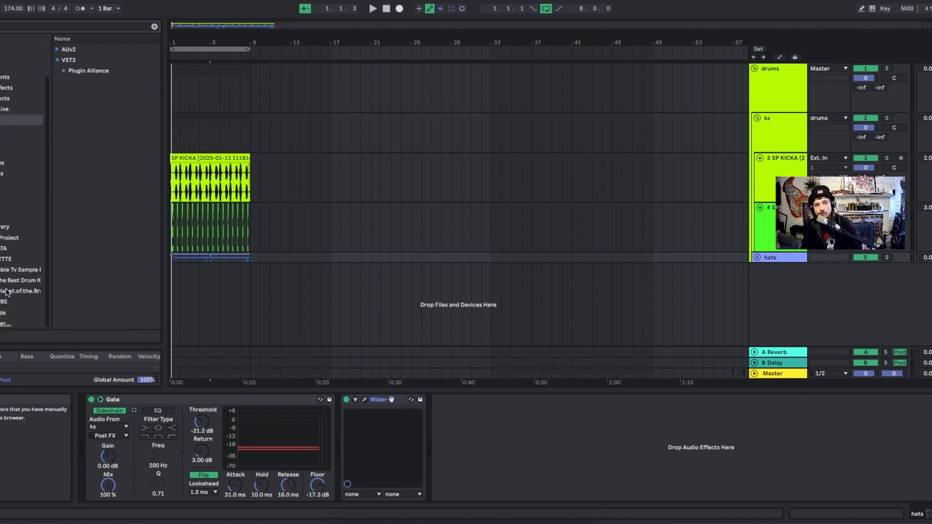
pyautogui.click(2, 271)
pyautogui.click(56, 92)
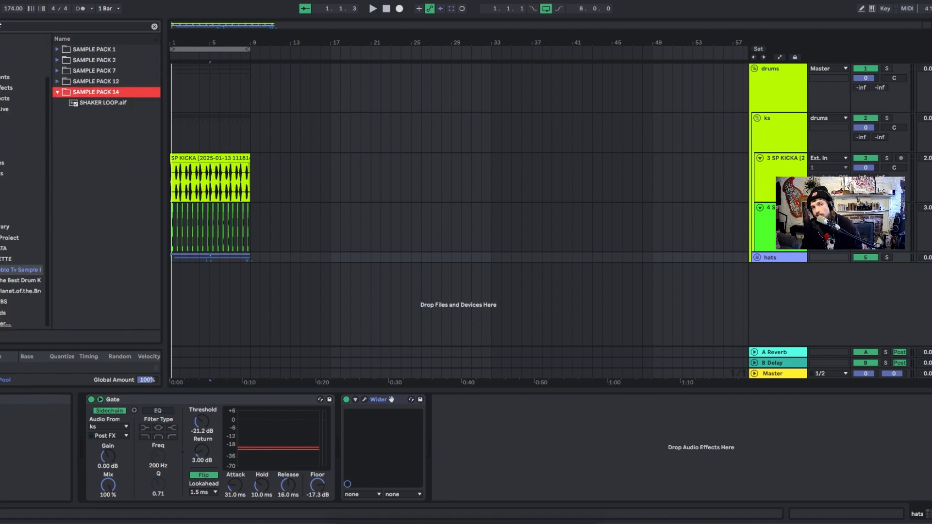
pyautogui.click(92, 104)
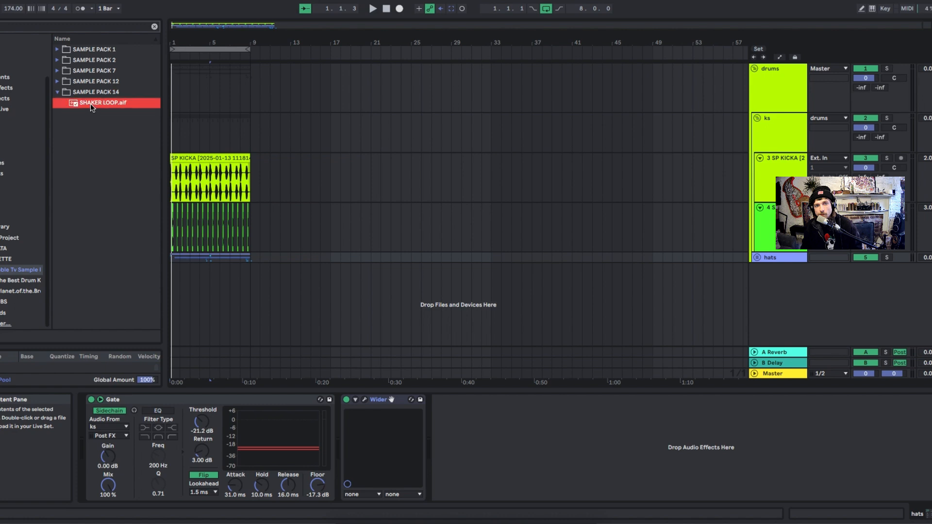
pyautogui.click(58, 82)
pyautogui.moveTo(85, 102); pyautogui.dragTo(243, 279)
pyautogui.press('space')
# Set the bar 4 shaker clip's gain to 7.25 dB and turn off its transient looping
pyautogui.doubleClick(244, 287)
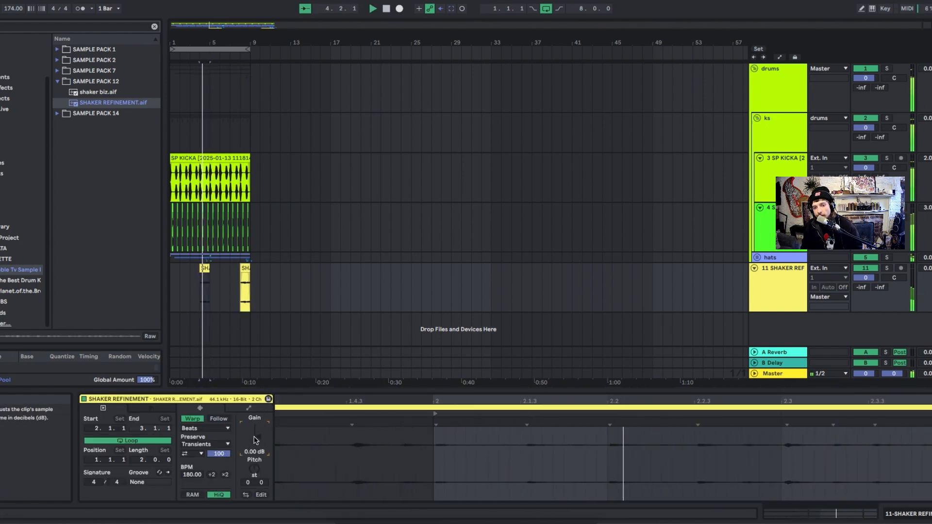
pyautogui.moveTo(258, 438); pyautogui.dragTo(256, 430)
pyautogui.click(190, 454)
pyautogui.click(189, 462)
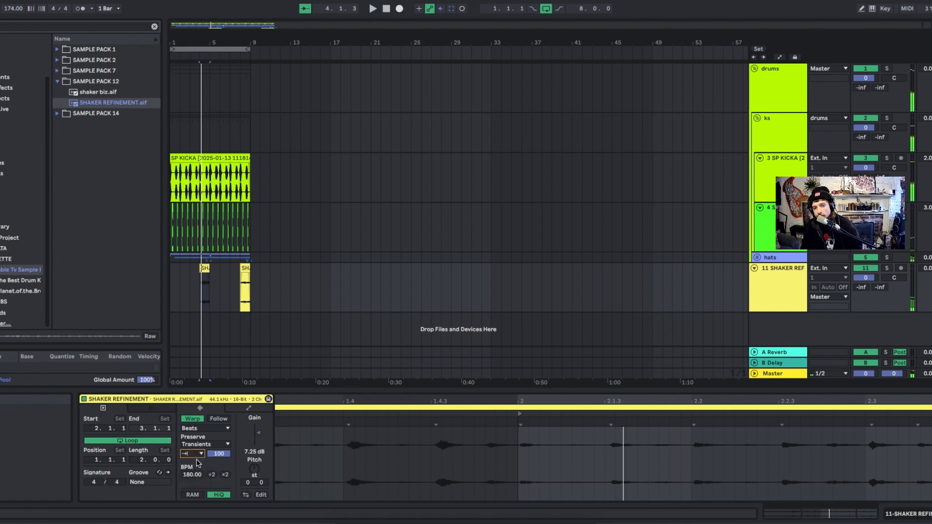
pyautogui.press('space')
# Set the bar 4 shaker clip's transient envelope to 25 and fine-tune its gain during repeated playback
pyautogui.click(219, 454)
pyautogui.write('25')
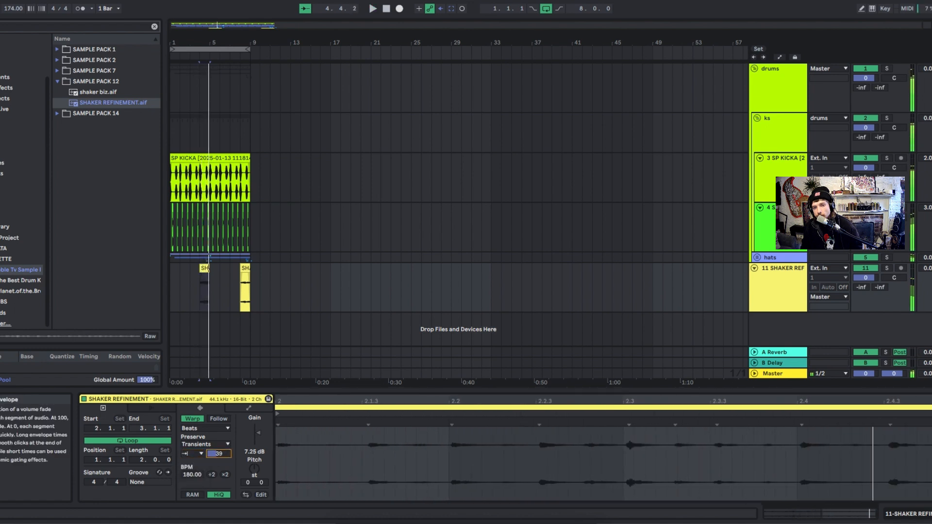
pyautogui.click(203, 269)
pyautogui.press('space')
pyautogui.press('space')
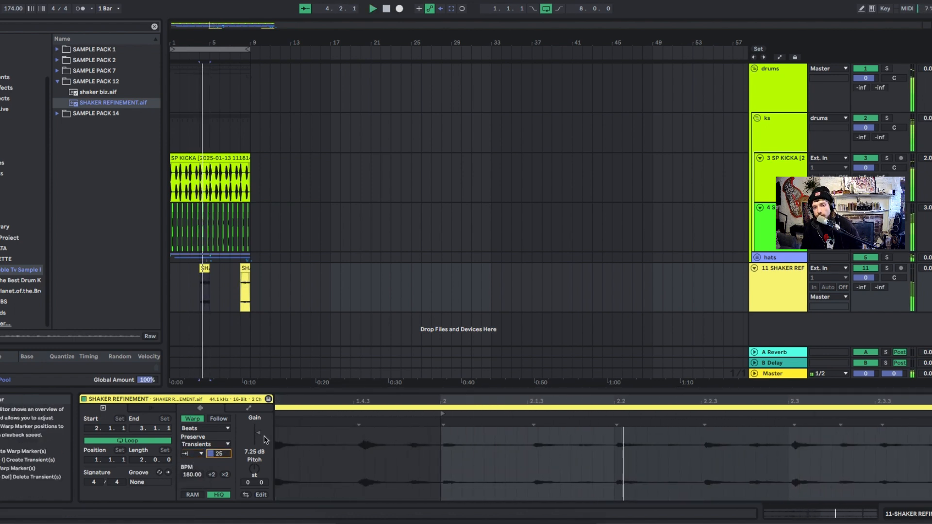
pyautogui.moveTo(258, 434); pyautogui.dragTo(258, 436)
pyautogui.press('space')
pyautogui.press('space')
pyautogui.press('space')
pyautogui.press('space')
pyautogui.press('space')
pyautogui.press('space')
# Turn off transient looping for the bar 8 shaker clip and set its transient envelope to 50
pyautogui.click(245, 269)
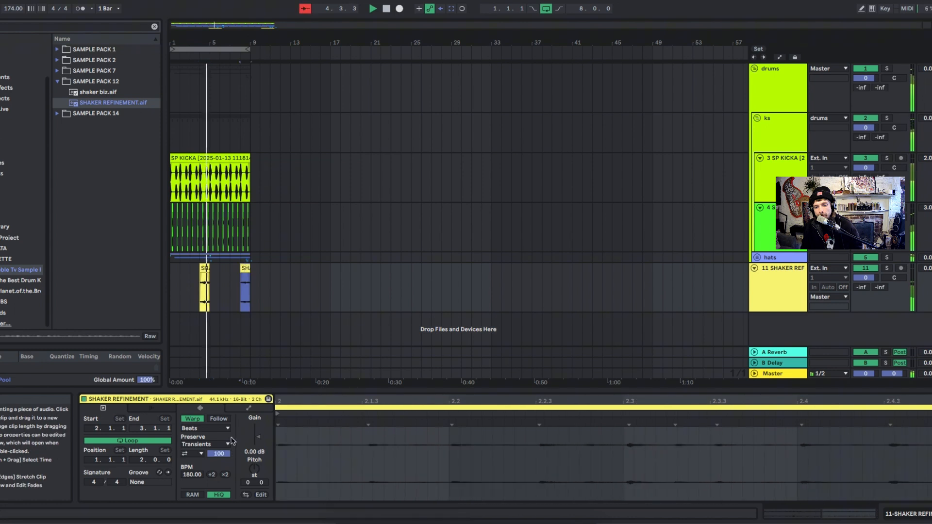
pyautogui.click(218, 453)
pyautogui.write('67')
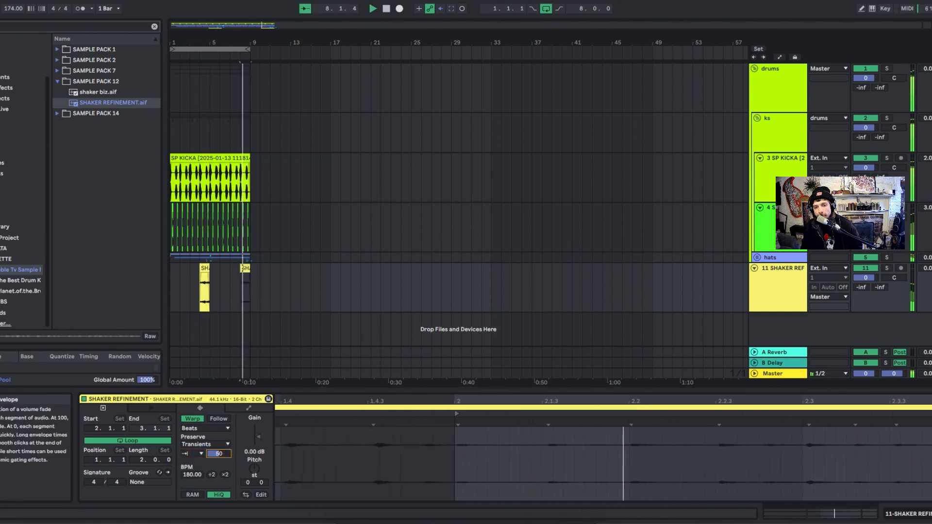
pyautogui.press('space')
# Select bars 1 to 8 on the shaker track and move the track into the drums group
pyautogui.moveTo(250, 304); pyautogui.dragTo(141, 314)
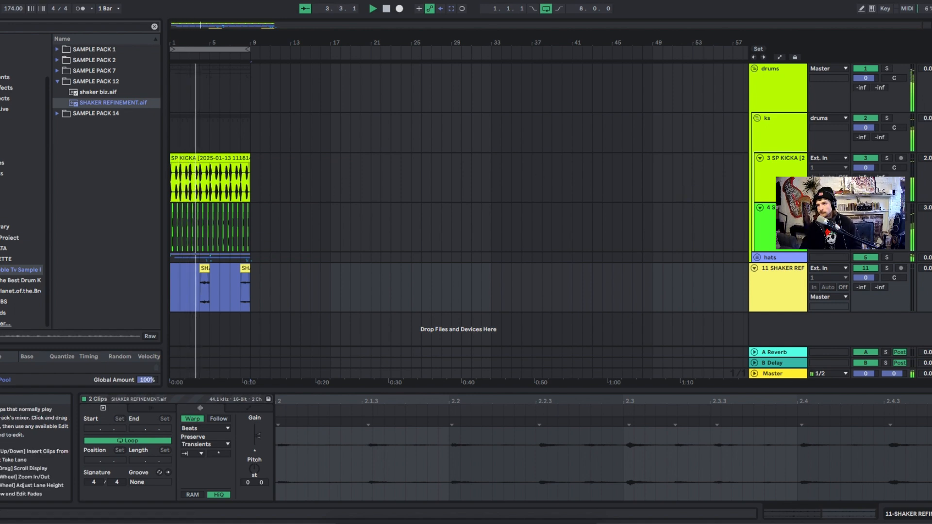
pyautogui.keyDown('alt'); pyautogui.click(755, 71); pyautogui.keyUp('alt')
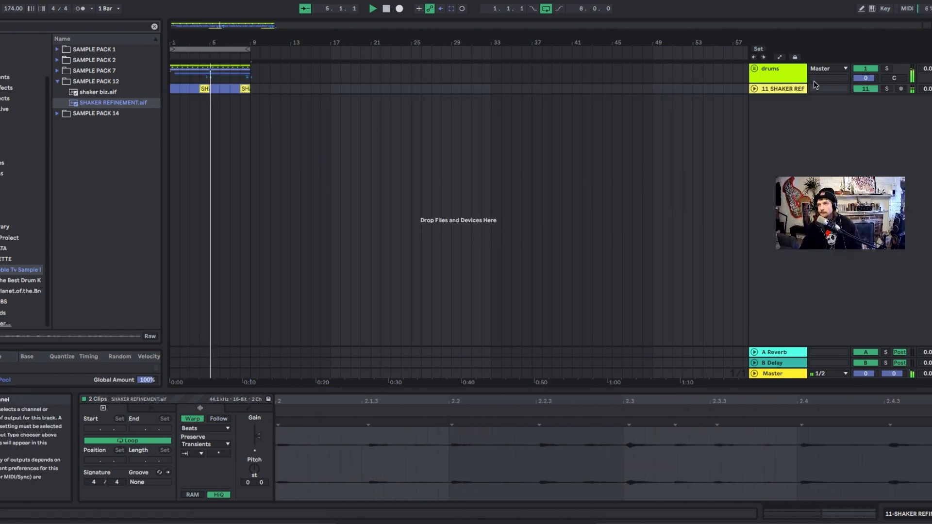
pyautogui.keyDown('alt'); pyautogui.click(755, 68); pyautogui.keyUp('alt')
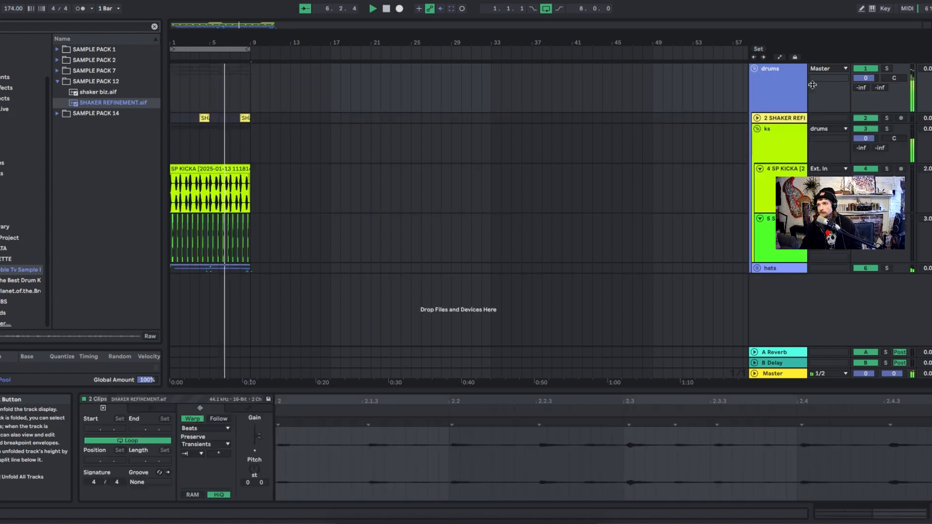
# Set the drums group's send to A Reverb to -17.2 dB and show the return's Reverb device
pyautogui.moveTo(861, 88); pyautogui.dragTo(861, 85)
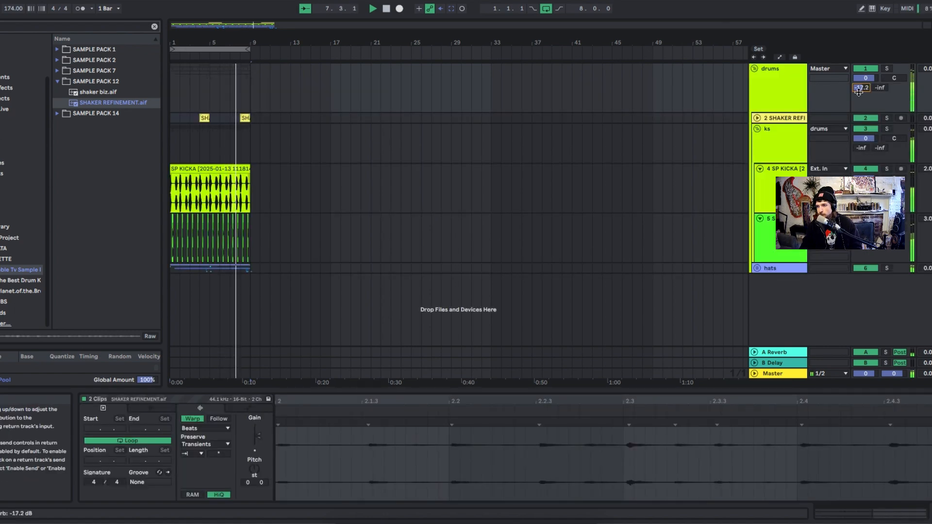
pyautogui.click(780, 353)
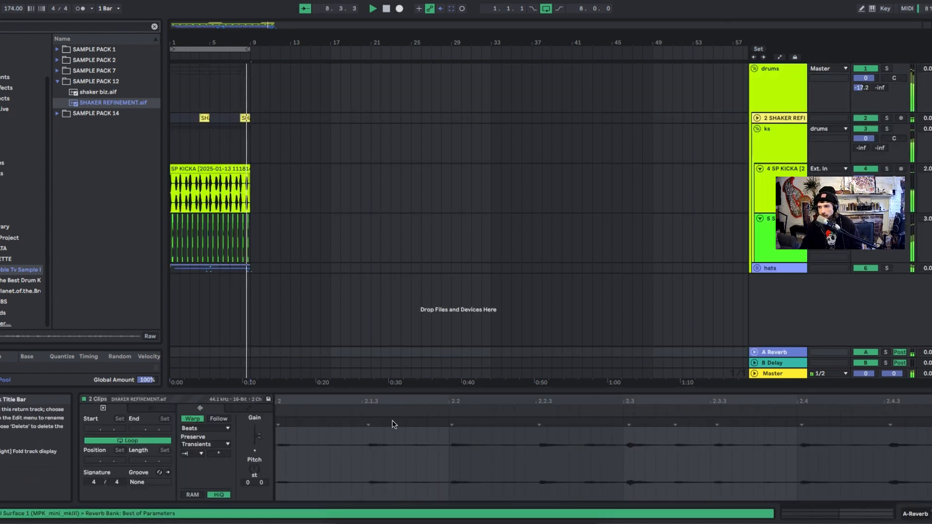
pyautogui.doubleClick(786, 353)
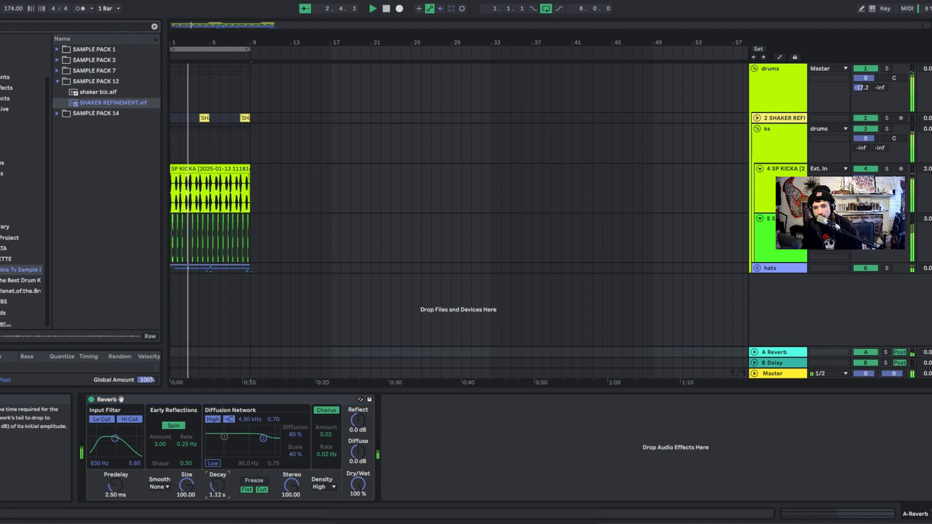
# Set the Reverb's decay to 452 ms and enable its low diffusion filter at 207 Hz with a value of 0.20
pyautogui.moveTo(218, 485); pyautogui.dragTo(218, 503)
pyautogui.click(213, 464)
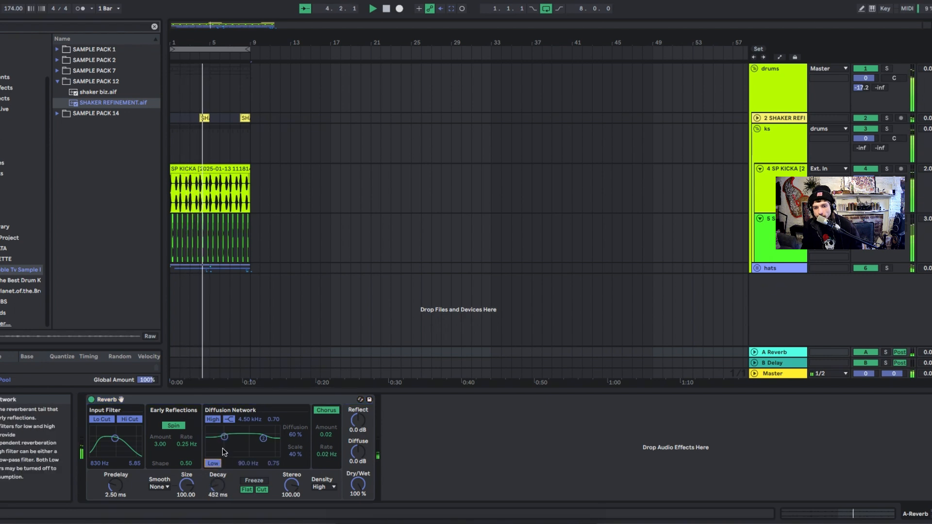
pyautogui.moveTo(224, 437); pyautogui.dragTo(233, 455)
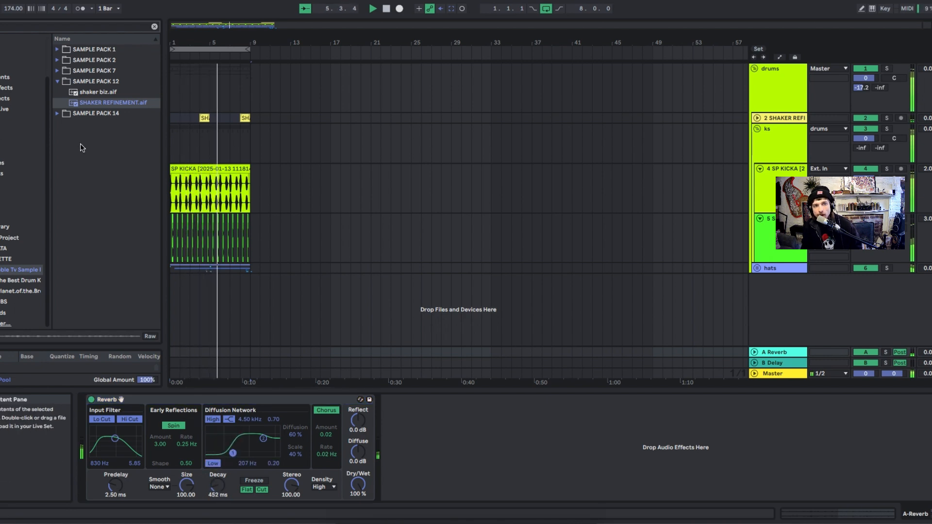
# Add a Saturator after the Reverb on the A Reverb return with 23.6 dB drive
pyautogui.click(1, 26)
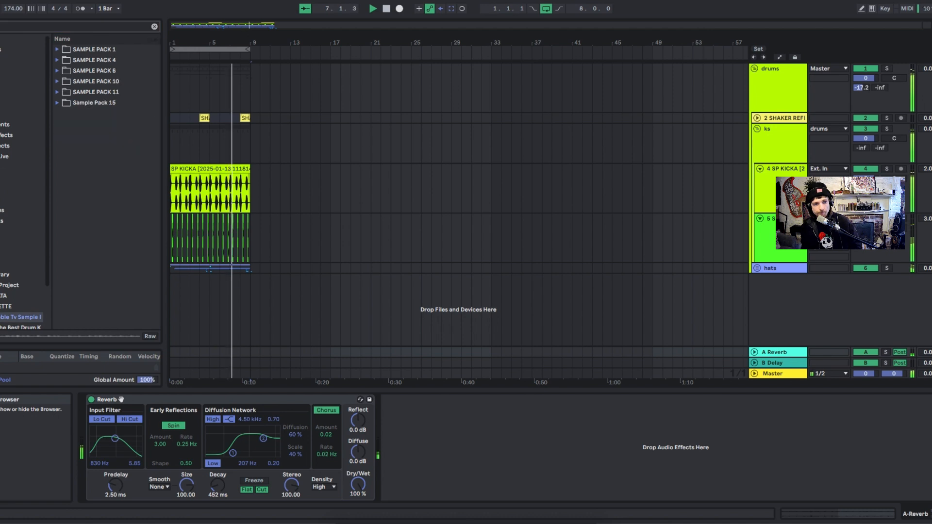
pyautogui.click(10, 135)
pyautogui.click(96, 60)
pyautogui.doubleClick(96, 60)
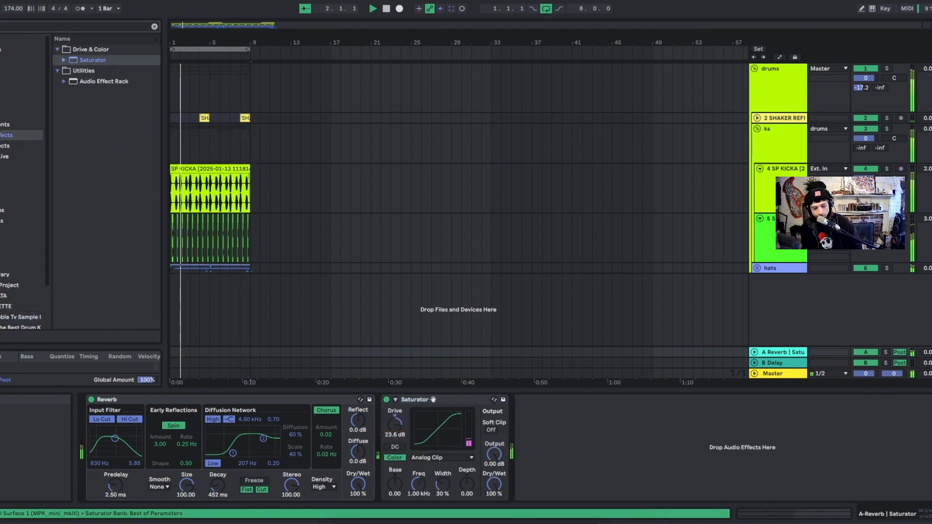
# Insert EQ Eight between Reverb and Saturator, reduce the lows and highs, and dip 808 Hz by -8.31 dB
pyautogui.hotkey('ctrl', 'f')
pyautogui.write('eq')
pyautogui.moveTo(98, 103); pyautogui.dragTo(365, 459)
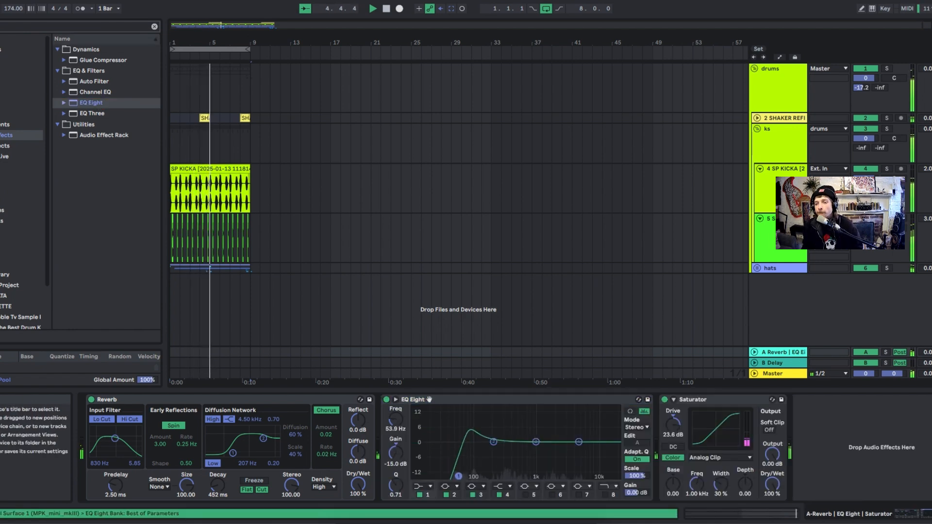
pyautogui.moveTo(492, 466); pyautogui.dragTo(499, 461)
pyautogui.moveTo(579, 442); pyautogui.dragTo(530, 461)
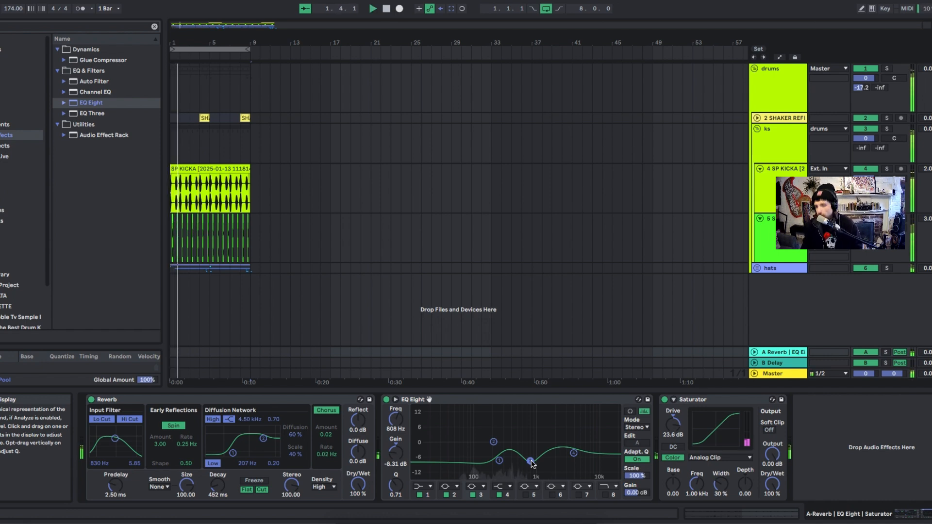
# Unfold the A Reverb return, set its volume to -17.2 dB, and place the insert marker at bar 5
pyautogui.click(754, 352)
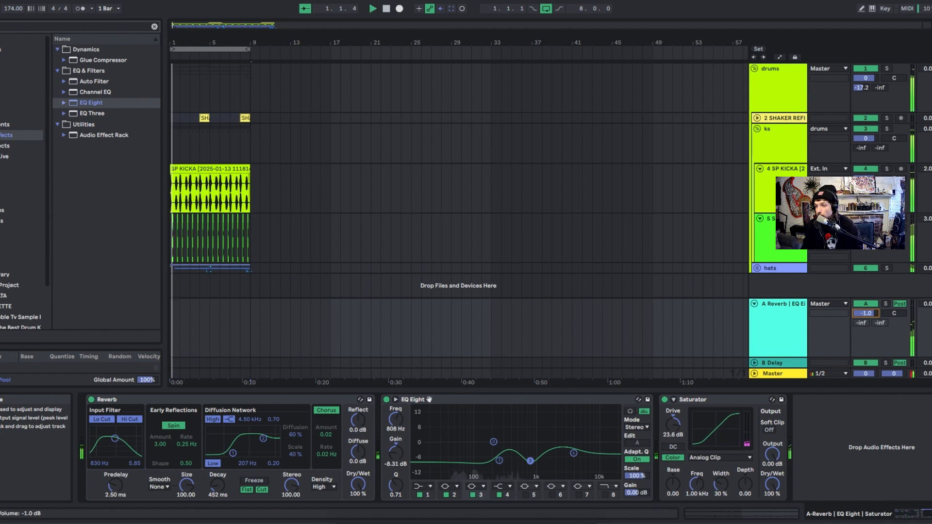
pyautogui.moveTo(866, 313); pyautogui.dragTo(866, 257)
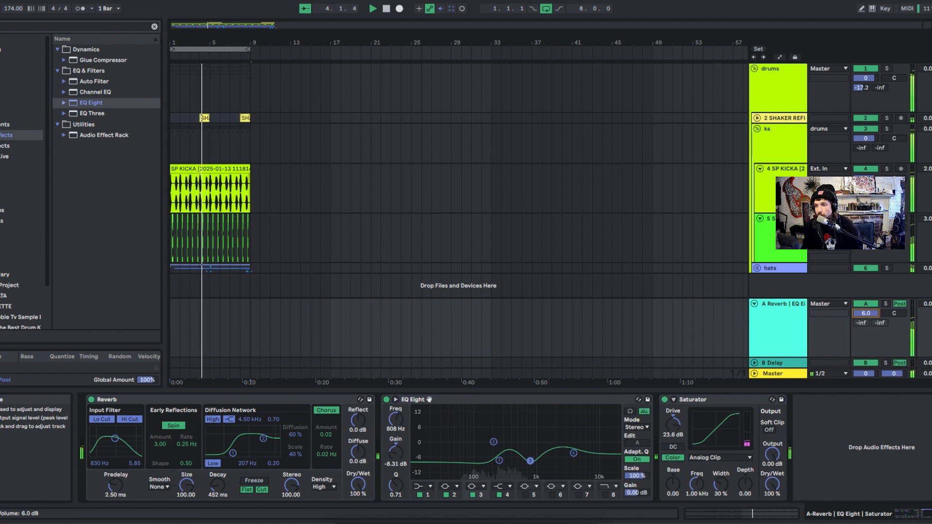
pyautogui.moveTo(866, 314); pyautogui.dragTo(866, 326)
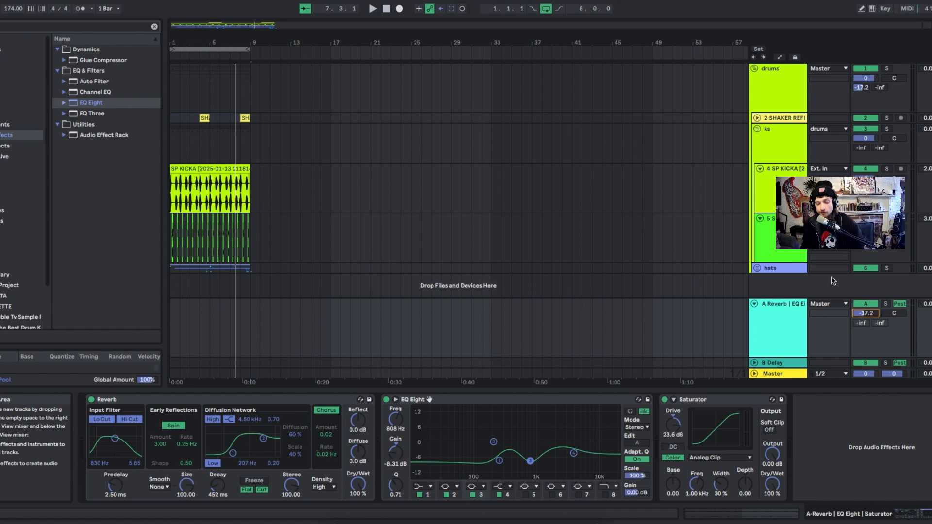
pyautogui.click(214, 66)
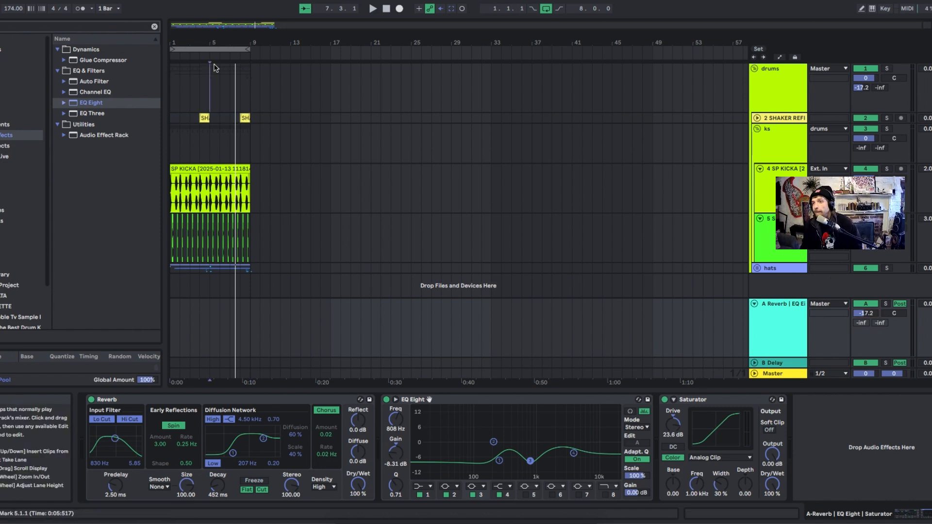
# Fold the drums group and set the Reverb's decay on the A Reverb return to 344 ms
pyautogui.press('space')
pyautogui.click(755, 69)
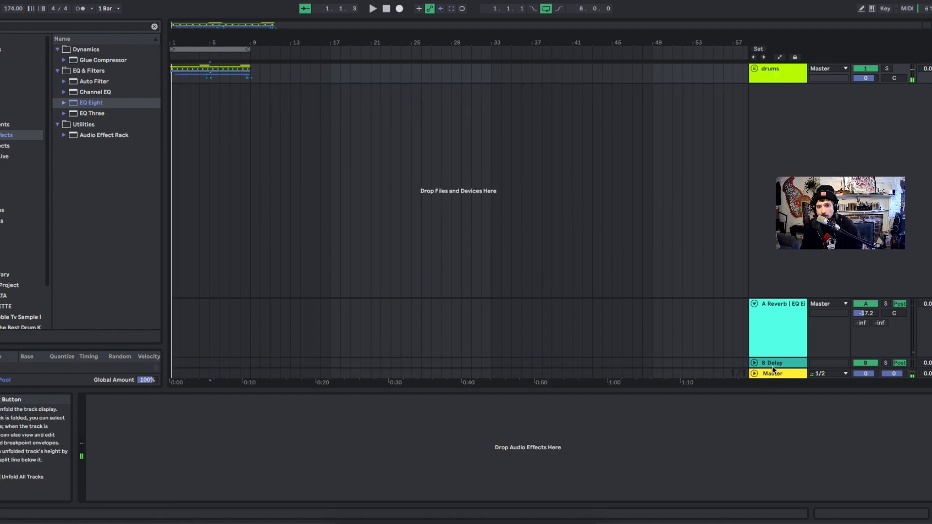
pyautogui.click(803, 325)
pyautogui.moveTo(217, 484); pyautogui.dragTo(213, 493)
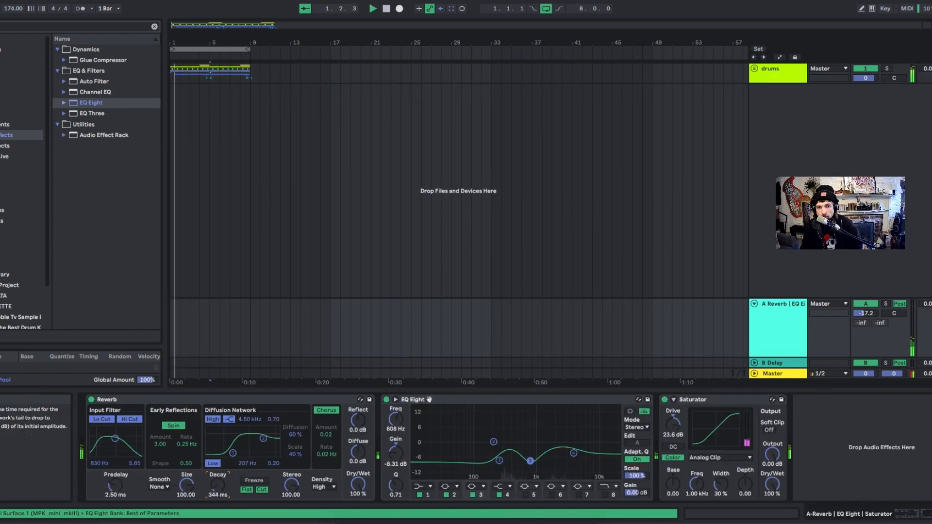
# Set the A Reverb return's volume to -7.9 dB and pull EQ Eight's low band down to -15.0 dB at 100 Hz
pyautogui.moveTo(866, 314); pyautogui.dragTo(866, 290)
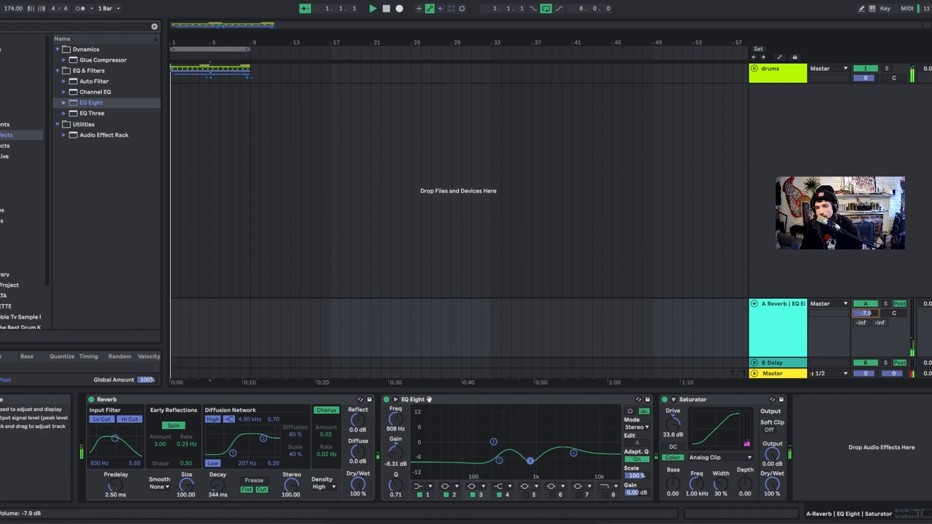
pyautogui.moveTo(493, 441); pyautogui.dragTo(475, 477)
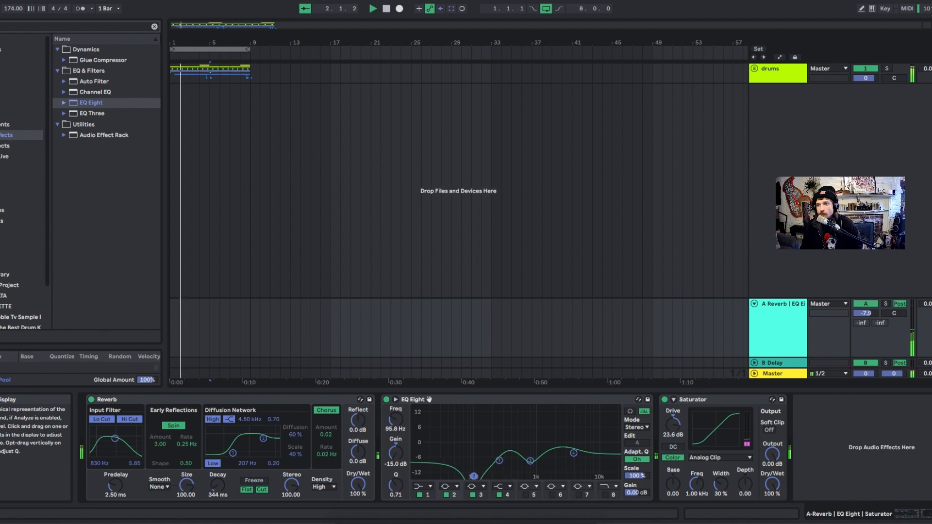
pyautogui.press('space')
# Add a Saturator to the drums group with 18.3 dB drive and -11.1 dB output
pyautogui.click(771, 78)
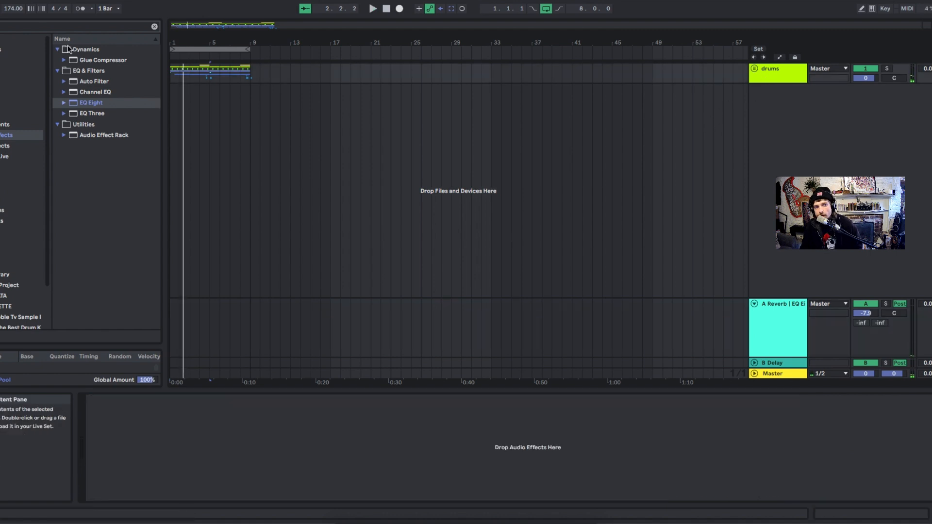
pyautogui.write('sat')
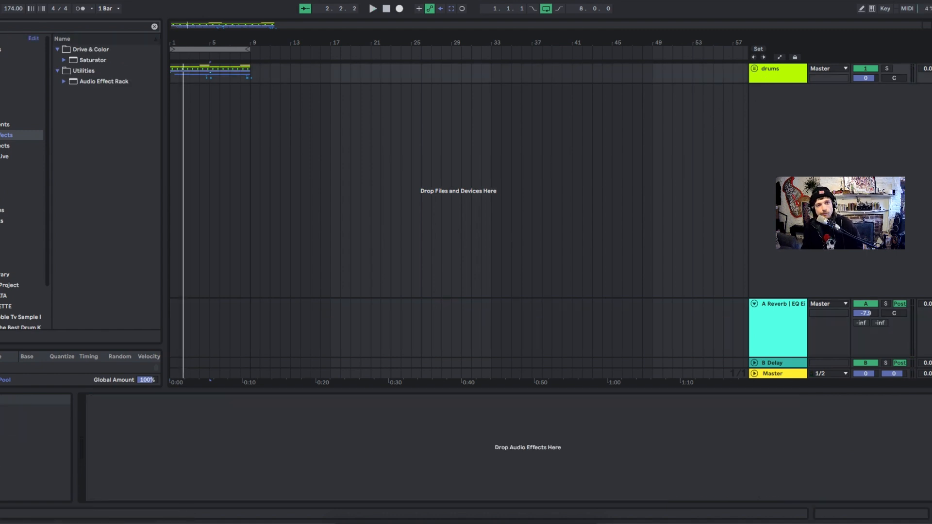
pyautogui.doubleClick(84, 62)
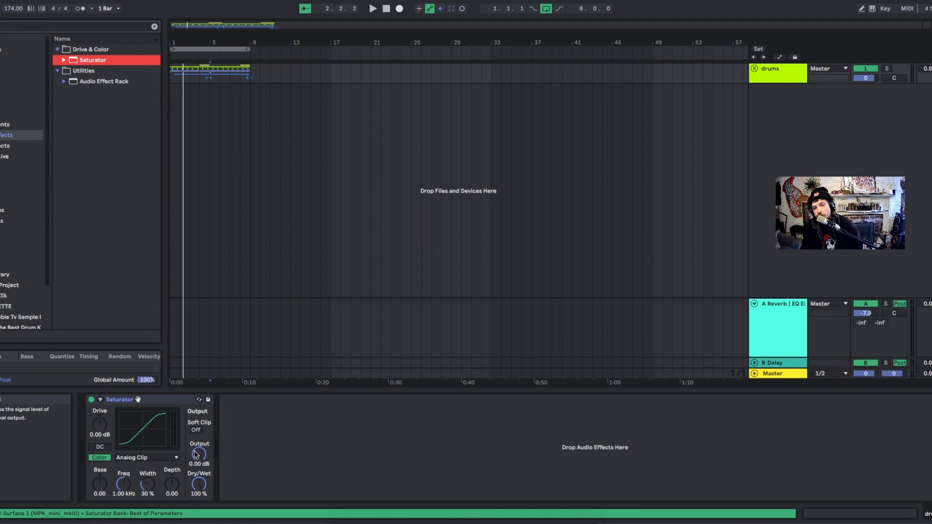
pyautogui.click(197, 455)
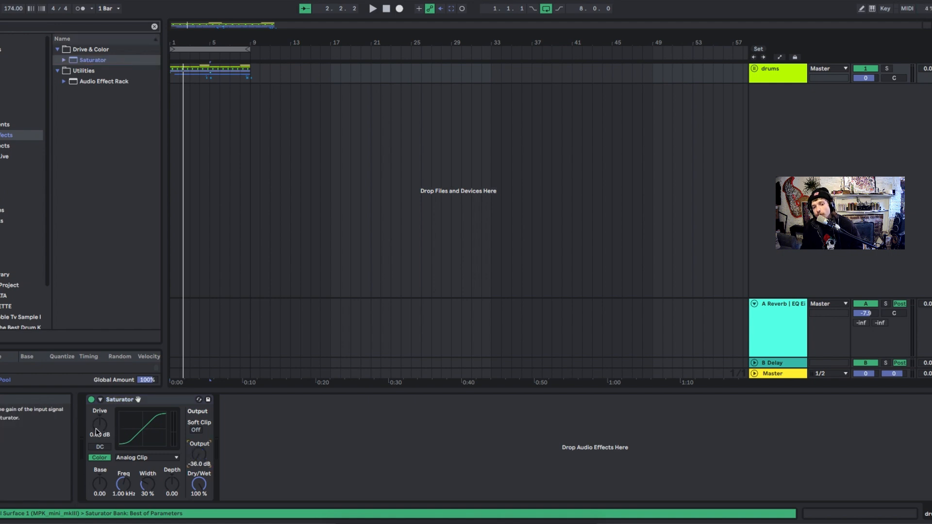
pyautogui.moveTo(98, 428); pyautogui.dragTo(98, 370)
pyautogui.press('space')
pyautogui.moveTo(198, 465); pyautogui.dragTo(198, 444)
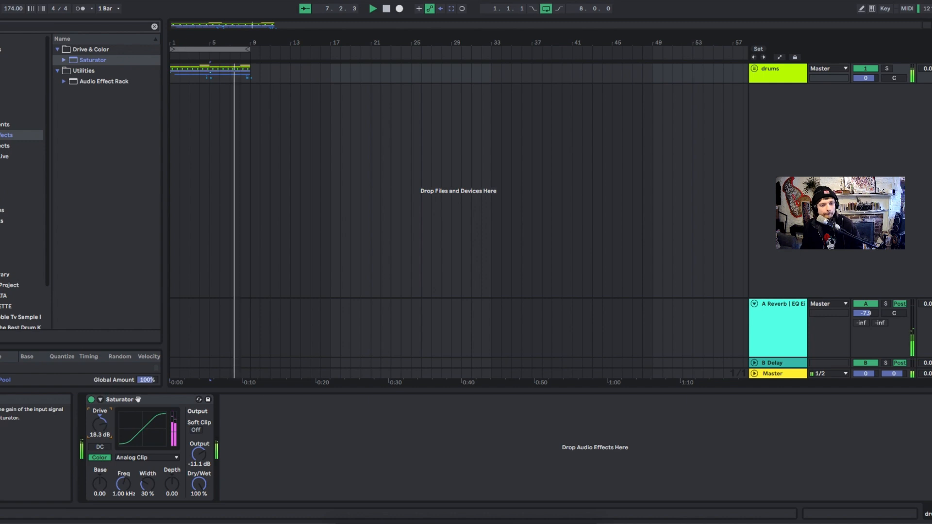
# Set the drums Saturator's drive to 13.7 dB and its dry/wet to 58.7%
pyautogui.moveTo(99, 424); pyautogui.dragTo(100, 431)
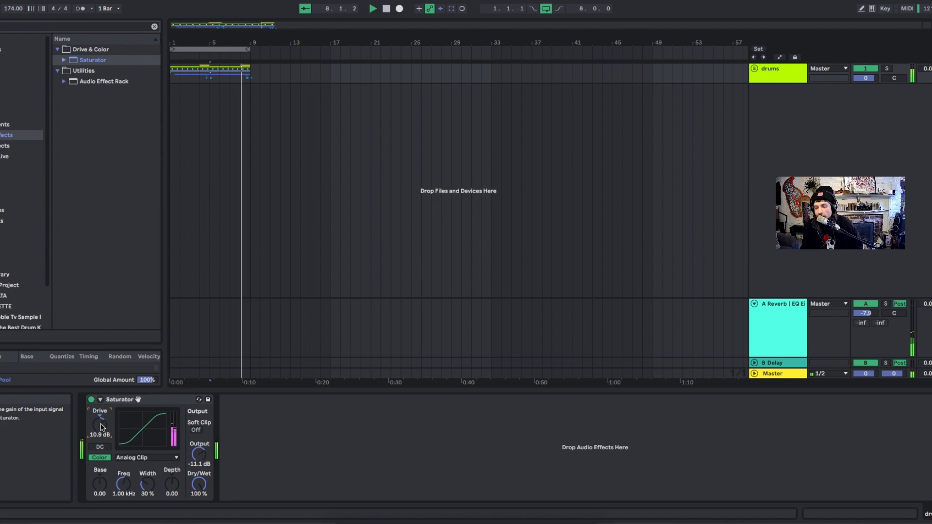
pyautogui.doubleClick(100, 425)
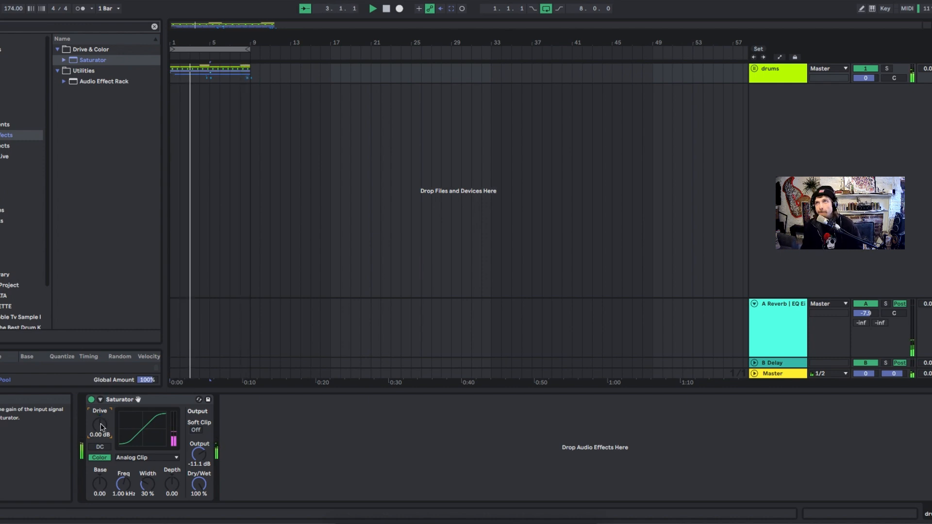
pyautogui.moveTo(101, 424); pyautogui.dragTo(99, 451)
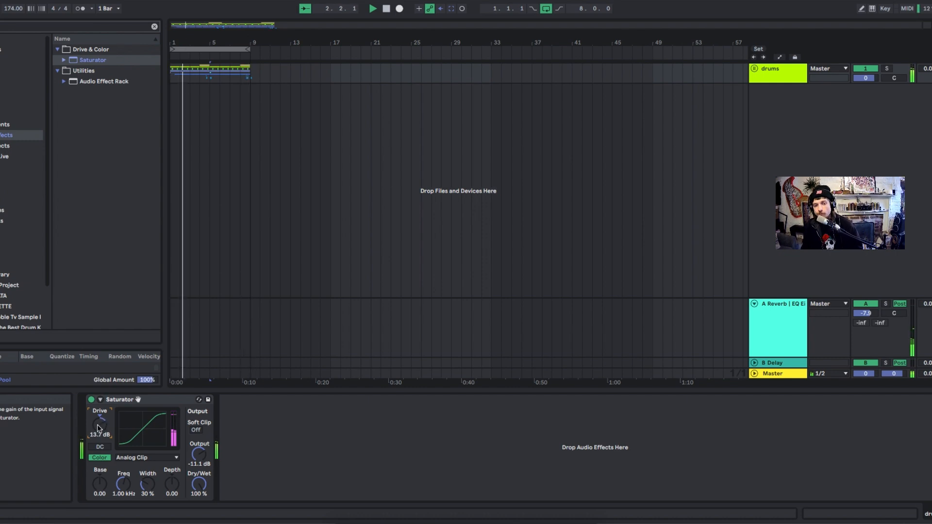
pyautogui.moveTo(199, 484); pyautogui.dragTo(199, 498)
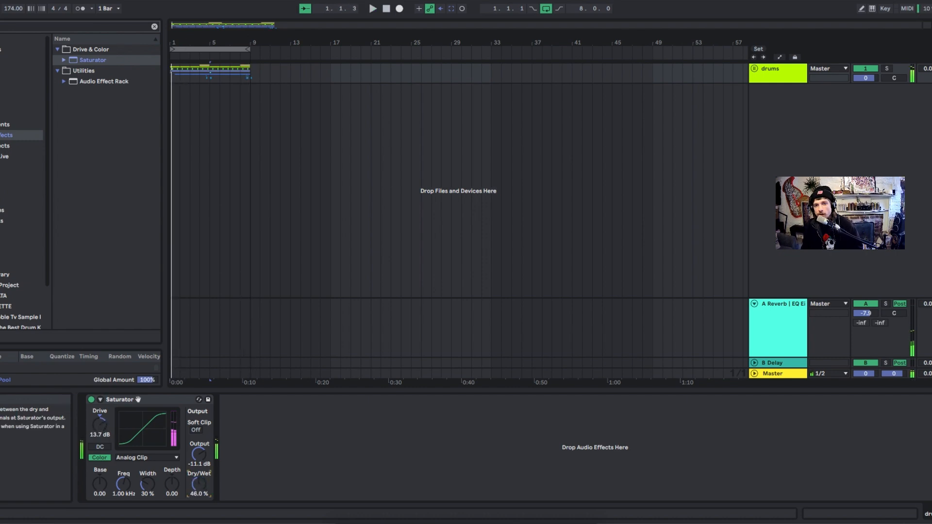
# Duplicate the eight-bar drums section so it repeats from bar 9, and play it
pyautogui.moveTo(251, 76); pyautogui.dragTo(127, 44)
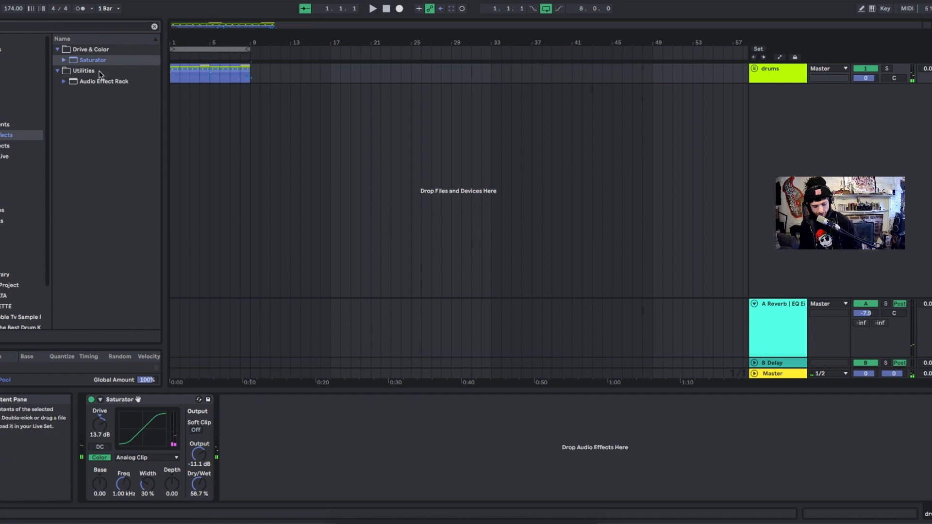
pyautogui.hotkey('ctrl', 'd')
pyautogui.press('space')
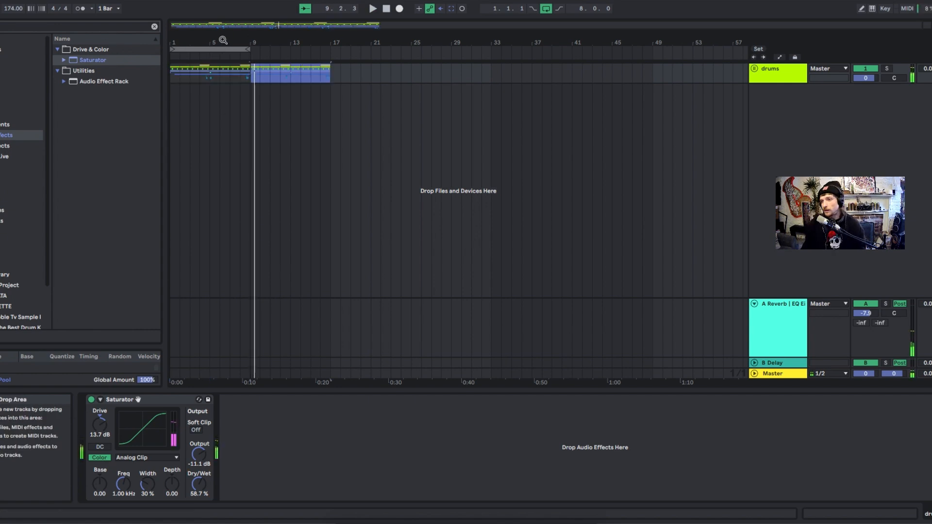
# Give the A Reverb return 36.0 dB Saturator drive, a 271 Hz high-pass Auto Filter and a volume of -13.2 dB
pyautogui.click(766, 333)
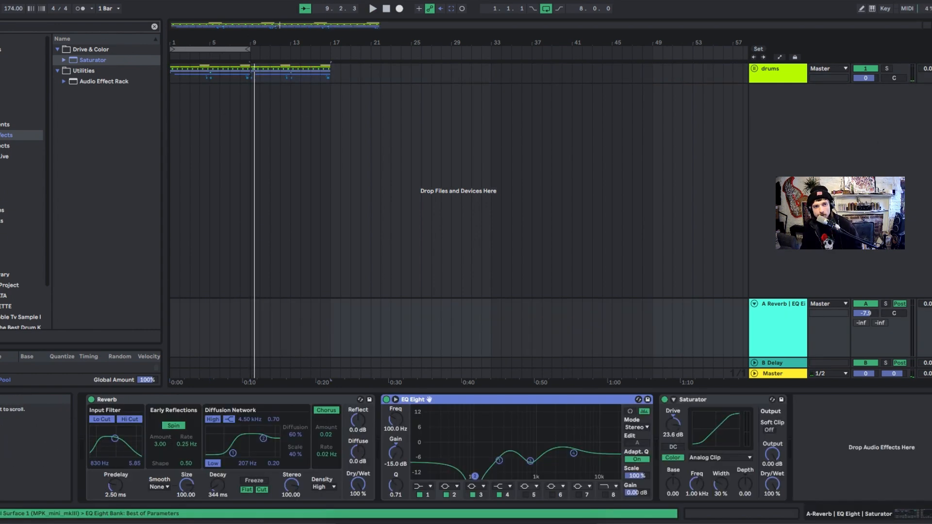
pyautogui.click(1, 28)
pyautogui.write('auto')
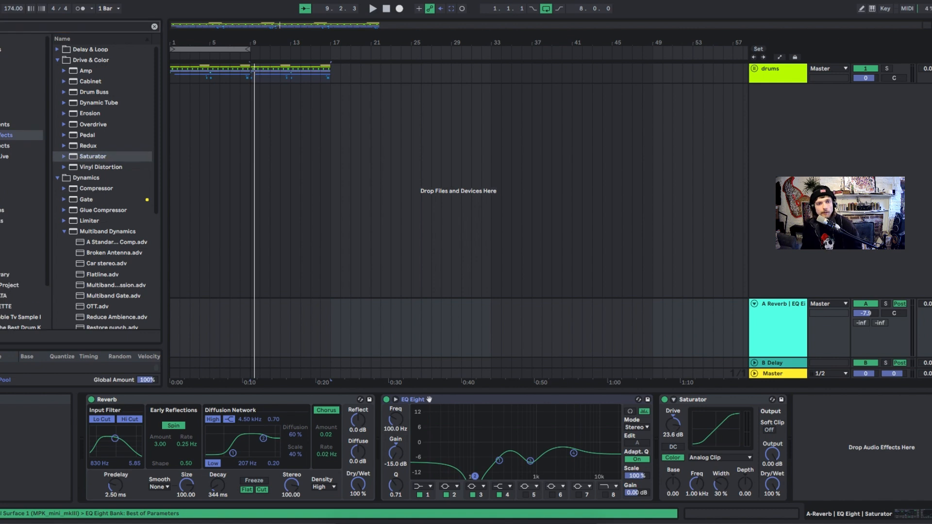
pyautogui.doubleClick(93, 59)
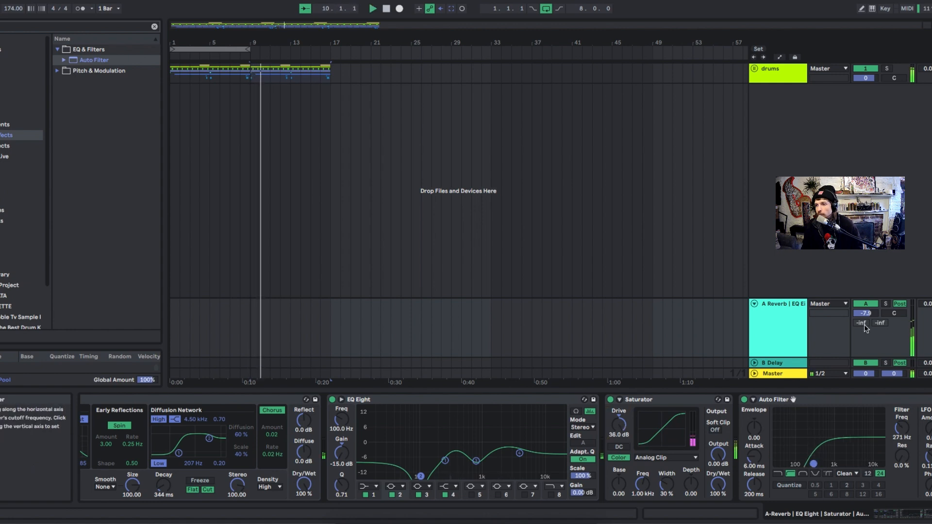
pyautogui.moveTo(866, 313); pyautogui.dragTo(866, 338)
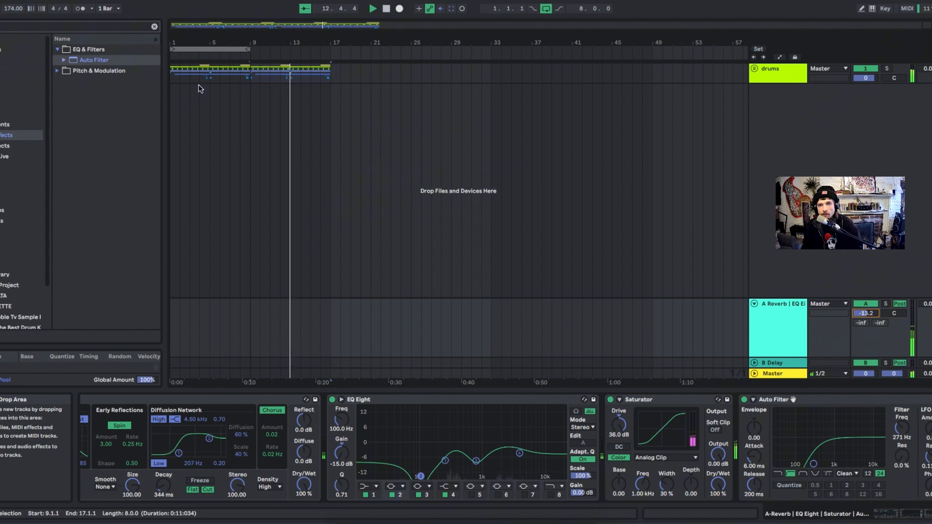
pyautogui.press('space')
# Select the first eight bars of the drums, switch to Session View and unfold the drums group
pyautogui.moveTo(252, 79); pyautogui.dragTo(30, 71)
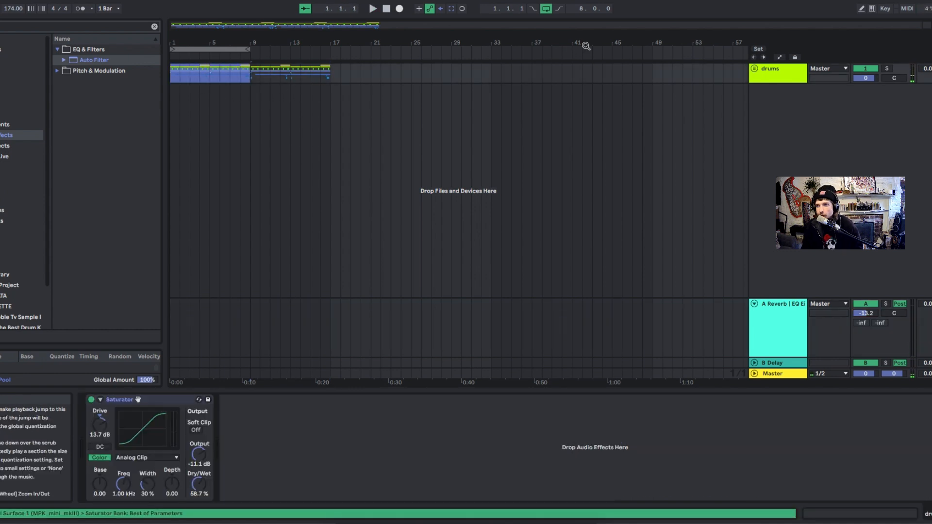
pyautogui.click(758, 69)
pyautogui.press('Tab')
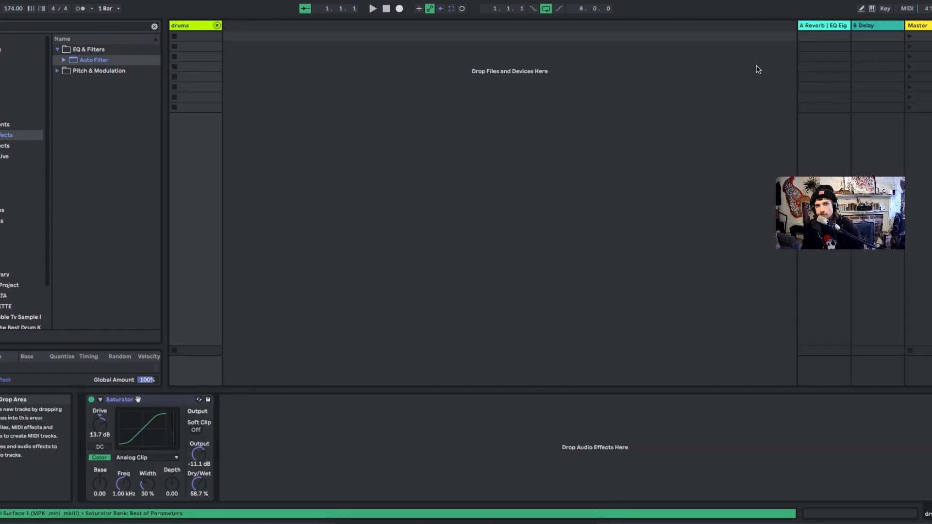
pyautogui.click(217, 26)
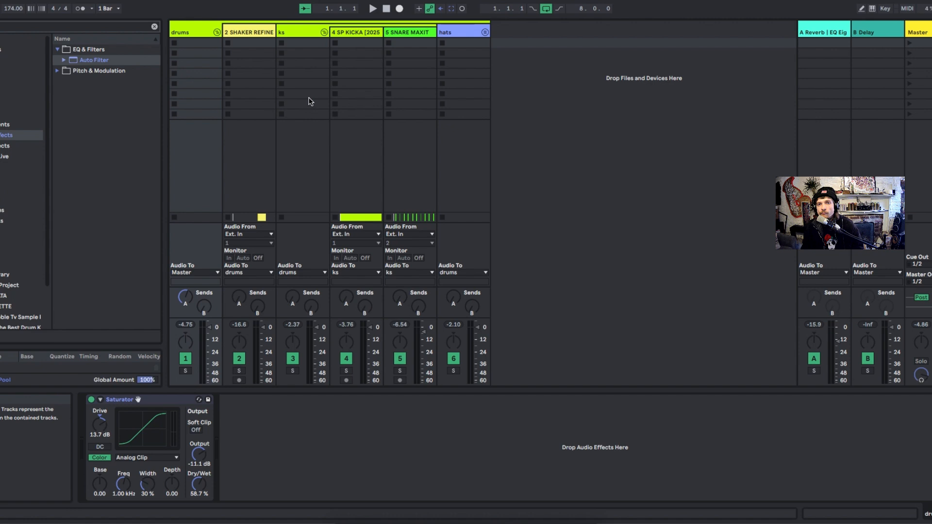
# Balance the kick to peak at about -9 dB and the snare at about -10 dB during playback
pyautogui.click(347, 32)
pyautogui.press('space')
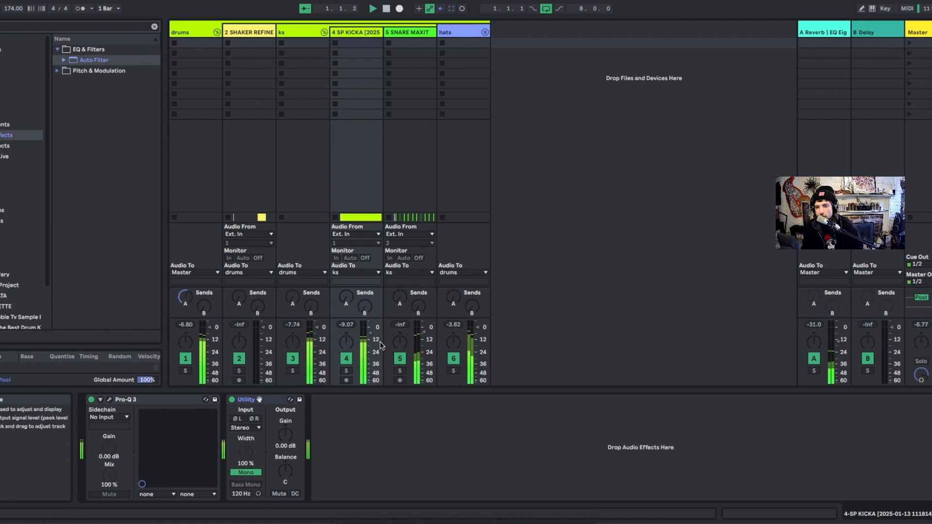
pyautogui.click(400, 325)
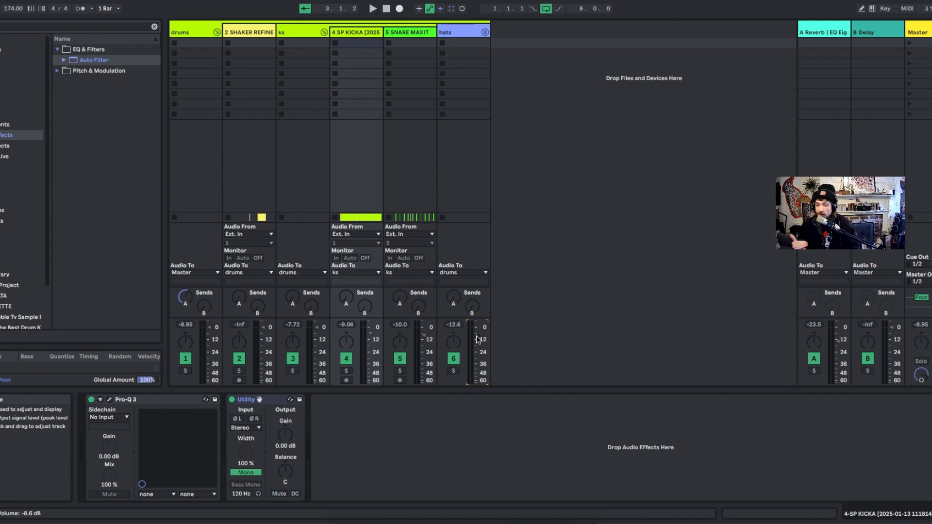
# Set the hats group's volume to -10.0 dB while auditioning the loop
pyautogui.press('space')
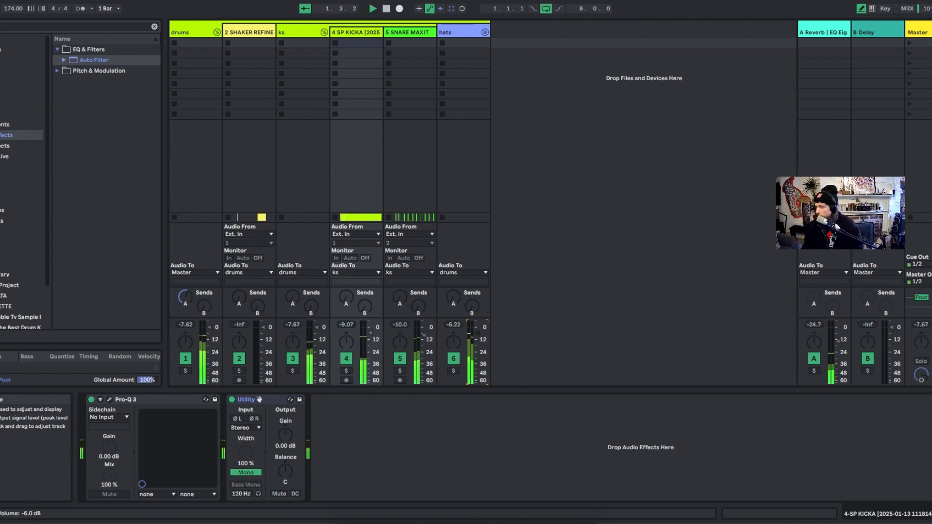
pyautogui.press('space')
pyautogui.press('space')
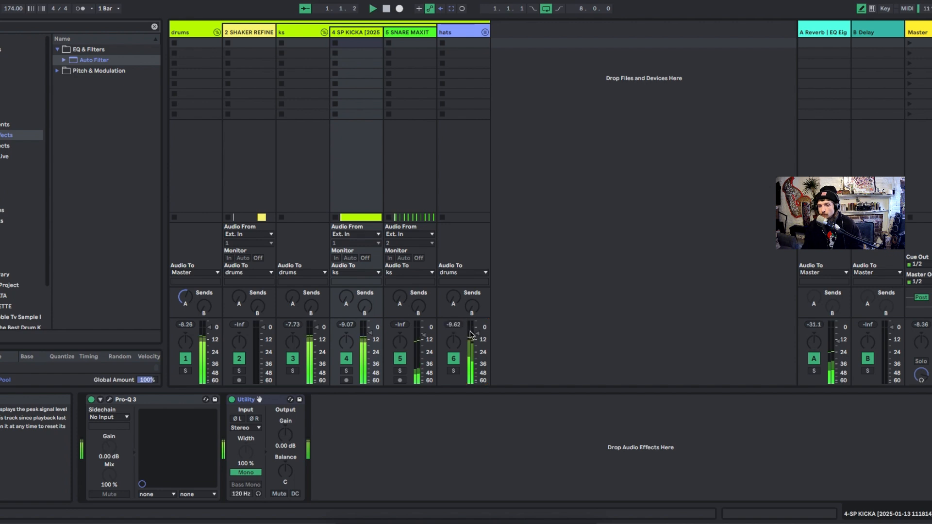
pyautogui.moveTo(470, 335); pyautogui.dragTo(470, 341)
pyautogui.press('space')
pyautogui.press('space')
pyautogui.press('space')
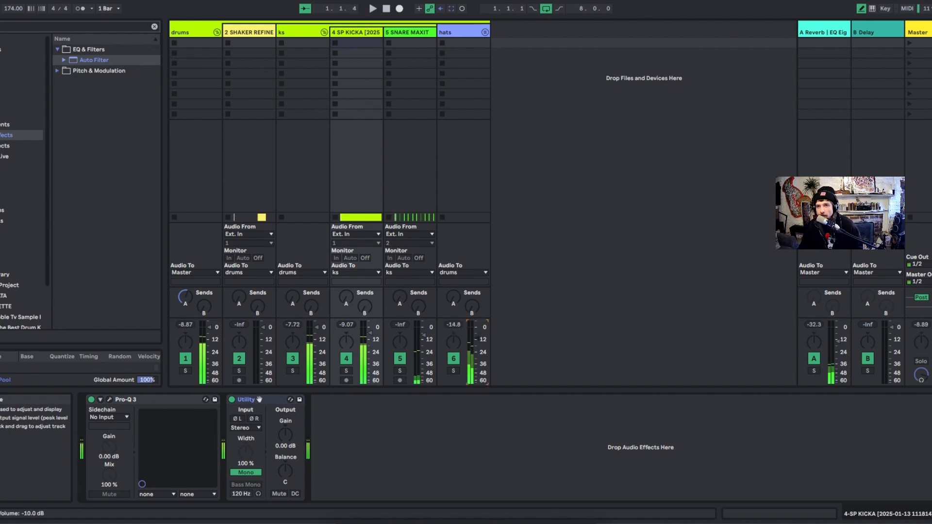
# Add the Initial Clipper VST3 plug-in after Wider on the hats group
pyautogui.click(471, 31)
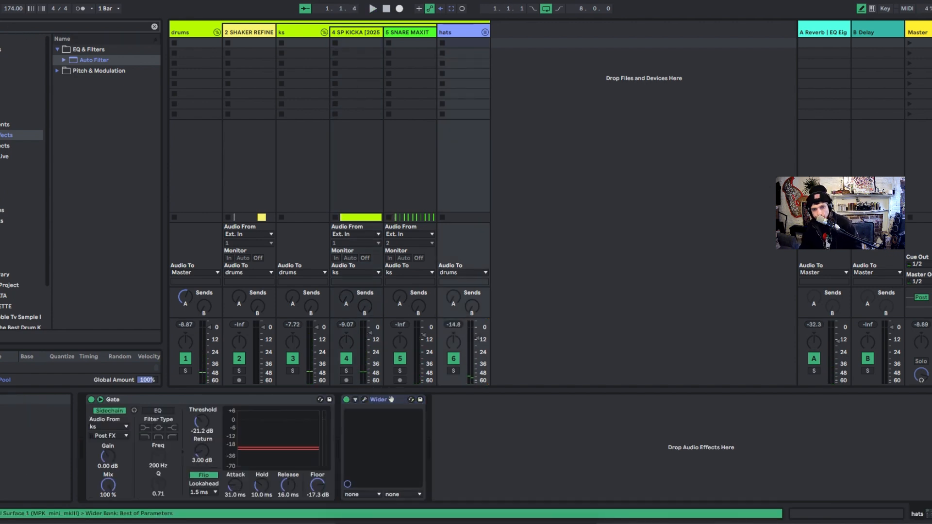
pyautogui.press('super+f')
pyautogui.write('clip')
pyautogui.click(21, 167)
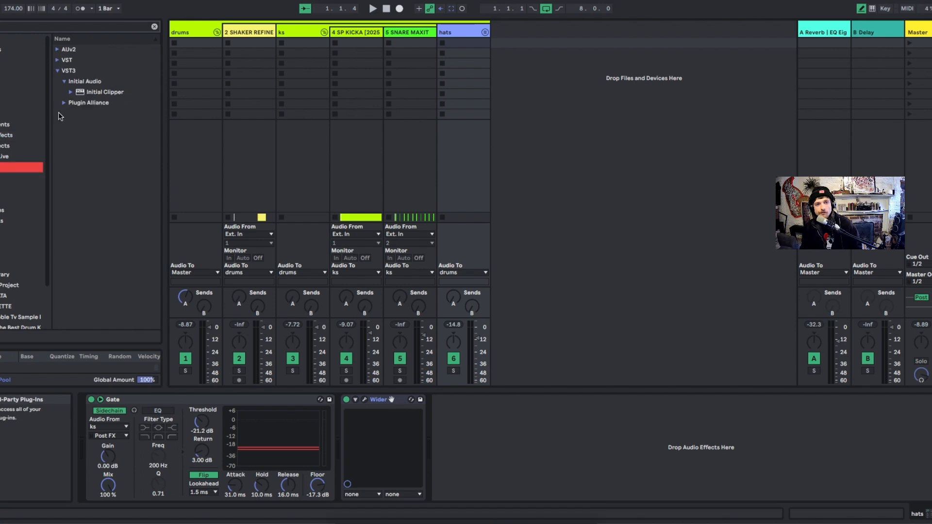
pyautogui.doubleClick(104, 92)
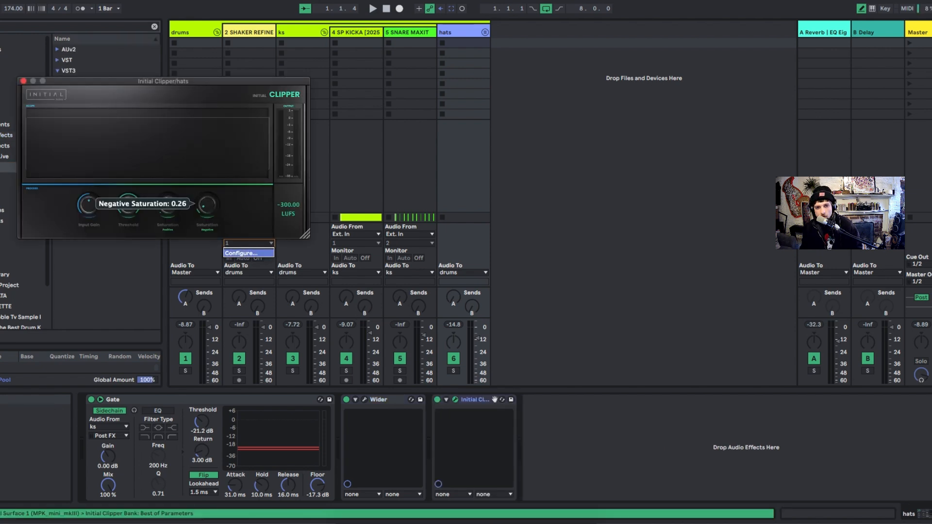
# Raise the Initial Clipper's input gain, lower its threshold, and set the hats group's volume to -18.0 dB
pyautogui.press('space')
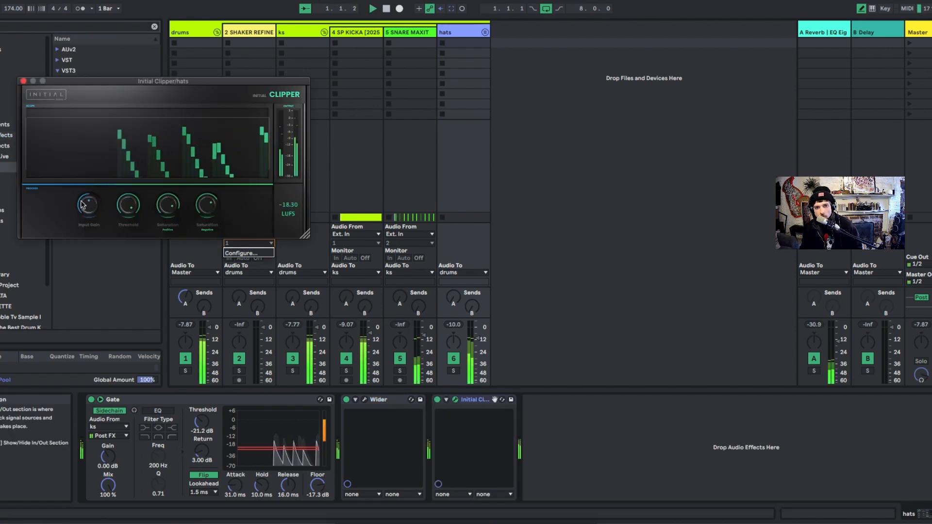
pyautogui.moveTo(128, 206); pyautogui.dragTo(89, 199)
pyautogui.click(455, 326)
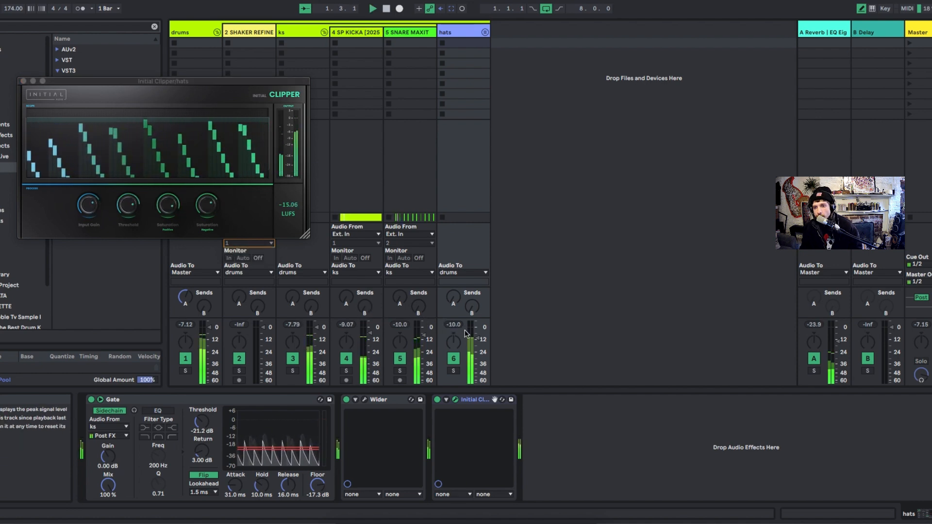
pyautogui.moveTo(477, 338); pyautogui.dragTo(477, 347)
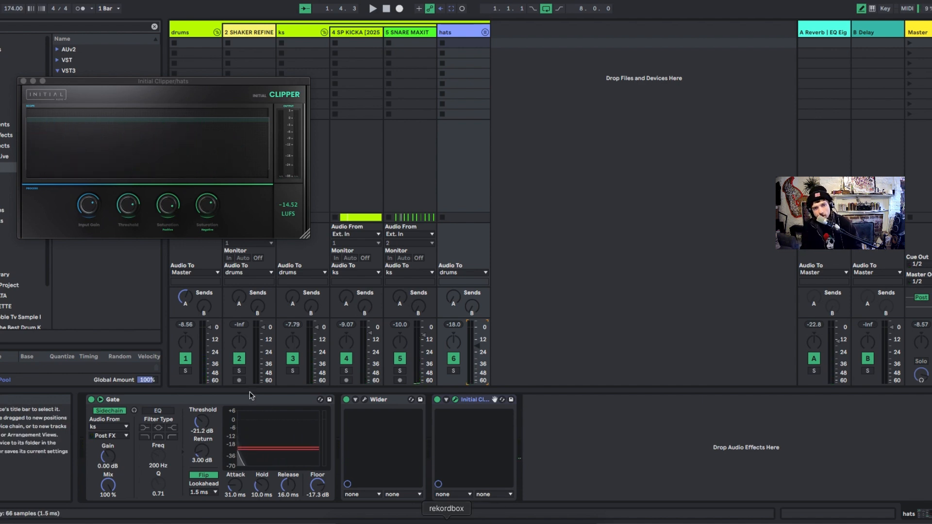
# Close the Initial Clipper window, audition the loop and select the drums group
pyautogui.click(23, 81)
pyautogui.press('space')
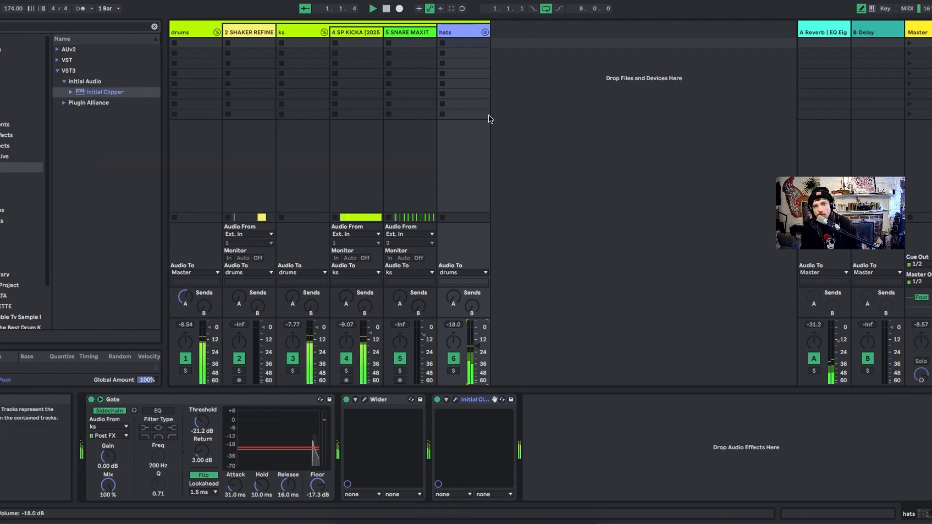
pyautogui.press('space')
pyautogui.click(185, 33)
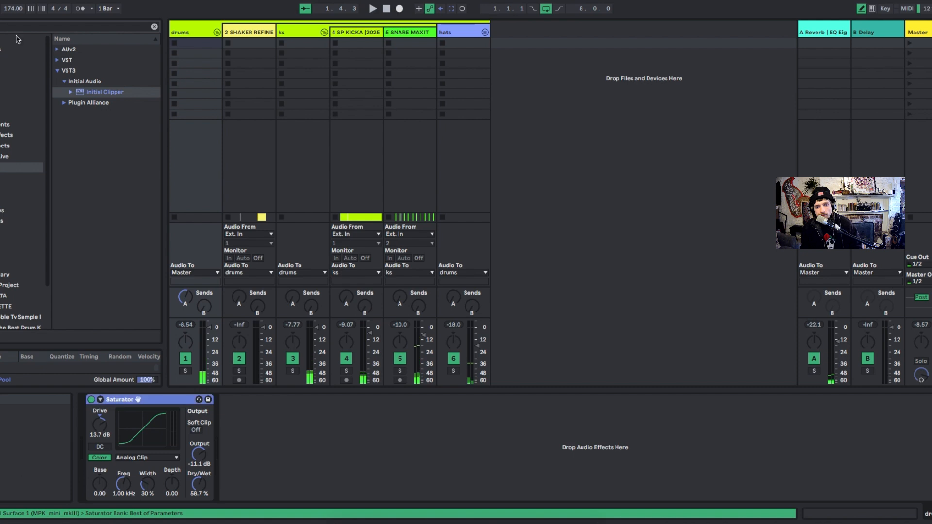
# Add Initial Clipper after Saturator on the drums group, with positive saturation about 1.15 and negative saturation about 1.06
pyautogui.doubleClick(104, 92)
pyautogui.press('space')
pyautogui.moveTo(171, 211); pyautogui.dragTo(171, 146)
pyautogui.moveTo(211, 213); pyautogui.dragTo(211, 145)
pyautogui.moveTo(172, 214); pyautogui.dragTo(172, 247)
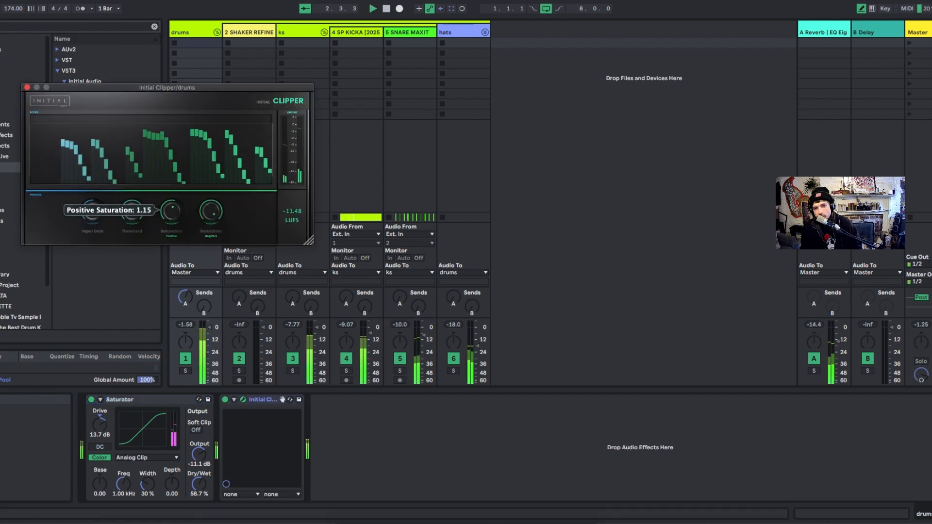
pyautogui.moveTo(211, 212); pyautogui.dragTo(210, 247)
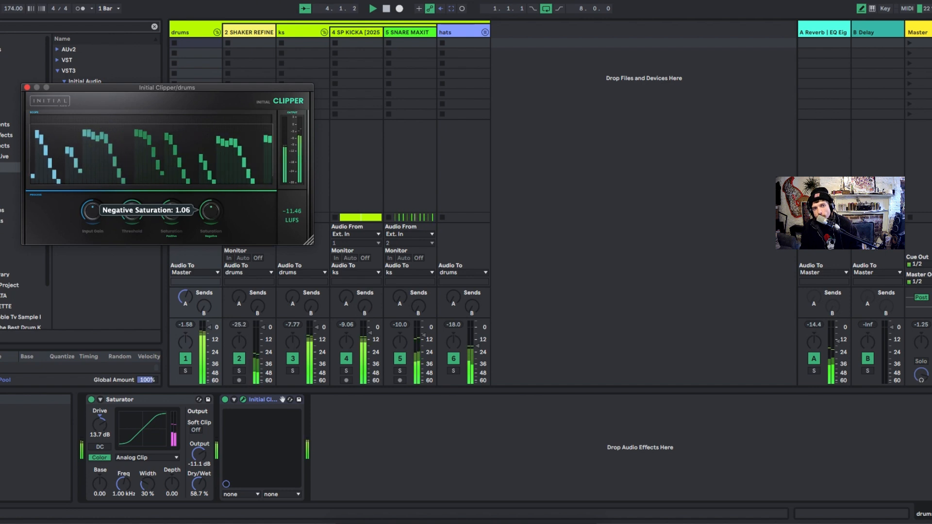
pyautogui.click(26, 87)
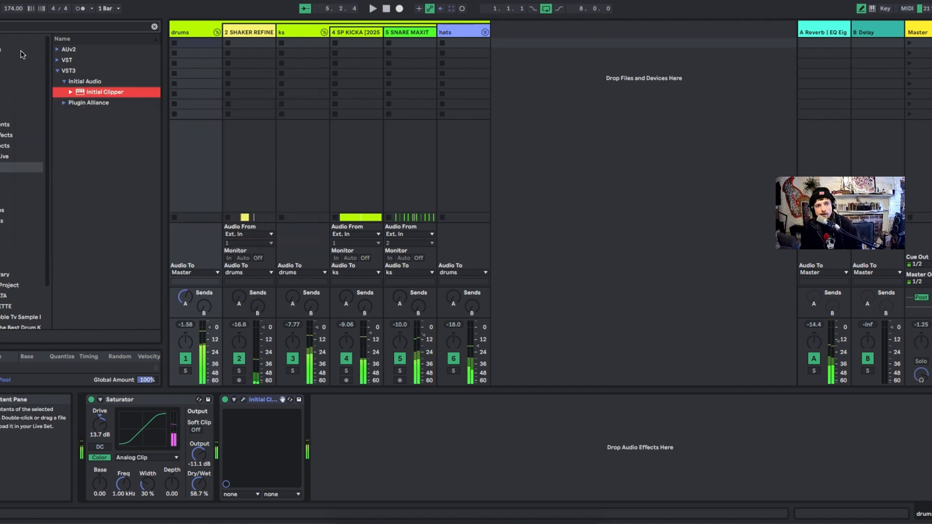
# Search the browser for "mbit", add the MBitFun VST3 plug-in to the drums group and play the loop
pyautogui.press('super+f')
pyautogui.write('mbit')
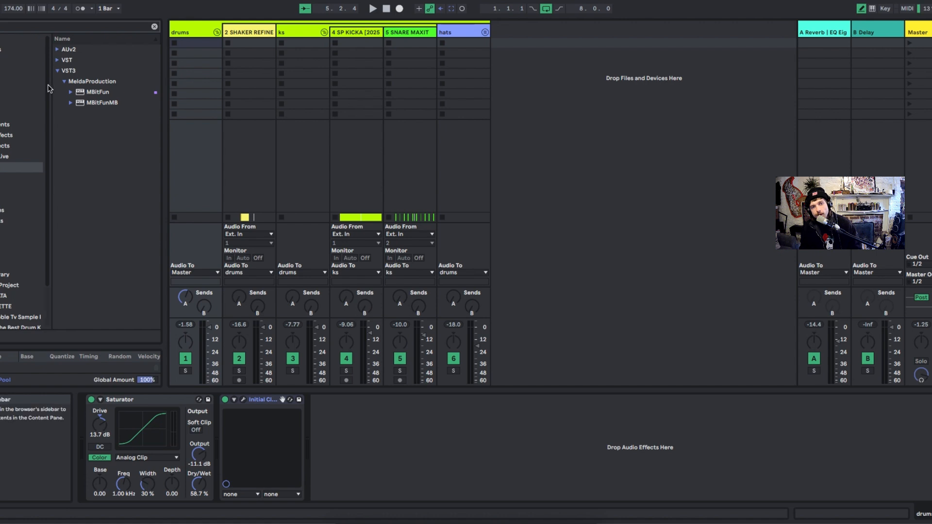
pyautogui.doubleClick(82, 94)
pyautogui.press('space')
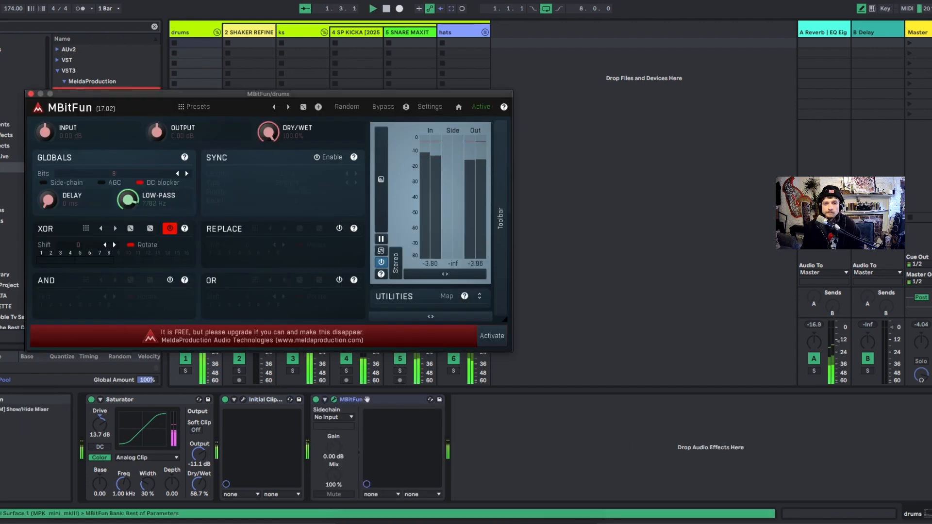
# Set MBitFun to 16 bits with the low-pass at about 14.8 kHz, and close its window
pyautogui.click(187, 174)
pyautogui.click(187, 174)
pyautogui.click(187, 174)
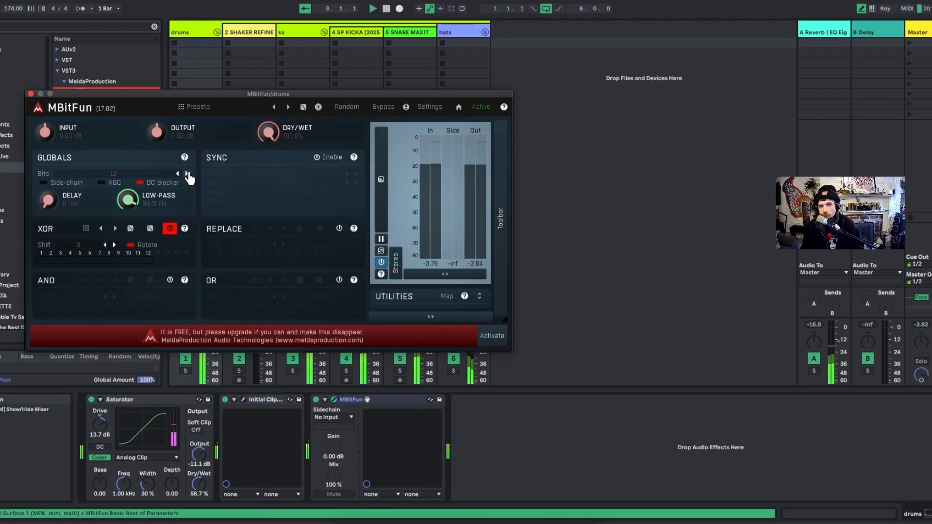
pyautogui.click(188, 173)
pyautogui.click(188, 173)
pyautogui.click(187, 174)
pyautogui.click(188, 173)
pyautogui.moveTo(128, 200); pyautogui.dragTo(128, 179)
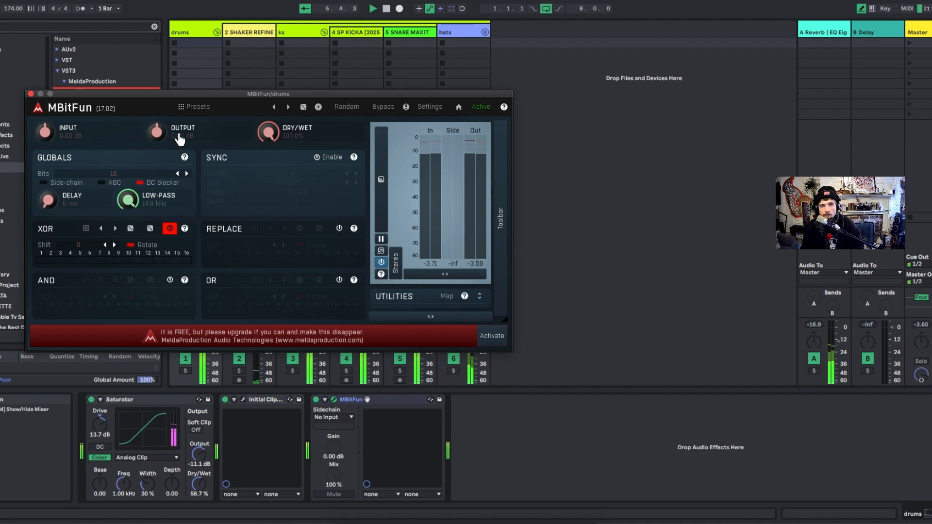
pyautogui.click(31, 94)
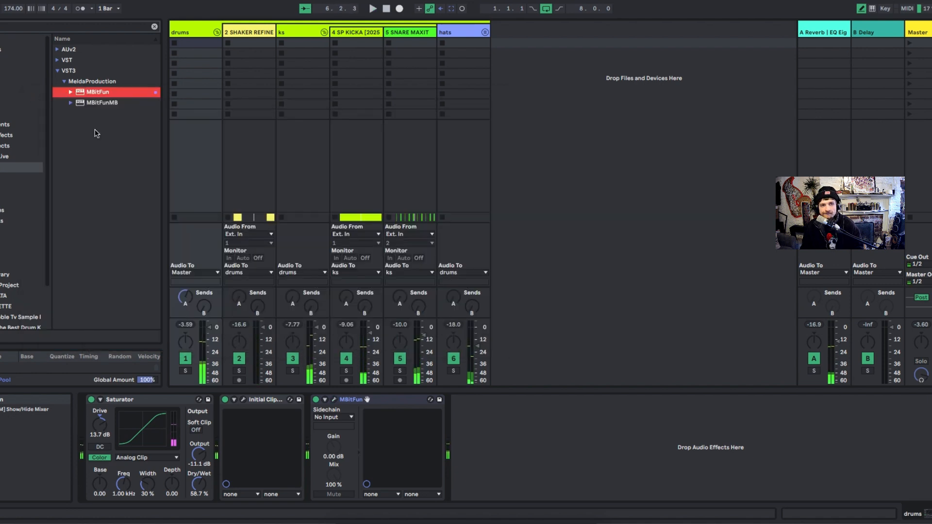
# Search the browser for "mb" and add FabFilter Pro-MB after MBitFun on the drums group
pyautogui.click(7, 28)
pyautogui.press('BackSpace')
pyautogui.write('mb')
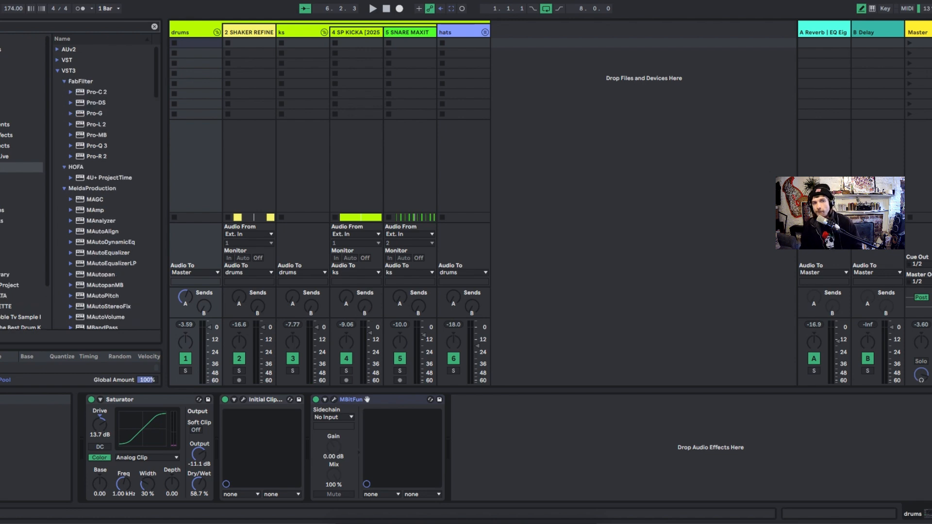
pyautogui.doubleClick(100, 93)
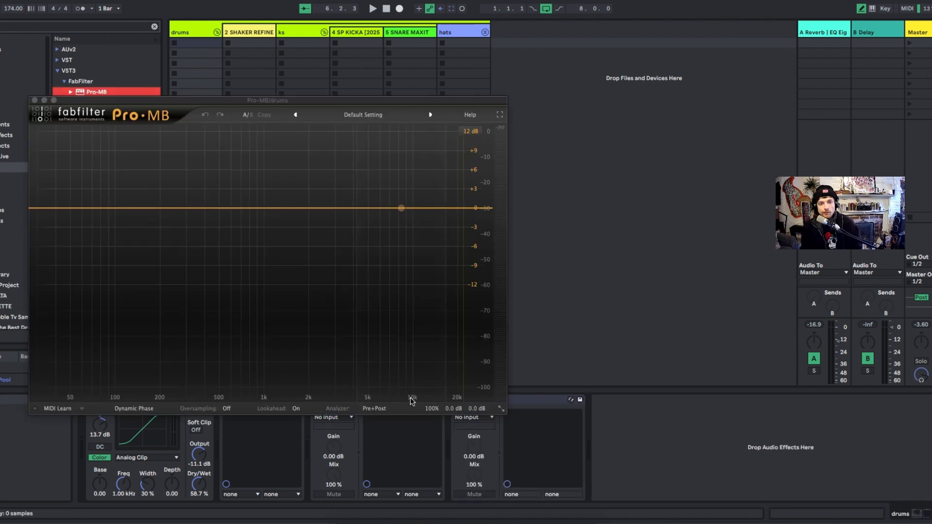
# Create two soloed low-frequency bands in Pro-MB and raise their attack and release while the loop plays
pyautogui.click(39, 132)
pyautogui.press('space')
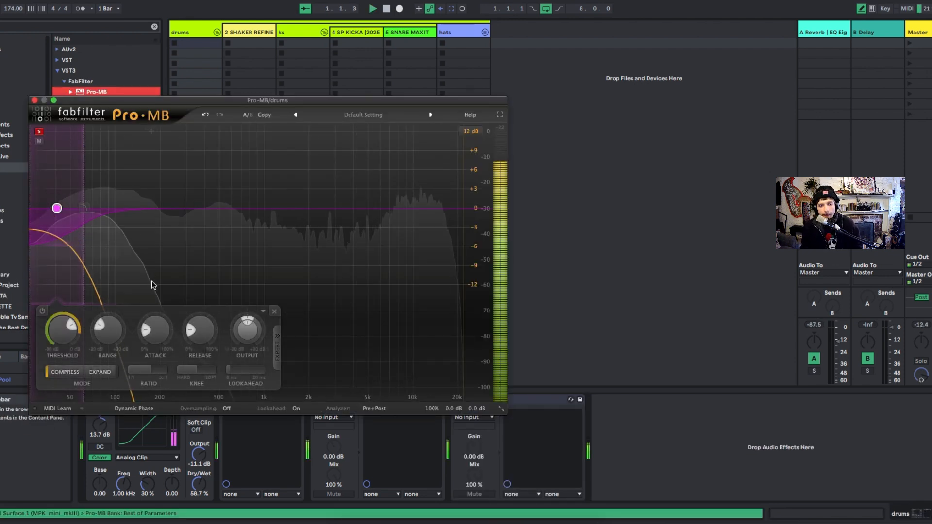
pyautogui.moveTo(155, 324); pyautogui.dragTo(194, 317)
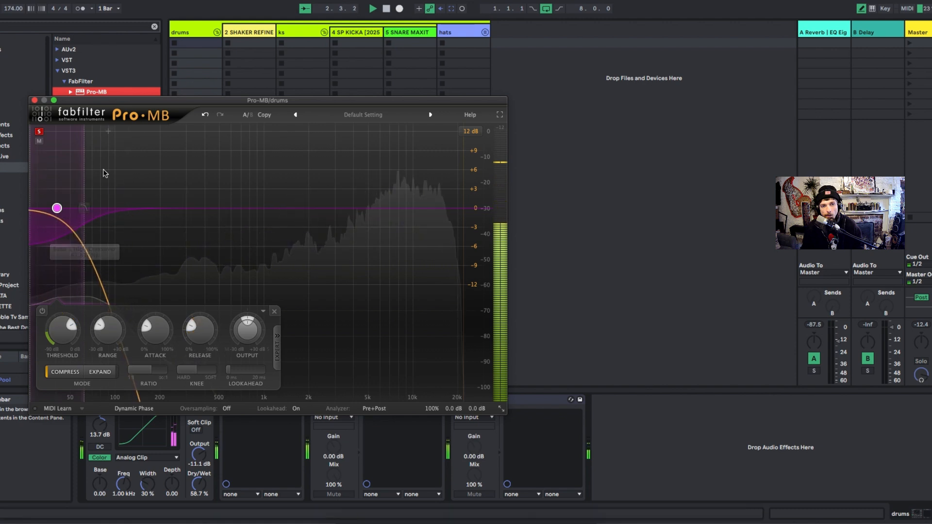
pyautogui.click(96, 133)
pyautogui.click(105, 161)
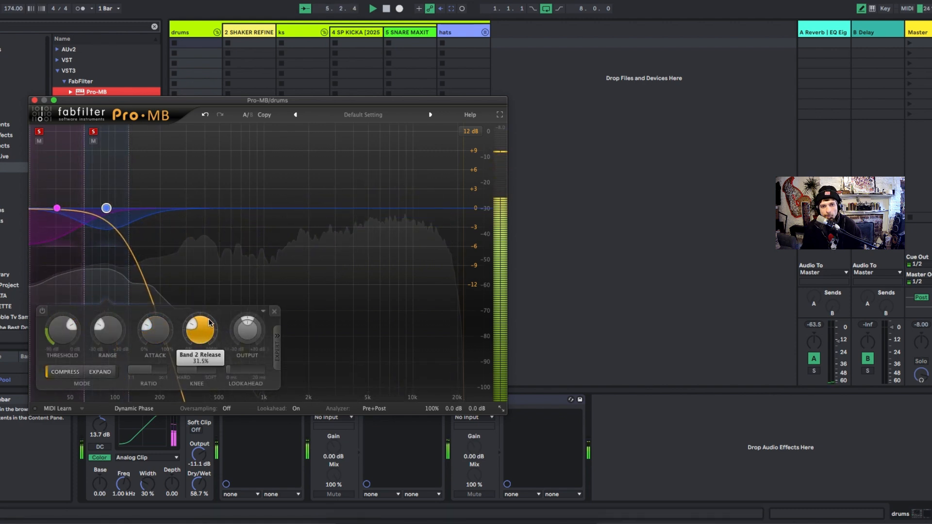
# Add a third Pro-MB band, widen it up to about 770 Hz, and raise its attack to about 49% and its release
pyautogui.click(148, 151)
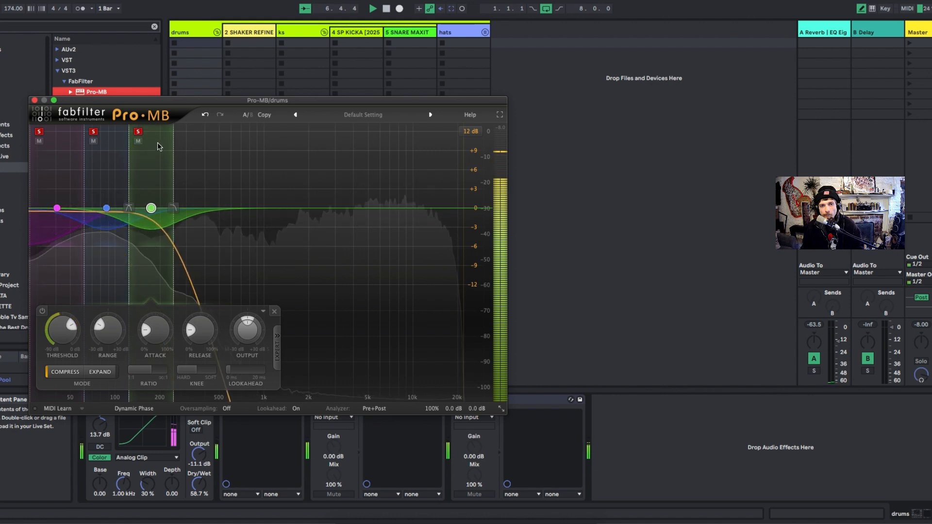
pyautogui.moveTo(130, 166); pyautogui.dragTo(247, 191)
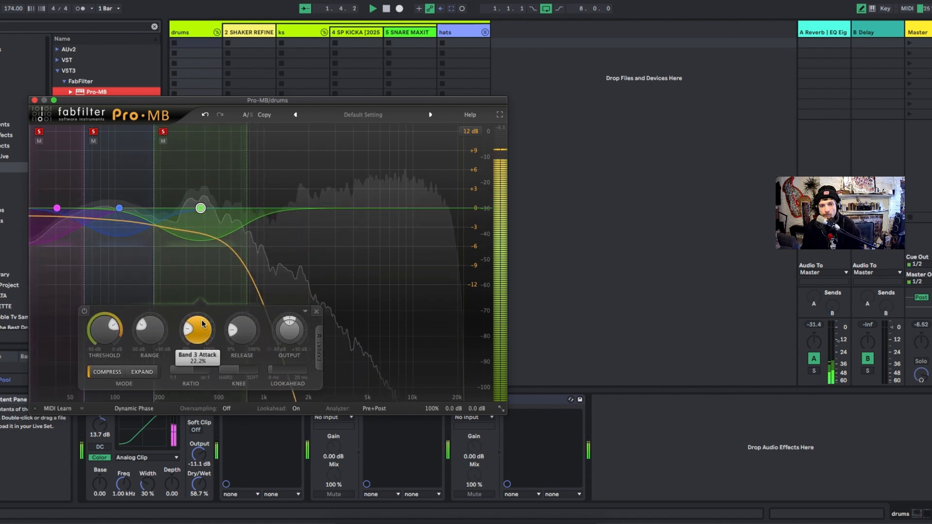
pyautogui.moveTo(239, 328); pyautogui.dragTo(211, 299)
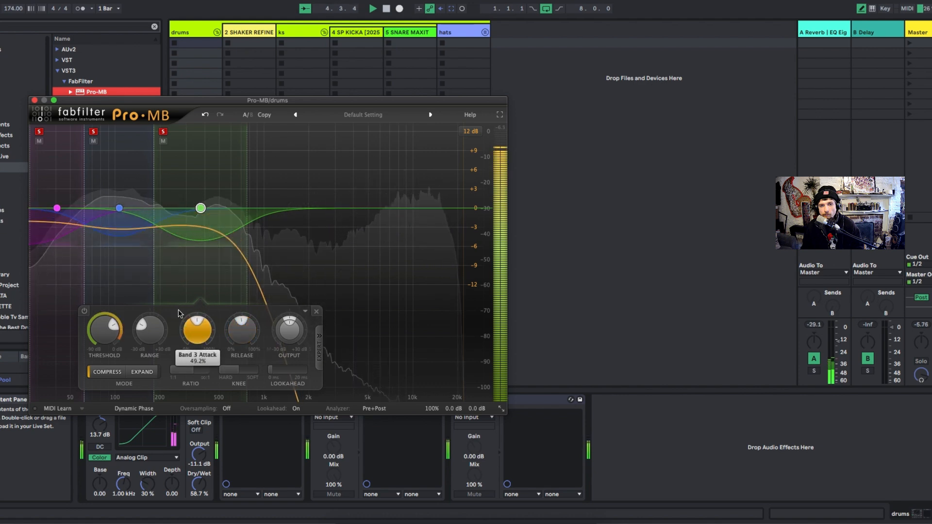
# Add a fourth Pro-MB band up to about 3.7 kHz, raise its release and set its attack to about 61%
pyautogui.moveTo(258, 142); pyautogui.dragTo(348, 177)
pyautogui.press('space')
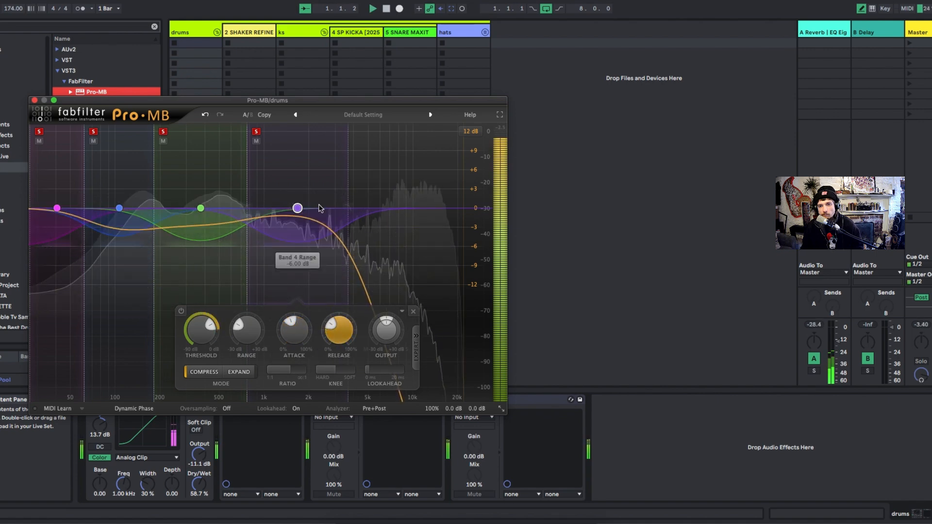
pyautogui.press('space')
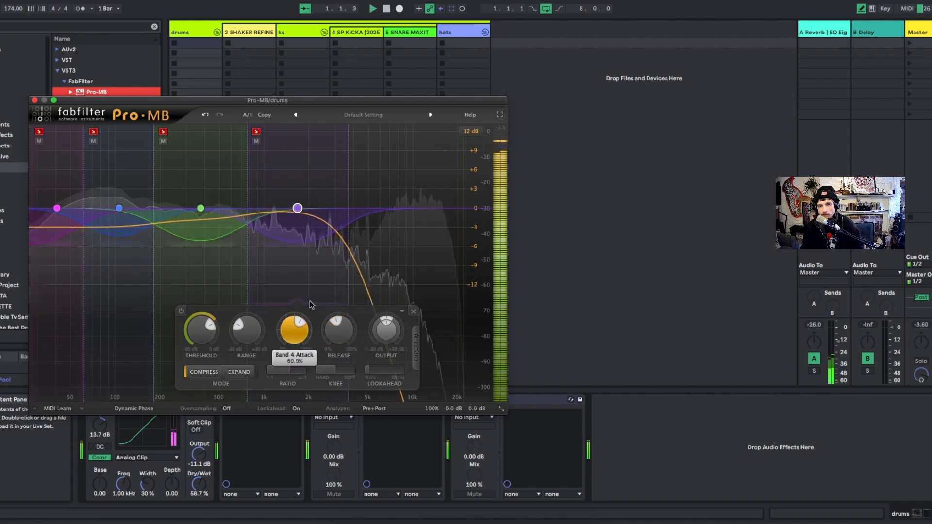
# Split the third Pro-MB band to create a soloed low-mid band below 1 kHz, and raise its attack and release
pyautogui.click(180, 132)
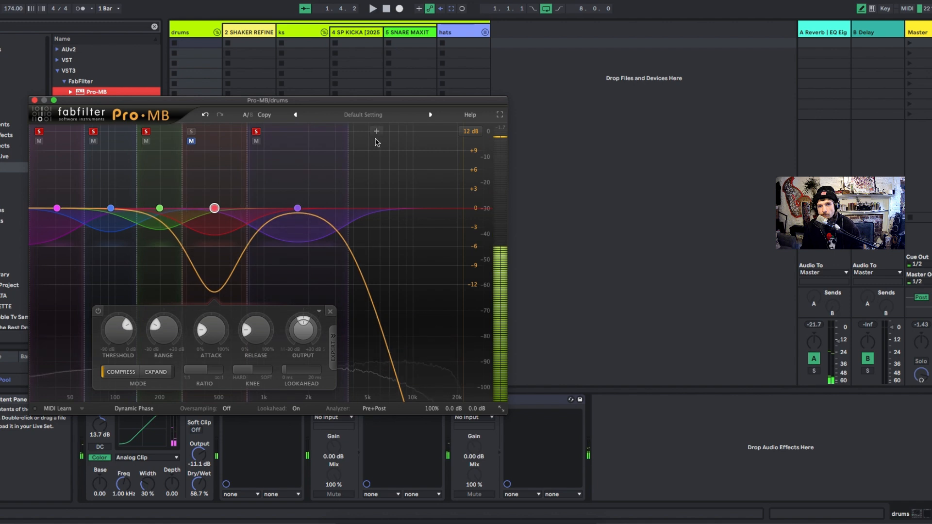
pyautogui.moveTo(213, 331); pyautogui.dragTo(216, 305)
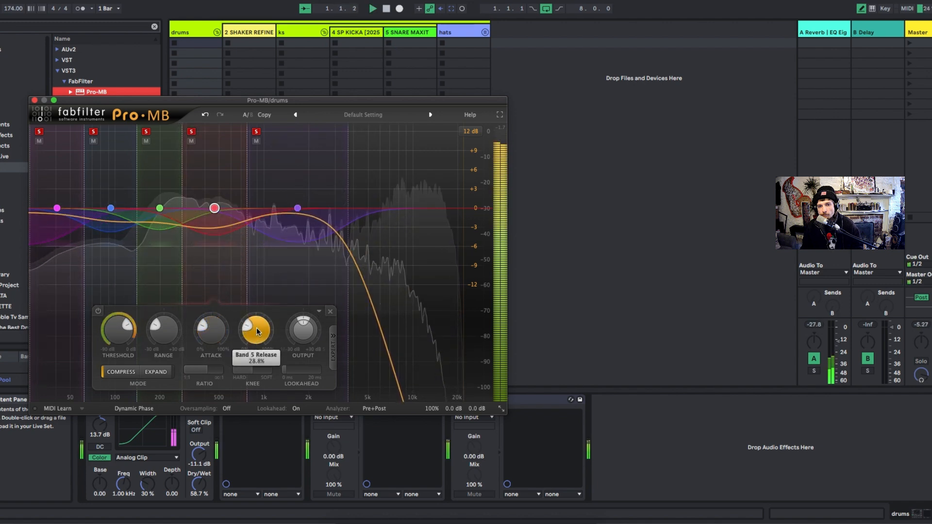
pyautogui.moveTo(276, 309); pyautogui.dragTo(286, 298)
# Lower the green third band's attack to about 34% and raise the blue second band's release, auditioning the loop
pyautogui.click(169, 188)
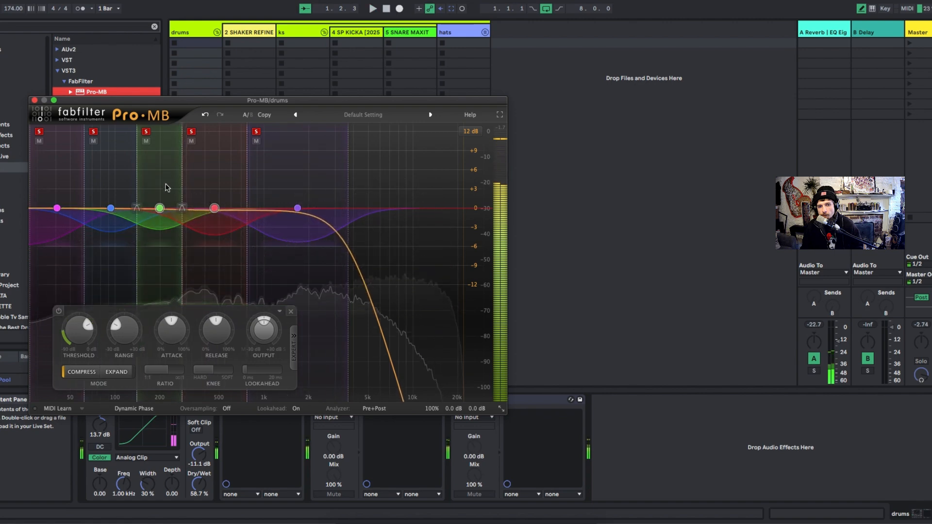
pyautogui.moveTo(198, 344); pyautogui.dragTo(148, 351)
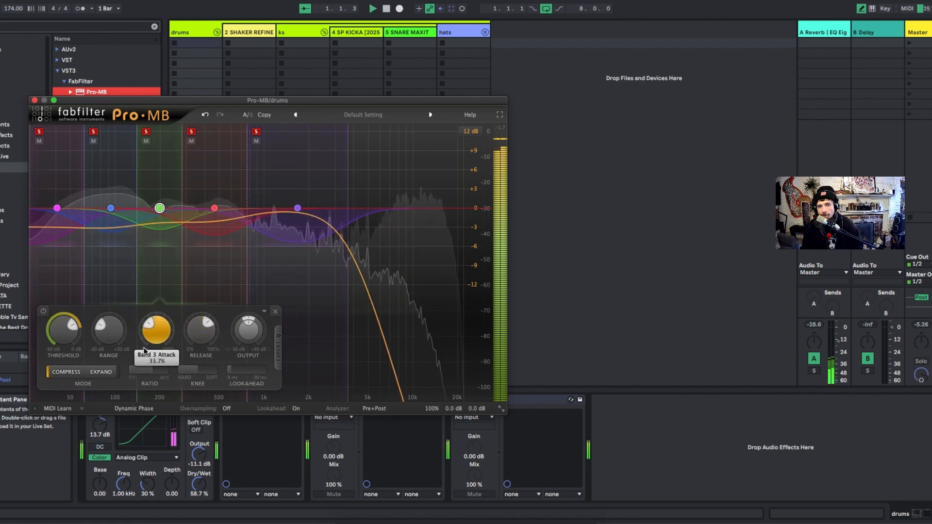
pyautogui.click(120, 194)
pyautogui.moveTo(193, 325); pyautogui.dragTo(209, 308)
pyautogui.press('space')
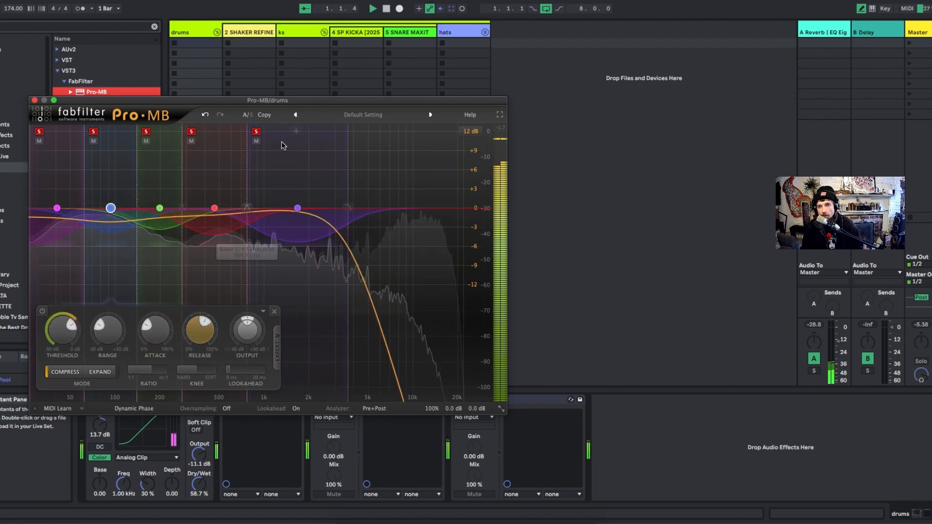
# Add a Pro-MB band around 5 kHz and turn off solo on all the bands
pyautogui.click(365, 137)
pyautogui.click(256, 132)
pyautogui.click(191, 131)
pyautogui.click(146, 131)
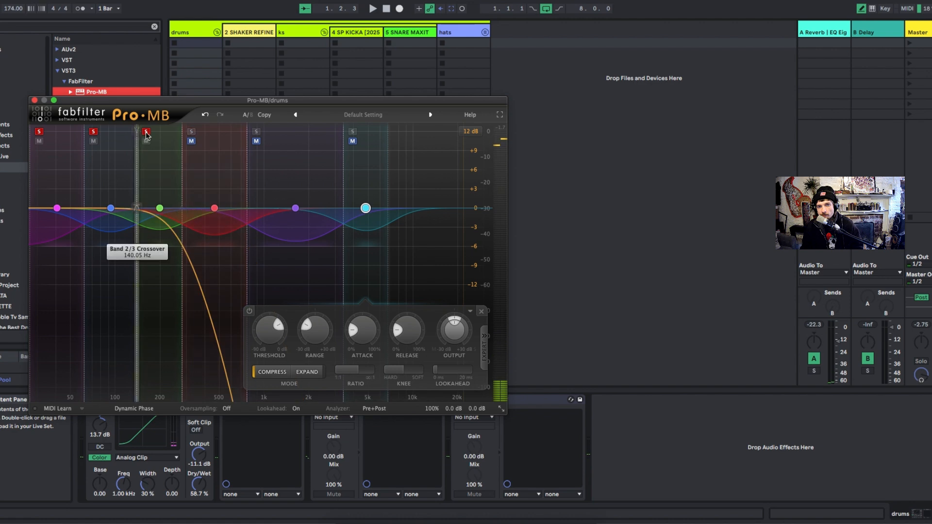
pyautogui.click(94, 132)
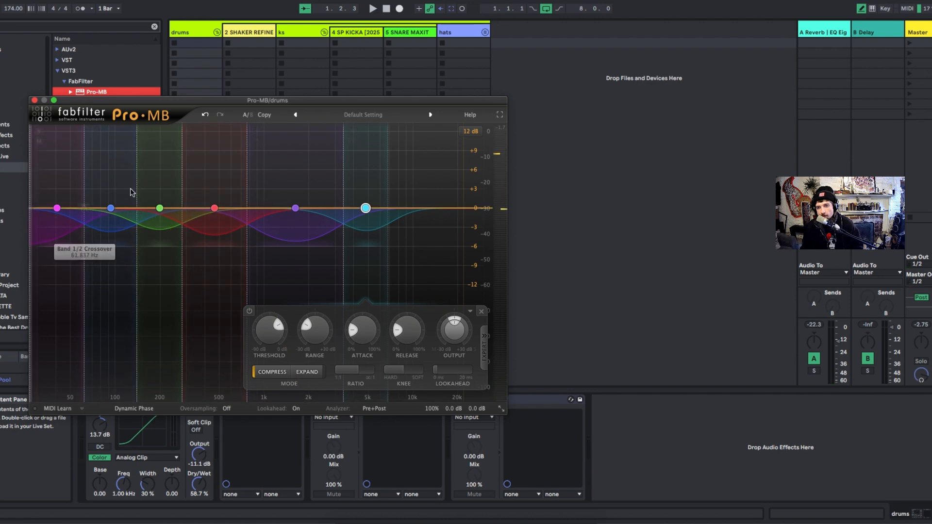
# Audition the loop while adjusting Pro-MB's overall mix to about 54%, and close the plug-in window
pyautogui.press('space')
pyautogui.moveTo(430, 412)
pyautogui.moveTo(430, 412); pyautogui.dragTo(424, 425)
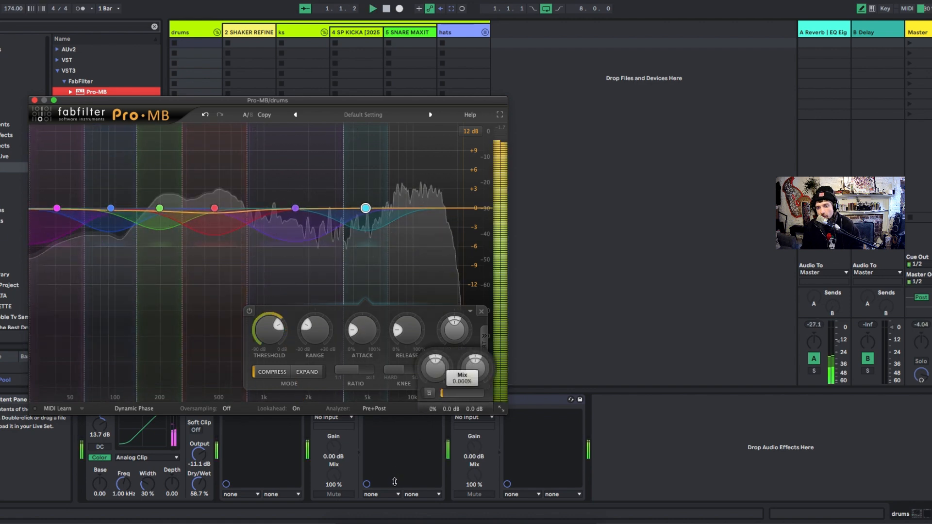
pyautogui.moveTo(412, 381); pyautogui.dragTo(385, 438)
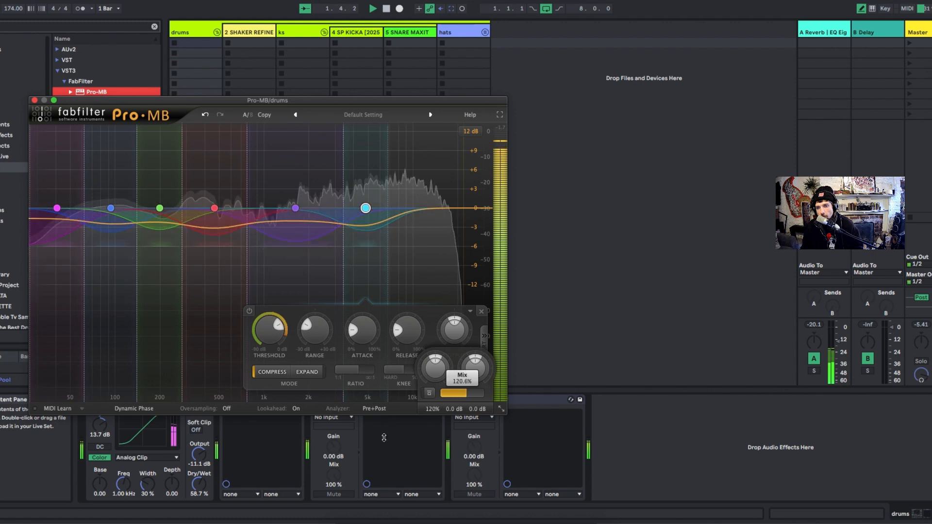
pyautogui.moveTo(392, 423); pyautogui.dragTo(379, 448)
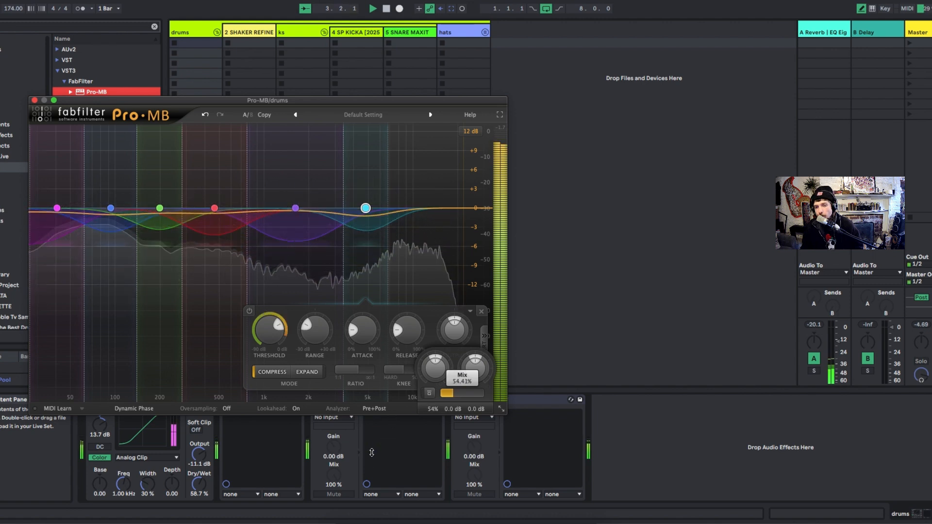
pyautogui.click(35, 100)
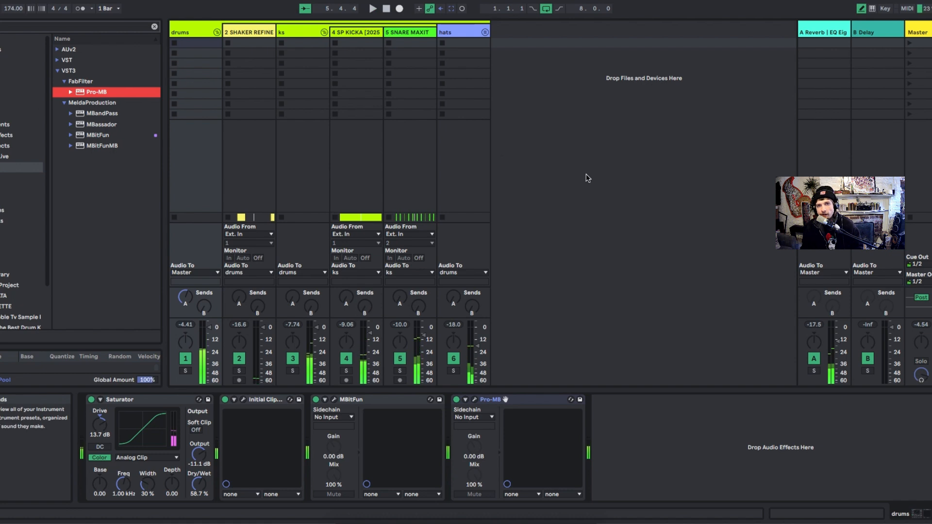
# Fold the drums group, switch to the arrangement and extend the loop over the full 16 bars
pyautogui.click(217, 32)
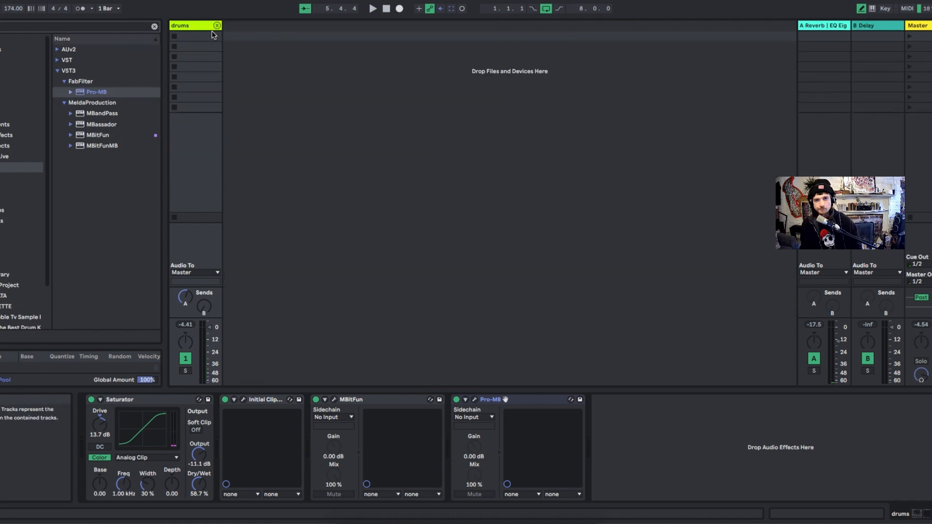
pyautogui.press('Tab')
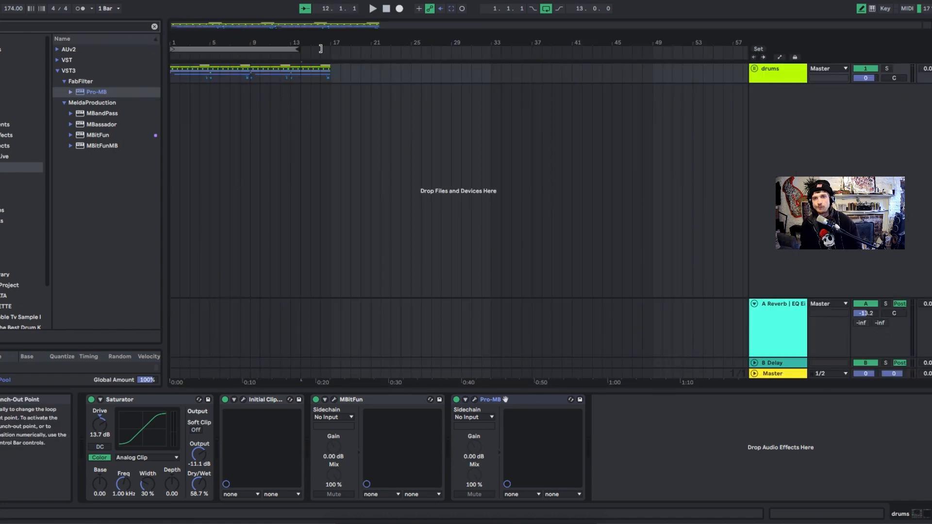
pyautogui.moveTo(332, 73); pyautogui.dragTo(73, 84)
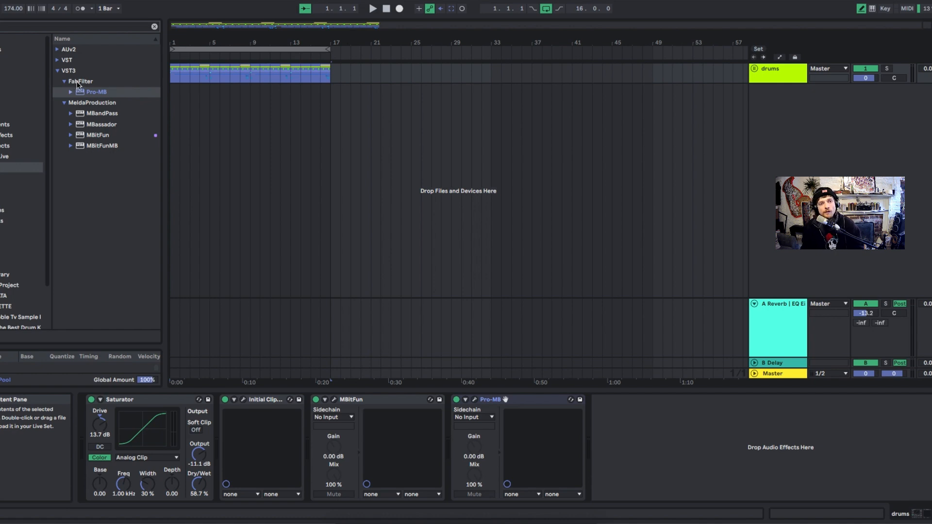
# Search the browser for "serum" and add the Serum VST3 instrument on a new track below the drums group
pyautogui.click(11, 27)
pyautogui.write('serum')
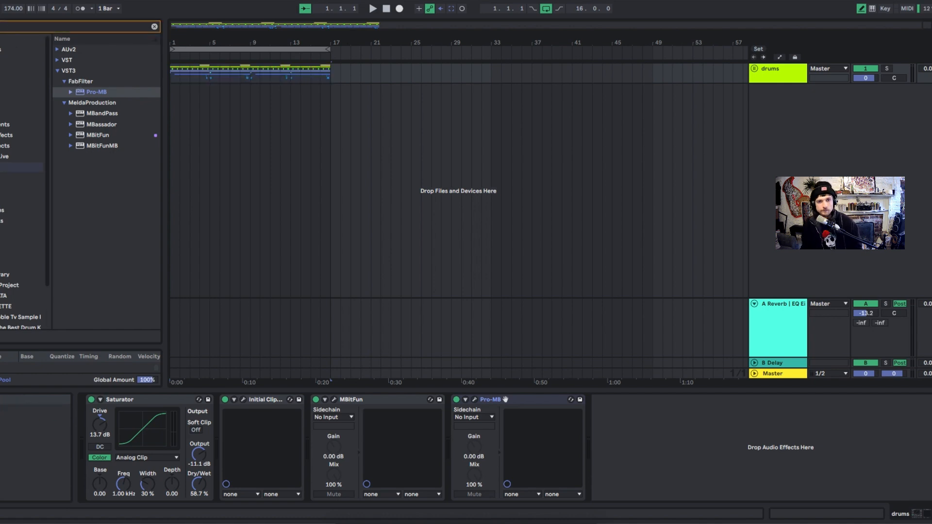
pyautogui.click(87, 89)
pyautogui.moveTo(86, 89); pyautogui.dragTo(229, 104)
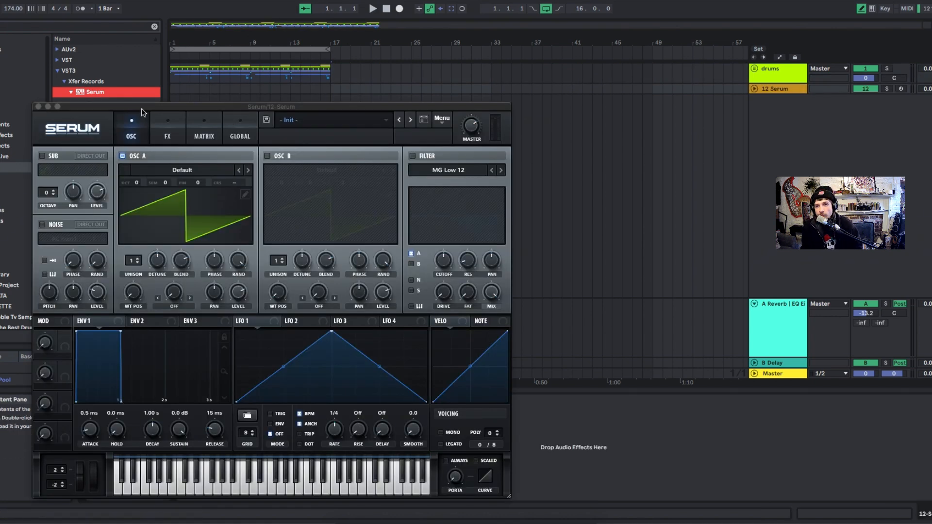
# Load the Analog_BD_Sin wavetable into oscillator A and reshape LFO 1 into a straight falling ramp
pyautogui.moveTo(141, 109); pyautogui.dragTo(514, 68)
pyautogui.click(524, 130)
pyautogui.moveTo(524, 145)
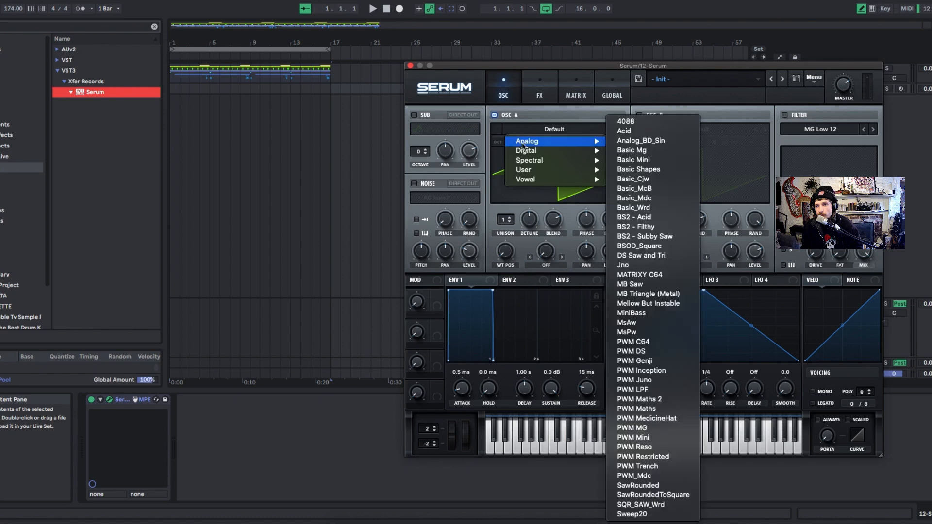
pyautogui.click(627, 142)
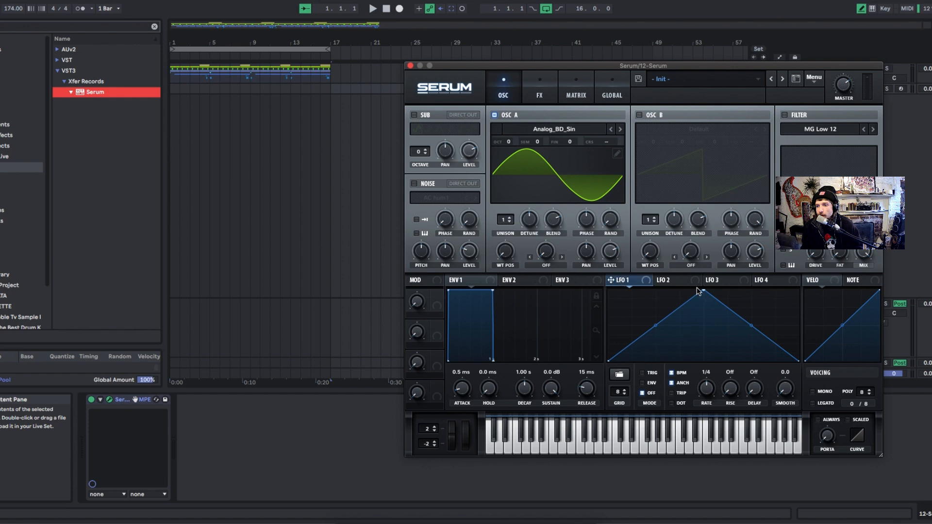
pyautogui.moveTo(711, 290); pyautogui.dragTo(608, 290)
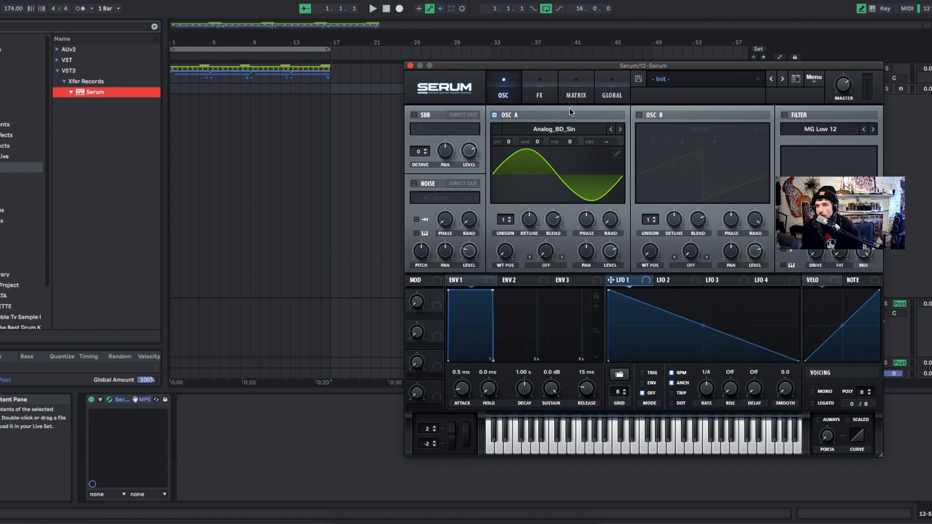
# Route LFO 1 to Mast.Tun in the modulation matrix with a moderate positive amount, and check playback
pyautogui.click(578, 95)
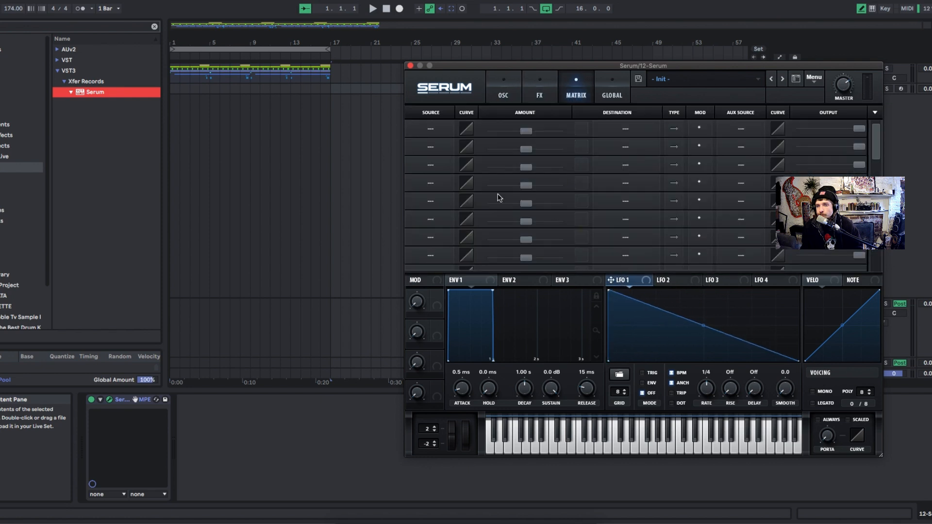
pyautogui.click(432, 129)
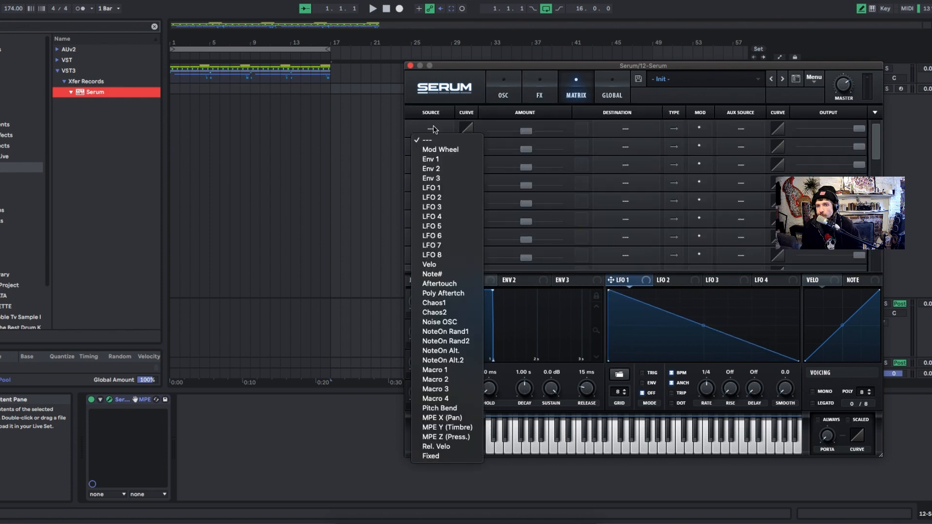
pyautogui.click(441, 188)
pyautogui.click(626, 128)
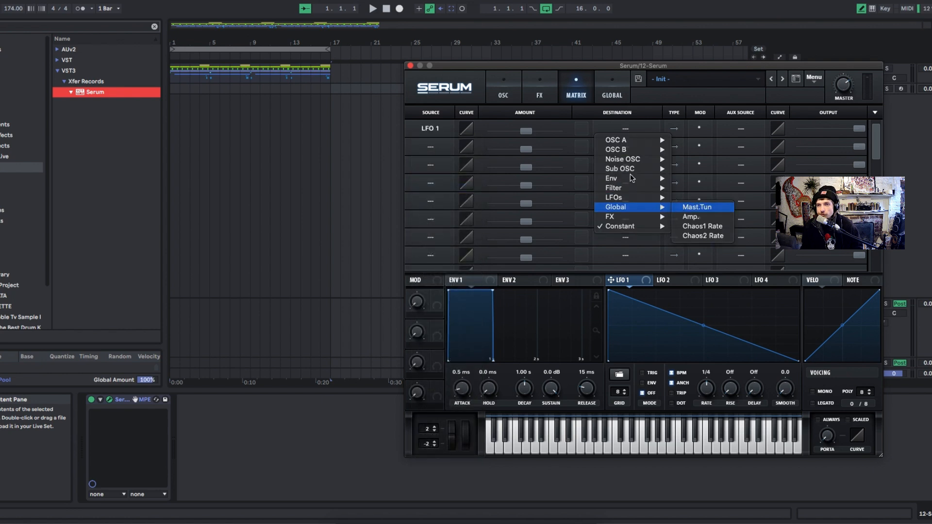
pyautogui.click(697, 207)
pyautogui.moveTo(528, 132); pyautogui.dragTo(548, 132)
pyautogui.press('space')
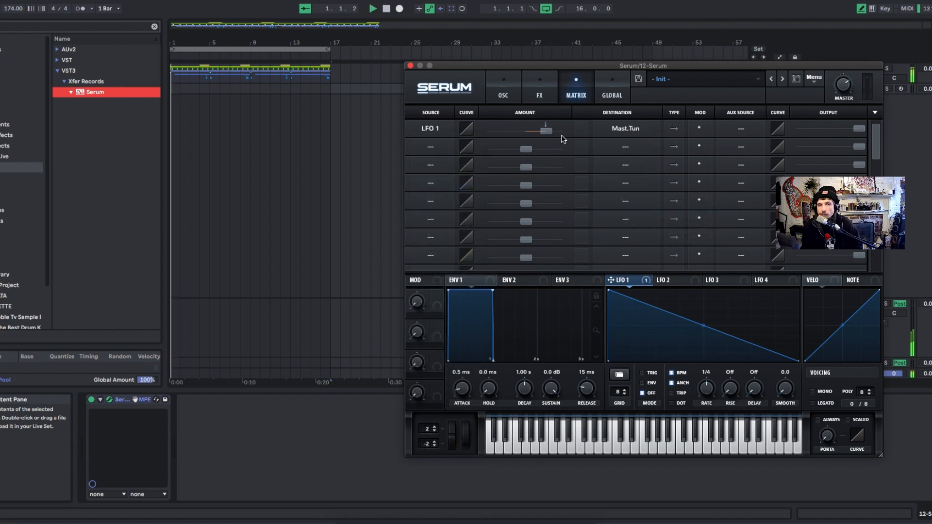
# Create a one-bar MIDI clip at bar 1 of the Serum track with a one-beat F0 note on the downbeat, and audition it
pyautogui.doubleClick(173, 89)
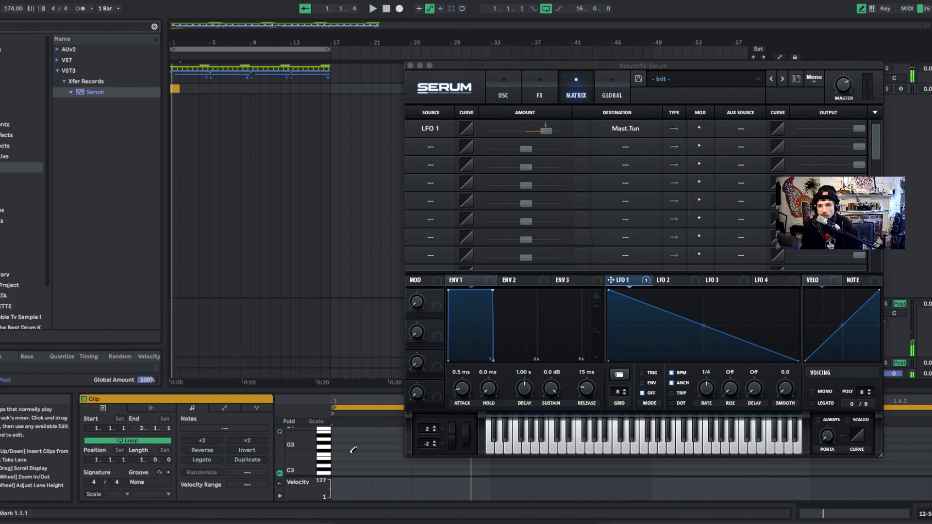
pyautogui.click(410, 66)
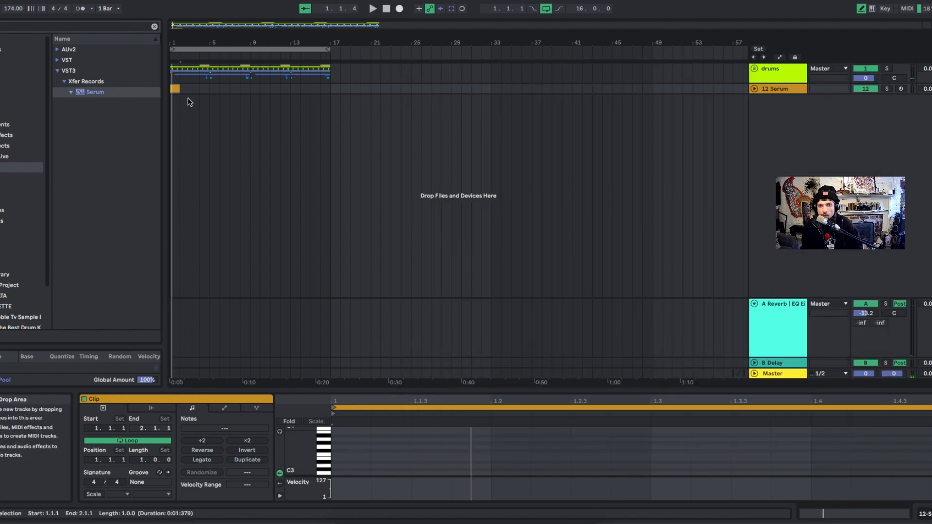
pyautogui.click(346, 454)
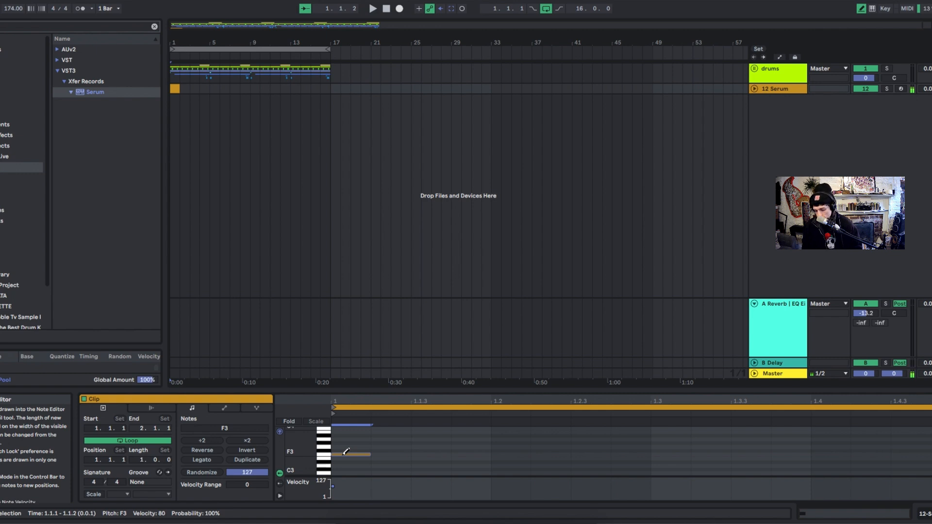
pyautogui.hotkey('shift', 'Down')
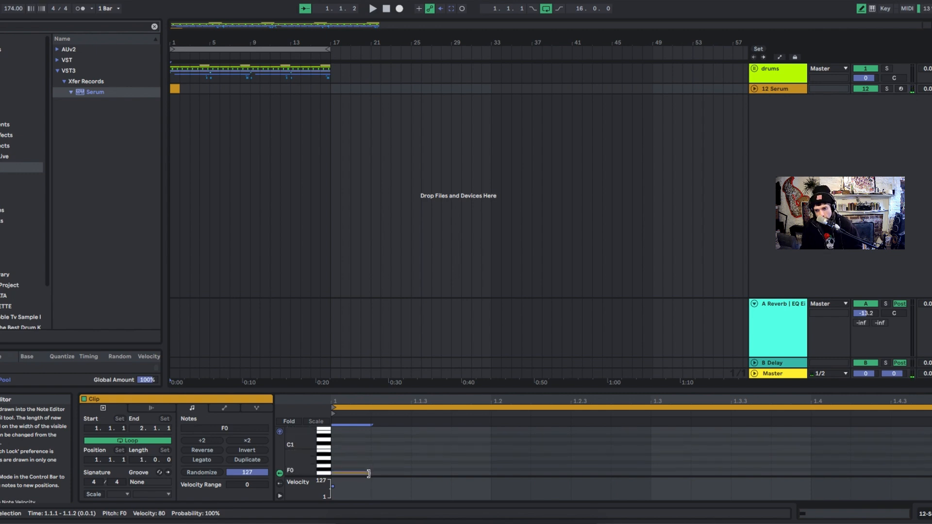
pyautogui.moveTo(369, 473); pyautogui.dragTo(491, 473)
pyautogui.press('space')
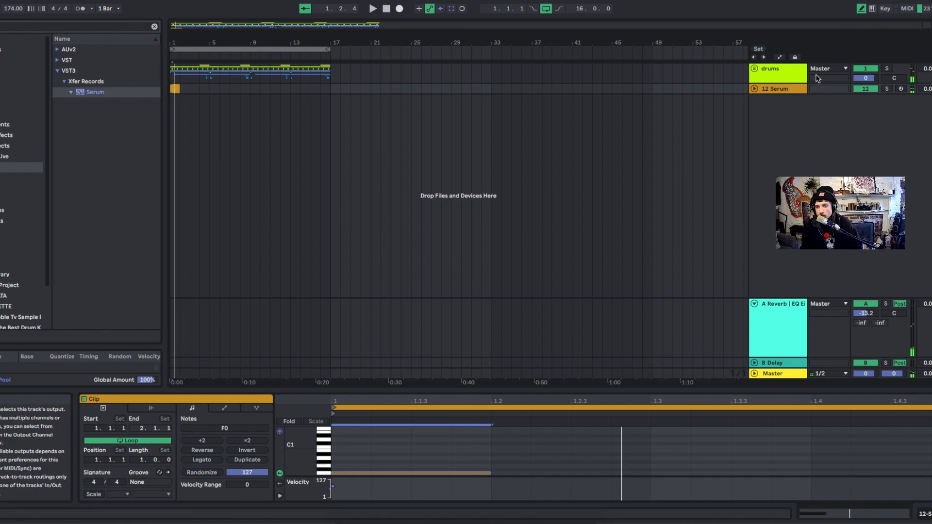
# Bend Serum's LFO 1 into a steep decay, set it to ENV mode without BPM sync, and lower its rate to 3.6 Hz
pyautogui.hotkey('shift', 'Tab')
pyautogui.click(109, 400)
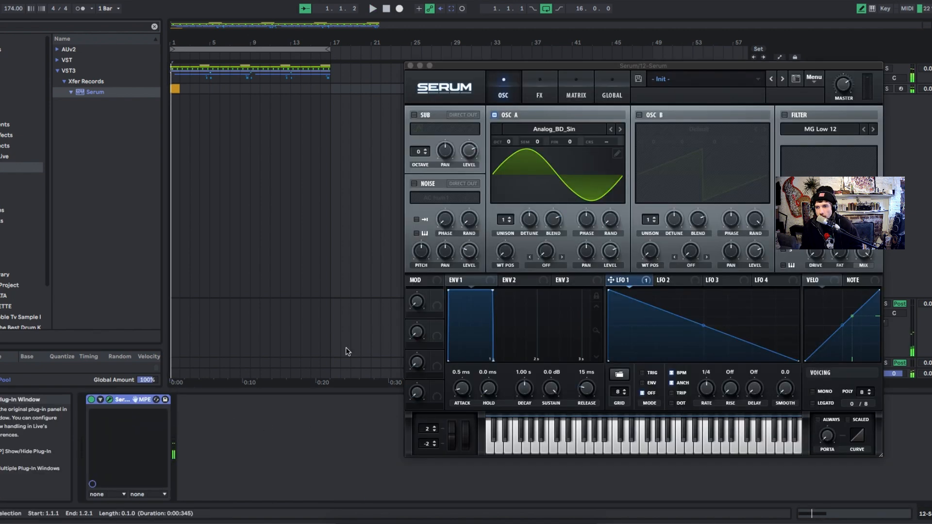
pyautogui.moveTo(704, 326); pyautogui.dragTo(701, 360)
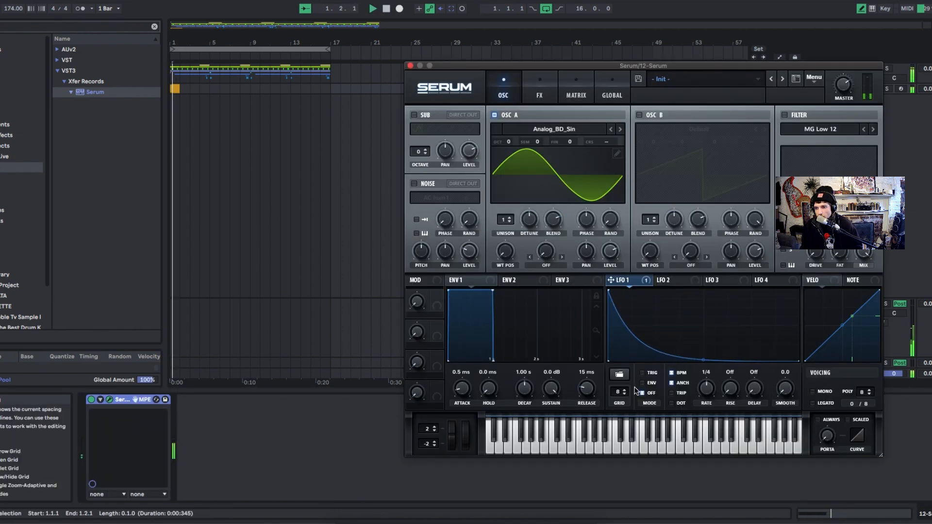
pyautogui.click(648, 383)
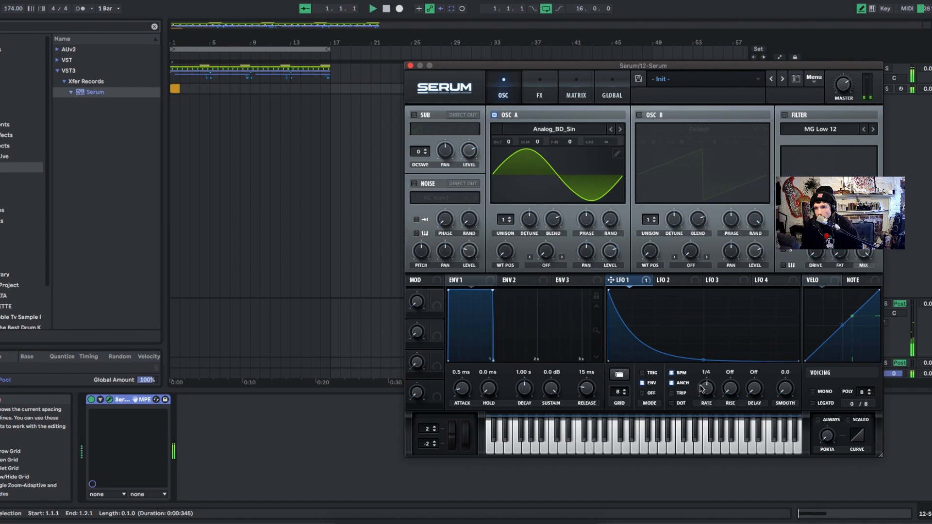
pyautogui.click(675, 373)
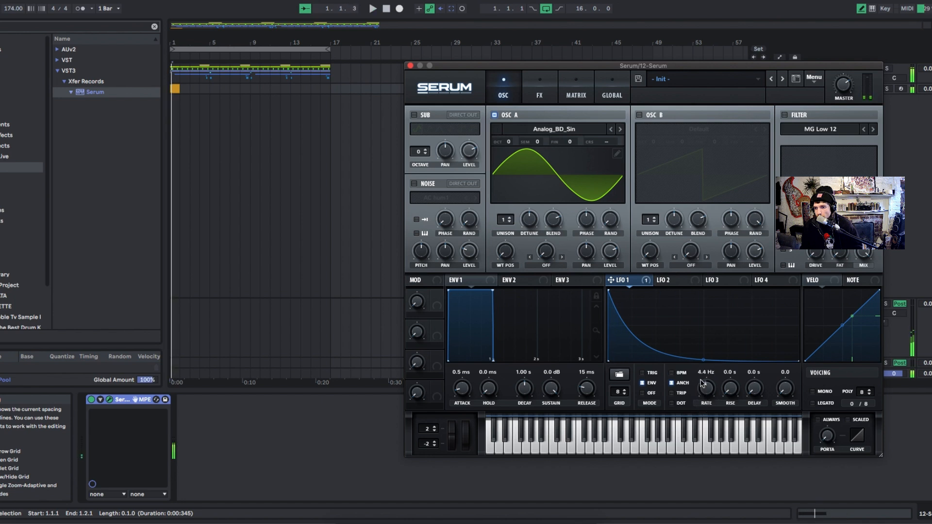
pyautogui.moveTo(702, 369); pyautogui.dragTo(701, 361)
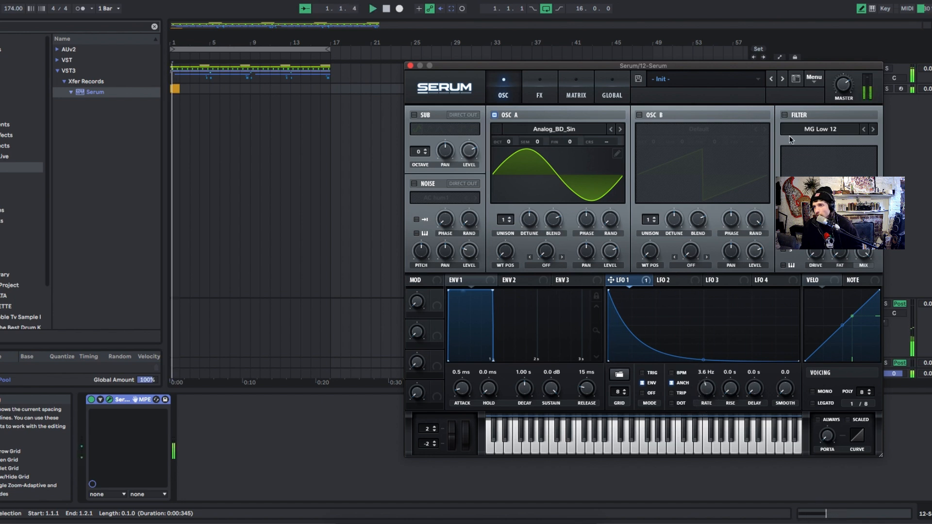
# Reopen the Serum clip's notes, close the plug-in window, raise the F0 note to A0 and audition it
pyautogui.moveTo(843, 73)
pyautogui.doubleClick(173, 90)
pyautogui.press('space')
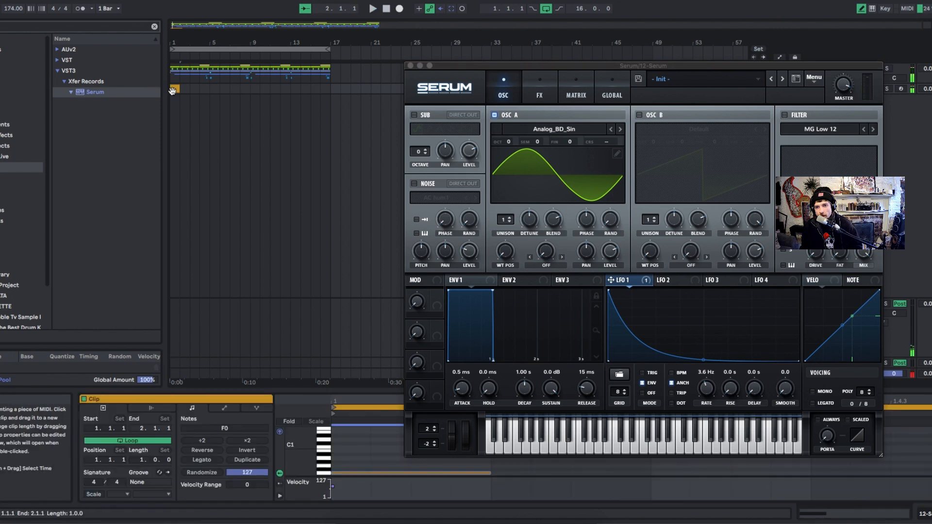
pyautogui.click(411, 65)
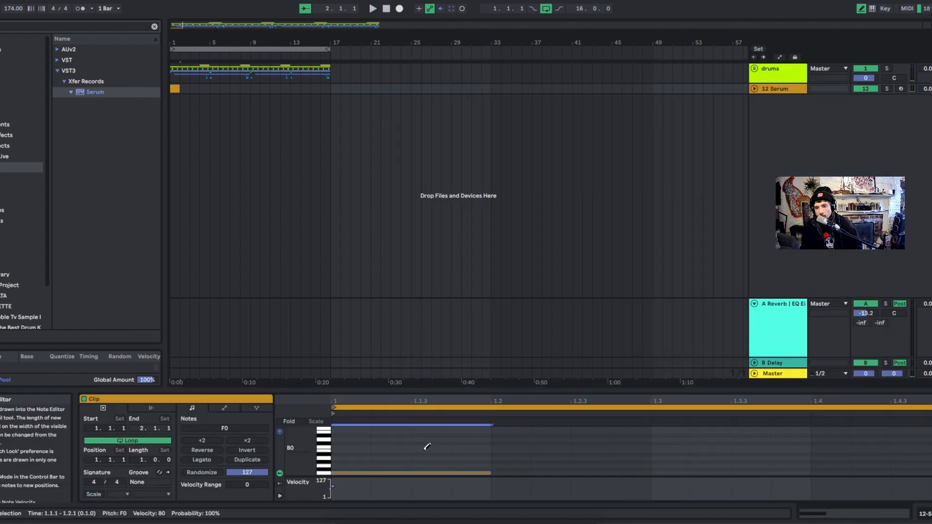
pyautogui.click(420, 466)
pyautogui.click(422, 464)
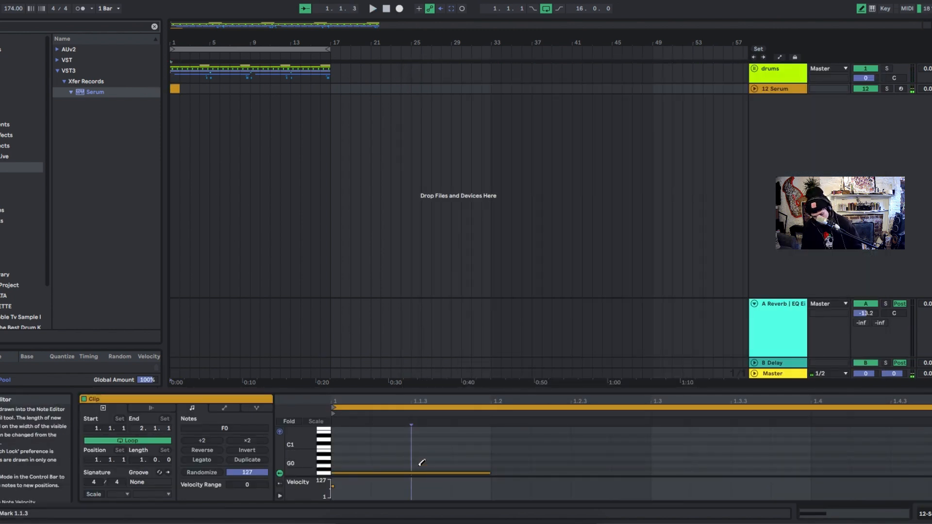
pyautogui.press('a')
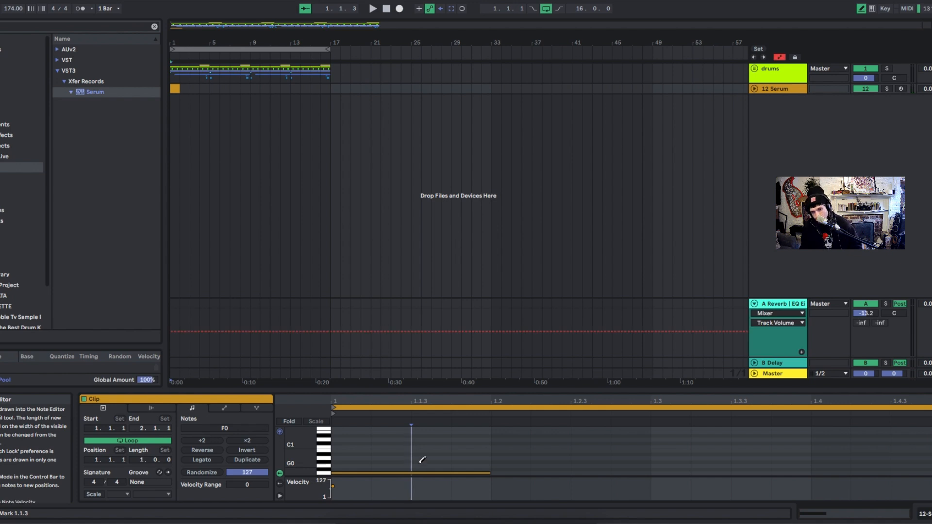
pyautogui.hotkey('ctrl', 'a')
pyautogui.press('Up')
pyautogui.press('Up')
pyautogui.press('Up')
pyautogui.press('Up')
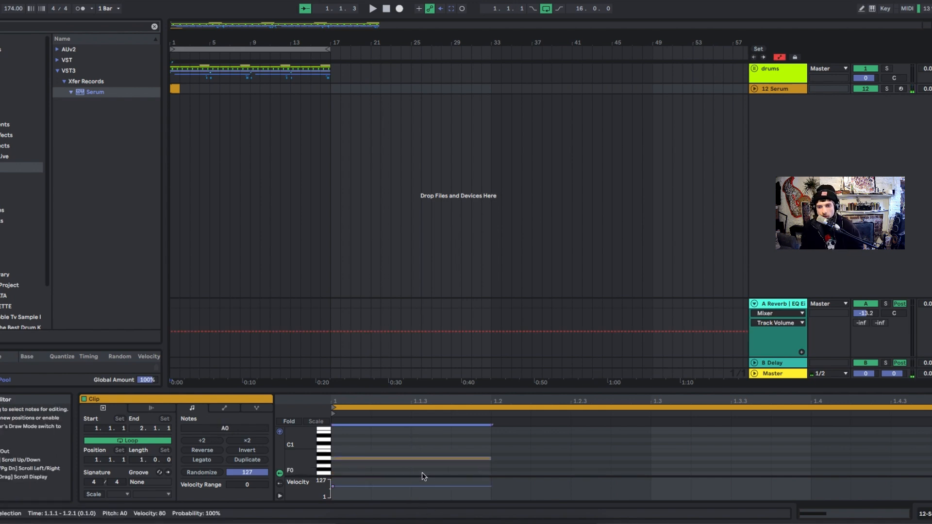
pyautogui.press('space')
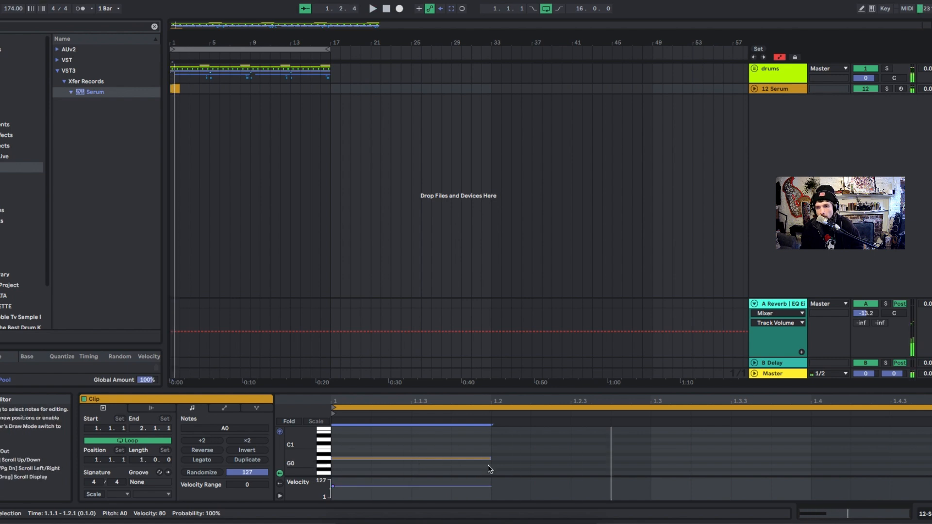
# Lengthen the A0 note to one and a half beats, duplicate it directly behind and lower the copy to E0
pyautogui.moveTo(491, 459); pyautogui.dragTo(571, 460)
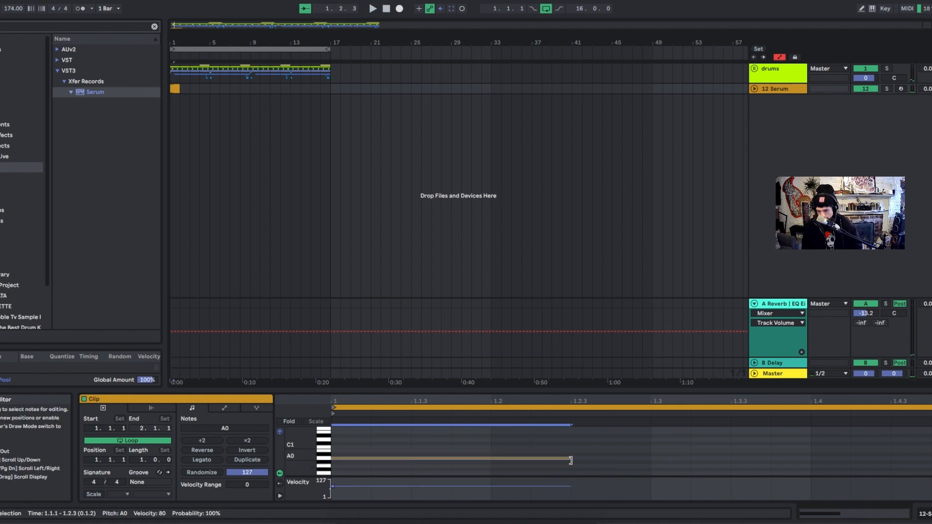
pyautogui.hotkey('ctrl', 'd')
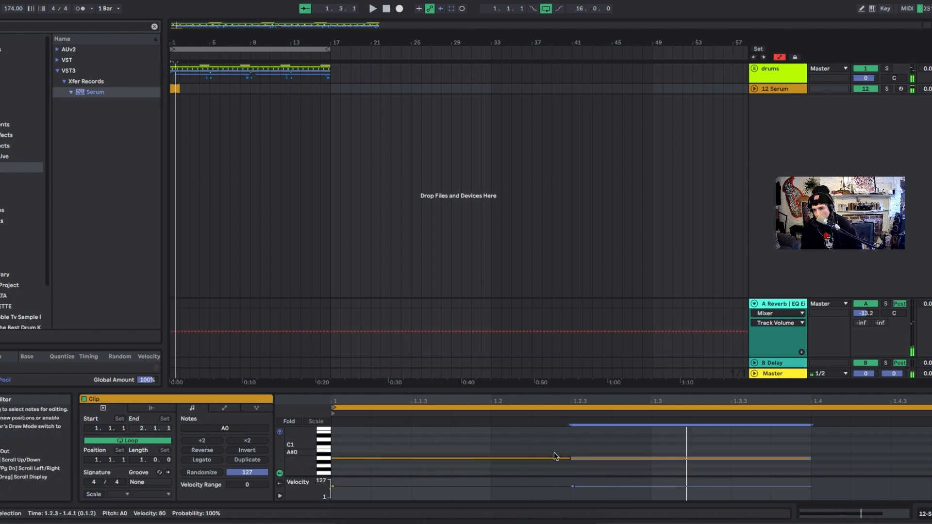
pyautogui.press('Down')
pyautogui.press('Down')
pyautogui.press('Down')
pyautogui.press('Down')
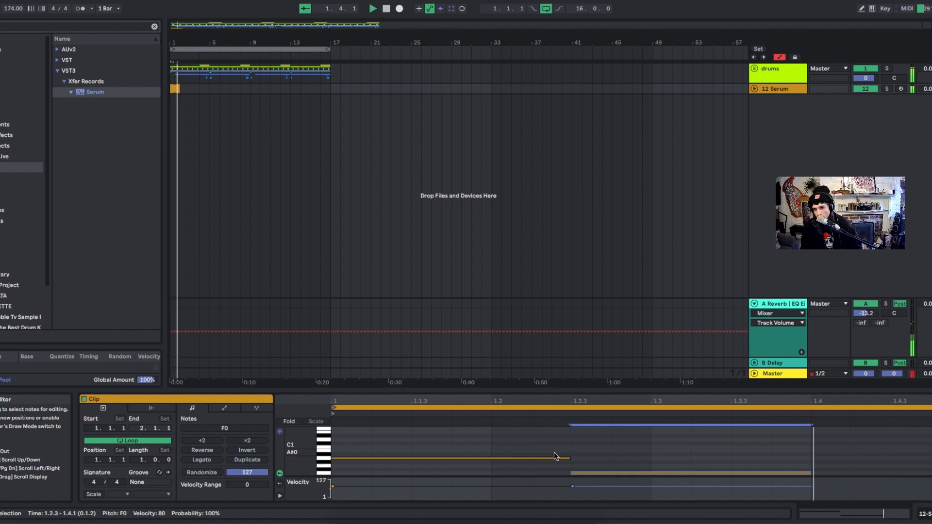
pyautogui.press('Down')
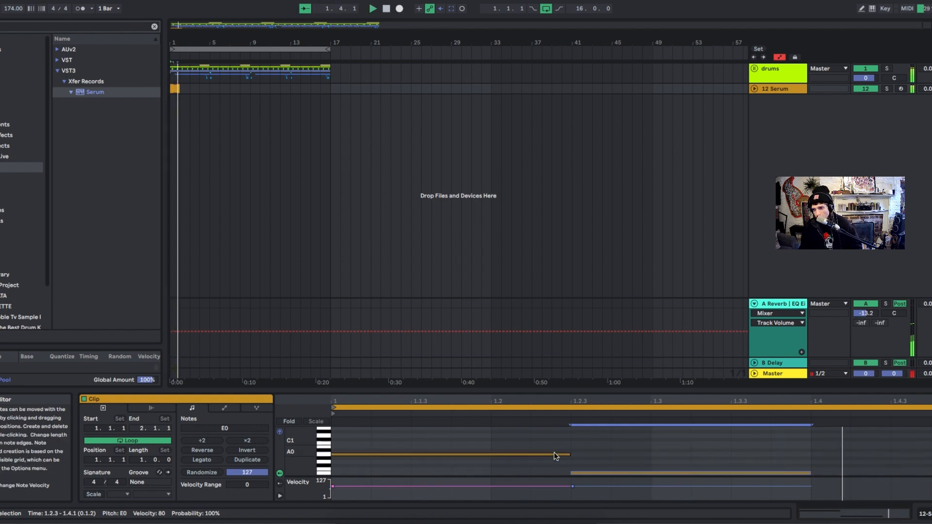
# Add a third note filling beat 4 of the clip and lower it to A#-1
pyautogui.click(829, 463)
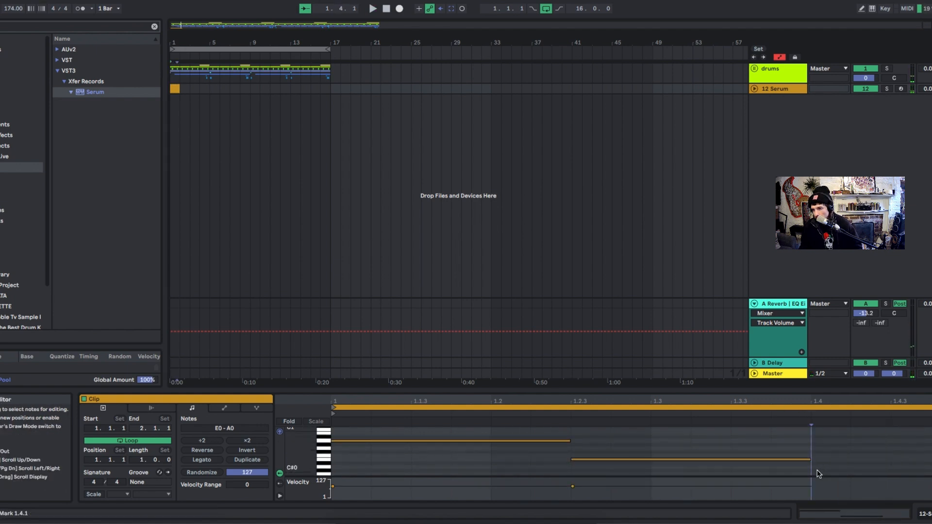
pyautogui.doubleClick(826, 472)
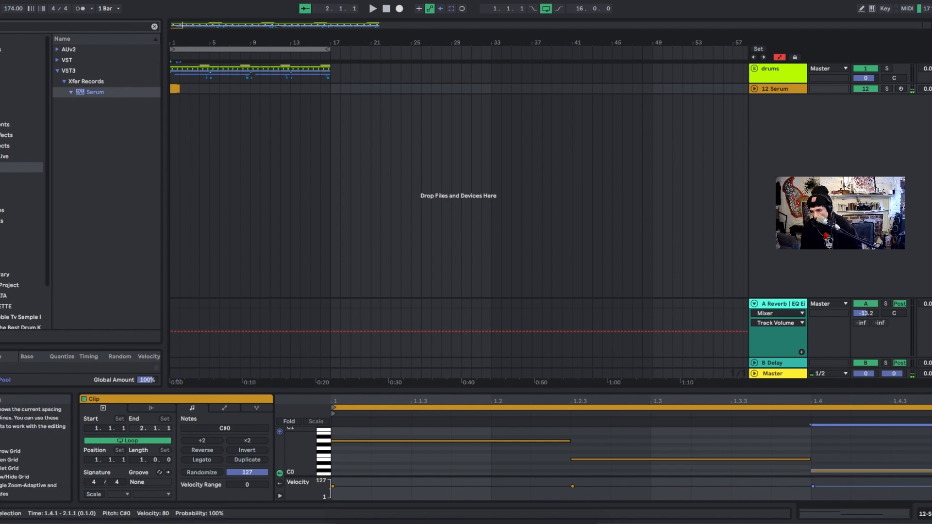
pyautogui.press('Down')
pyautogui.press('Down')
pyautogui.press('Down')
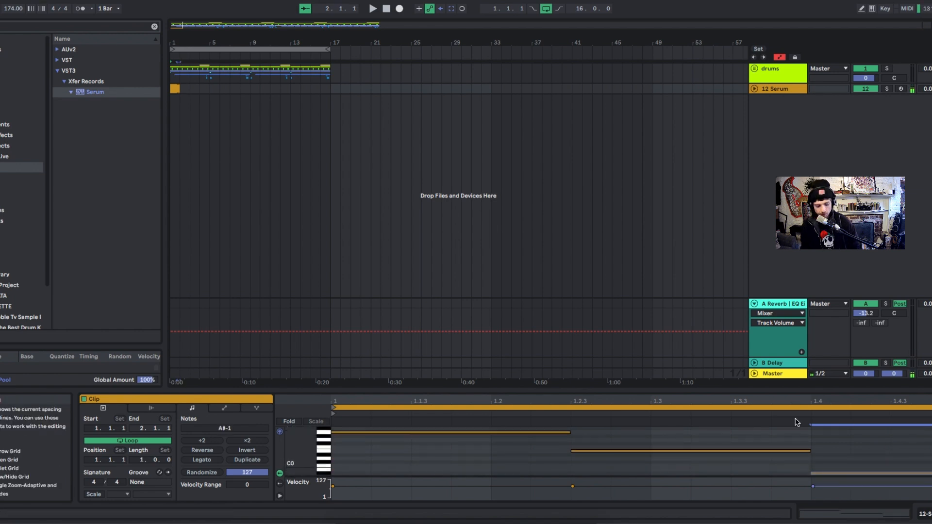
# Transpose all three notes up four semitones to span D0 to C#1, and play the result with the drums
pyautogui.click(845, 448)
pyautogui.hotkey('ctrl', 'a')
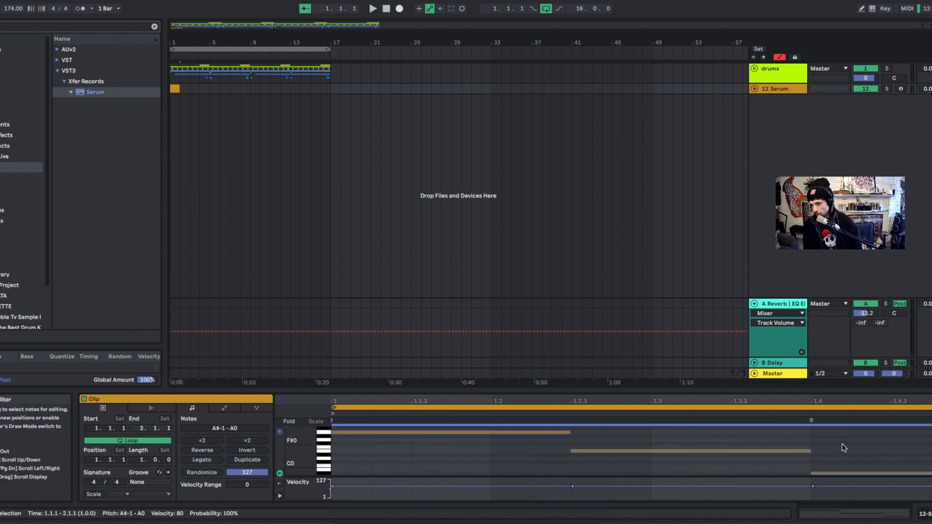
pyautogui.press('Up')
pyautogui.press('Up')
pyautogui.press('Up')
pyautogui.press('Up')
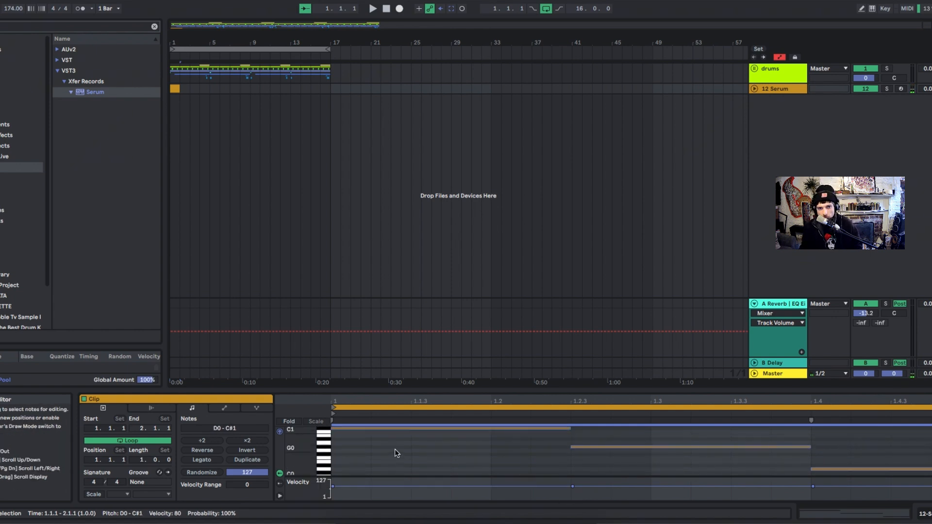
pyautogui.press('space')
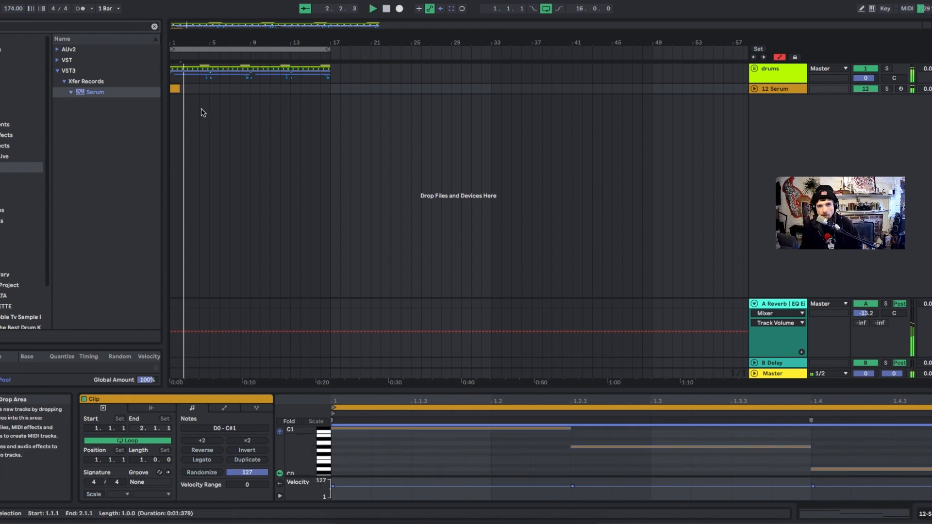
# Duplicate the first four bars of the Serum track three times to fill the 16-bar section
pyautogui.moveTo(209, 90); pyautogui.dragTo(173, 89)
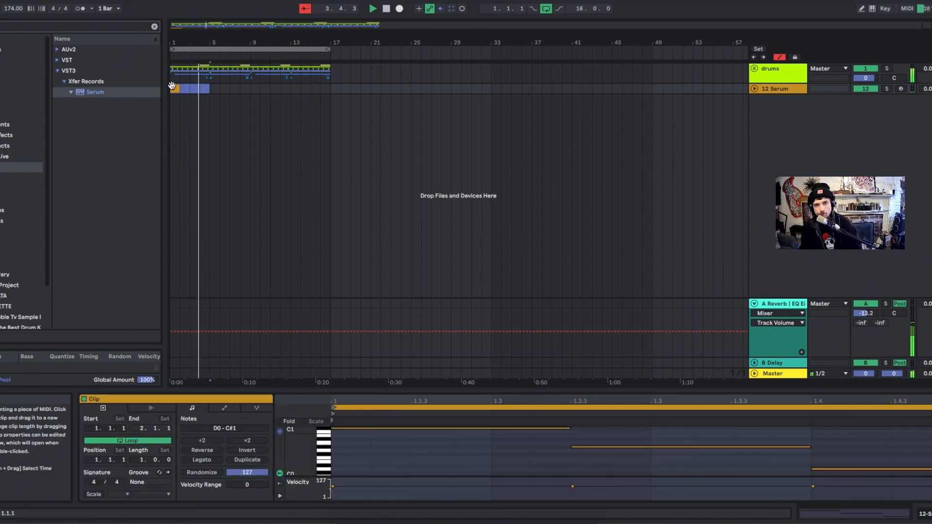
pyautogui.press('super+d')
pyautogui.press('super+d')
pyautogui.press('super+d')
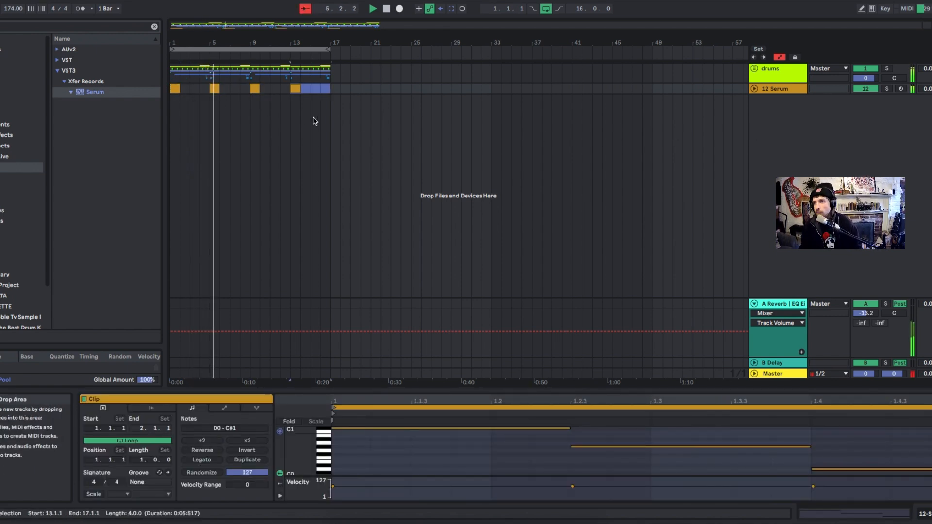
# Open the Serum instrument on its track and set Envelope 1's attack to 253 ms and release to 79 ms
pyautogui.click(797, 89)
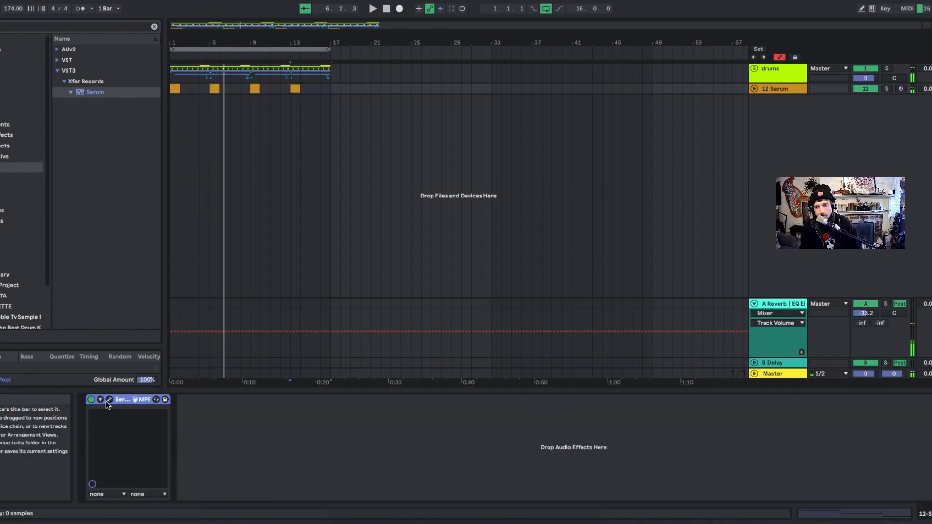
pyautogui.click(109, 399)
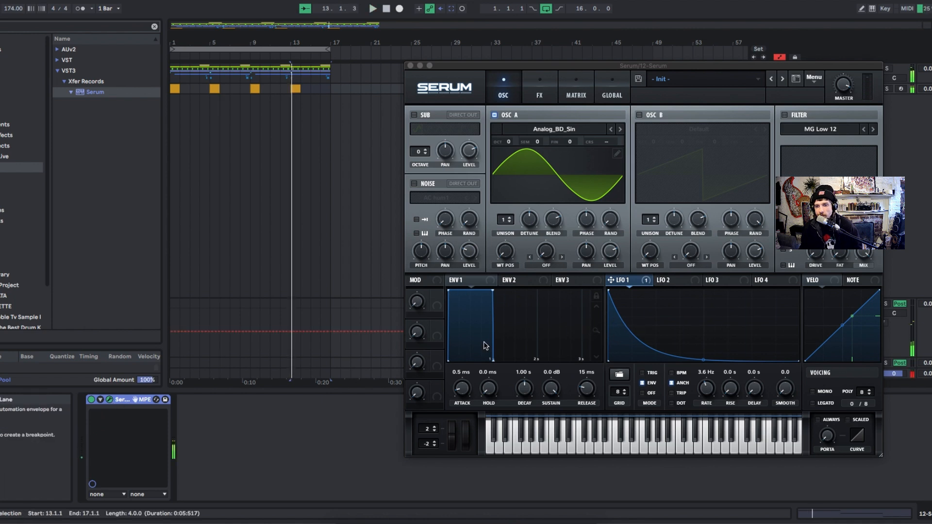
pyautogui.moveTo(463, 389); pyautogui.dragTo(459, 354)
pyautogui.moveTo(586, 388); pyautogui.dragTo(587, 377)
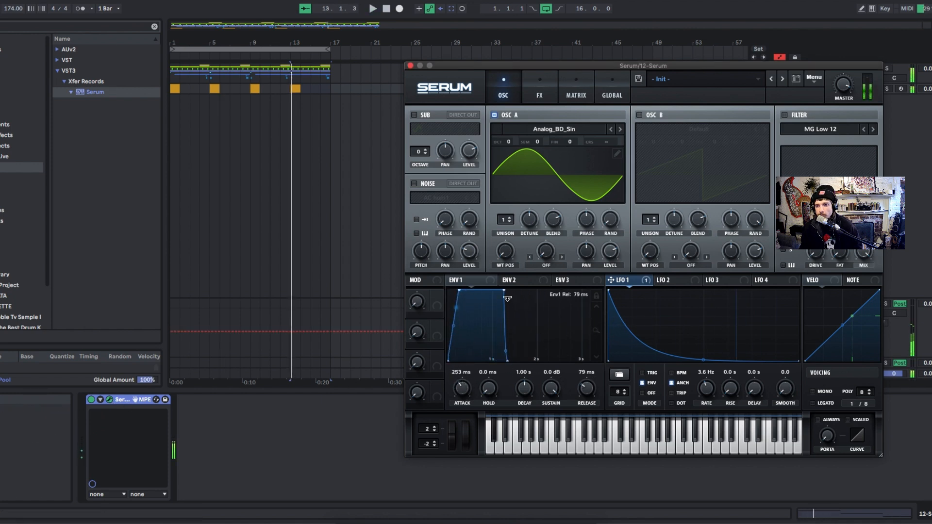
# Audition the bass while setting Envelope 1's decay to 2.37 s and its release to 7.4 ms
pyautogui.press('space')
pyautogui.moveTo(504, 291); pyautogui.dragTo(578, 253)
pyautogui.press('space')
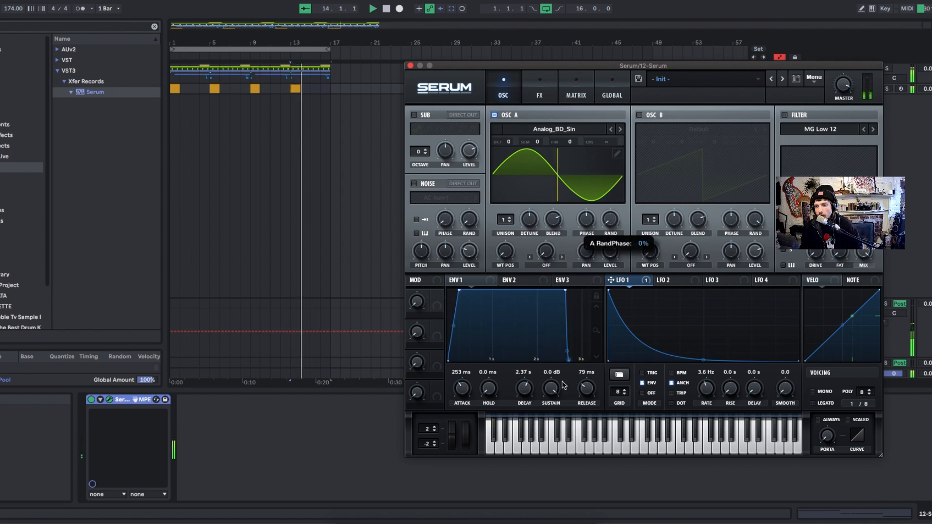
pyautogui.press('space')
pyautogui.press('space')
pyautogui.moveTo(587, 403); pyautogui.dragTo(588, 423)
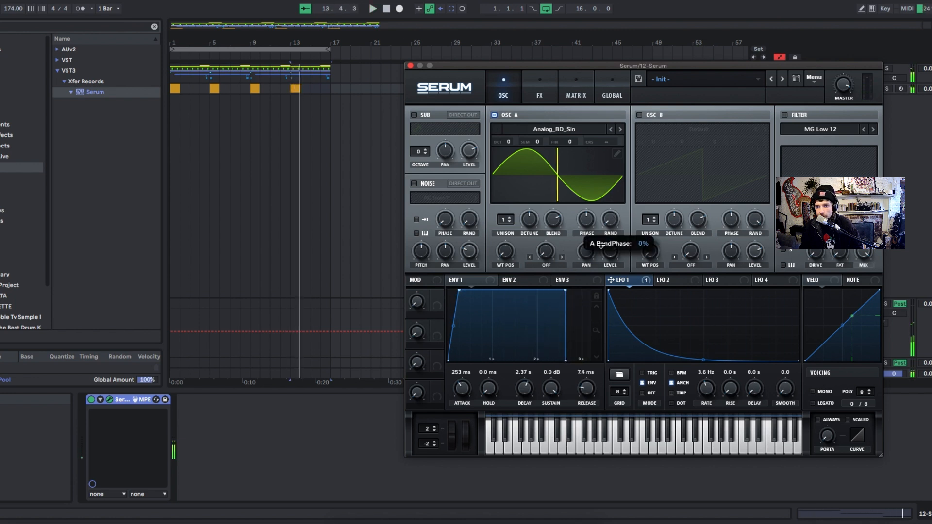
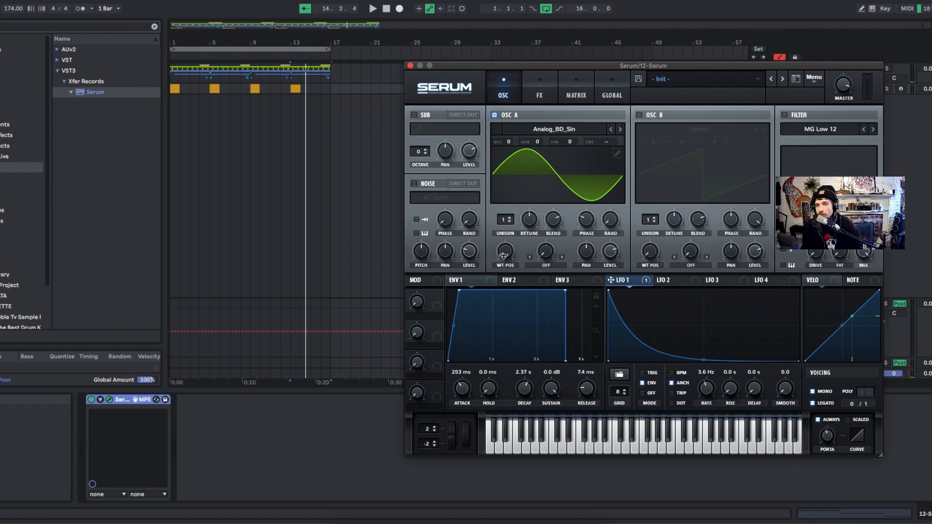
# Load the Basic Shapes wavetable into oscillator A and set its wavetable position to 4
pyautogui.click(537, 131)
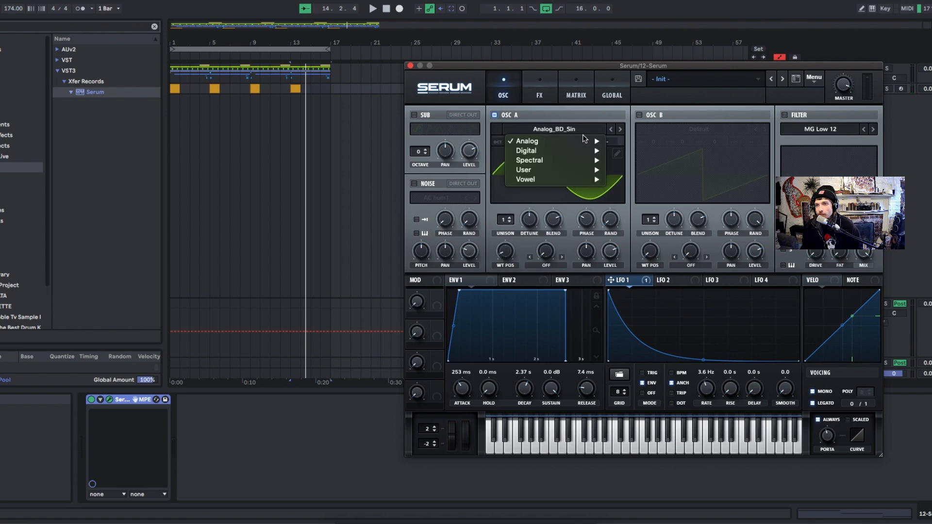
pyautogui.moveTo(582, 130)
pyautogui.click(636, 170)
pyautogui.moveTo(500, 252); pyautogui.dragTo(500, 233)
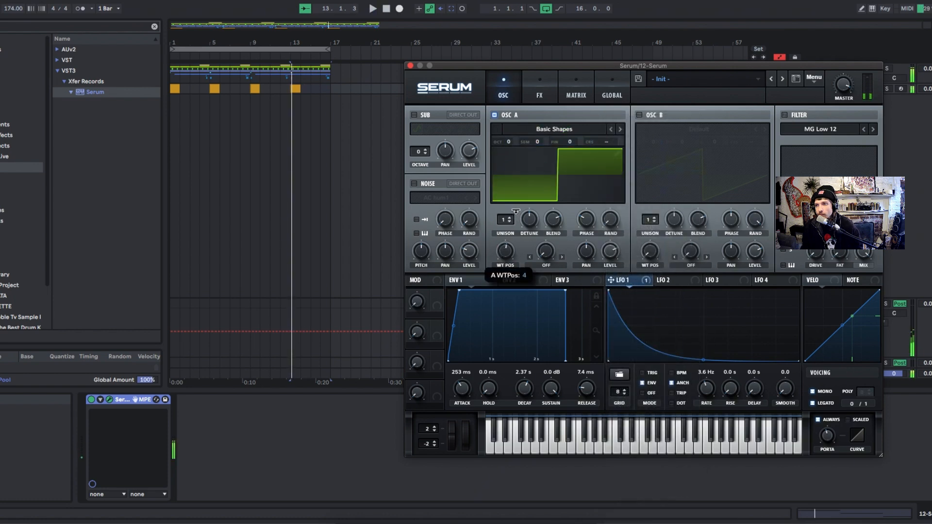
# Enable the filter with the MG Low 24 type and set oscillator A's unison to 2 voices
pyautogui.click(787, 115)
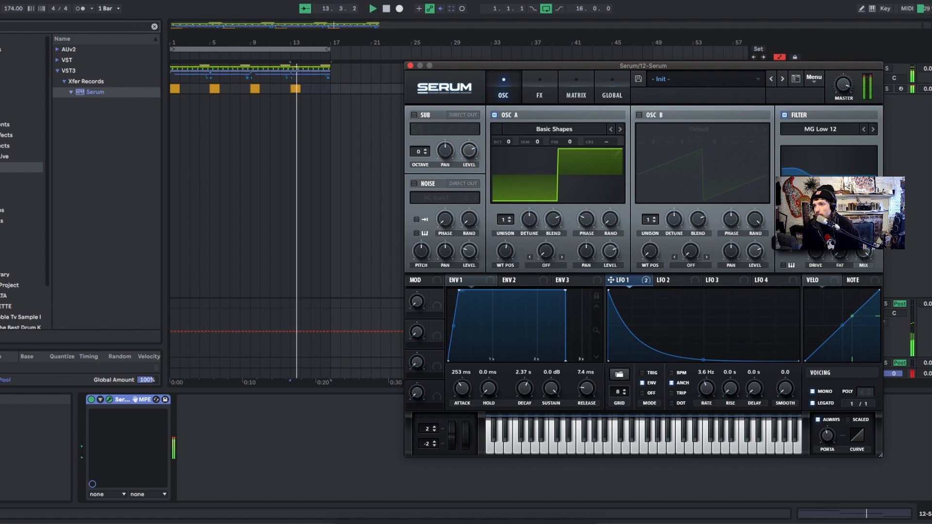
pyautogui.click(873, 130)
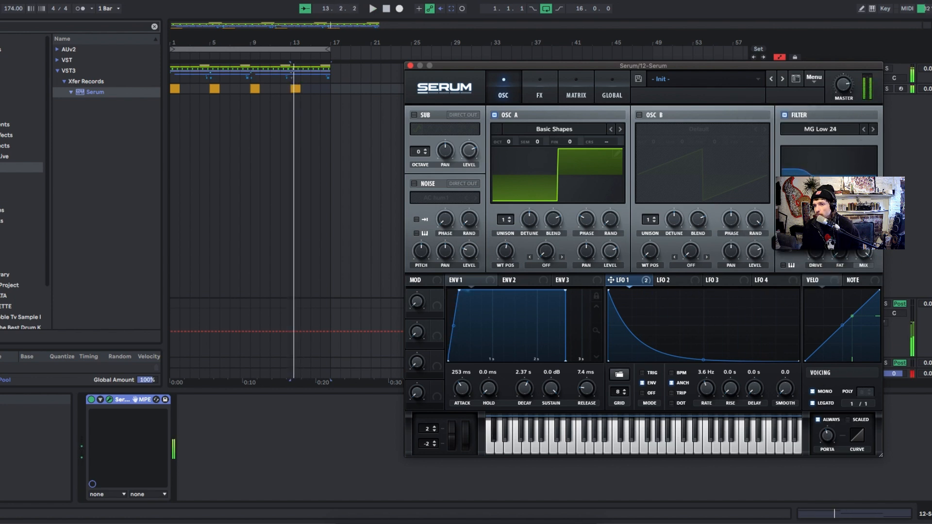
pyautogui.click(510, 217)
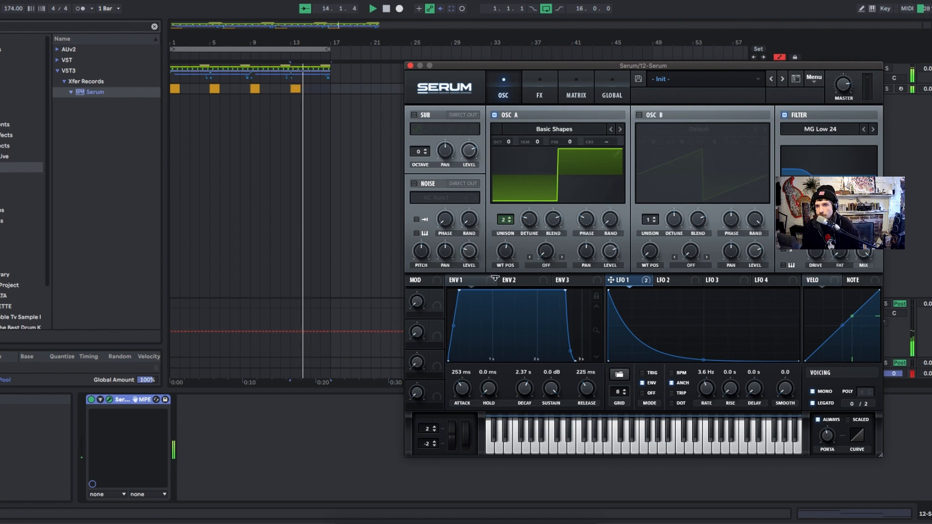
# Enable Serum's Distortion and EQ effects and shape the EQ's high band into a wider peak at a lower frequency
pyautogui.click(535, 88)
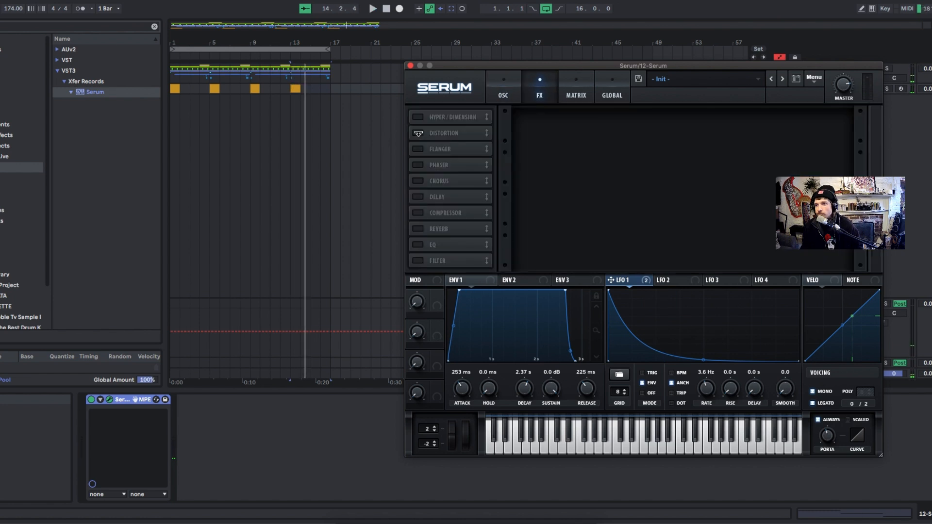
pyautogui.click(418, 133)
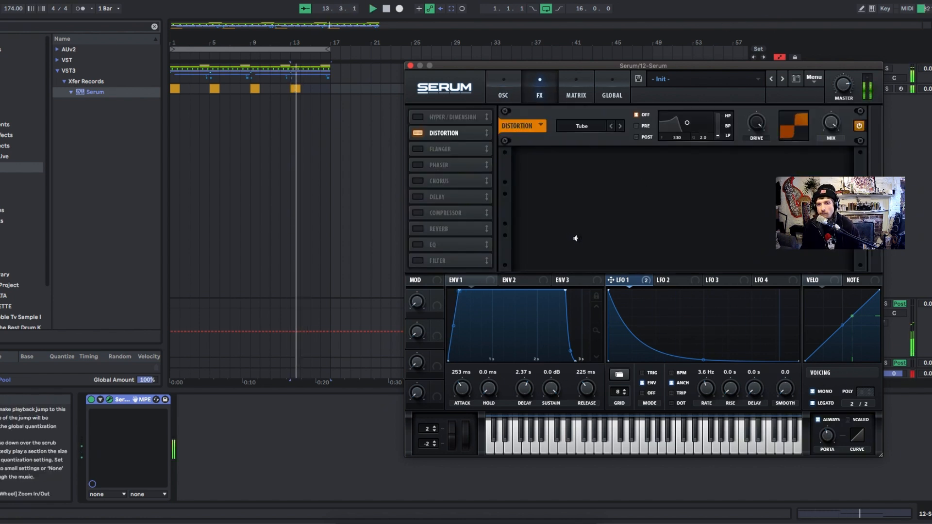
pyautogui.click(418, 245)
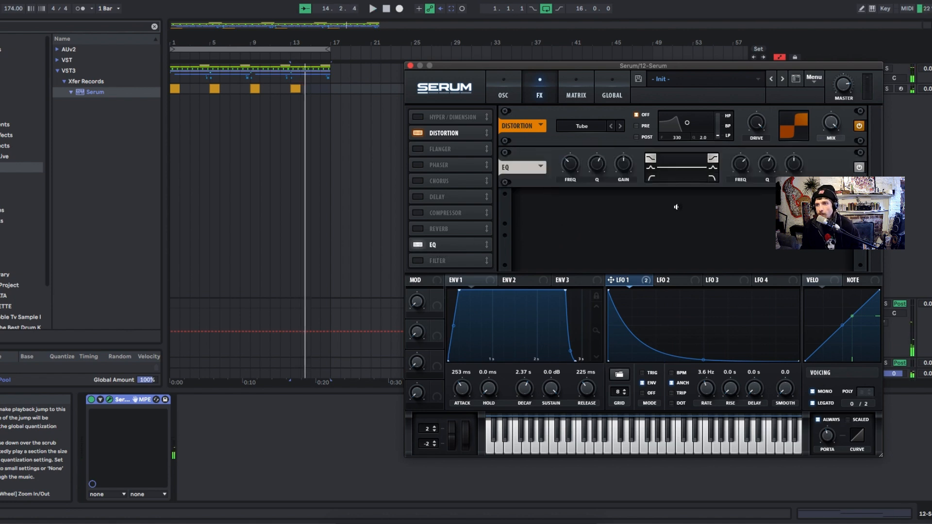
pyautogui.click(711, 168)
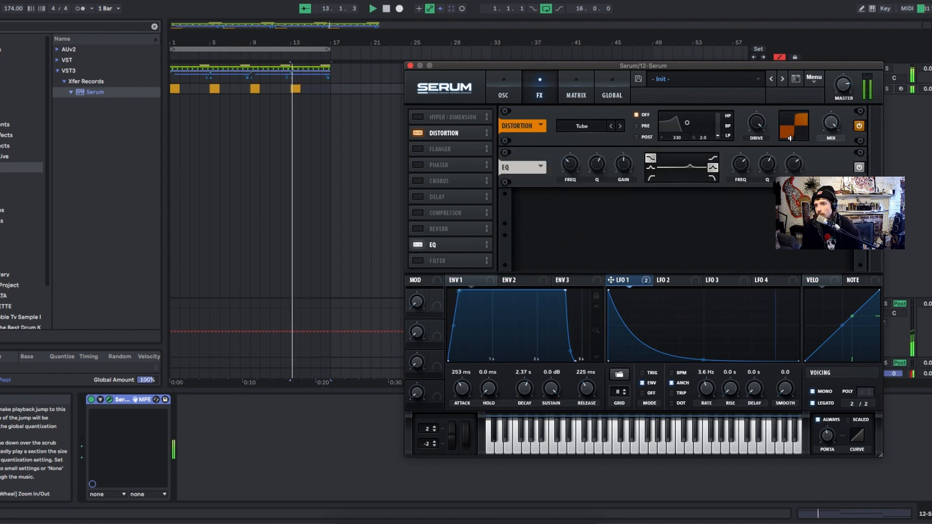
pyautogui.moveTo(742, 164); pyautogui.dragTo(723, 178)
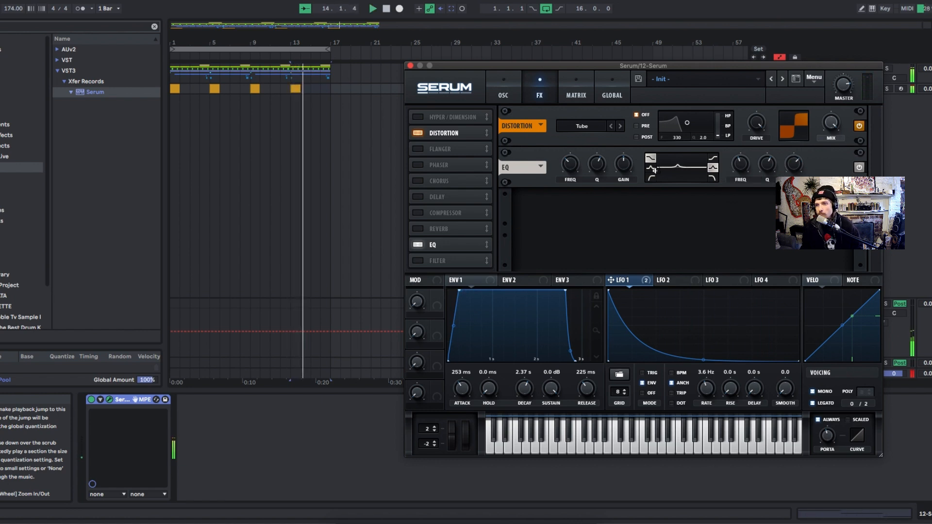
pyautogui.moveTo(620, 168)
pyautogui.mouseDown()
pyautogui.moveTo(621, 147)
pyautogui.moveTo(606, 171)
pyautogui.moveTo(610, 157)
pyautogui.mouseUp()
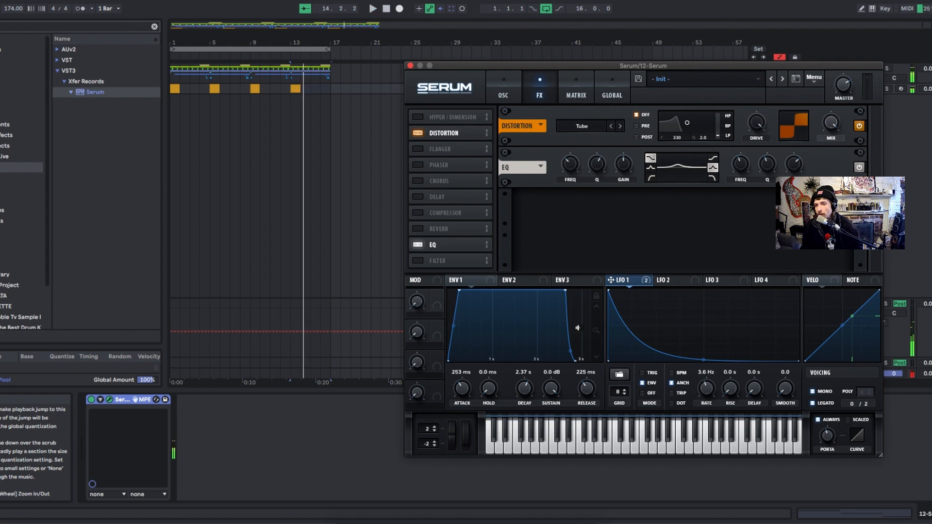
# Set Envelope 1's release to 520 ms, and close Serum to unfold its track with the first clip selected
pyautogui.moveTo(587, 383); pyautogui.dragTo(589, 372)
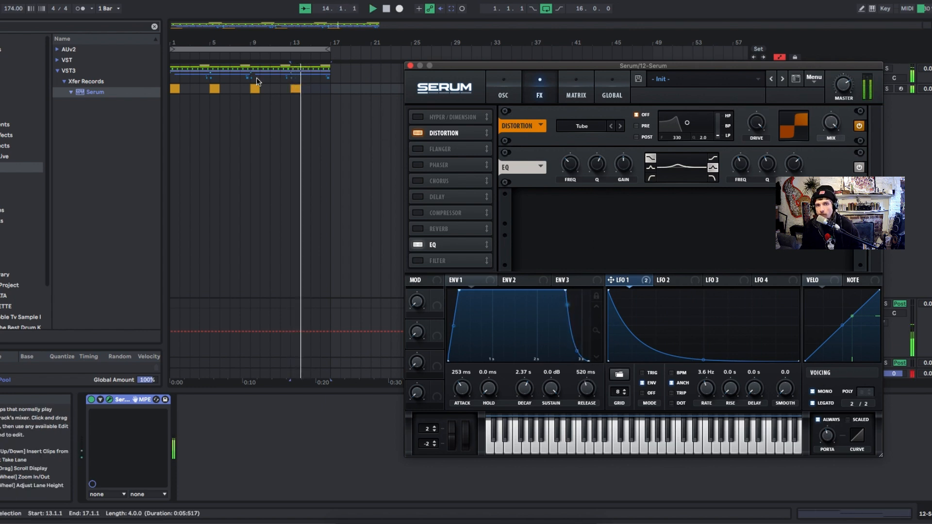
pyautogui.click(174, 89)
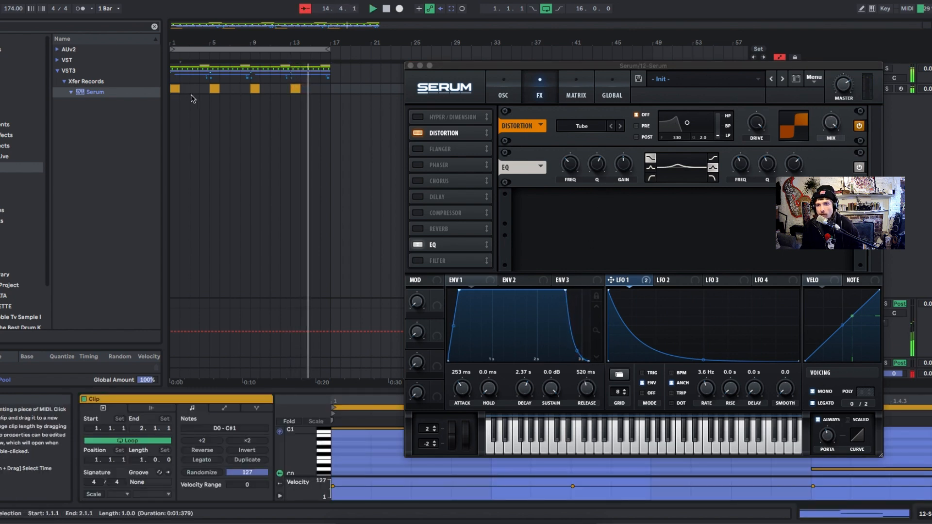
pyautogui.click(410, 66)
pyautogui.click(754, 89)
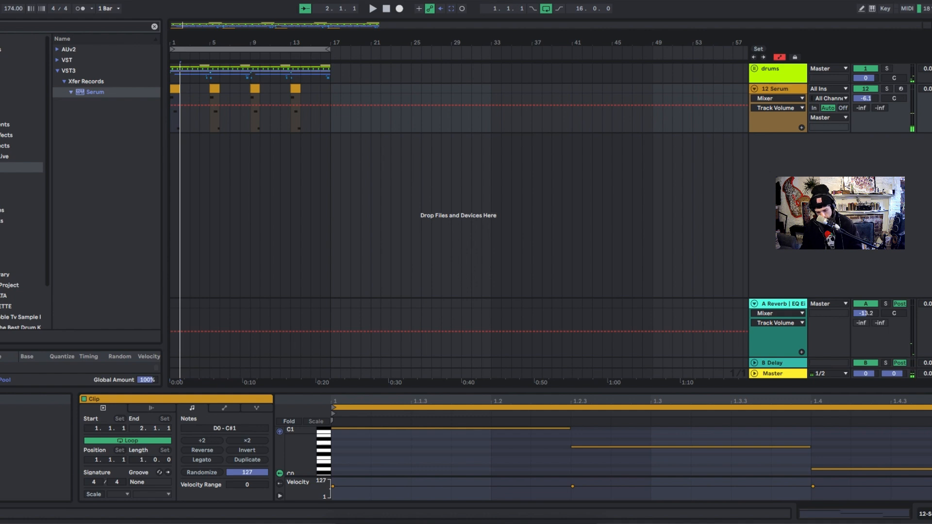
# Search the plug-ins for "filt" and load the Kilohearts kHs Filter on the Serum track
pyautogui.press('super+f')
pyautogui.write('filt')
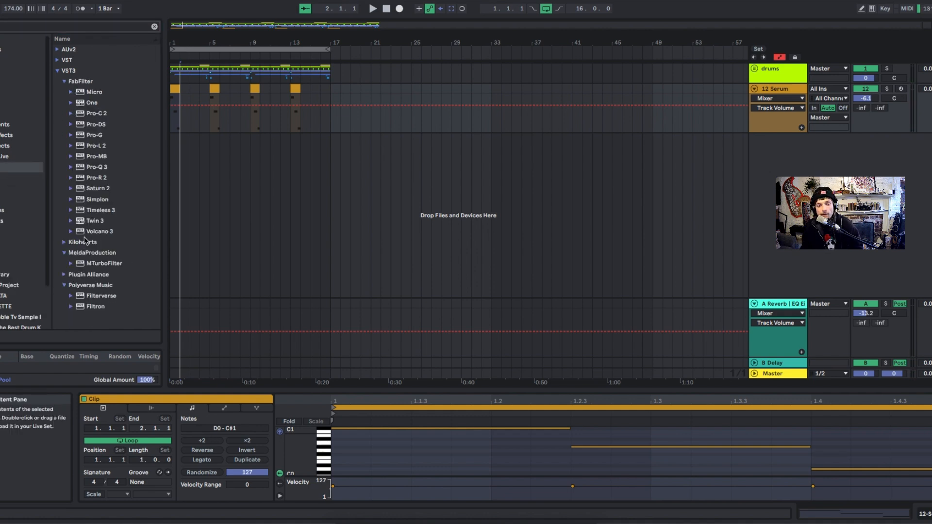
pyautogui.click(64, 242)
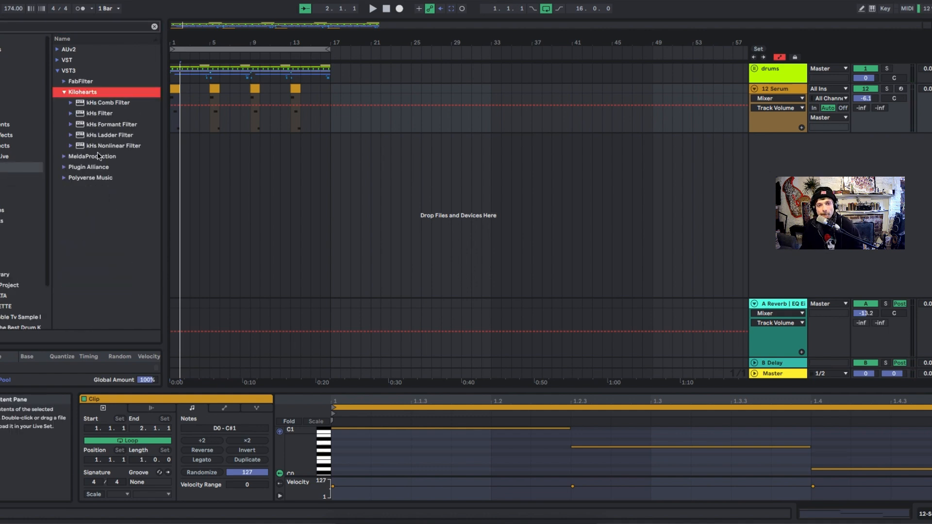
pyautogui.doubleClick(97, 113)
# Set the kHs Filter slope to 2 and adjust its low-pass cutoff while the bass plays
pyautogui.moveTo(429, 204); pyautogui.dragTo(429, 220)
pyautogui.moveTo(503, 229); pyautogui.dragTo(471, 226)
pyautogui.moveTo(429, 204); pyautogui.dragTo(430, 189)
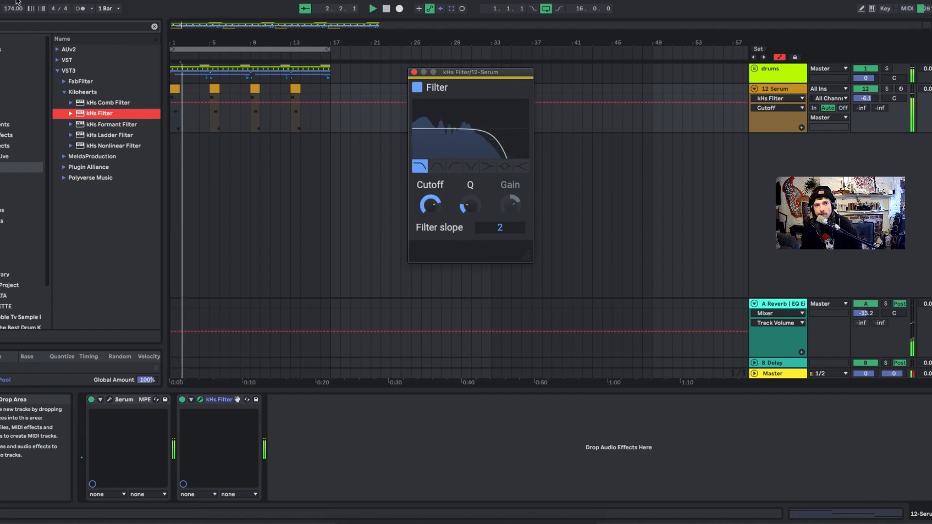
pyautogui.press('space')
# Add a Saturator to the Serum track with 36 dB of drive and reduce its output to about -8.9 dB
pyautogui.click(21, 135)
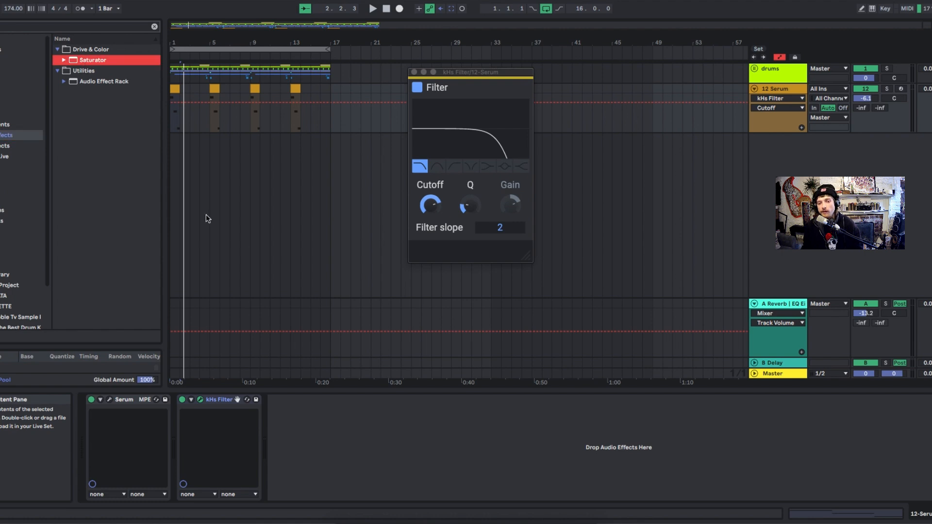
pyautogui.moveTo(206, 215); pyautogui.dragTo(294, 414)
pyautogui.press('space')
pyautogui.moveTo(385, 459); pyautogui.dragTo(386, 481)
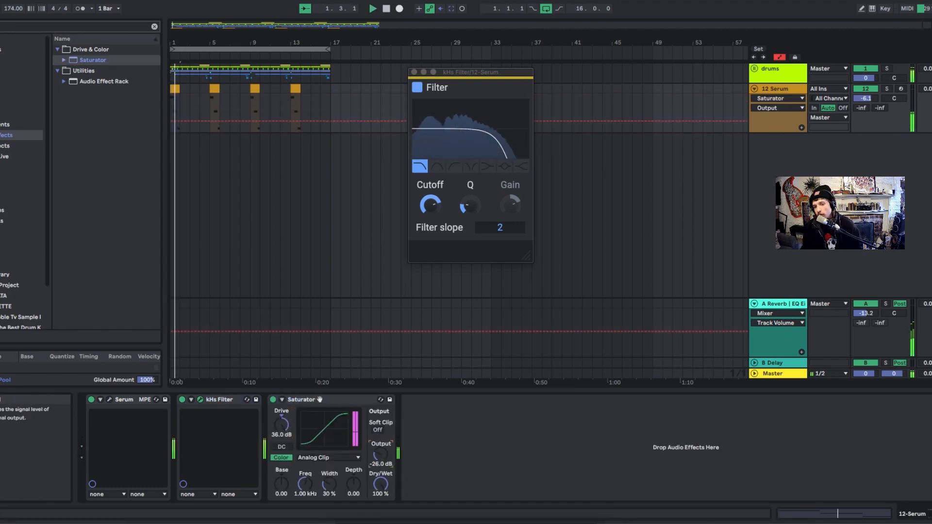
pyautogui.moveTo(381, 454); pyautogui.dragTo(381, 443)
pyautogui.press('space')
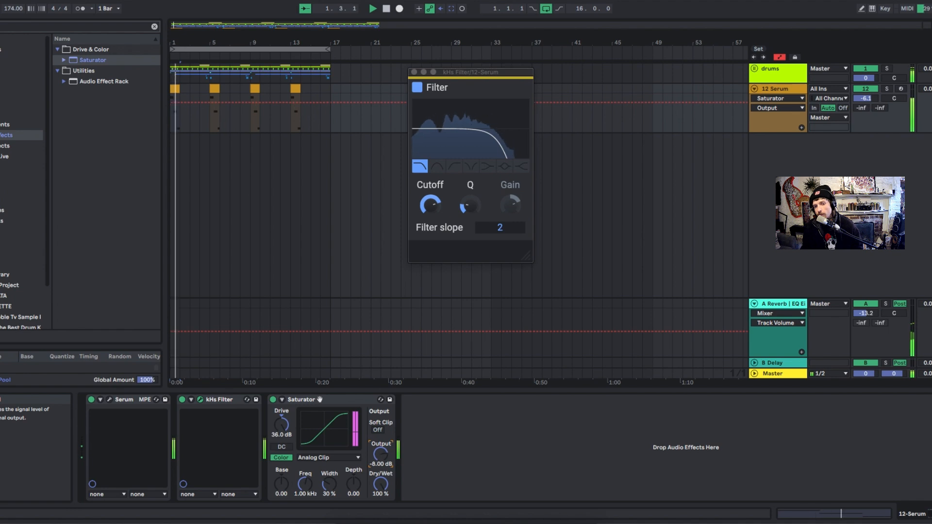
# Move the kHs Filter after the Saturator in the device chain and lower its cutoff to 2.24 kHz
pyautogui.moveTo(221, 400); pyautogui.dragTo(401, 423)
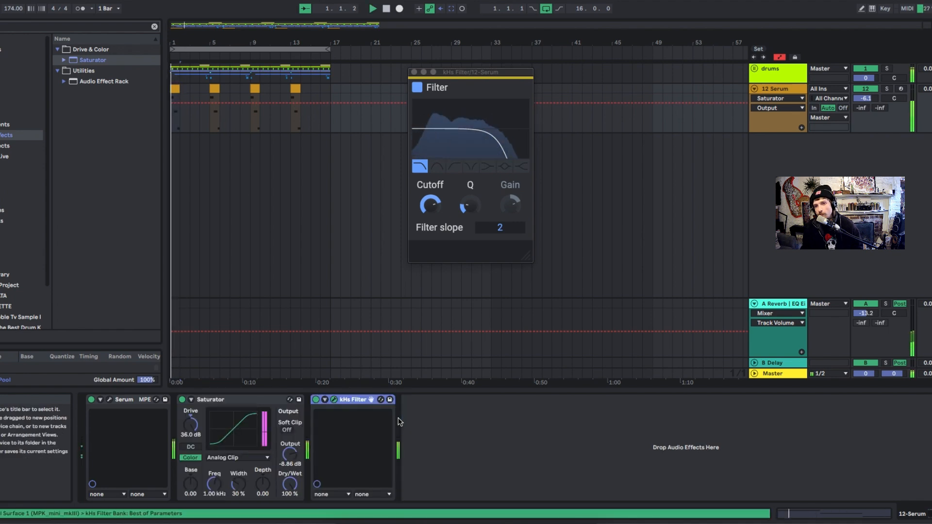
pyautogui.moveTo(431, 203)
pyautogui.mouseDown()
pyautogui.moveTo(431, 235)
pyautogui.moveTo(432, 207)
pyautogui.mouseUp()
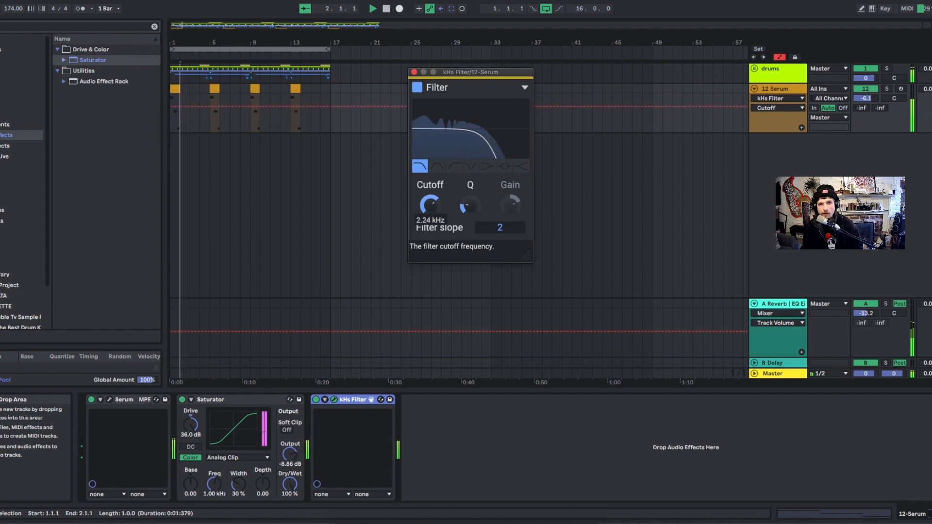
# Draw a filter cutoff automation ramp rising from the minimum at 1.1.1 to about 1.1.3 on the Serum track
pyautogui.moveTo(179, 39); pyautogui.dragTo(173, 132)
pyautogui.click(174, 108)
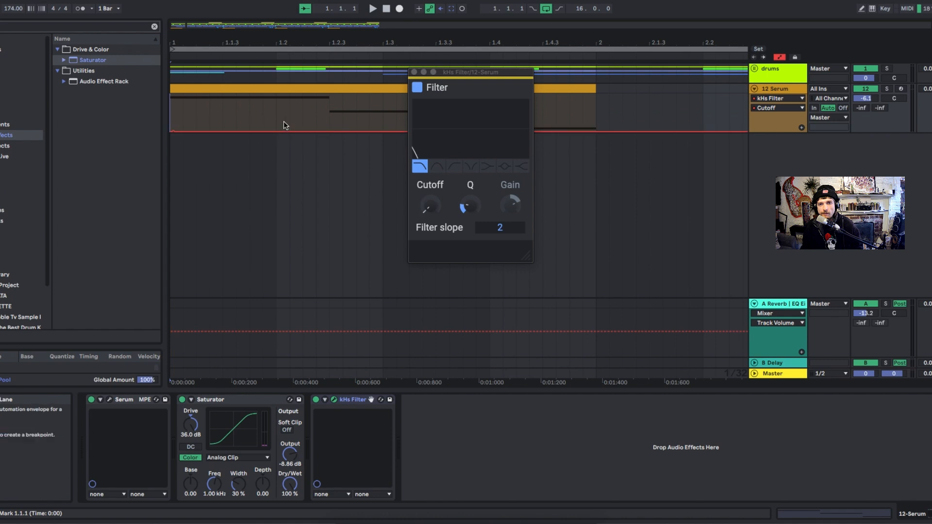
pyautogui.moveTo(285, 125); pyautogui.dragTo(222, 97)
pyautogui.press('space')
pyautogui.press('space')
pyautogui.moveTo(207, 174); pyautogui.dragTo(172, 171)
pyautogui.press('space')
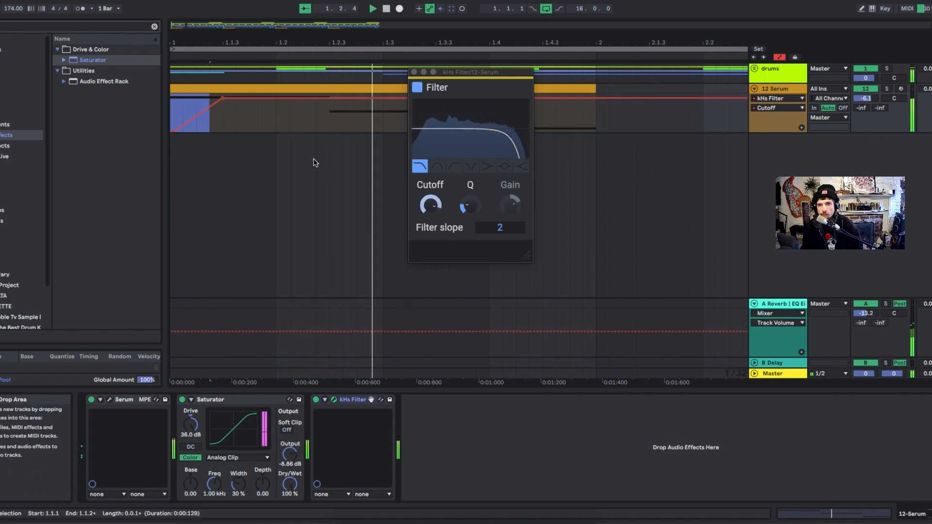
# Lengthen the first cutoff ramp slightly, ending at 9.93 kHz, and bend it into an upward curve
pyautogui.press('space')
pyautogui.moveTo(219, 96); pyautogui.dragTo(235, 96)
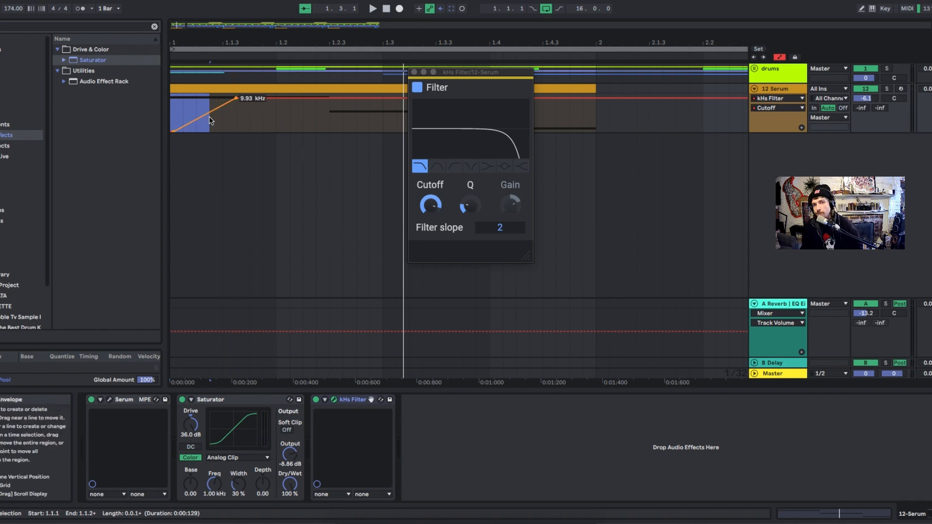
pyautogui.press('space')
pyautogui.press('space')
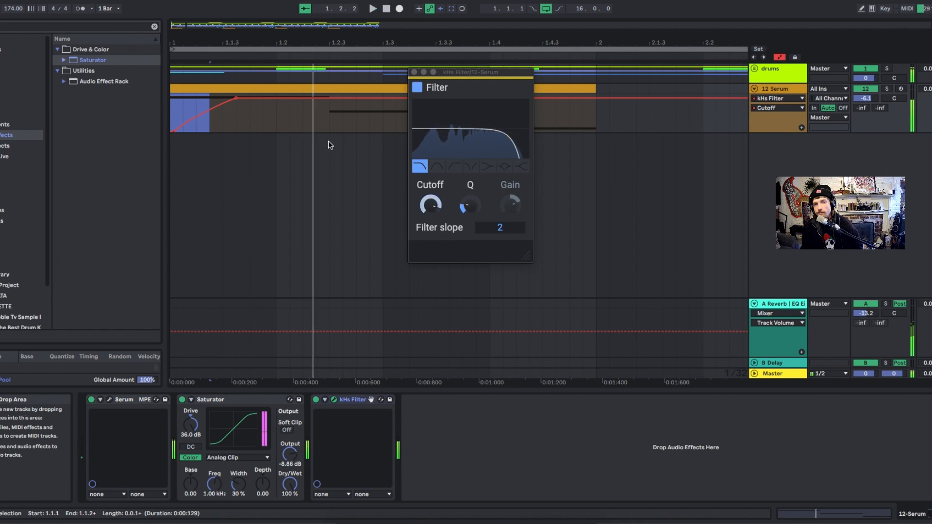
# Duplicate the first note's cutoff automation, 1.1.1 to 1.2.3, onto the second and third bass notes
pyautogui.moveTo(330, 127); pyautogui.dragTo(164, 122)
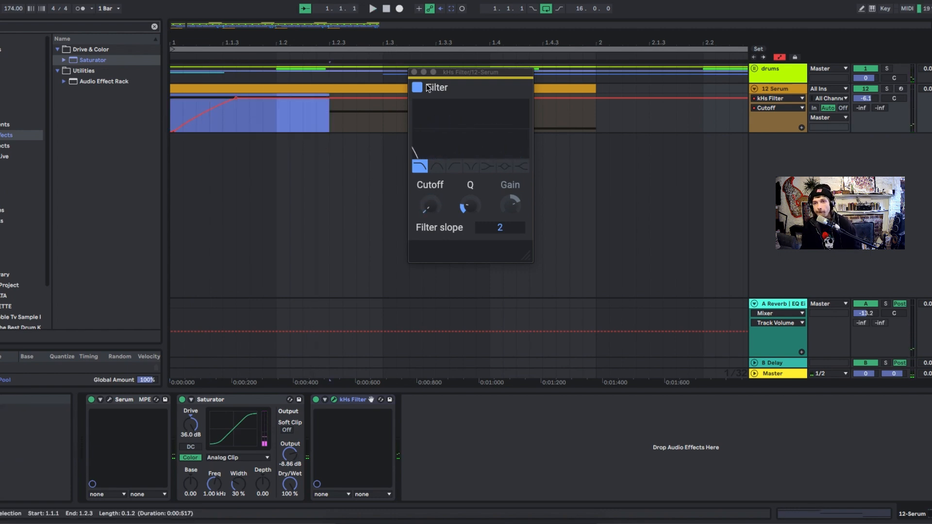
pyautogui.press('super+d')
pyautogui.moveTo(428, 72); pyautogui.dragTo(507, 235)
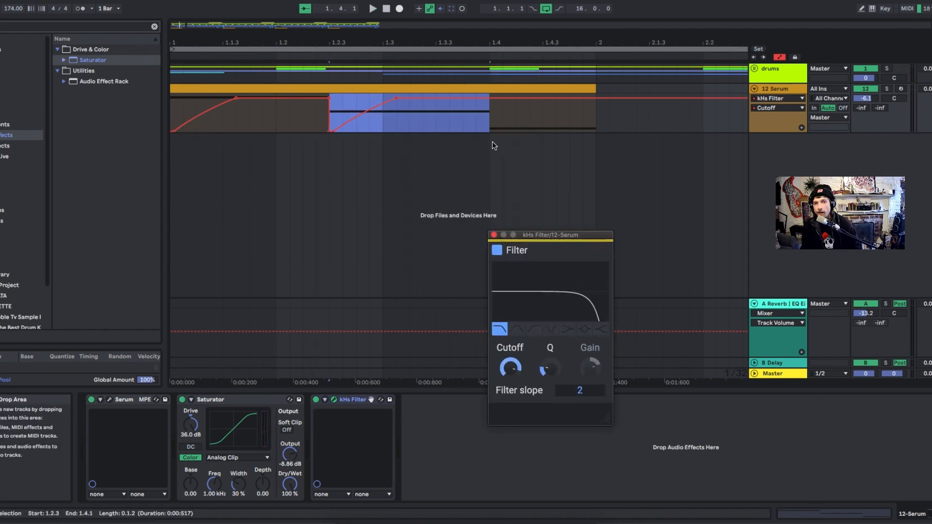
pyautogui.moveTo(490, 127); pyautogui.dragTo(355, 130)
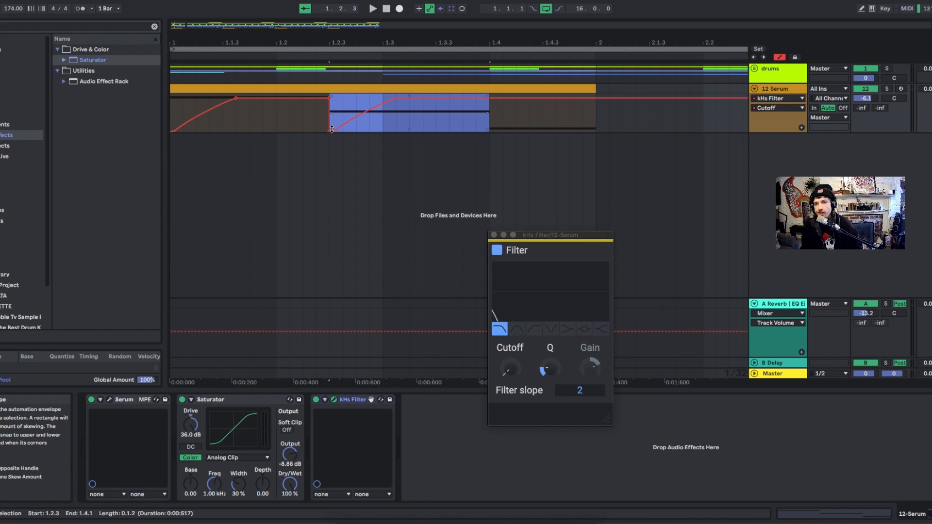
pyautogui.press('super+d')
pyautogui.press('space')
pyautogui.press('space')
# Raise the starting points of the cutoff ramps in the first Serum clip to about 393 Hz
pyautogui.moveTo(447, 40); pyautogui.dragTo(280, 39)
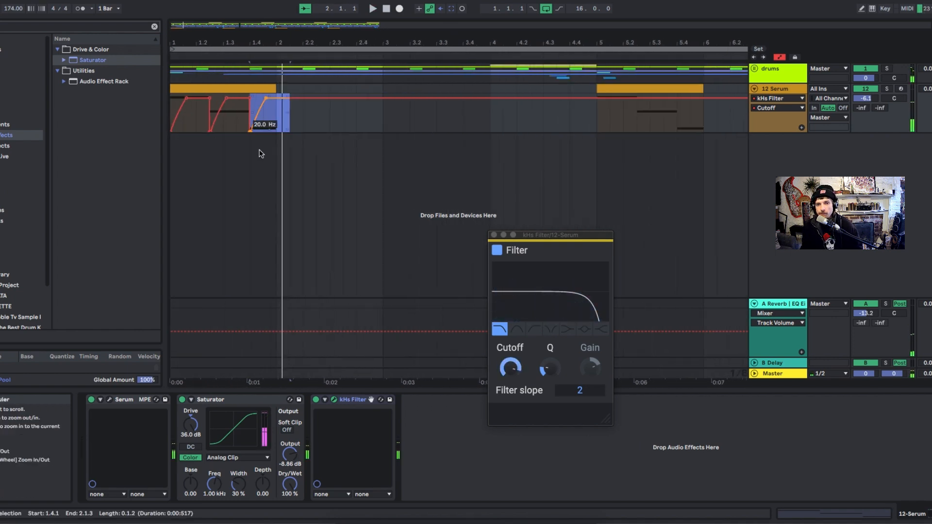
pyautogui.click(270, 88)
pyautogui.press('space')
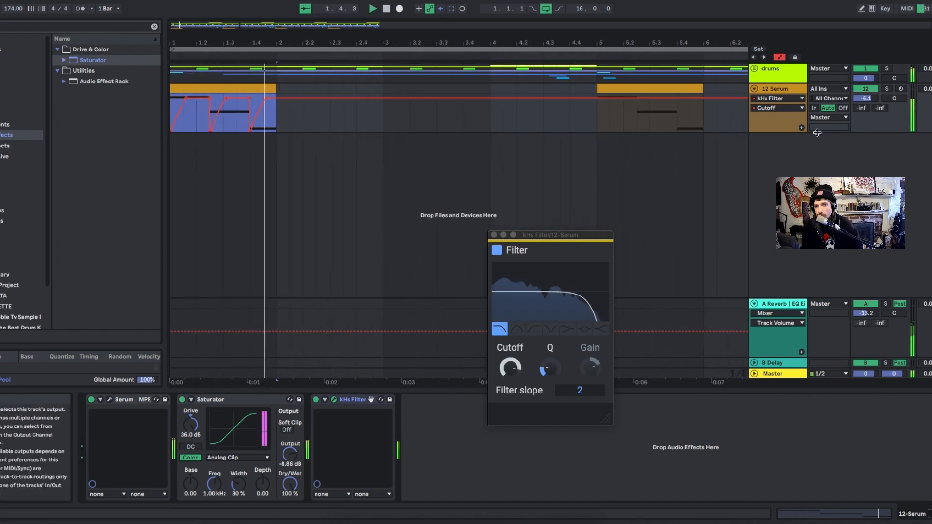
pyautogui.press('space')
pyautogui.moveTo(176, 128); pyautogui.dragTo(183, 115)
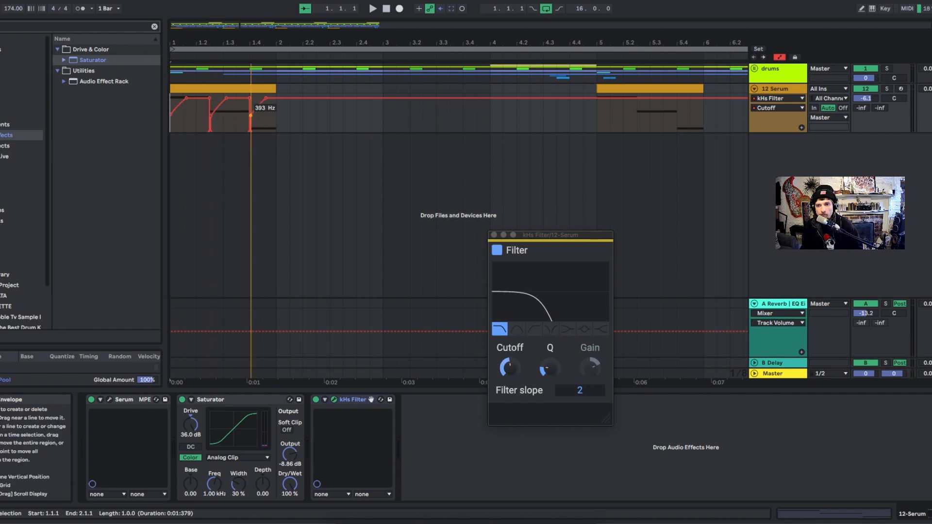
# Raise the kHs Filter's Q to 0.488 and override its cutoff by hand during playback
pyautogui.press('space')
pyautogui.click(554, 369)
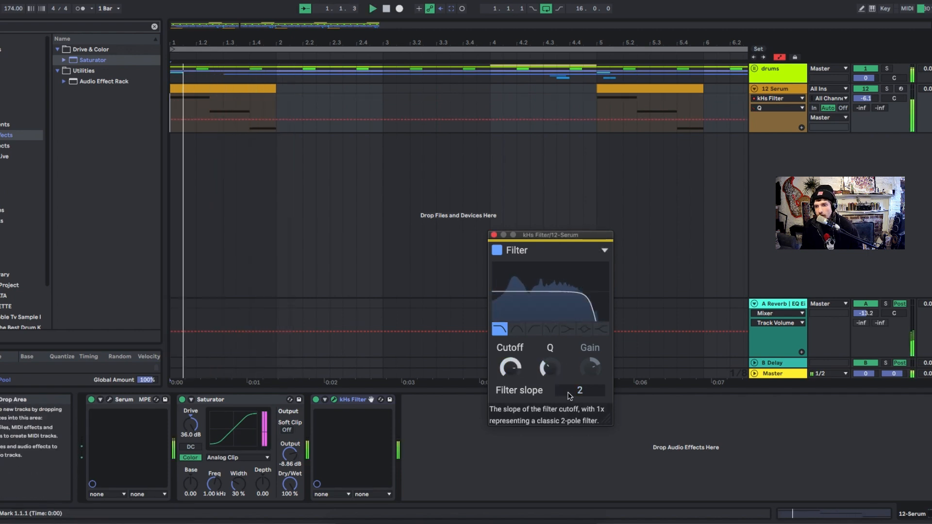
pyautogui.click(510, 370)
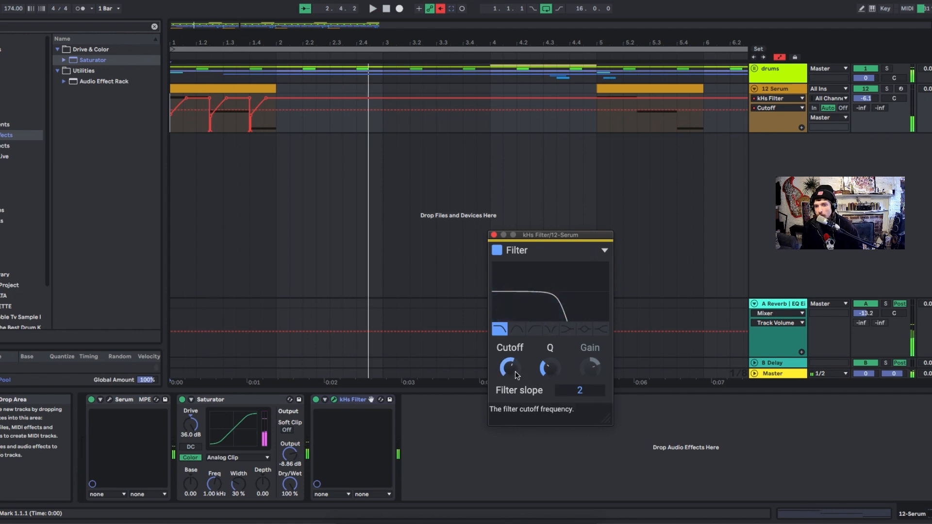
# Audition the bass repeatedly while lowering the filter cutoff by hand to near its minimum
pyautogui.press('space')
pyautogui.press('space')
pyautogui.press('space')
pyautogui.press('space')
pyautogui.press('space')
pyautogui.press('space')
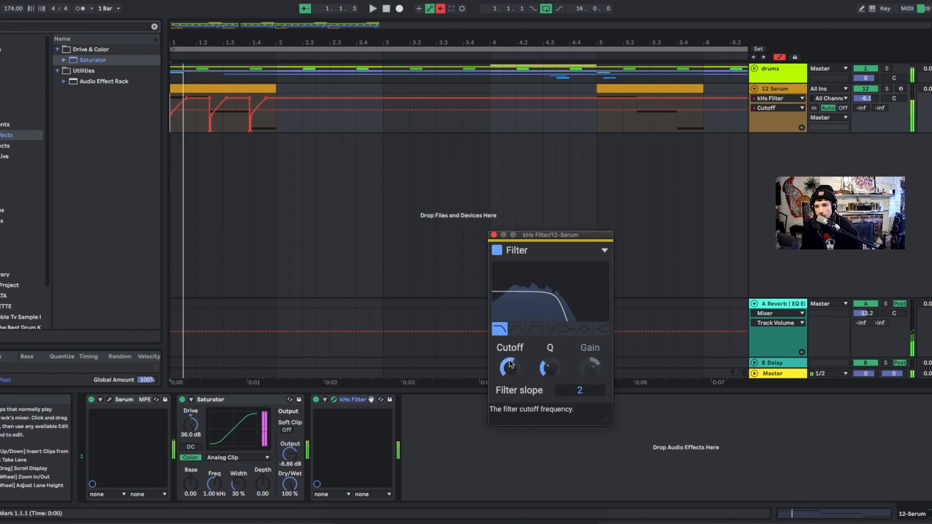
pyautogui.press('space')
pyautogui.moveTo(510, 364)
pyautogui.mouseDown()
pyautogui.moveTo(510, 330)
pyautogui.moveTo(510, 380)
pyautogui.mouseUp()
pyautogui.press('space')
pyautogui.press('space')
pyautogui.press('space')
pyautogui.press('space')
pyautogui.press('space')
pyautogui.press('space')
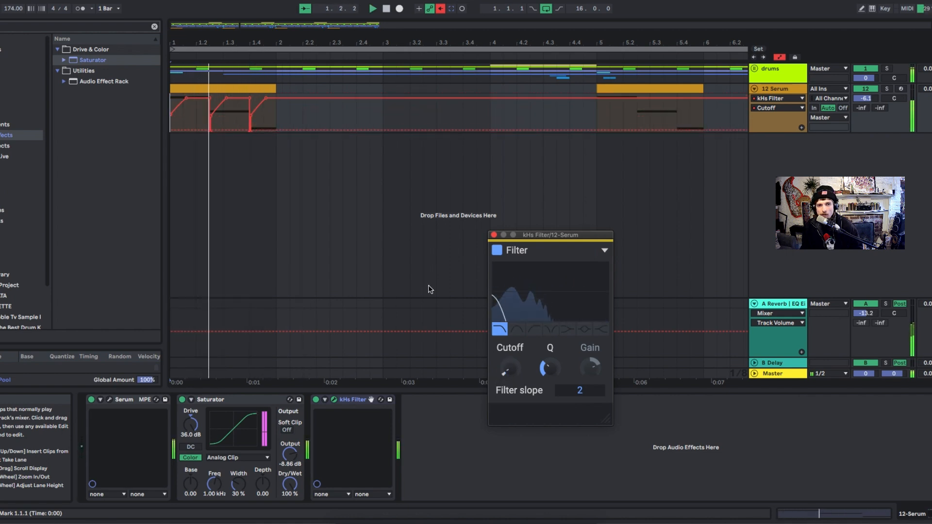
pyautogui.press('space')
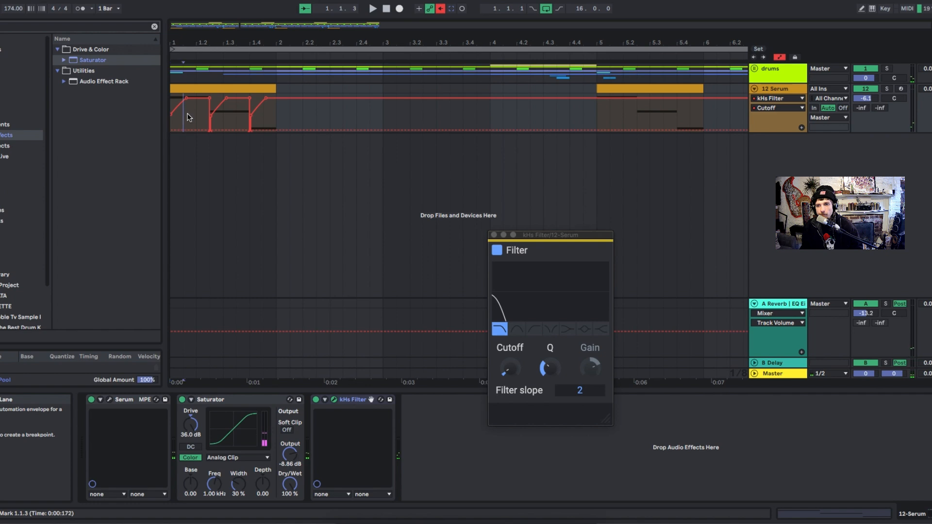
# Raise the filter cutoff by hand to 7.69 kHz while playing the bass
pyautogui.press('space')
pyautogui.press('space')
pyautogui.moveTo(507, 368); pyautogui.dragTo(507, 319)
pyautogui.press('space')
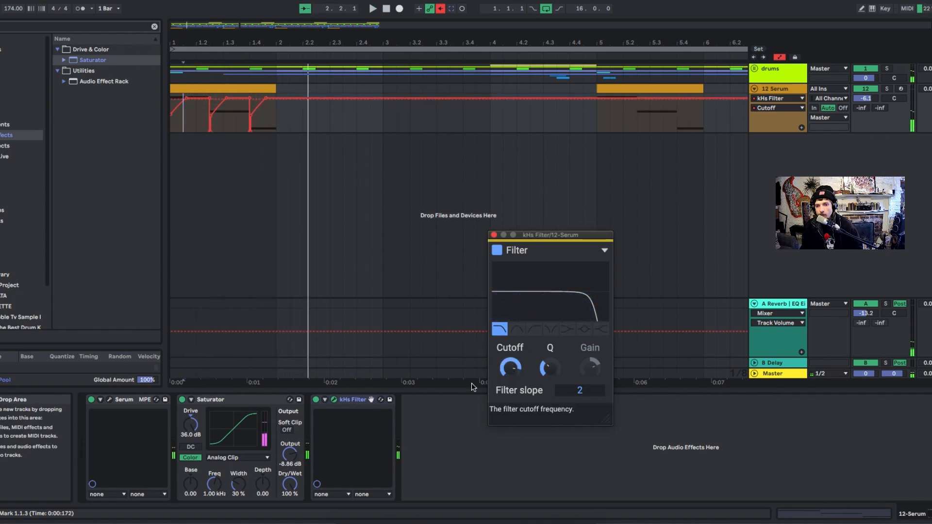
# Unfold the kHs Filter parameters and delete the cutoff automation
pyautogui.click(323, 399)
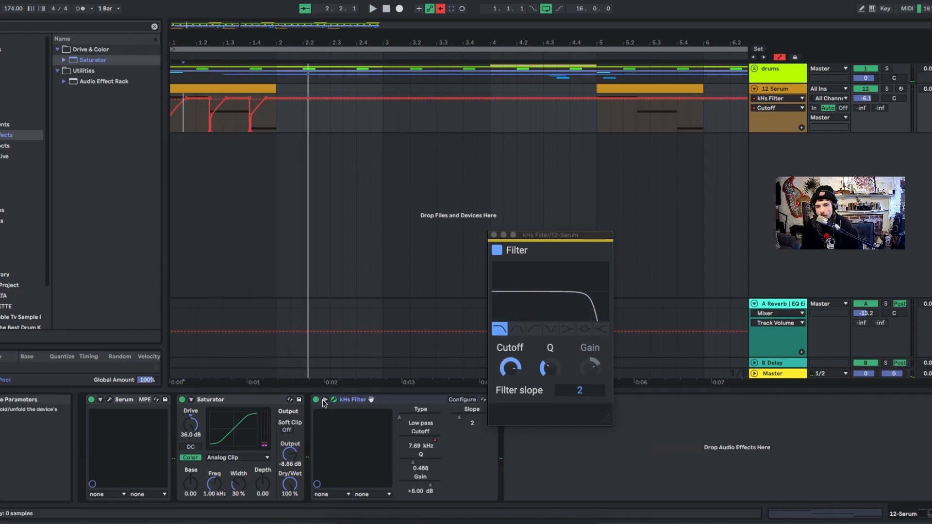
pyautogui.rightClick(436, 443)
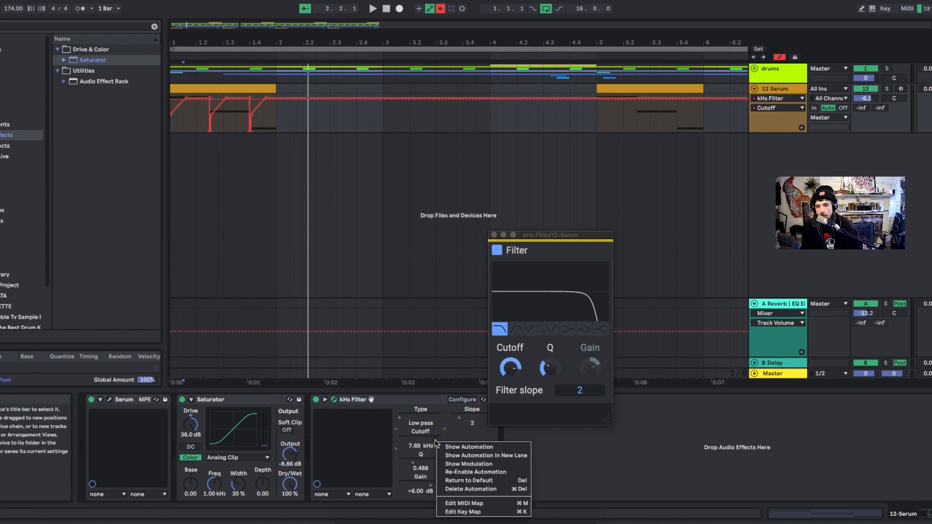
pyautogui.click(454, 490)
pyautogui.press('space')
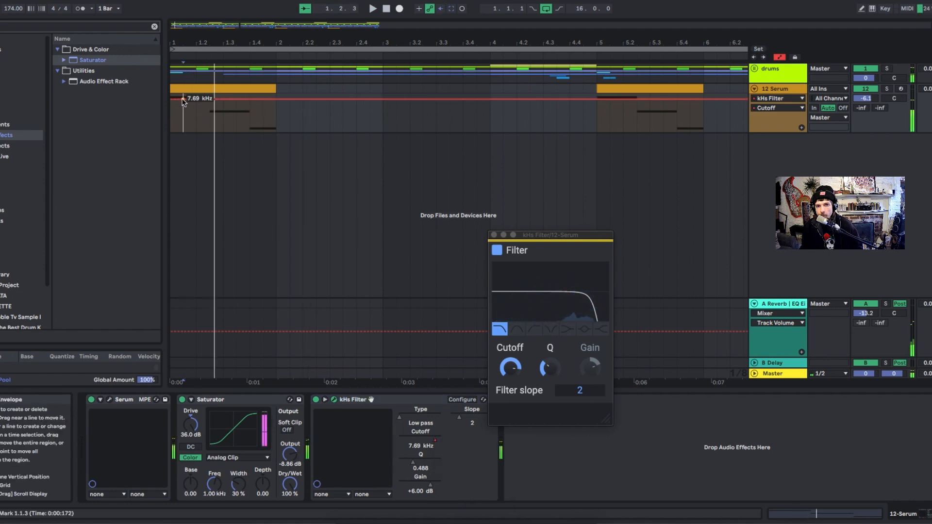
# Draw new low cutoff automation with separate rises and falls over the first two bass notes
pyautogui.click(184, 100)
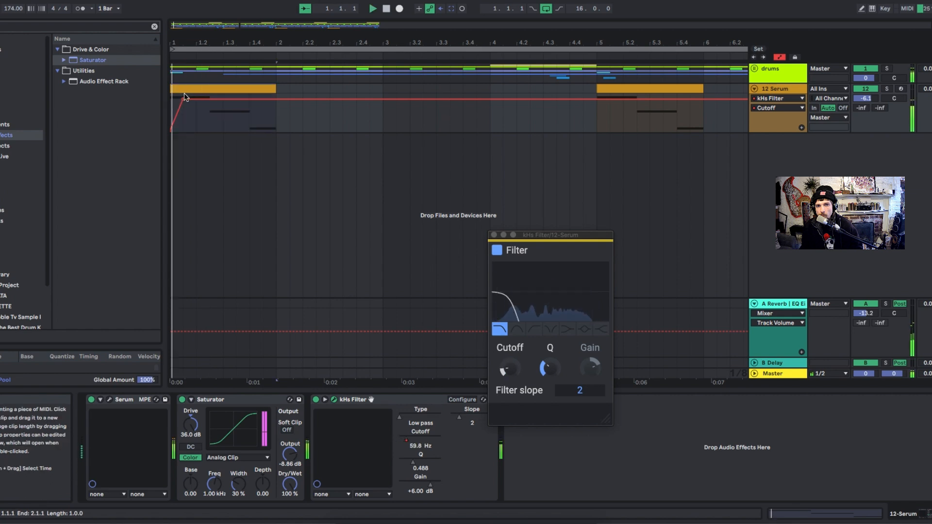
pyautogui.moveTo(184, 99); pyautogui.dragTo(215, 125)
pyautogui.click(212, 119)
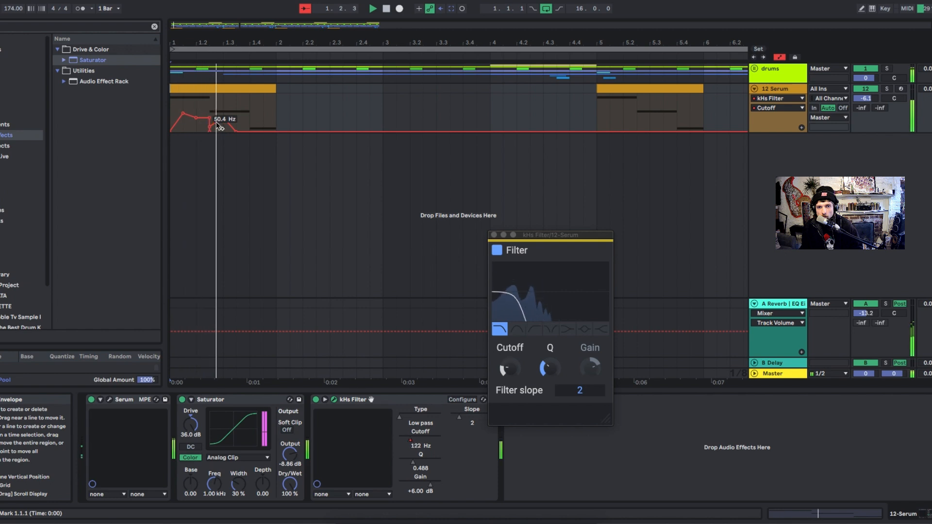
# Draw the cutoff automation rising from the third bass note at 1.4 to 20.5 kHz at about bar 2.4
pyautogui.click(252, 118)
pyautogui.press('space')
pyautogui.moveTo(251, 131)
pyautogui.mouseDown()
pyautogui.moveTo(252, 119)
pyautogui.moveTo(276, 102)
pyautogui.moveTo(357, 94)
pyautogui.mouseUp()
pyautogui.press('space')
pyautogui.press('space')
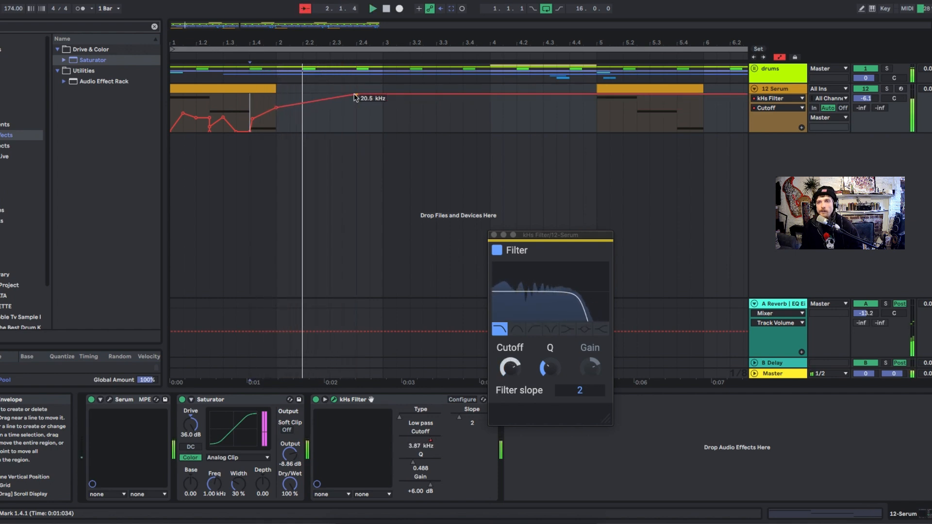
# Raise the Serum track's send to the A Reverb return to -15.3 dB and audition the bass
pyautogui.press('space')
pyautogui.press('space')
pyautogui.moveTo(862, 107); pyautogui.dragTo(861, 77)
pyautogui.press('space')
pyautogui.press('space')
pyautogui.moveTo(303, 115); pyautogui.dragTo(10, 147)
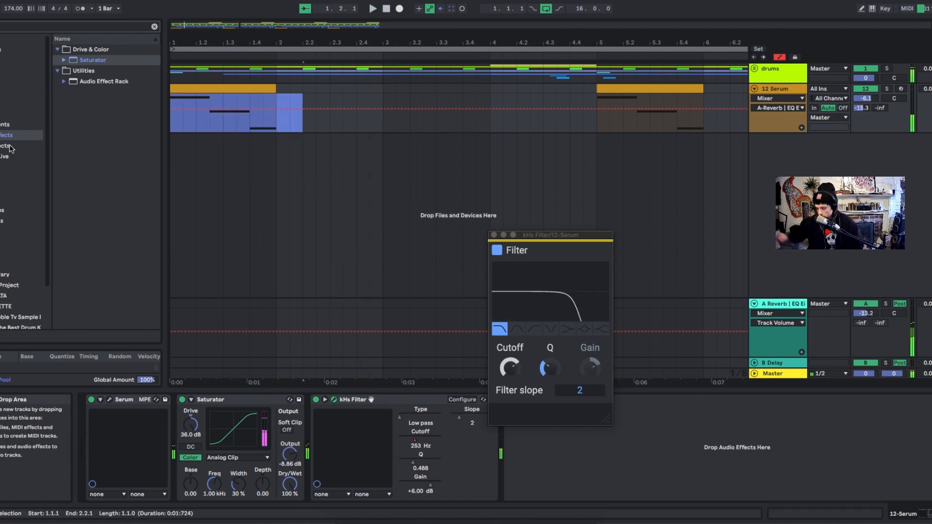
pyautogui.press('space')
pyautogui.press('space')
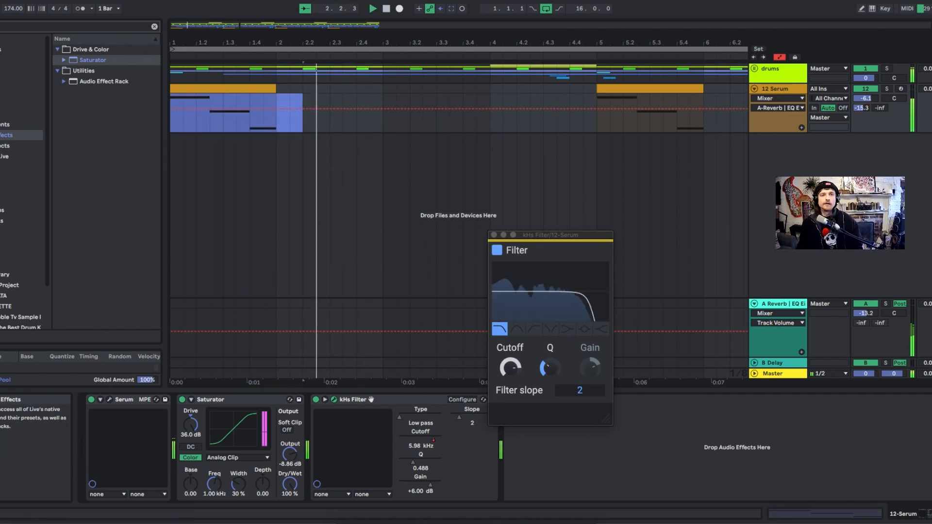
# Find FabFilter Pro-L 2 among the VST3 plug-ins and add it to the Serum bass track after the kHs Filter
pyautogui.click(4, 24)
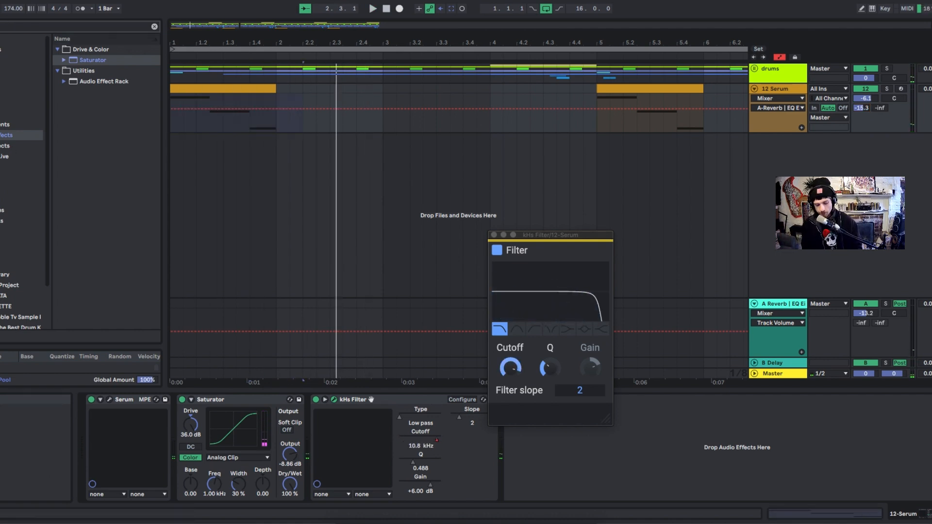
pyautogui.press('BackSpace')
pyautogui.press('BackSpace')
pyautogui.press('BackSpace')
pyautogui.press('BackSpace')
pyautogui.press('BackSpace')
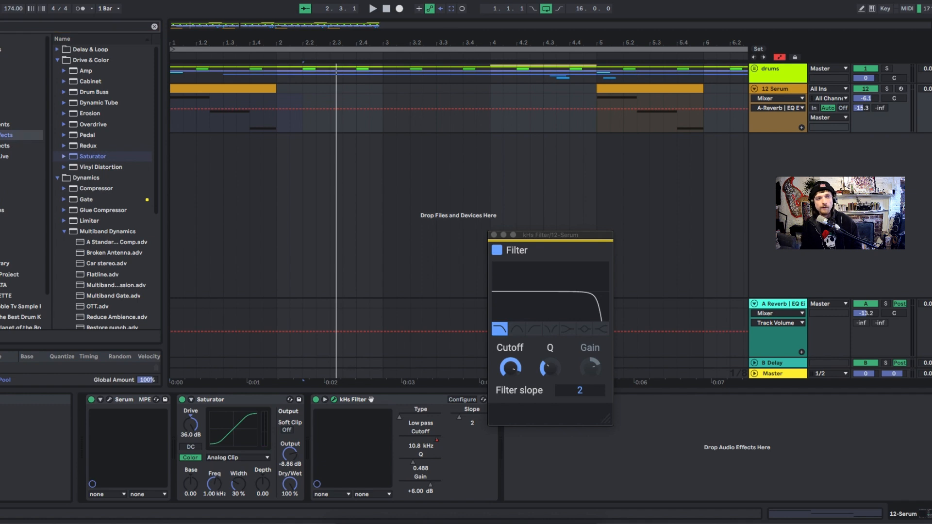
pyautogui.write('rev')
pyautogui.click(1, 167)
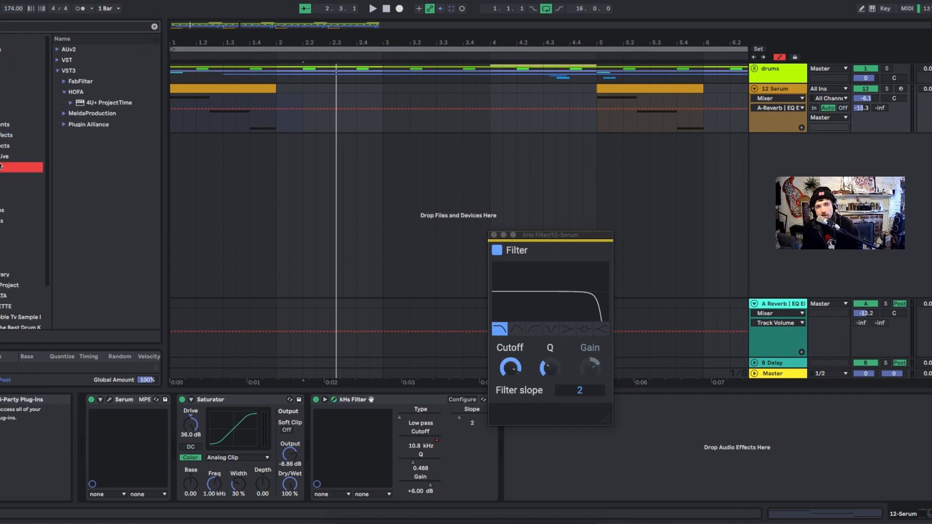
pyautogui.click(71, 83)
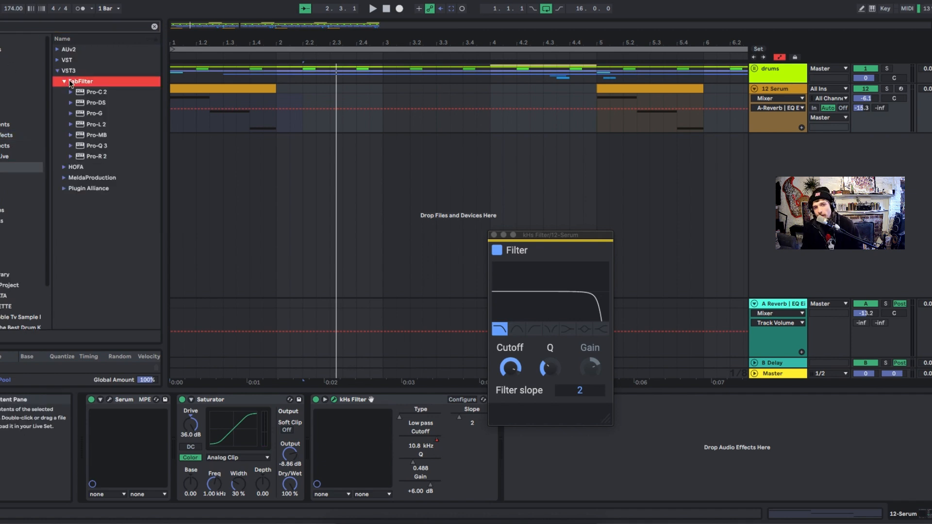
pyautogui.click(89, 126)
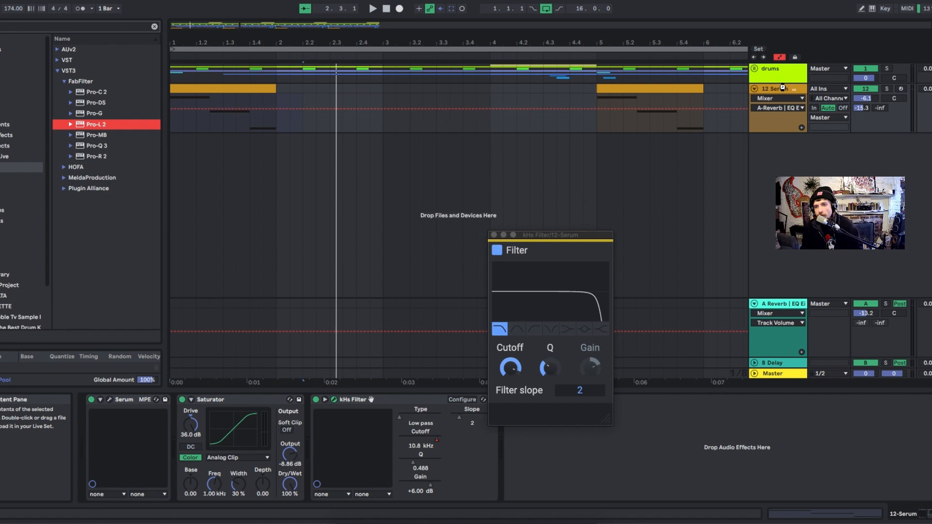
# Raise the Pro-L 2 gain to +9.25 dB while auditioning the bass
pyautogui.press('space')
pyautogui.moveTo(503, 419); pyautogui.dragTo(506, 371)
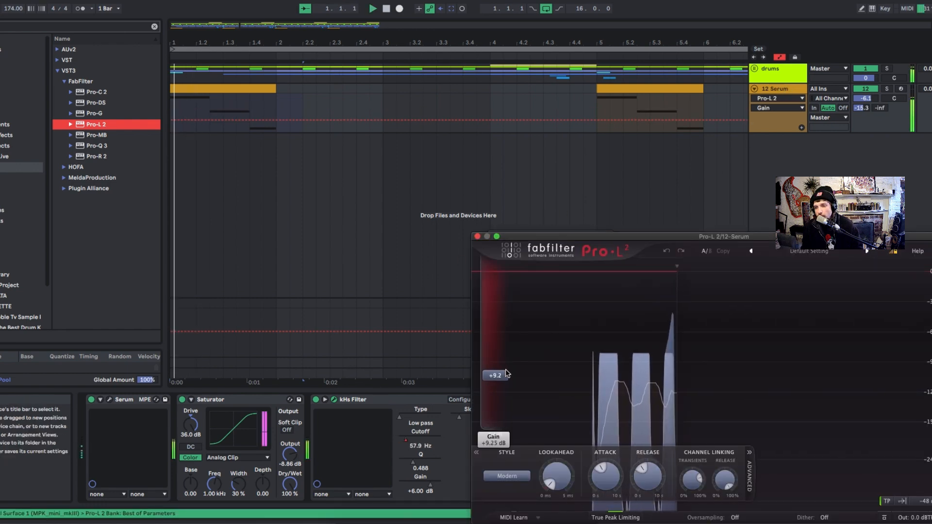
pyautogui.press('space')
pyautogui.press('space')
# Turn the Pro-L 2 attack down to its minimum and set its release to 0 ms
pyautogui.moveTo(606, 476); pyautogui.dragTo(606, 508)
pyautogui.press('space')
pyautogui.press('space')
pyautogui.press('space')
pyautogui.moveTo(648, 476); pyautogui.dragTo(648, 508)
pyautogui.press('space')
pyautogui.press('space')
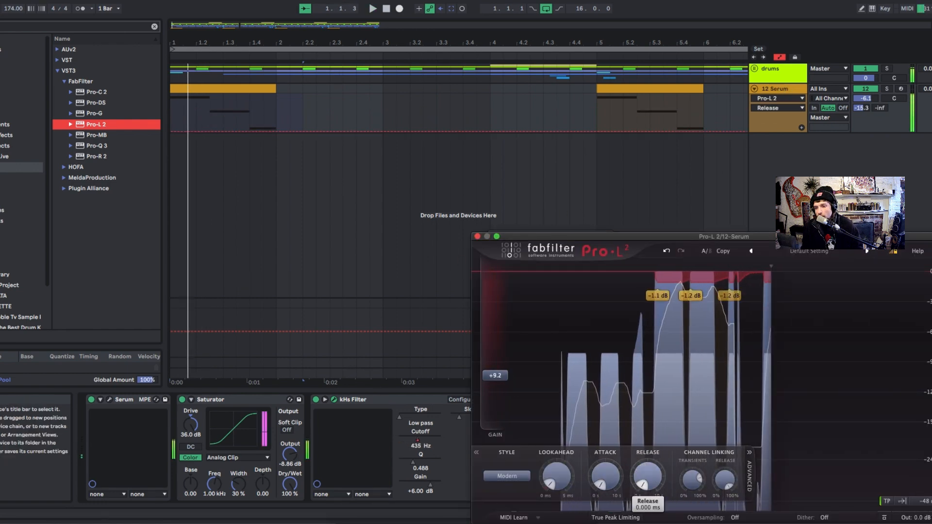
# Lower the release channel linking in Pro-L 2 and audition the bass
pyautogui.moveTo(725, 480); pyautogui.dragTo(725, 511)
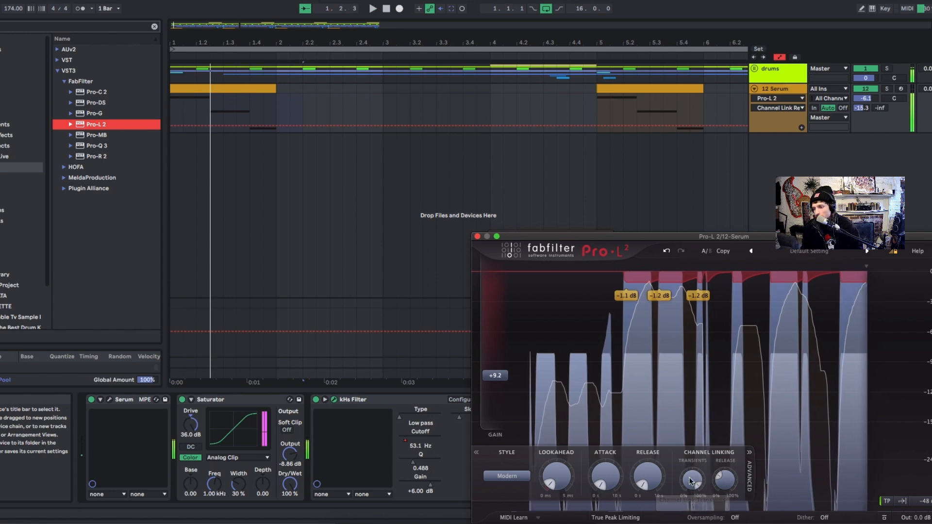
pyautogui.press('space')
pyautogui.press('space')
pyautogui.press('space')
pyautogui.press('space')
pyautogui.press('space')
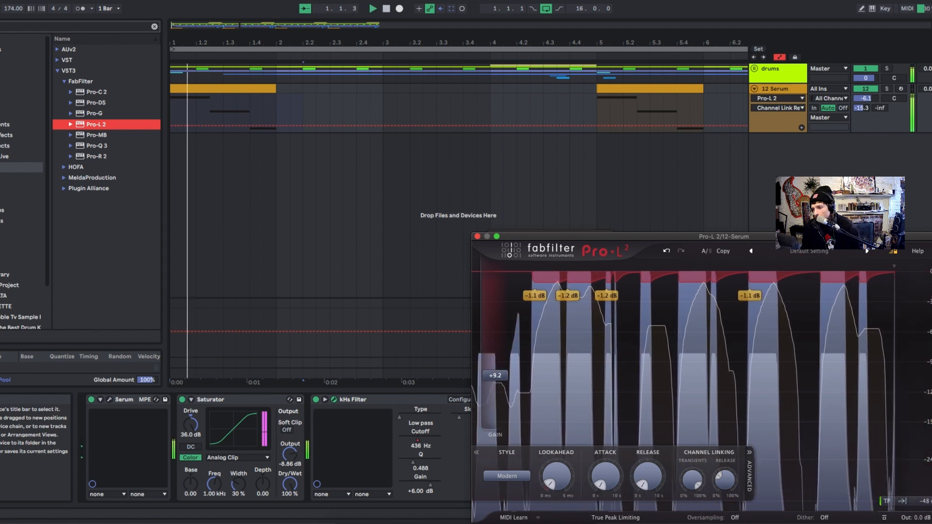
# Set the Pro-L 2 output level to -0.5 dB and replay the bass
pyautogui.press('space')
pyautogui.moveTo(916, 517); pyautogui.dragTo(915, 523)
pyautogui.press('space')
pyautogui.press('space')
pyautogui.press('space')
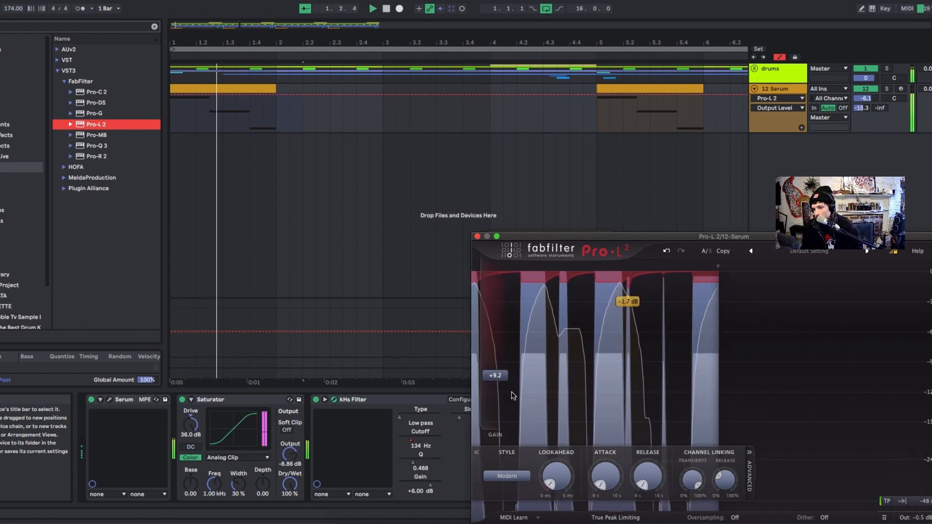
# Set the Pro-L 2 gain to +4.61 dB and close the limiter window
pyautogui.press('space')
pyautogui.moveTo(495, 376); pyautogui.dragTo(496, 399)
pyautogui.press('space')
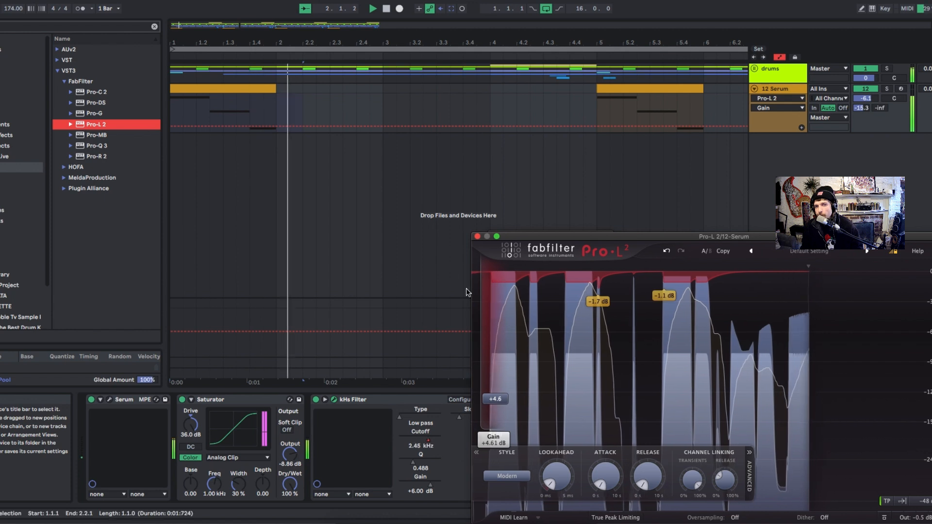
pyautogui.click(477, 237)
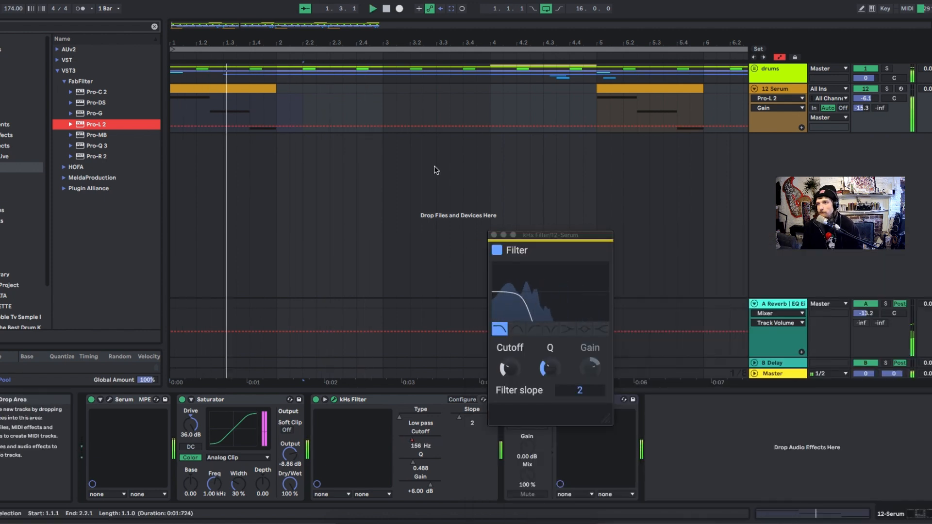
# Audition the limited bass and lower the Serum track's volume to -11.3 dB
pyautogui.press('space')
pyautogui.press('space')
pyautogui.press('space')
pyautogui.moveTo(927, 89)
pyautogui.mouseDown()
pyautogui.moveTo(927, 80)
pyautogui.moveTo(927, 90)
pyautogui.mouseUp()
pyautogui.press('space')
pyautogui.press('space')
pyautogui.press('space')
pyautogui.click(866, 99)
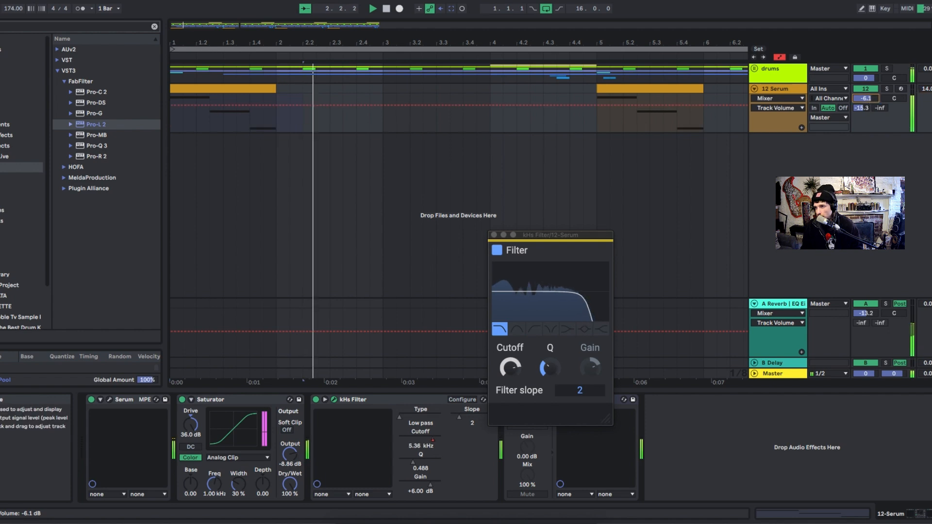
pyautogui.moveTo(867, 99); pyautogui.dragTo(867, 104)
pyautogui.press('space')
pyautogui.press('space')
pyautogui.press('space')
pyautogui.press('space')
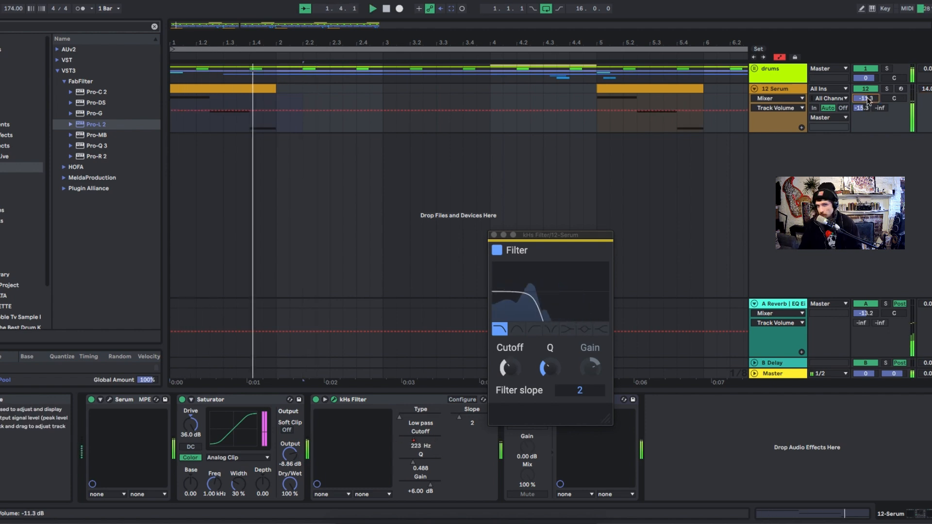
# Close the filter window, search the browser for Serum and add it as a new MIDI track
pyautogui.click(494, 235)
pyautogui.press('space')
pyautogui.press('space')
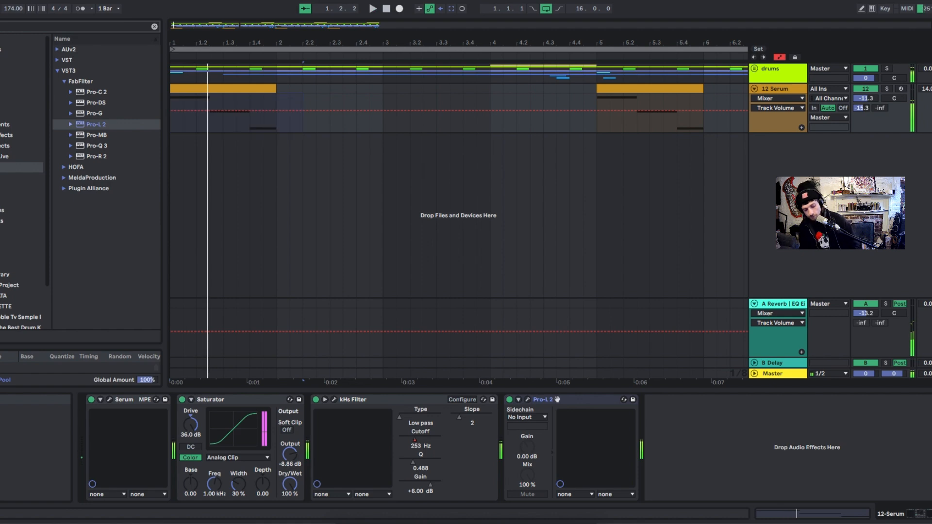
pyautogui.press('super+f')
pyautogui.write('serum')
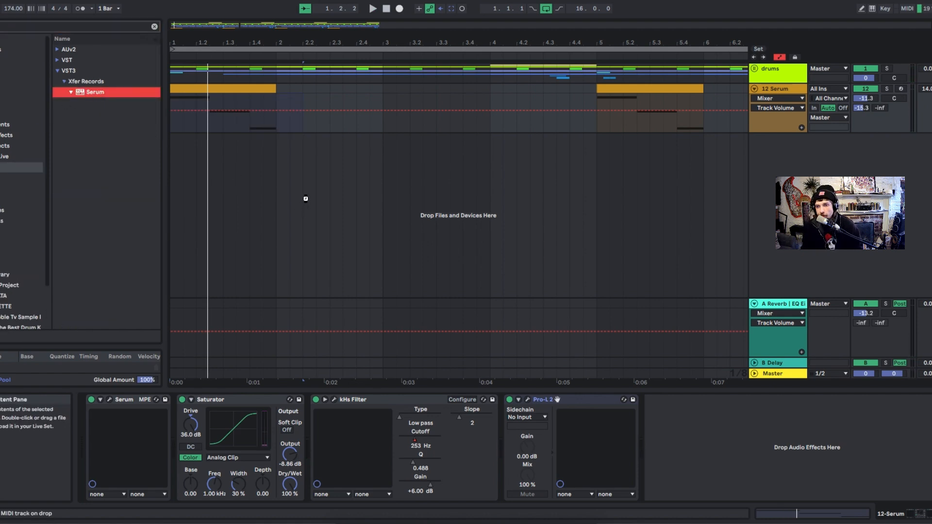
pyautogui.moveTo(305, 199); pyautogui.dragTo(306, 200)
# Load the Analog wavetable Basic Shapes into oscillator A of the new Serum
pyautogui.click(644, 198)
pyautogui.moveTo(641, 208)
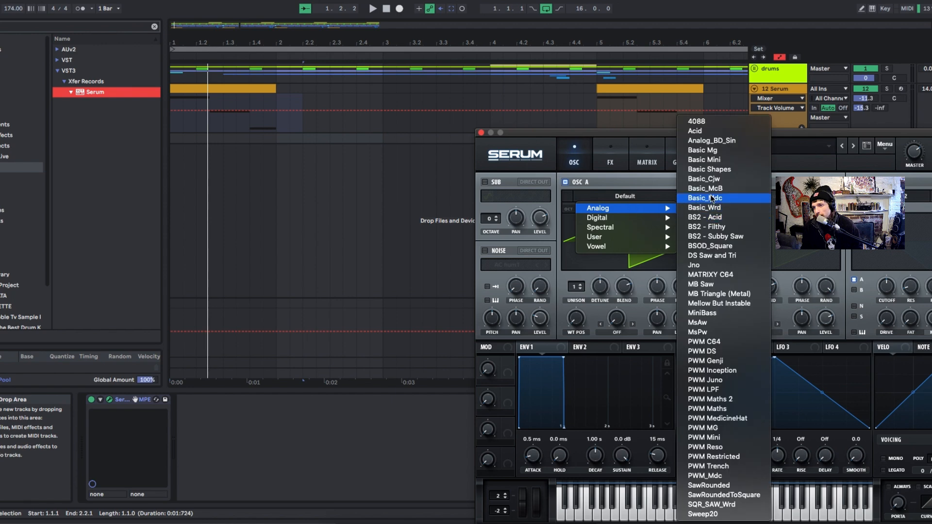
pyautogui.click(715, 174)
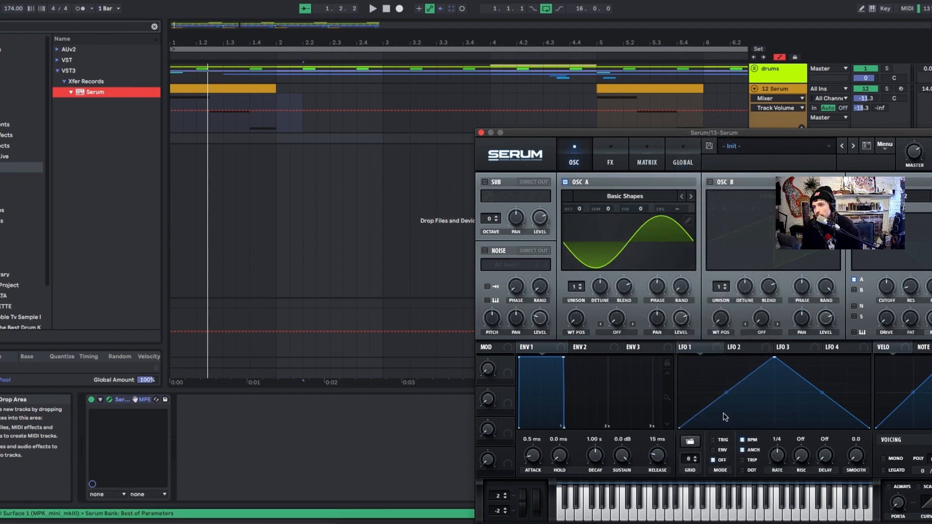
# Enable oscillator B with Basic Shapes at octave +3 and modulate its level with LFO 1 at a one-bar rate
pyautogui.click(710, 182)
pyautogui.click(724, 198)
pyautogui.moveTo(766, 211)
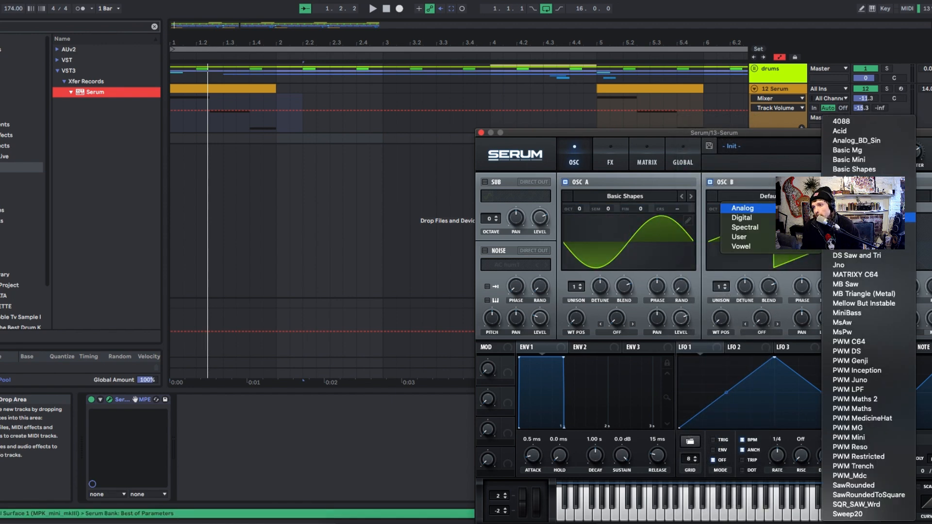
pyautogui.click(870, 170)
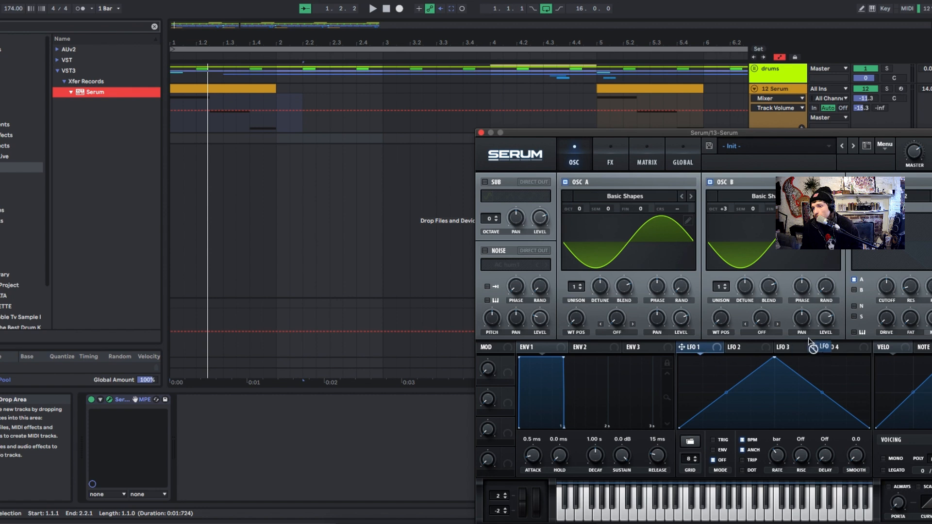
pyautogui.moveTo(825, 324); pyautogui.dragTo(825, 316)
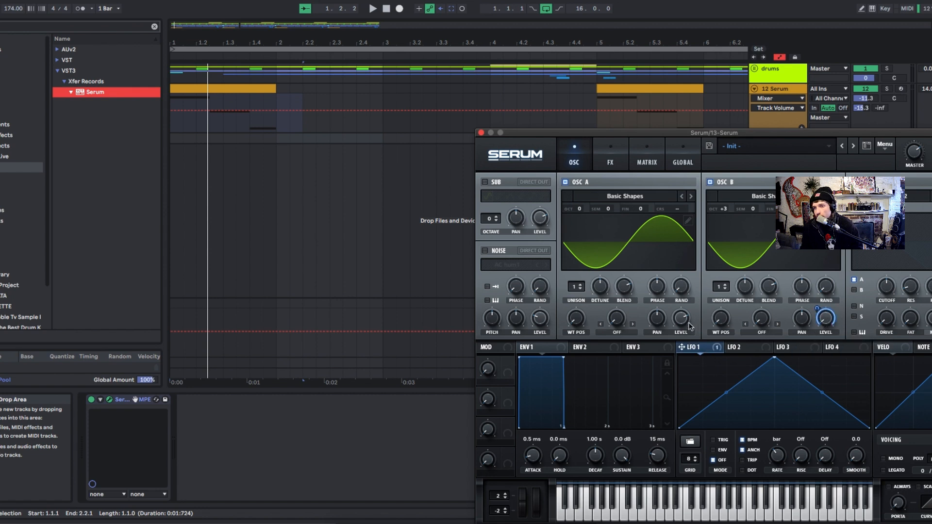
# Enable Serum's Distortion effect and set its mode to Asym
pyautogui.click(604, 159)
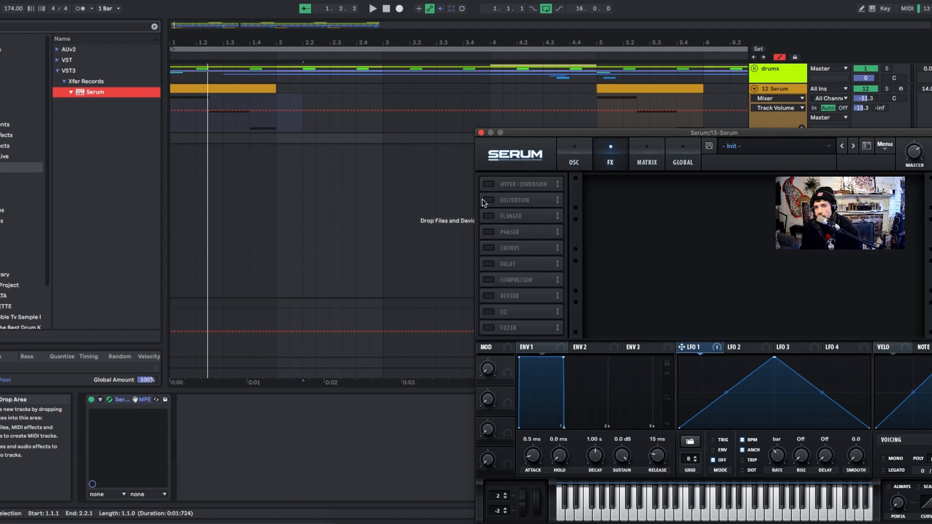
pyautogui.click(498, 199)
pyautogui.click(636, 194)
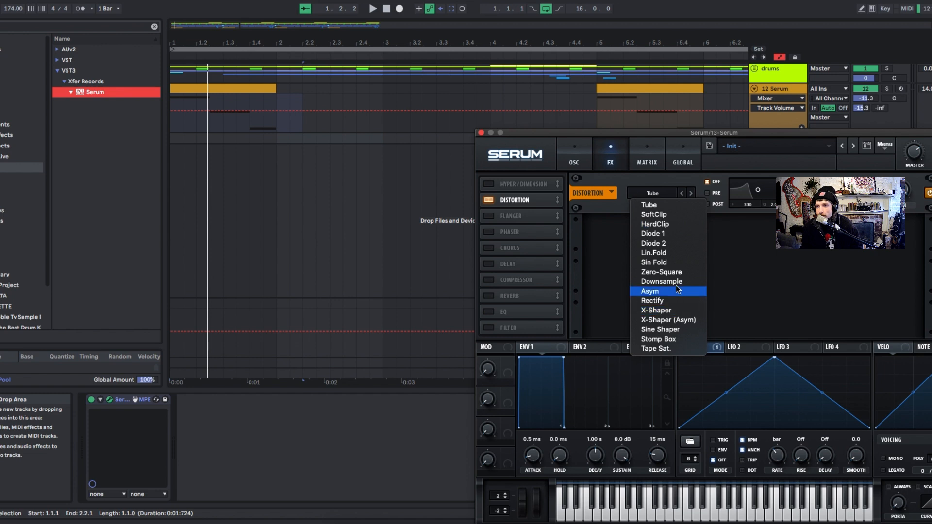
pyautogui.click(650, 291)
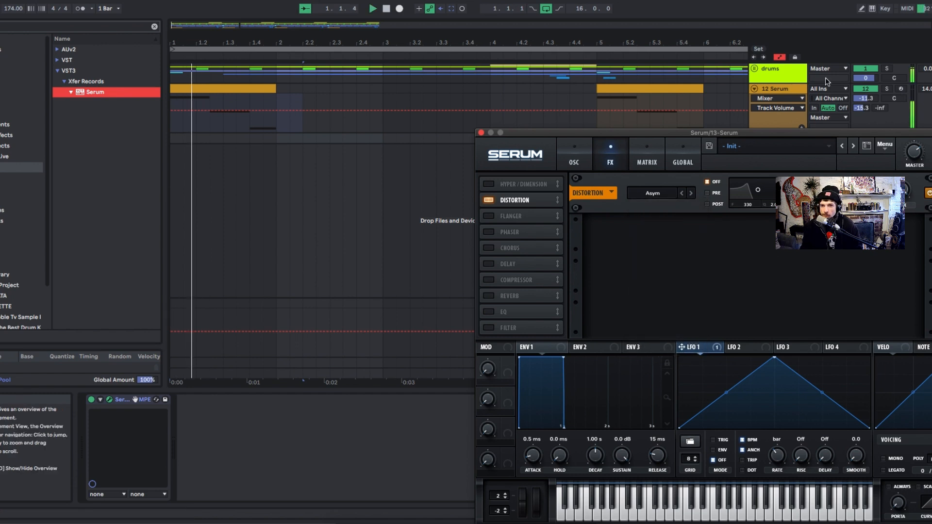
# Insert a short MIDI clip at bar 2 on the new Serum track, copy the bass clip behind it and audition from 2.1.1
pyautogui.click(283, 140)
pyautogui.doubleClick(282, 140)
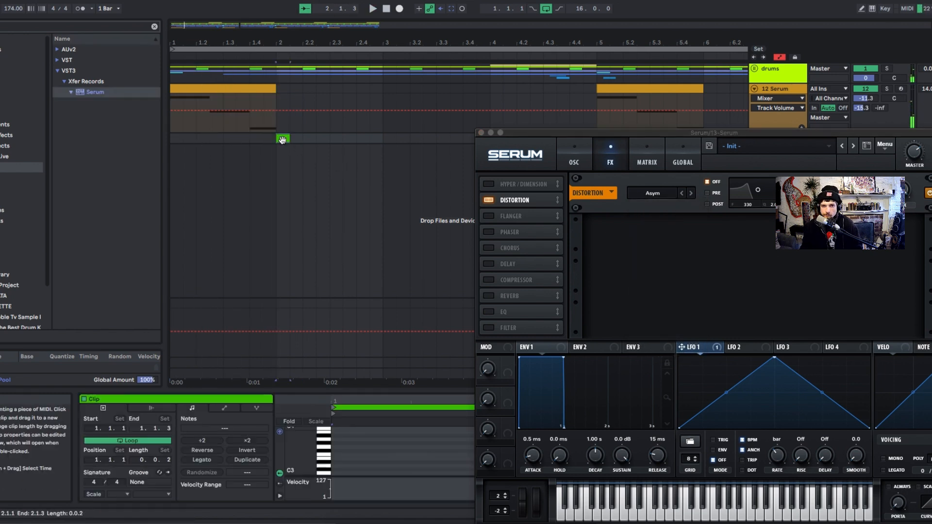
pyautogui.moveTo(258, 122); pyautogui.dragTo(390, 152)
pyautogui.press('space')
pyautogui.press('space')
pyautogui.press('space')
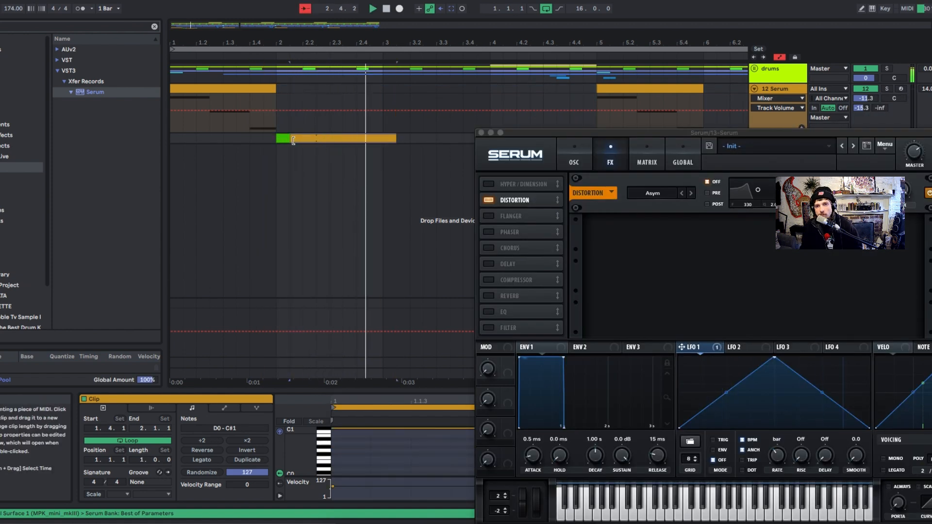
pyautogui.press('space')
pyautogui.moveTo(293, 140)
pyautogui.mouseDown()
pyautogui.moveTo(317, 136)
pyautogui.moveTo(275, 137)
pyautogui.mouseUp()
pyautogui.press('space')
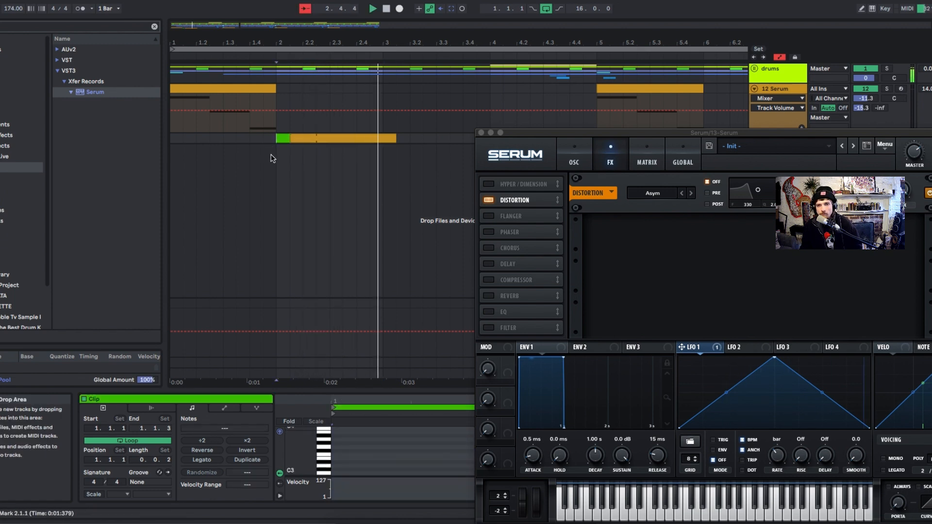
# Set the Env 1 release to 945 ms and play back the new bass
pyautogui.click(578, 156)
pyautogui.moveTo(657, 455); pyautogui.dragTo(655, 431)
pyautogui.press('space')
pyautogui.press('space')
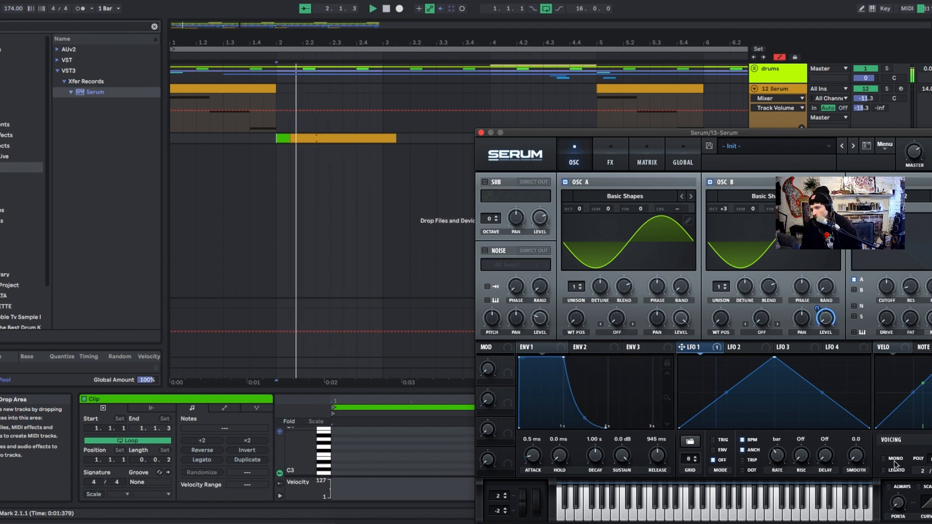
# Turn on mono, legato and always-on portamento in the voicing, and raise oscillator B to octave +4
pyautogui.click(890, 487)
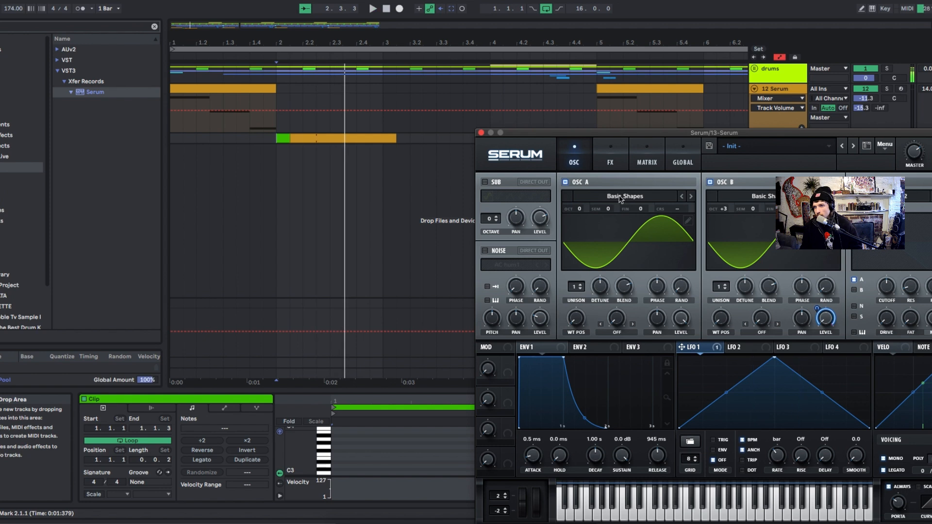
pyautogui.moveTo(724, 209); pyautogui.dragTo(724, 202)
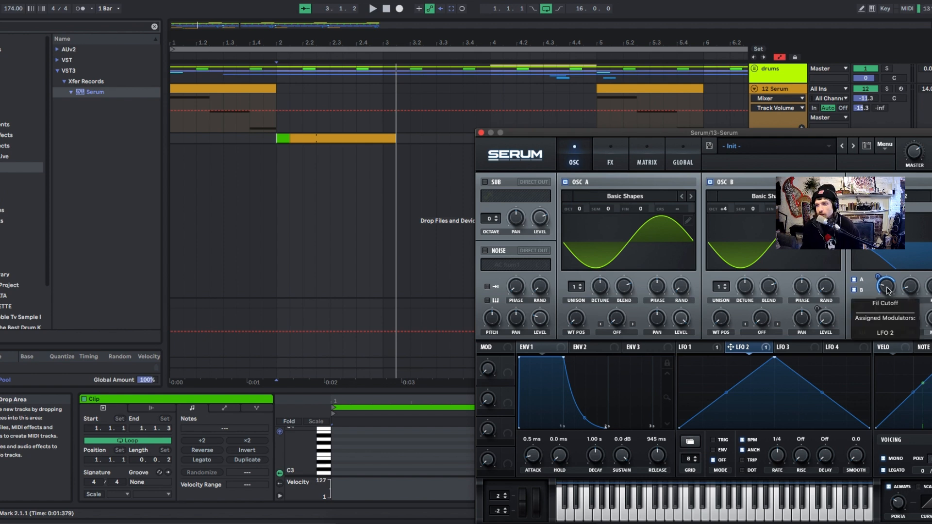
# Route oscillators A and B through the filter and adjust its cutoff with LFO 2 modulation at a 1/2 rate
pyautogui.moveTo(878, 277); pyautogui.dragTo(878, 266)
pyautogui.press('space')
pyautogui.moveTo(888, 319); pyautogui.dragTo(885, 296)
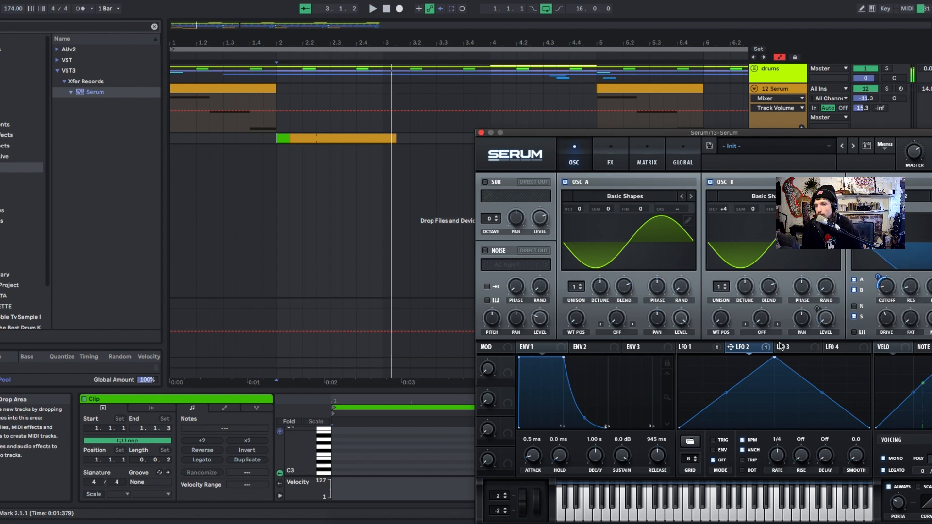
pyautogui.moveTo(777, 449); pyautogui.dragTo(774, 476)
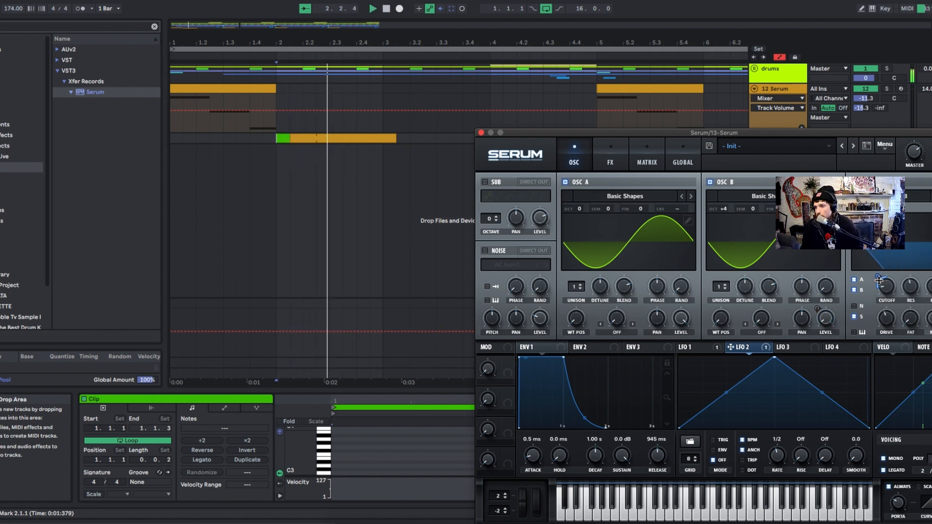
pyautogui.moveTo(887, 288)
pyautogui.mouseDown()
pyautogui.moveTo(890, 278)
pyautogui.moveTo(873, 283)
pyautogui.mouseUp()
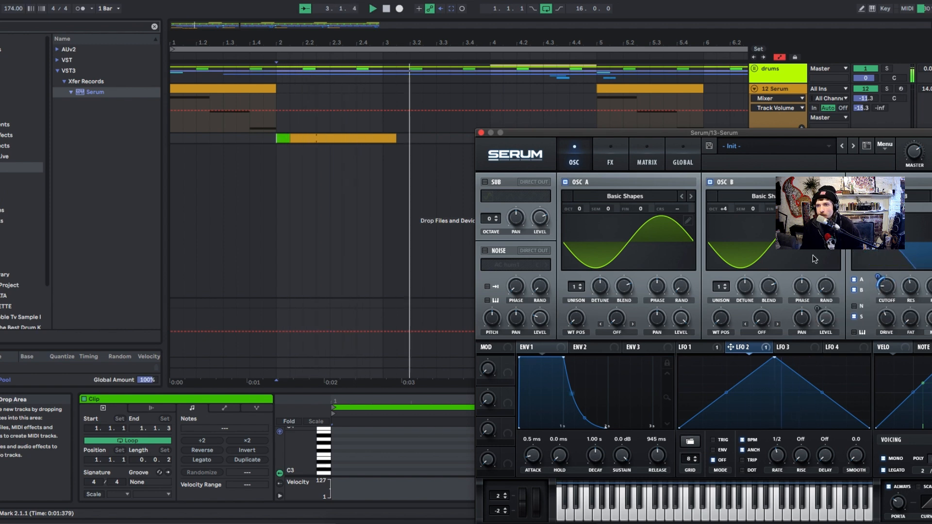
# Enable Serum's Compressor effect after the distortion
pyautogui.click(605, 163)
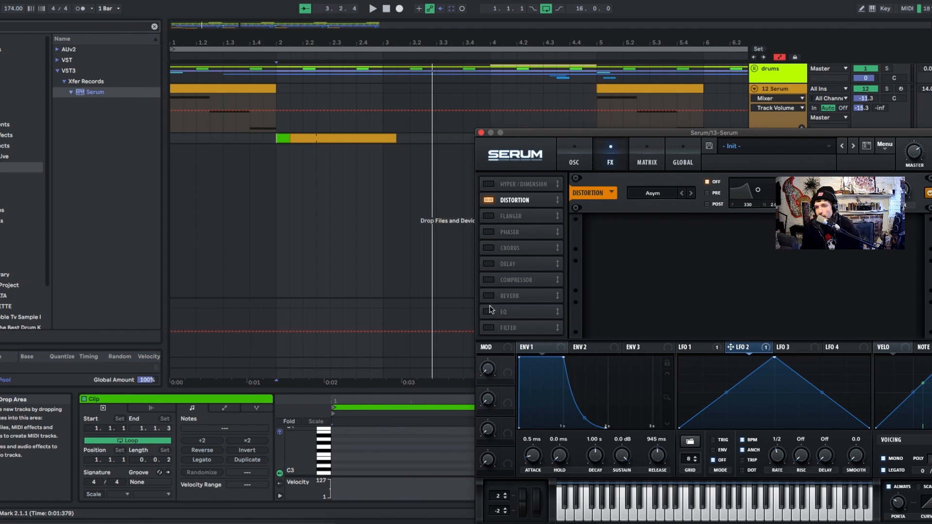
pyautogui.click(494, 283)
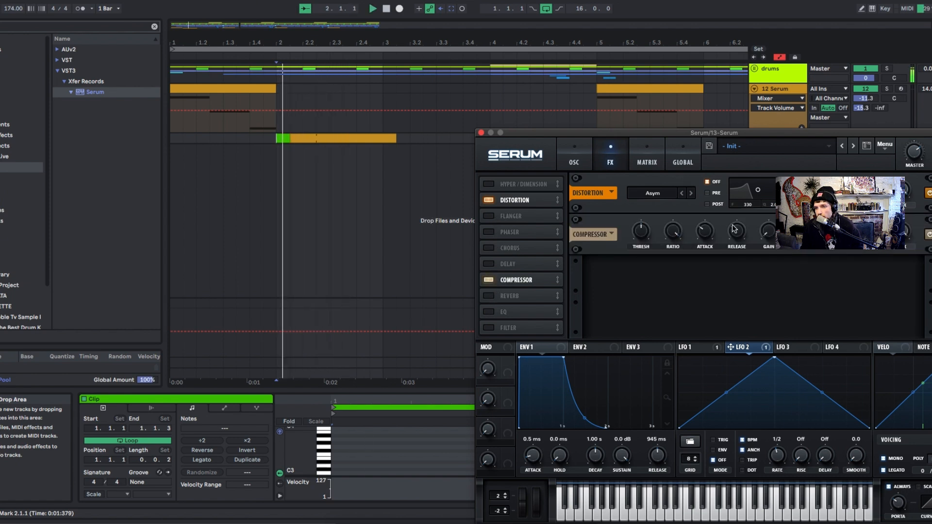
# Raise the ratio and gain of Serum's compressor and enable the EQ effect after it
pyautogui.moveTo(676, 237); pyautogui.dragTo(680, 214)
pyautogui.moveTo(770, 239); pyautogui.dragTo(777, 221)
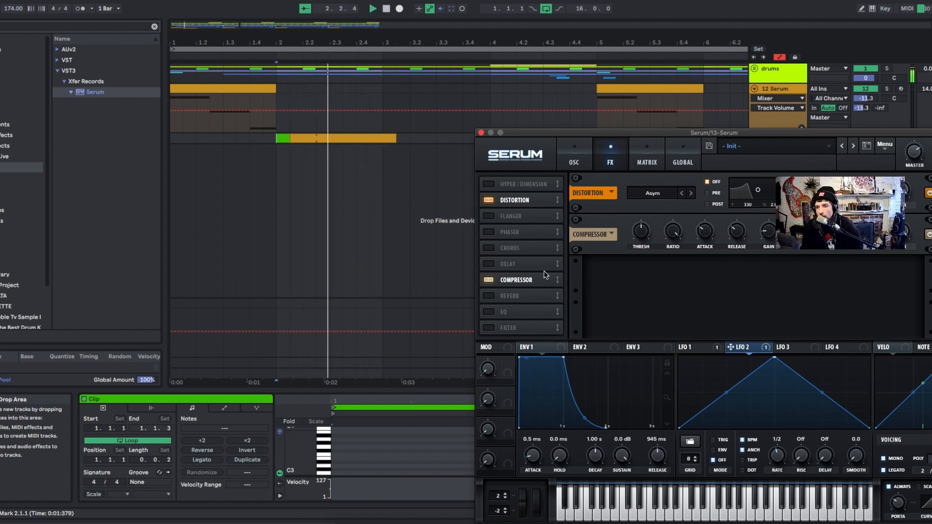
pyautogui.click(508, 312)
pyautogui.click(723, 276)
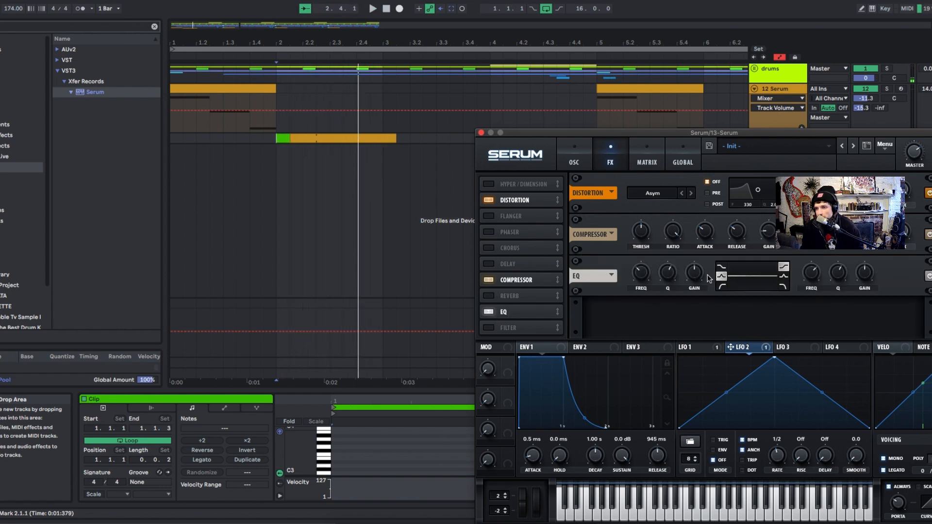
# Cut the gain of both Serum EQ bands, adjust their frequencies, and close the Serum window
pyautogui.moveTo(700, 276); pyautogui.dragTo(700, 288)
pyautogui.moveTo(641, 273); pyautogui.dragTo(693, 272)
pyautogui.moveTo(865, 272); pyautogui.dragTo(854, 321)
pyautogui.moveTo(812, 281); pyautogui.dragTo(822, 266)
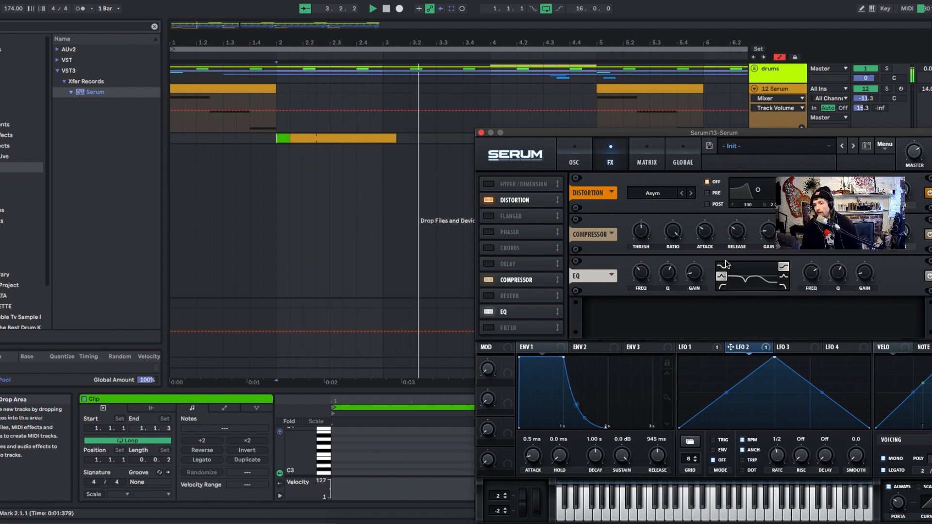
pyautogui.click(481, 132)
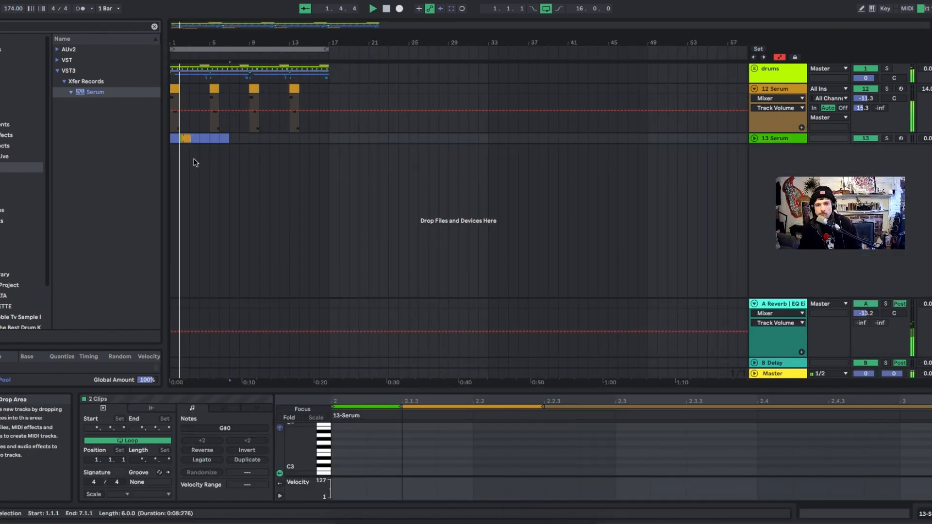
# Move the 13 Serum clips to bar 4 and set the 12 Serum track volume to -10.2 dB, checking in playback
pyautogui.moveTo(200, 155); pyautogui.dragTo(171, 148)
pyautogui.press('space')
pyautogui.press('space')
pyautogui.press('space')
pyautogui.press('space')
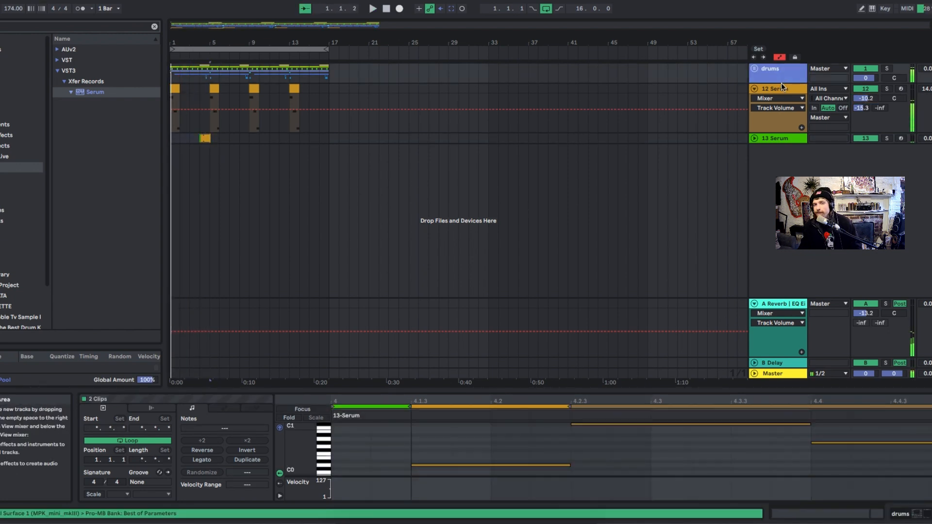
# Find the Initial Clipper plug-in and insert it on the 12 Serum track before Pro-L 2
pyautogui.click(780, 87)
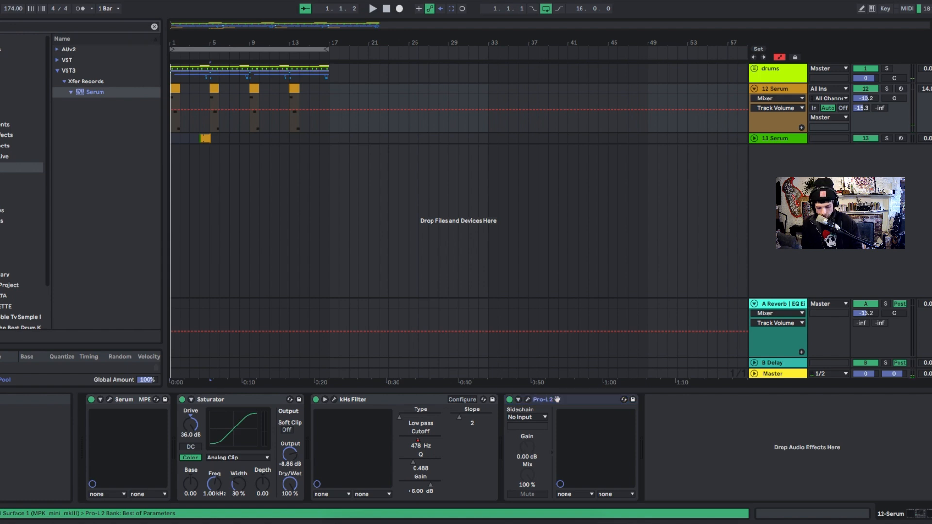
pyautogui.write('clip')
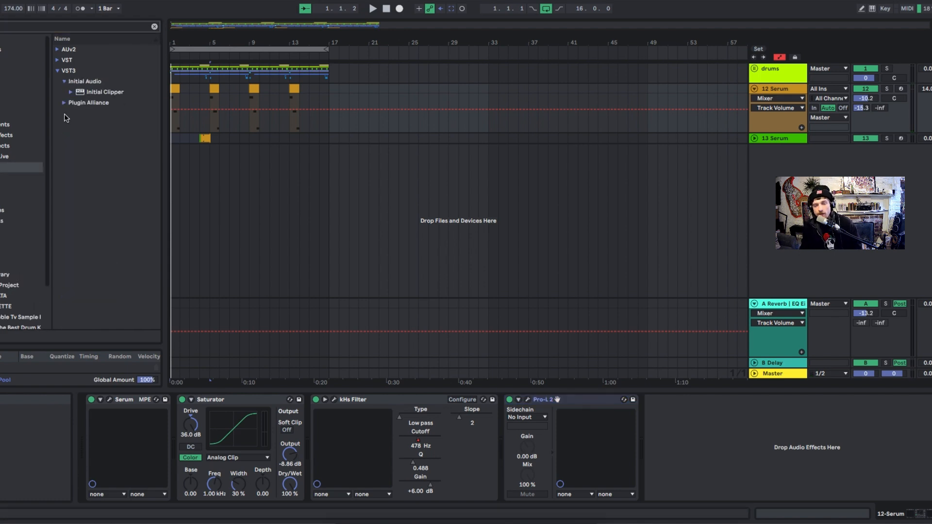
pyautogui.moveTo(102, 92); pyautogui.dragTo(159, 117)
pyautogui.moveTo(539, 391); pyautogui.dragTo(528, 432)
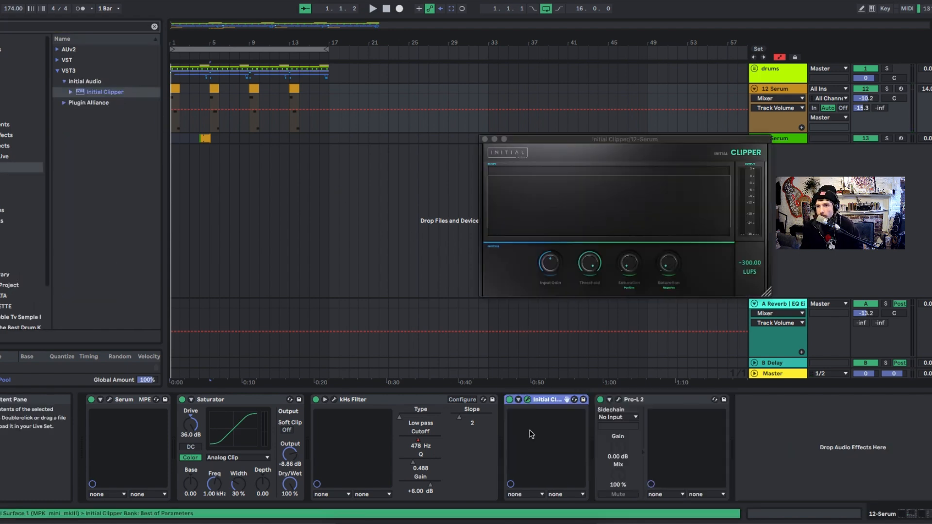
# Raise the clipper's positive saturation and set its input gain to about +1.46 dB during playback
pyautogui.moveTo(673, 276); pyautogui.dragTo(648, 258)
pyautogui.press('space')
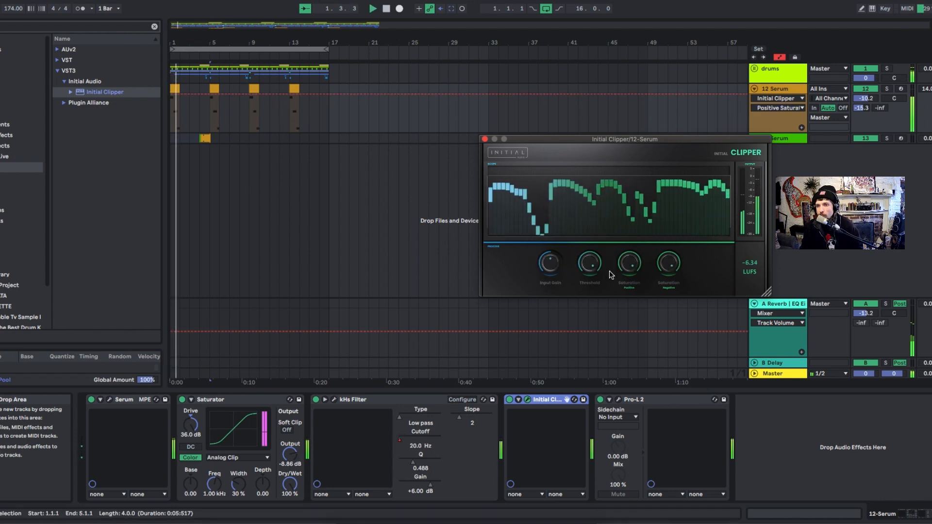
pyautogui.press('space')
pyautogui.press('space')
pyautogui.moveTo(551, 267); pyautogui.dragTo(550, 261)
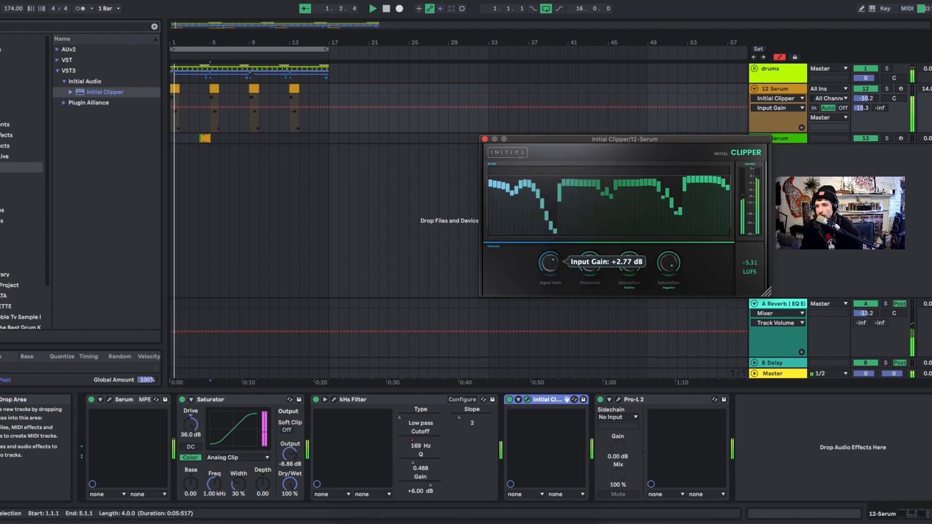
pyautogui.moveTo(629, 264); pyautogui.dragTo(669, 263)
pyautogui.moveTo(600, 282); pyautogui.dragTo(557, 306)
pyautogui.moveTo(557, 272); pyautogui.dragTo(557, 274)
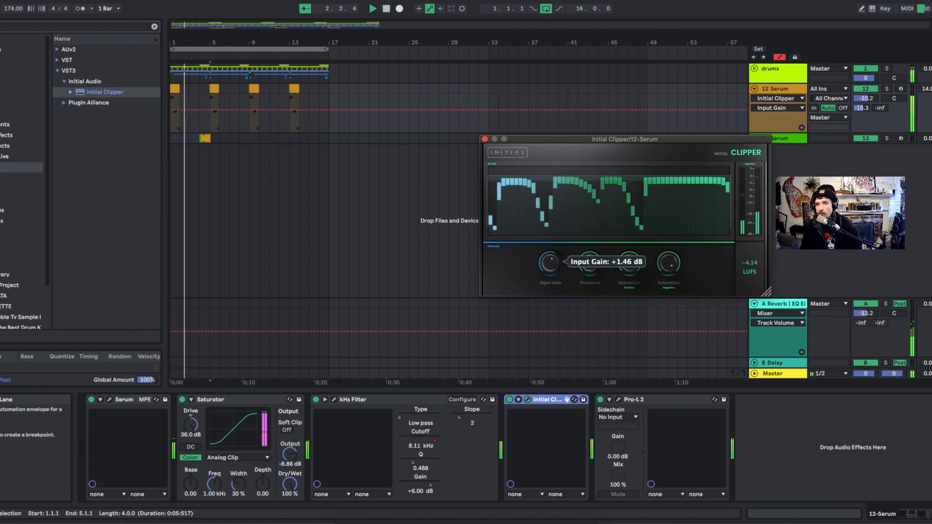
pyautogui.click(484, 139)
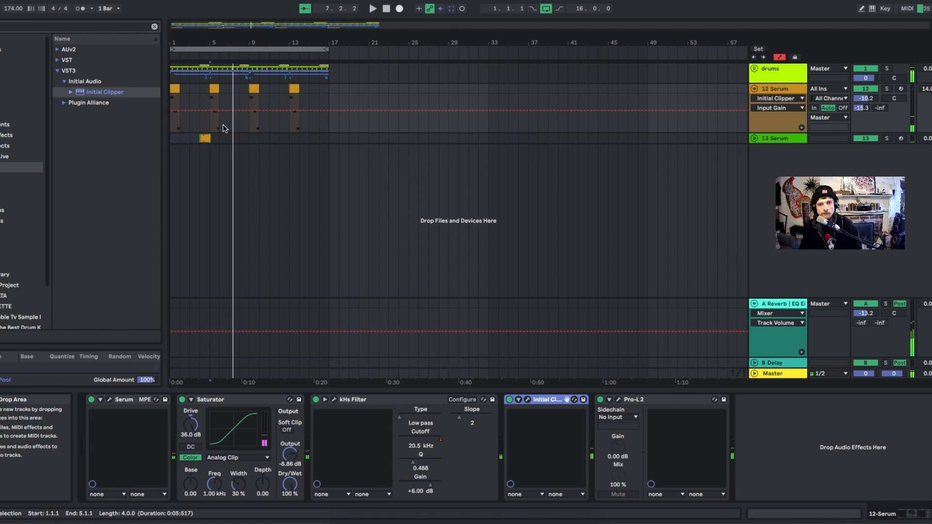
# Duplicate the first four bars of the 12 Serum track twice and play back with the 13 Serum lane selected
pyautogui.moveTo(207, 95); pyautogui.dragTo(180, 90)
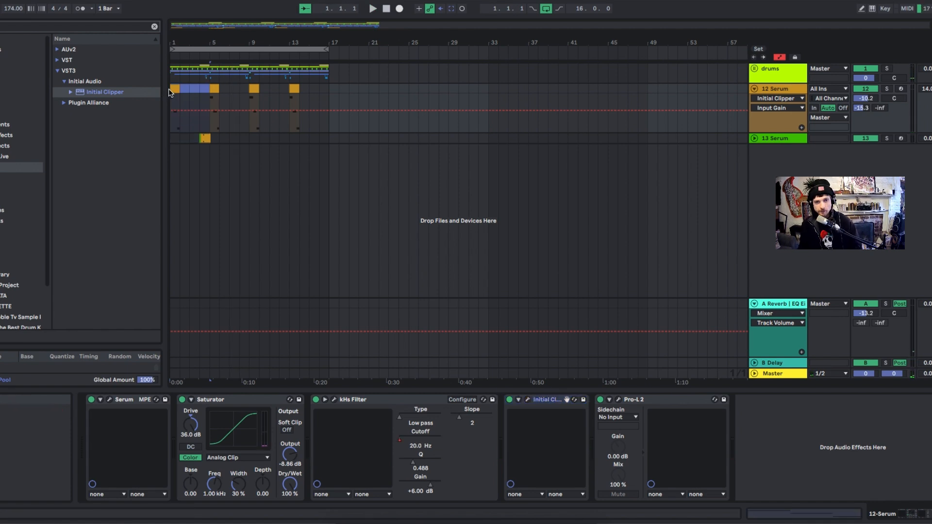
pyautogui.press('super+d')
pyautogui.press('super+d')
pyautogui.moveTo(327, 139); pyautogui.dragTo(168, 139)
pyautogui.press('space')
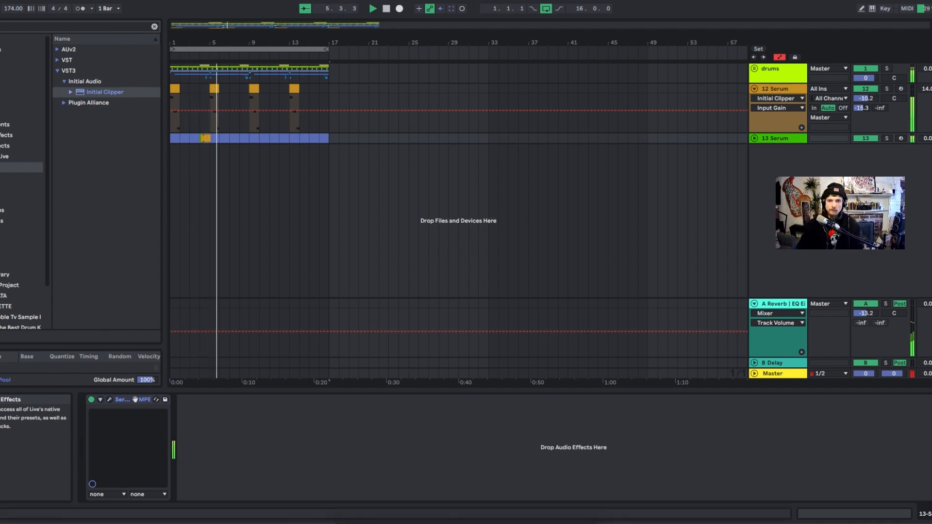
# Freeze and flatten the 13 Serum track to audio and remove the leftover tail in bar 5
pyautogui.rightClick(774, 140)
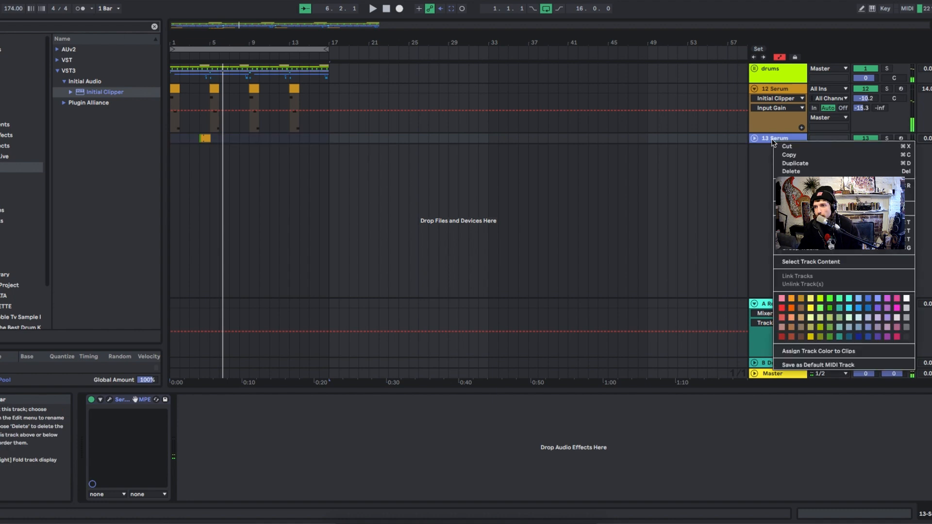
pyautogui.click(799, 208)
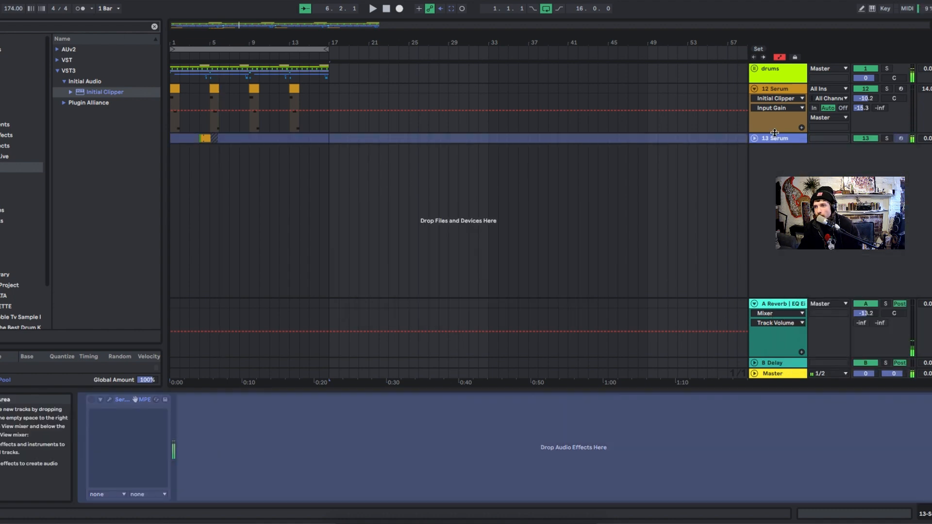
pyautogui.rightClick(777, 141)
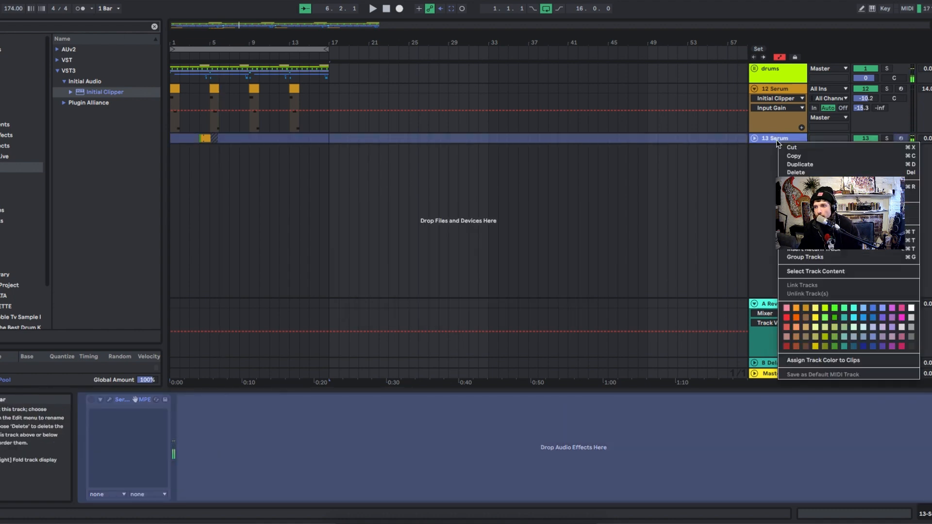
pyautogui.click(333, 160)
pyautogui.click(216, 138)
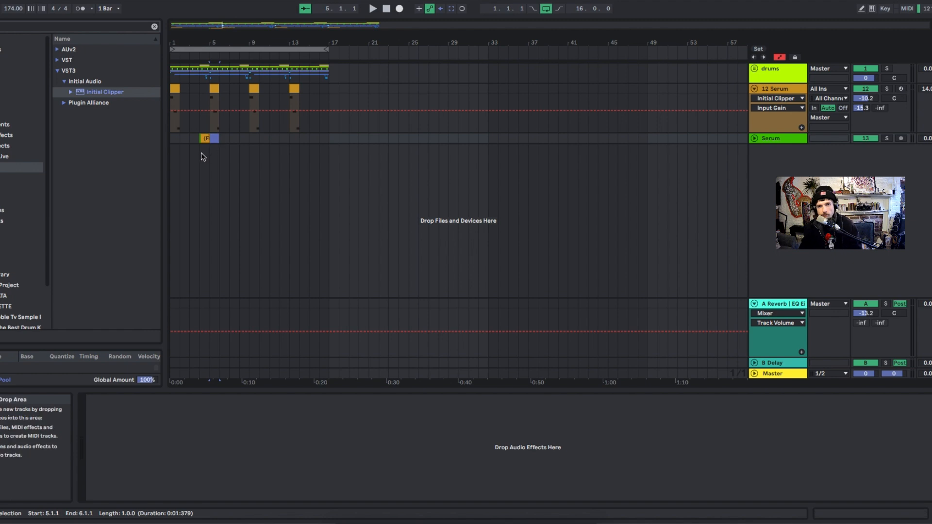
# Play from bar 4, unfold the flattened Serum track, and set its volume to -4.5 dB
pyautogui.click(201, 153)
pyautogui.press('space')
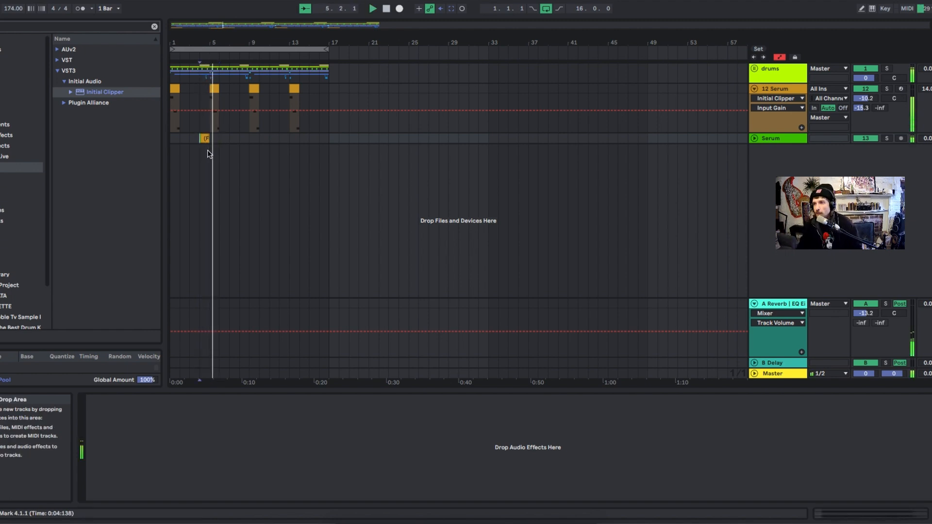
pyautogui.press('space')
pyautogui.click(755, 138)
pyautogui.press('space')
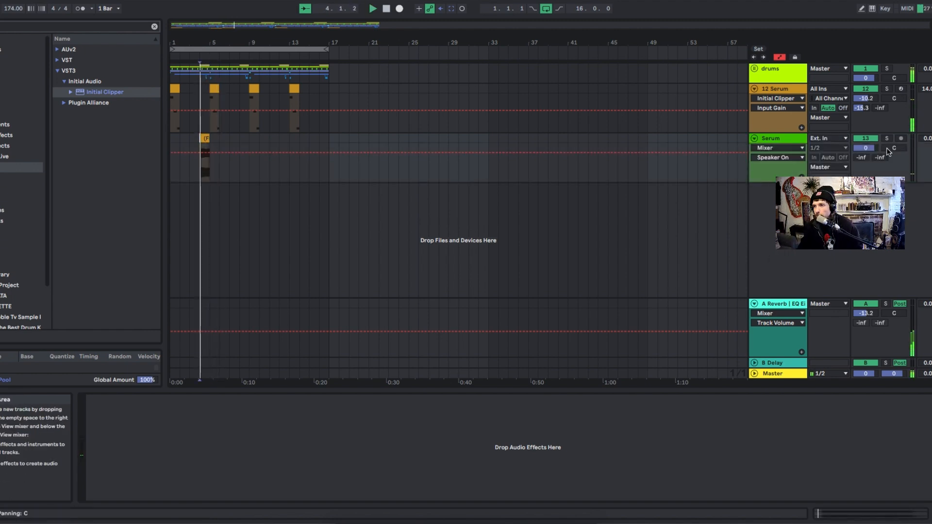
pyautogui.moveTo(867, 148); pyautogui.dragTo(868, 157)
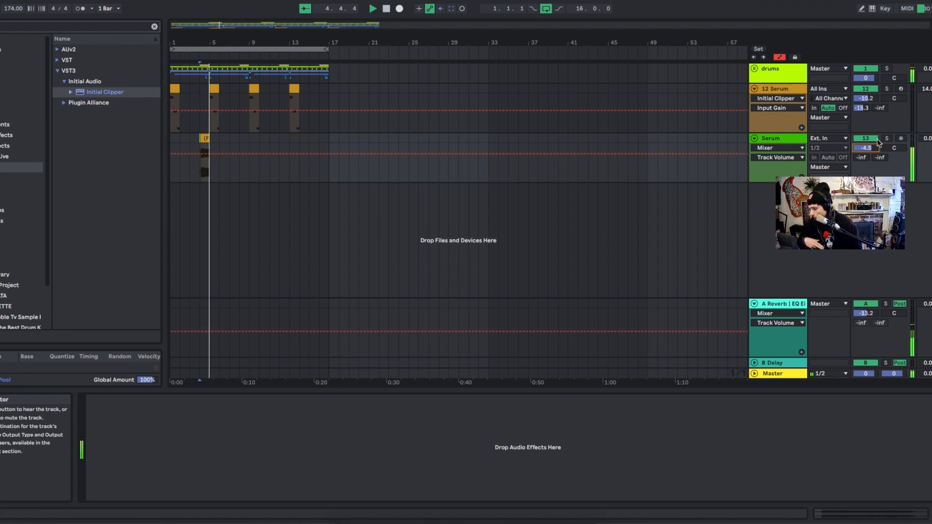
pyautogui.press('space')
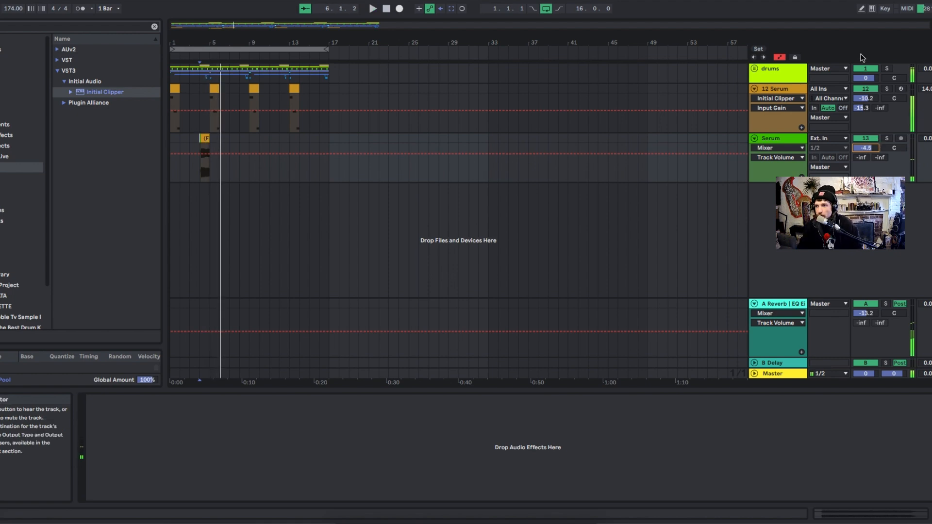
# Group the two Serum tracks and name the group "bass"
pyautogui.click(801, 88)
pyautogui.keyDown('shift'); pyautogui.click(789, 139); pyautogui.keyUp('shift')
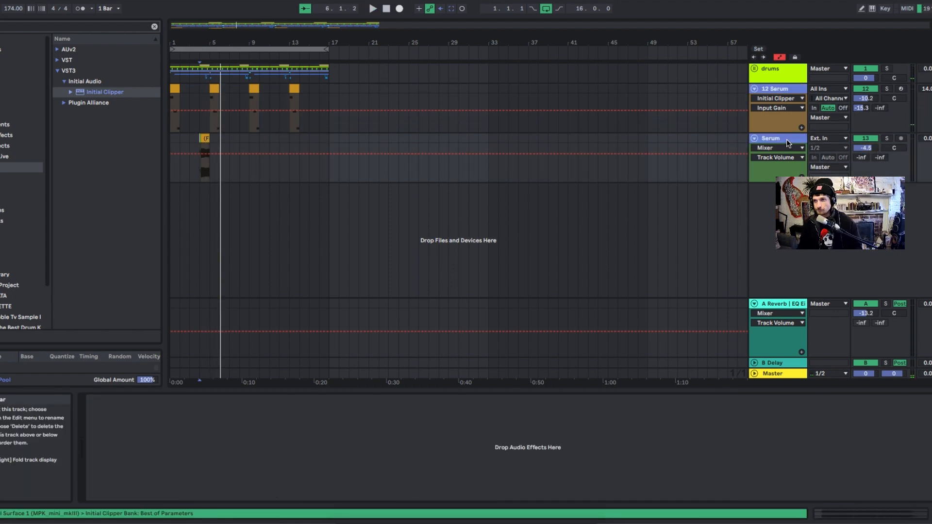
pyautogui.hotkey('ctrl', 'g')
pyautogui.hotkey('ctrl', 'r')
pyautogui.write('bass')
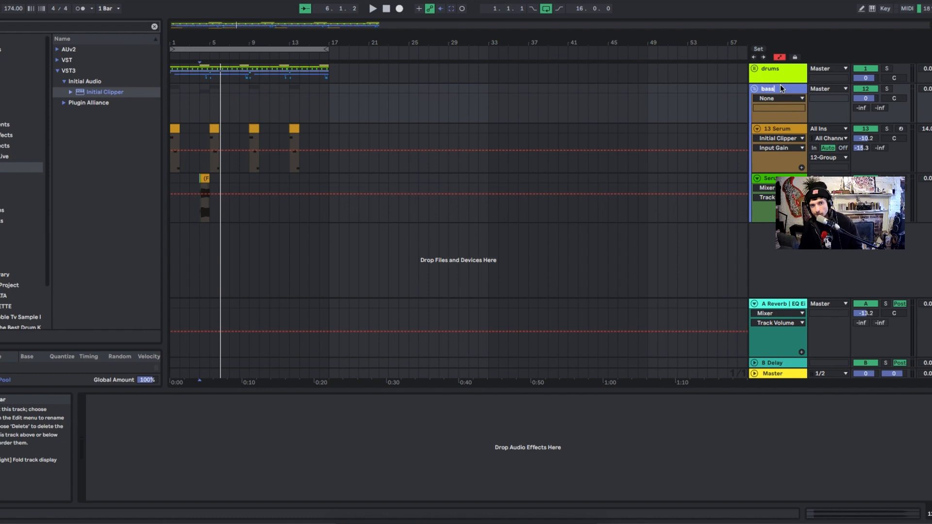
pyautogui.press('Return')
# Find the Saturator among the audio effects and add it to the bass group
pyautogui.click(0, 28)
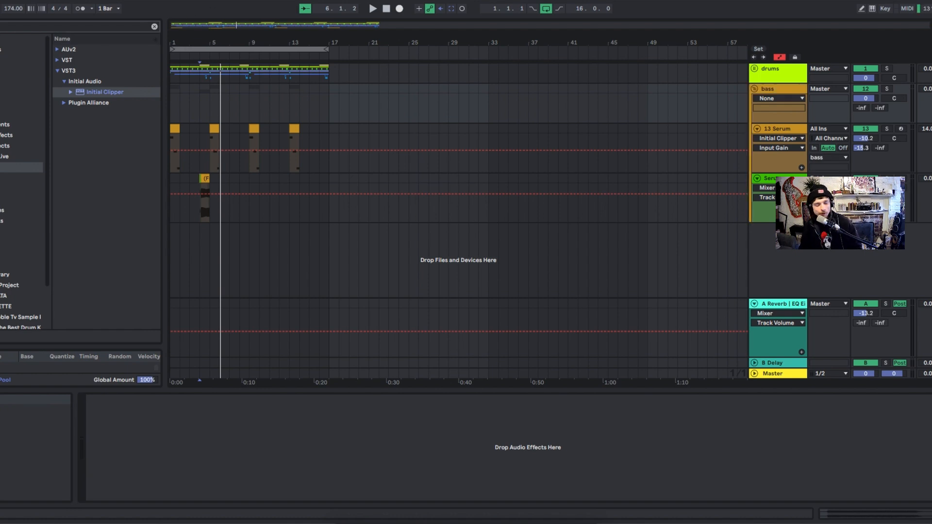
pyautogui.write('sat')
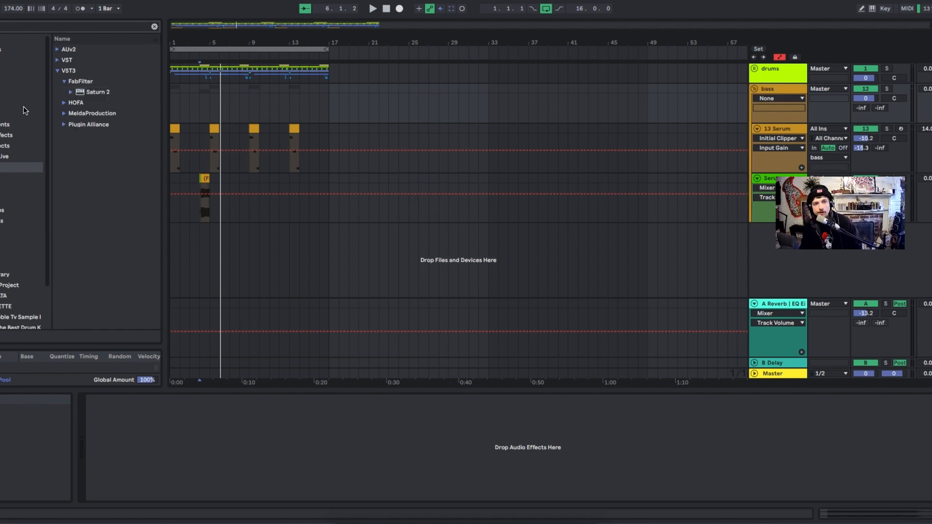
pyautogui.click(2, 136)
pyautogui.doubleClick(82, 60)
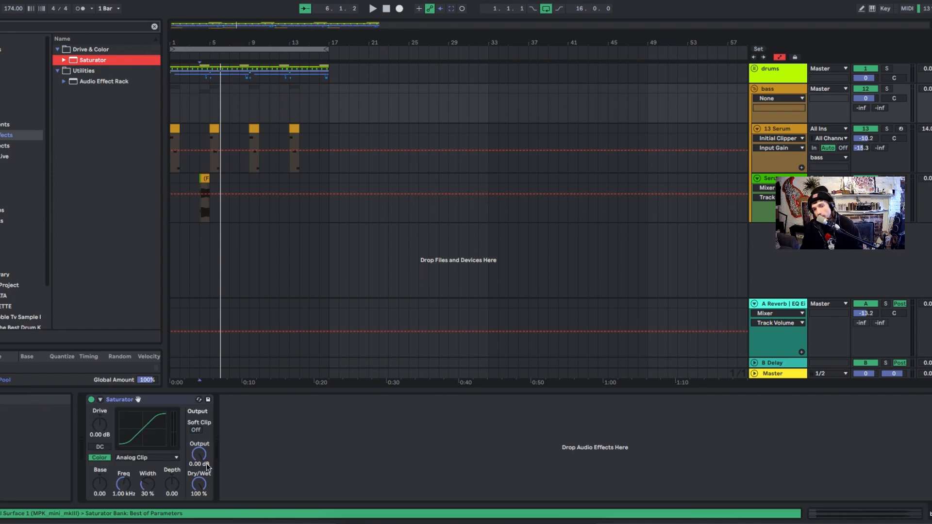
# Set the bass group's Saturator to Sinoid Fold with 8.57 dB drive, -9.43 dB output and 50% dry/wet
pyautogui.click(199, 457)
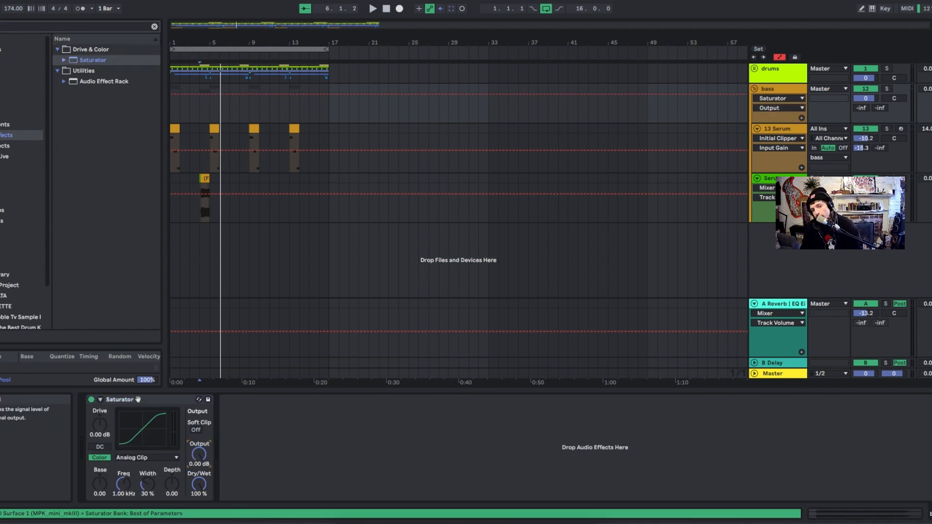
pyautogui.moveTo(99, 424); pyautogui.dragTo(99, 389)
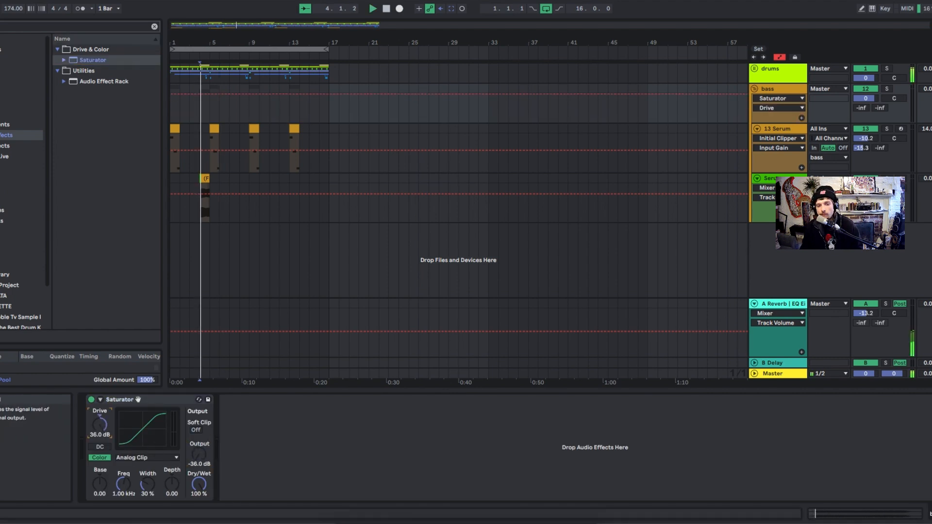
pyautogui.moveTo(198, 454); pyautogui.dragTo(198, 442)
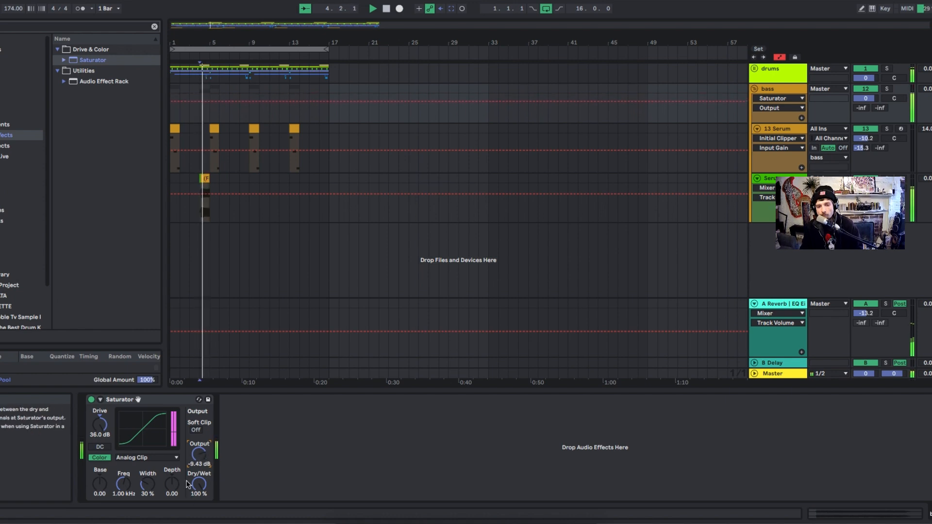
pyautogui.click(131, 457)
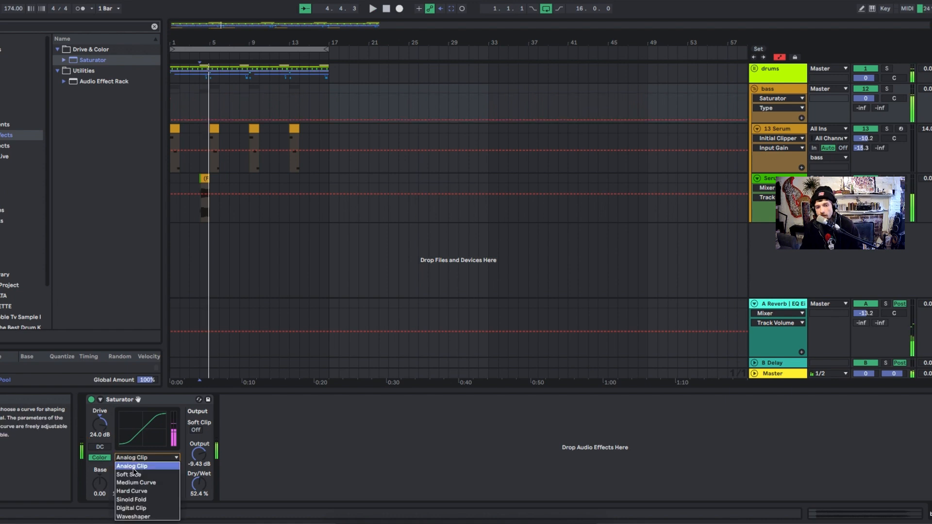
pyautogui.click(133, 497)
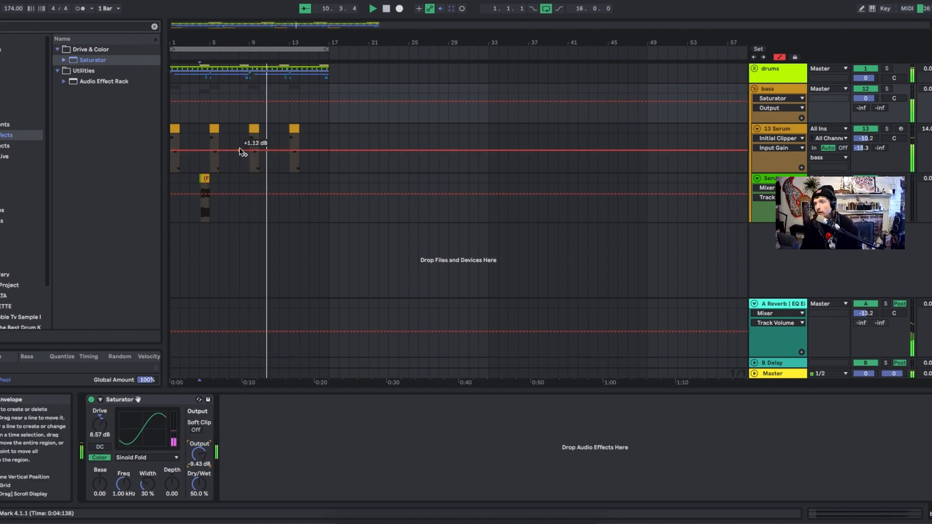
# Add Hybrid Reverb to the end of the 13 Serum track's effect chain and play it back
pyautogui.click(789, 130)
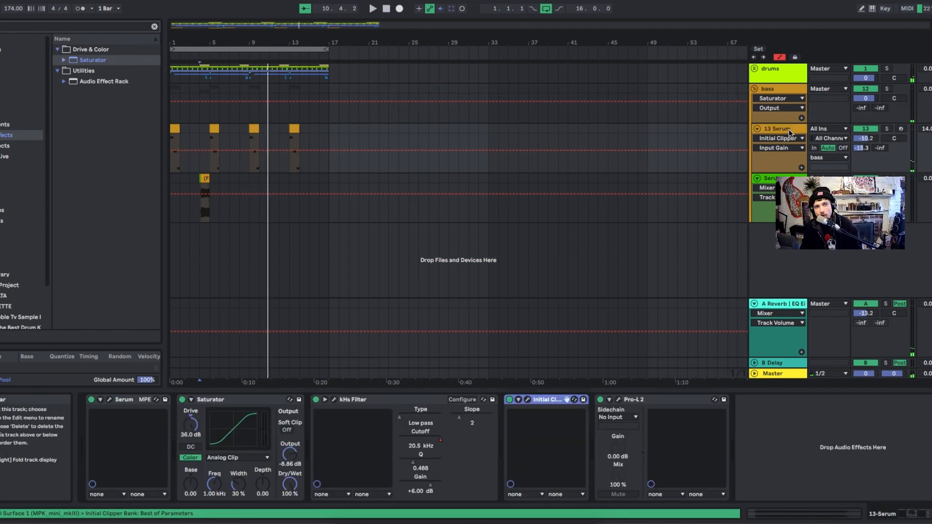
pyautogui.click(13, 24)
pyautogui.write('rev')
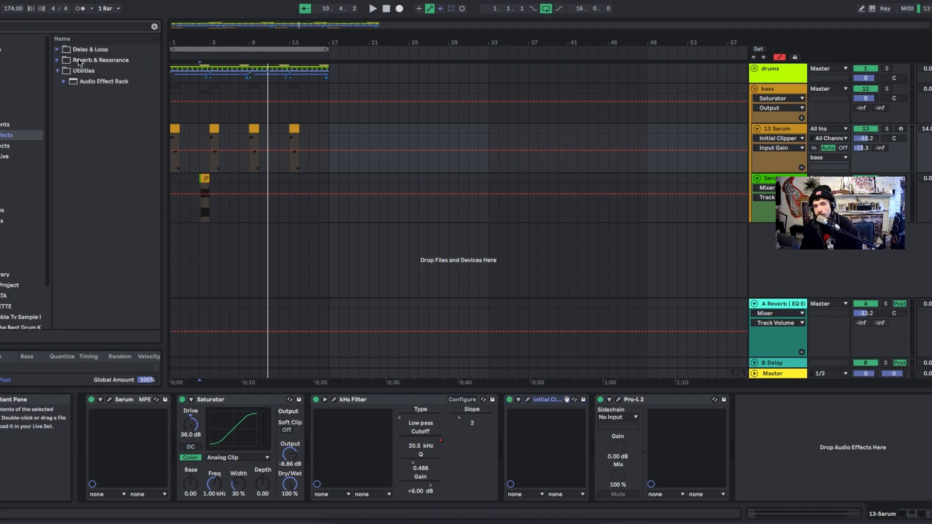
pyautogui.click(79, 62)
pyautogui.moveTo(95, 82); pyautogui.dragTo(426, 158)
pyautogui.press('space')
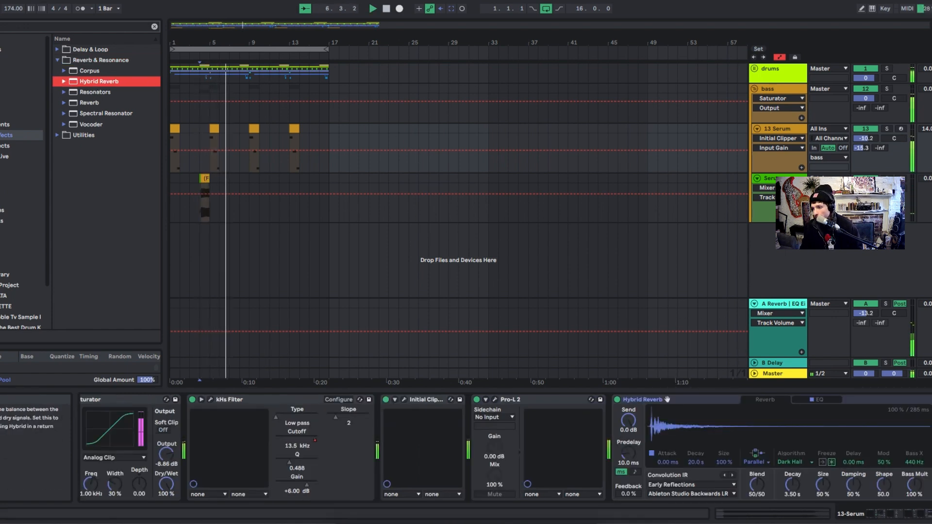
# Automate Hybrid Reverb's Dry/Wet on 13 Serum to ramp from 0% to 50% over the second half of bar 1, and audition it
pyautogui.click(668, 400)
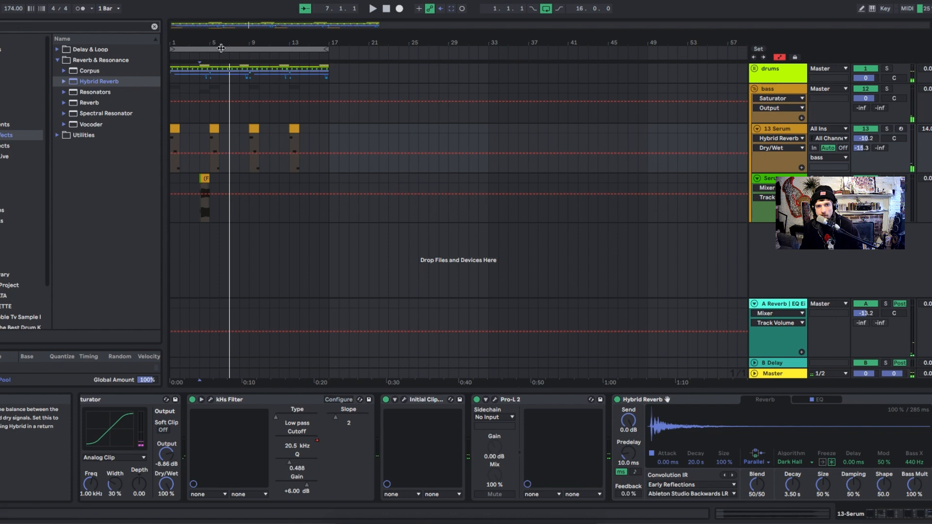
pyautogui.moveTo(220, 48); pyautogui.dragTo(199, 126)
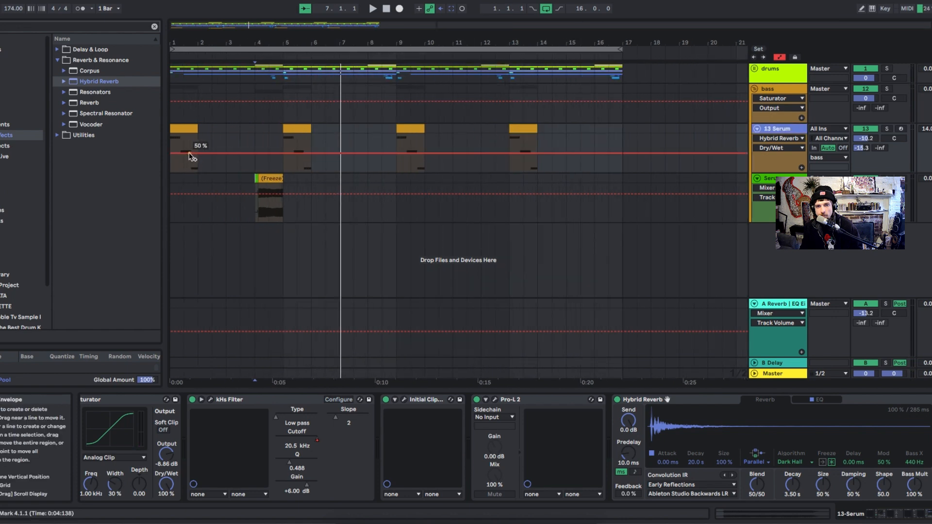
pyautogui.press('space')
pyautogui.moveTo(184, 171); pyautogui.dragTo(198, 153)
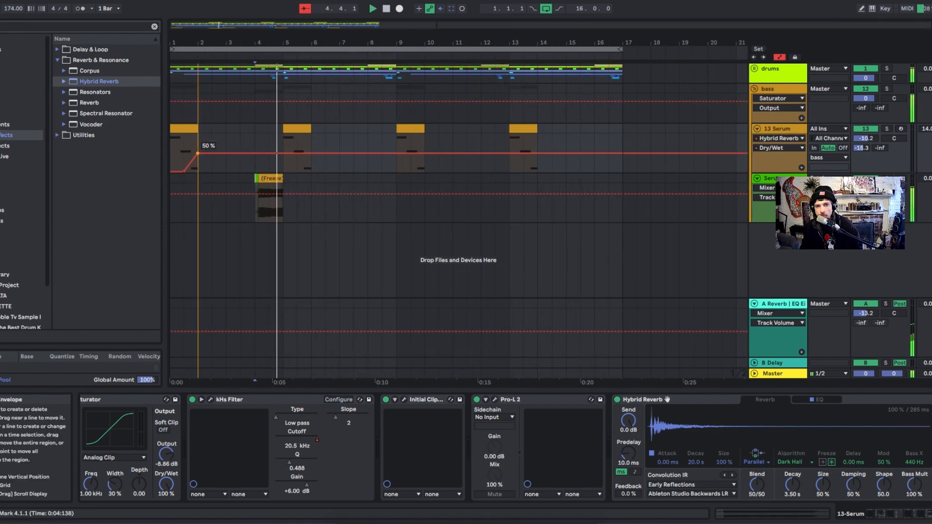
pyautogui.press('space')
pyautogui.click(185, 139)
pyautogui.press('space')
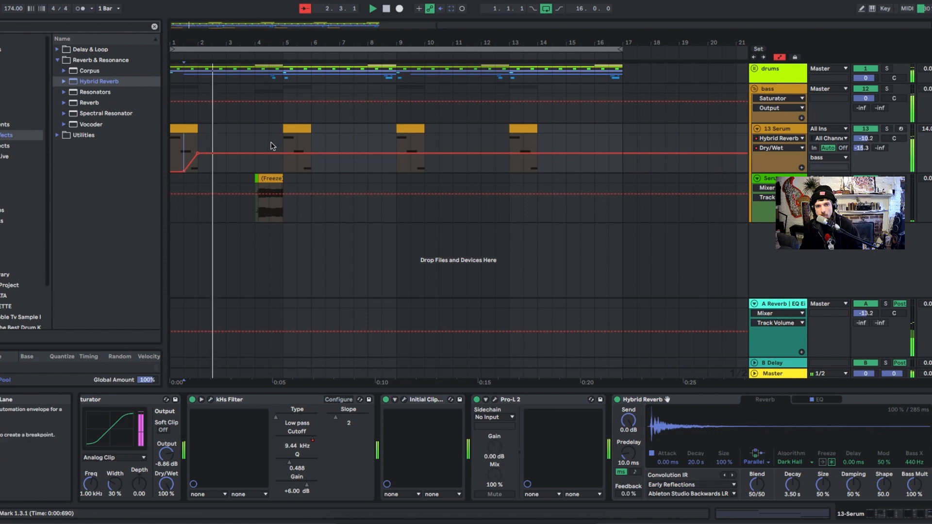
# Repeat the first four bars of reverb automation through bar 16, and duplicate the frozen Serum track's first eight bars to bar 9
pyautogui.moveTo(280, 144); pyautogui.dragTo(174, 142)
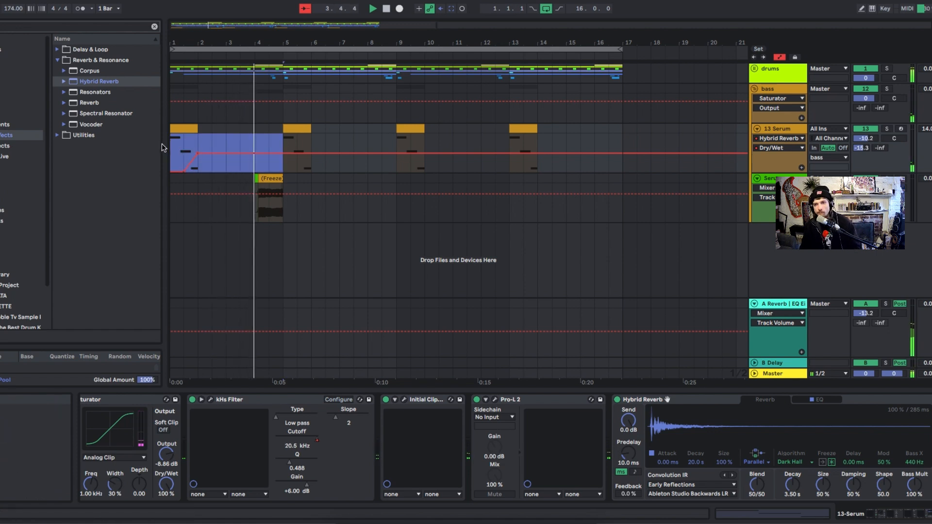
pyautogui.hotkey('ctrl', 'd')
pyautogui.hotkey('ctrl', 'd')
pyautogui.hotkey('ctrl', 'd')
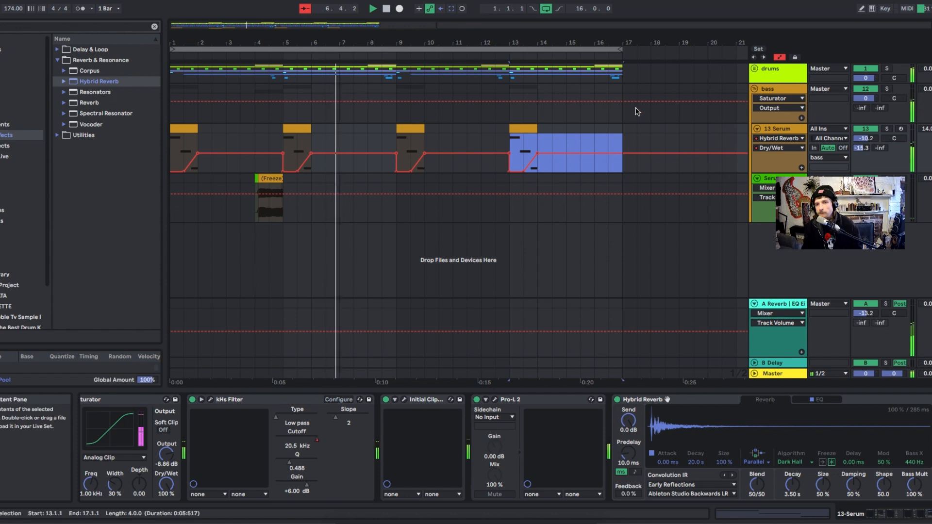
pyautogui.moveTo(391, 222); pyautogui.dragTo(171, 180)
pyautogui.hotkey('ctrl', 'd')
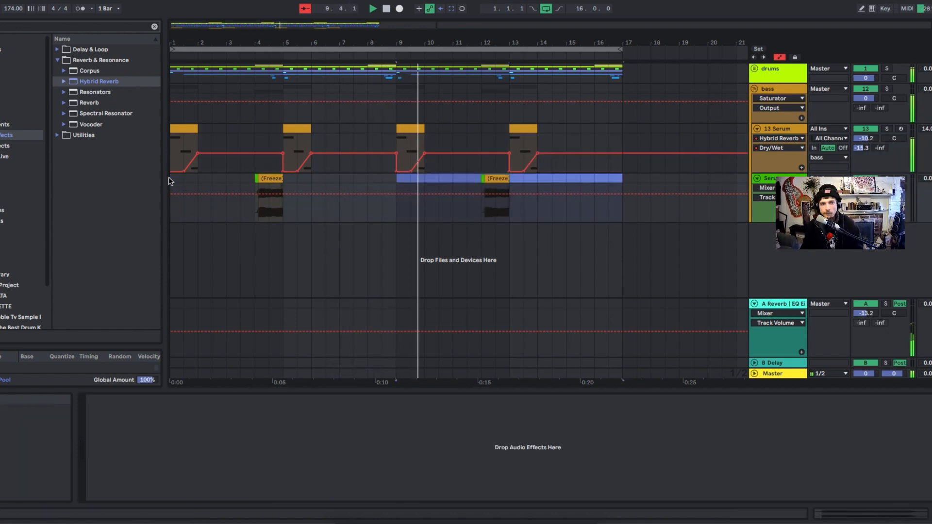
# Find Phase Plant among the plug-ins, load it on a new track below the bass group and close its window
pyautogui.click(2, 26)
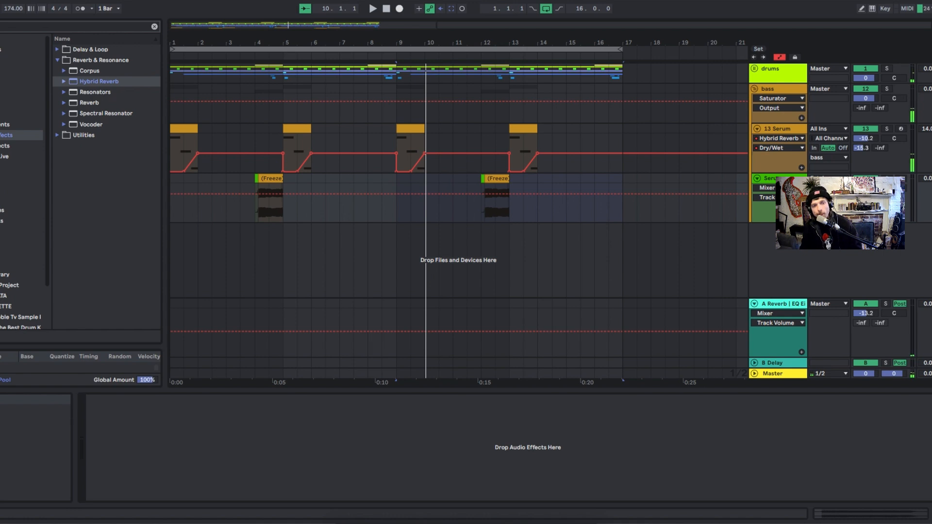
pyautogui.press('BackSpace')
pyautogui.write('a')
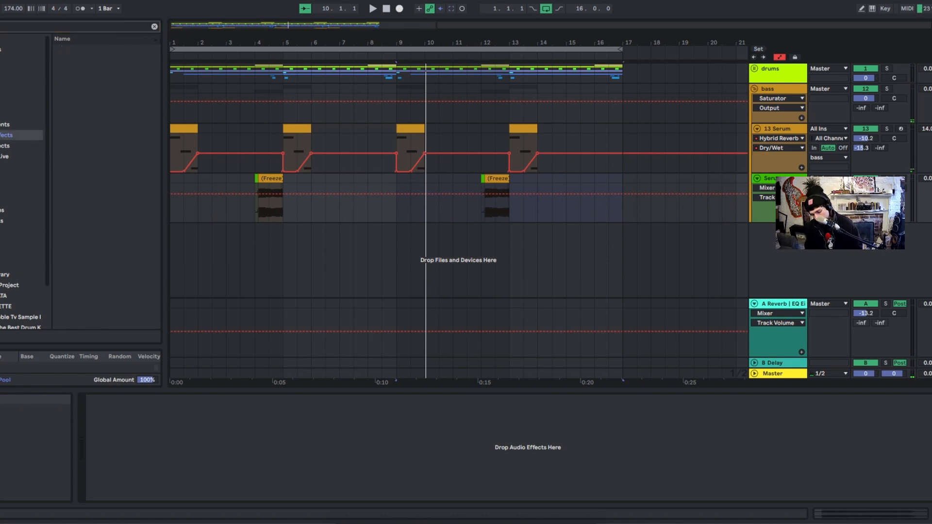
pyautogui.press('BackSpace')
pyautogui.write('s')
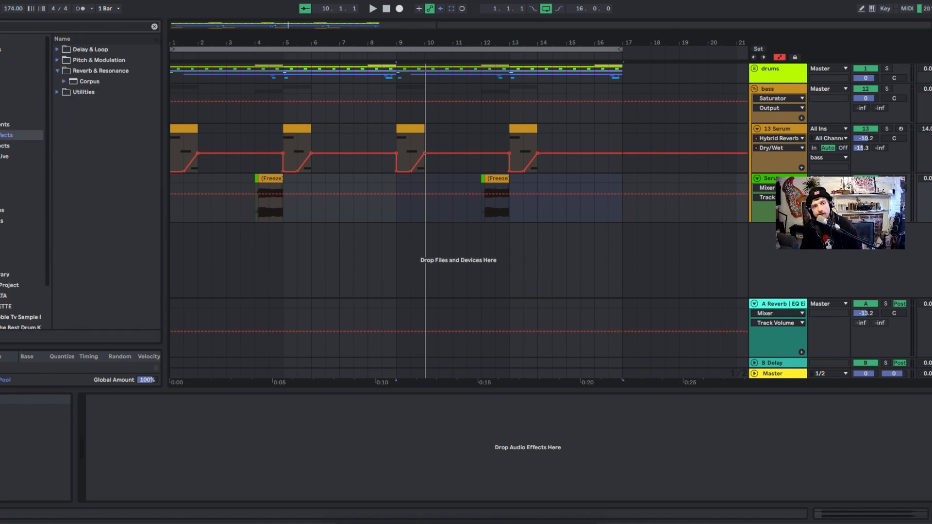
pyautogui.click(5, 178)
pyautogui.click(6, 167)
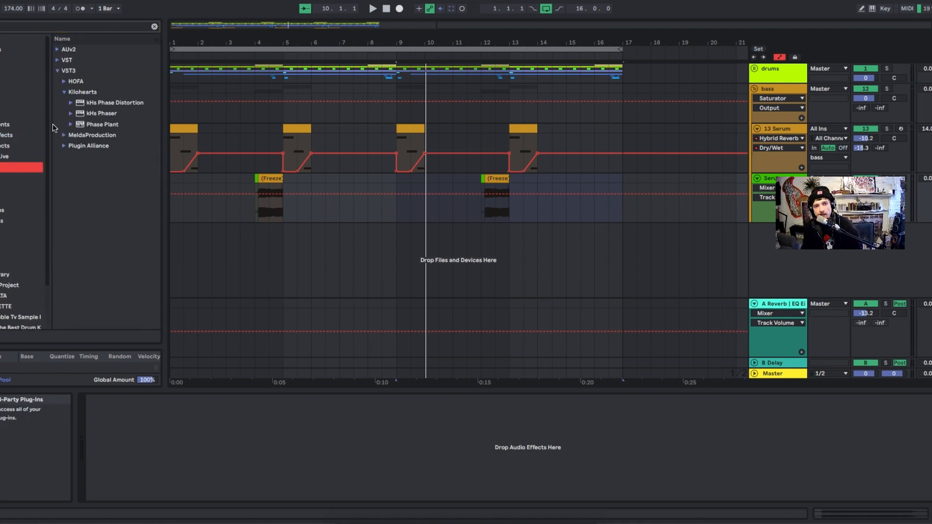
pyautogui.click(89, 125)
pyautogui.moveTo(257, 243); pyautogui.dragTo(266, 246)
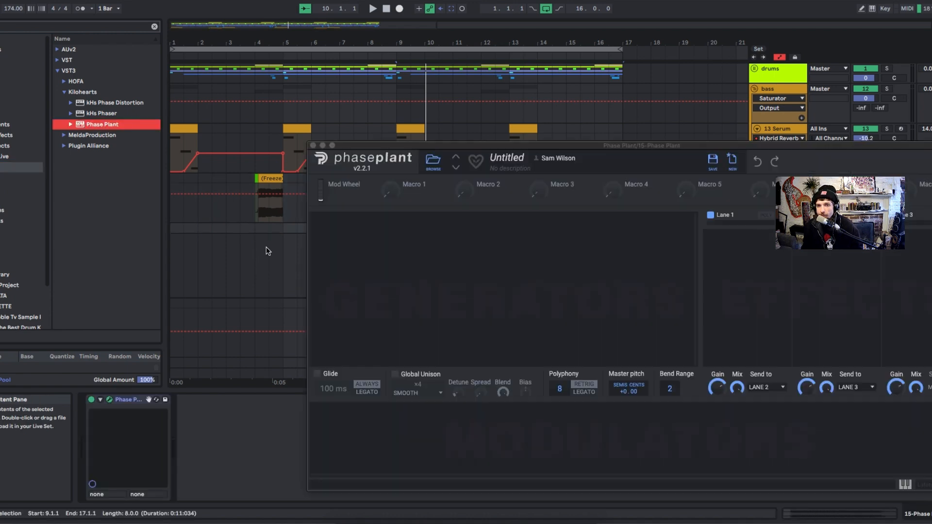
pyautogui.click(318, 147)
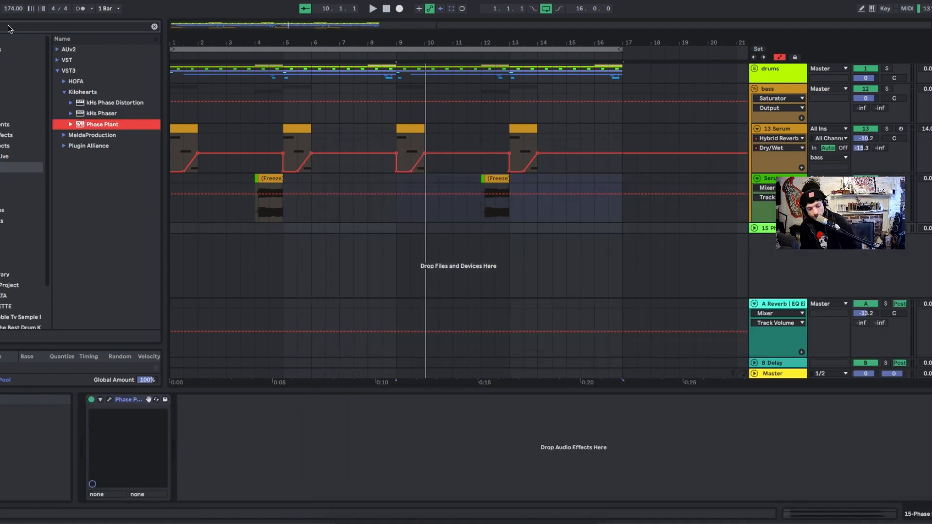
# Find Serum among the plug-ins, load it on another new track and close its window
pyautogui.press('Return')
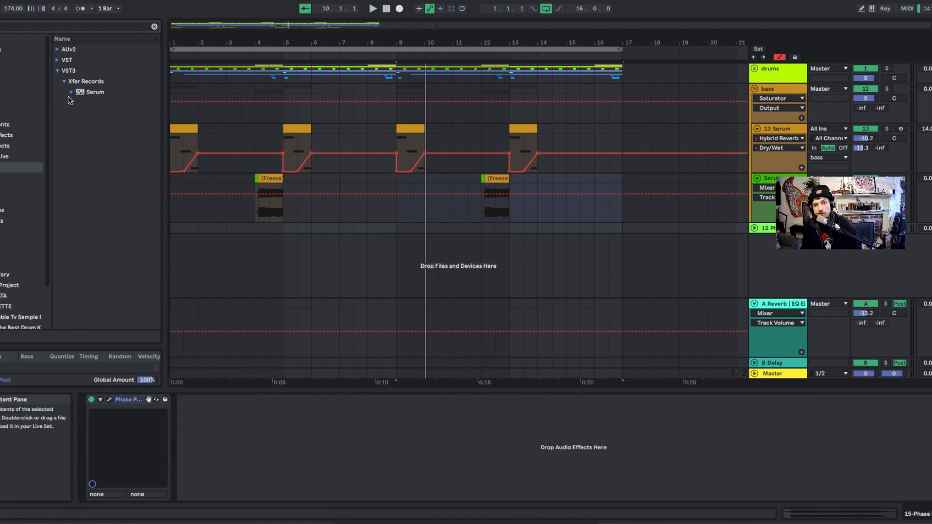
pyautogui.moveTo(122, 134); pyautogui.dragTo(253, 262)
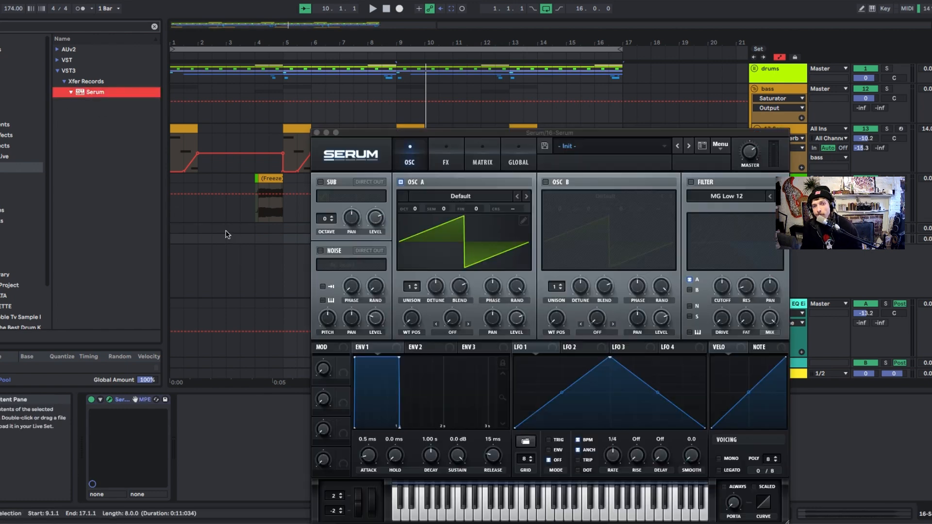
pyautogui.click(317, 133)
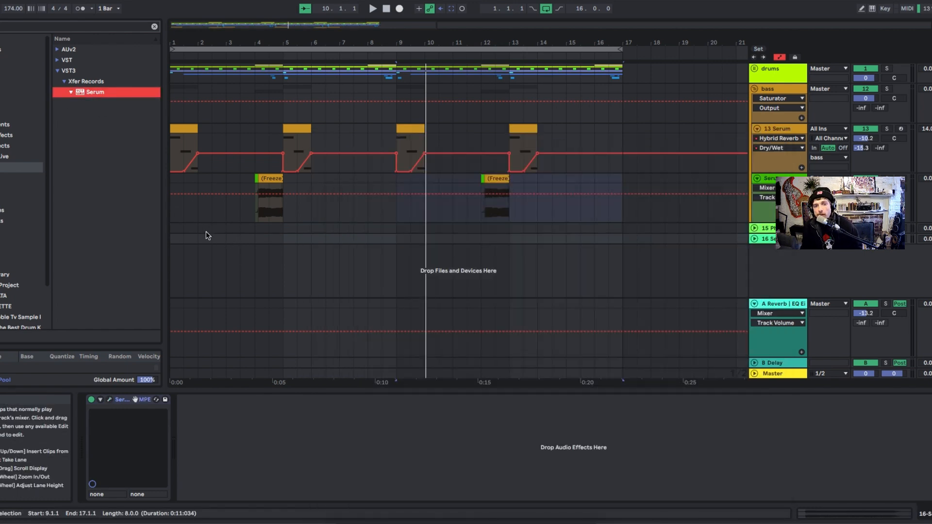
# Create an empty one-bar MIDI clip at bar 3 on the 16 Serum track
pyautogui.doubleClick(205, 239)
pyautogui.moveTo(221, 242); pyautogui.dragTo(233, 240)
pyautogui.press('space')
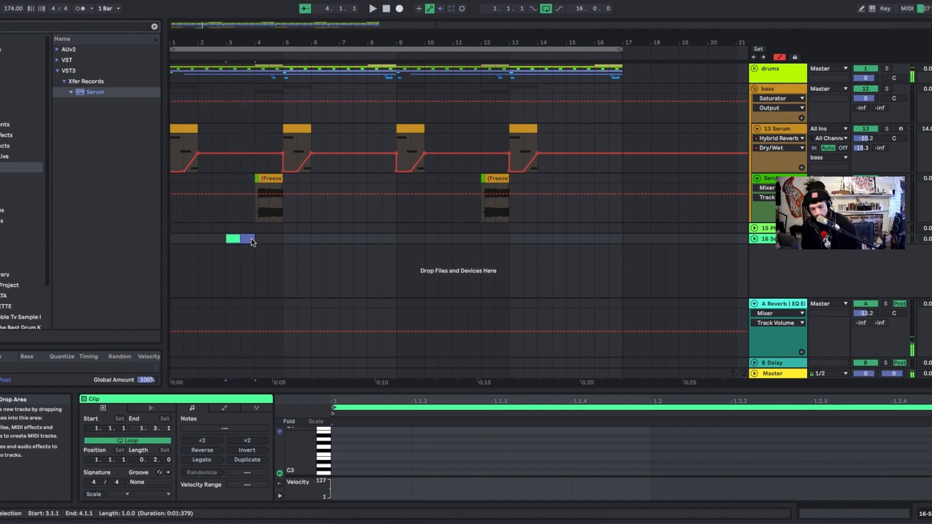
pyautogui.press('super+j')
pyautogui.press('space')
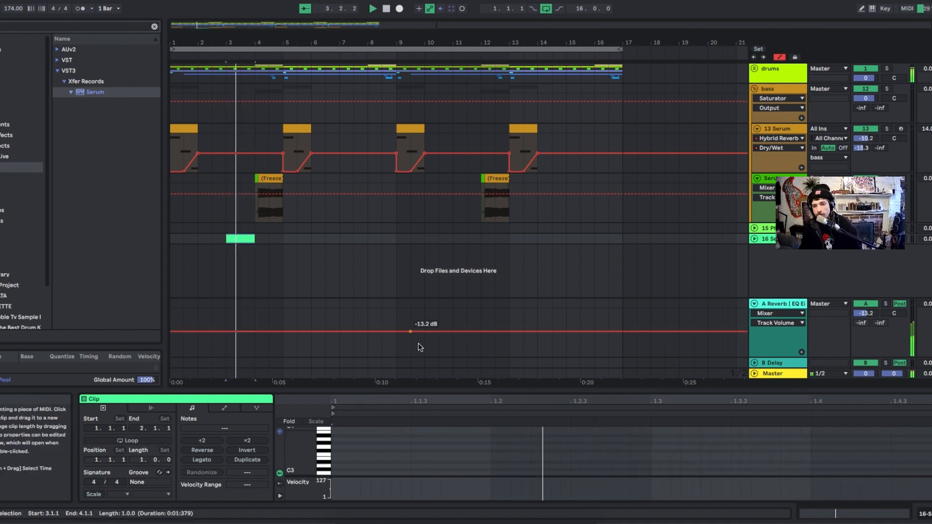
# Add a note about one beat long at the clip's start and transpose it down to C#0
pyautogui.doubleClick(336, 462)
pyautogui.moveTo(384, 456); pyautogui.dragTo(517, 453)
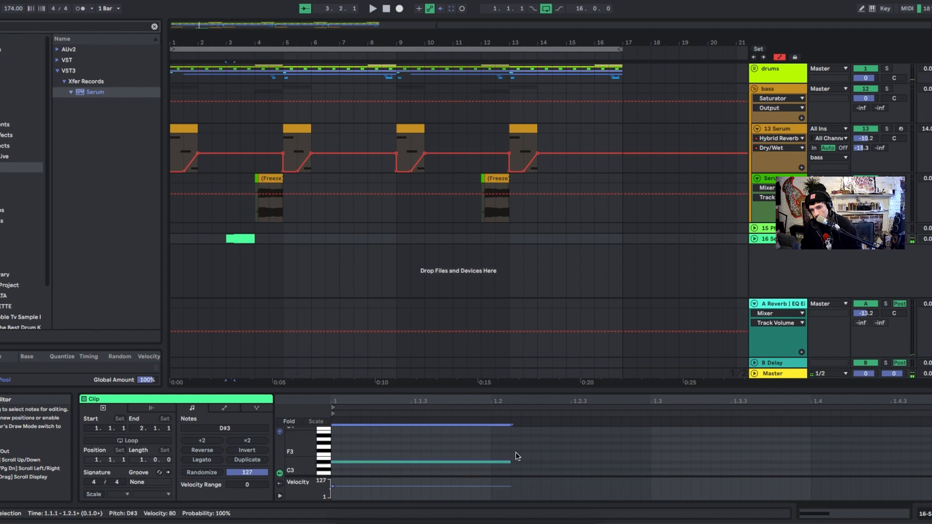
pyautogui.press('Down')
pyautogui.press('Down')
pyautogui.hotkey('shift', 'Down')
pyautogui.hotkey('shift', 'Down')
pyautogui.hotkey('shift', 'Down')
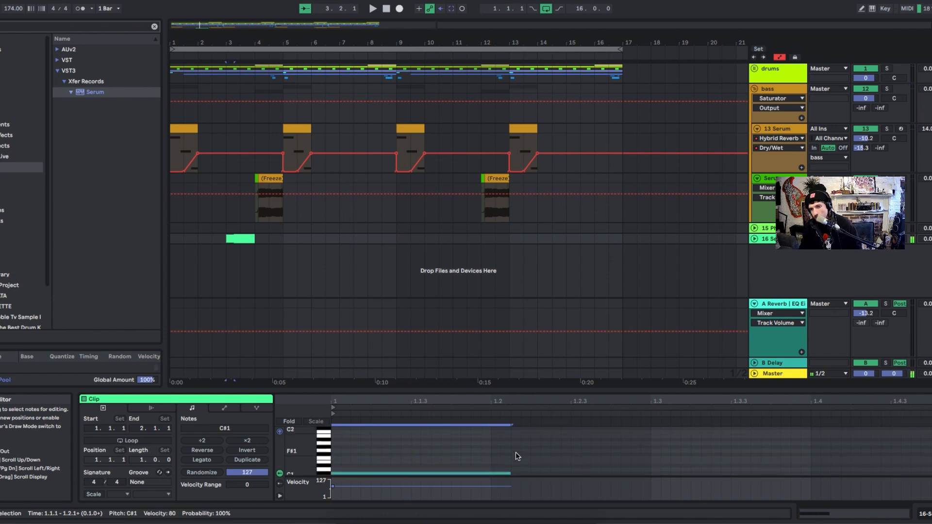
# Add an overlapping second note at 1.1.3, transpose it to D2 and extend it to the clip's end
pyautogui.doubleClick(417, 469)
pyautogui.moveTo(421, 469); pyautogui.dragTo(558, 483)
pyautogui.hotkey('shift', 'Up')
pyautogui.hotkey('shift', 'Up')
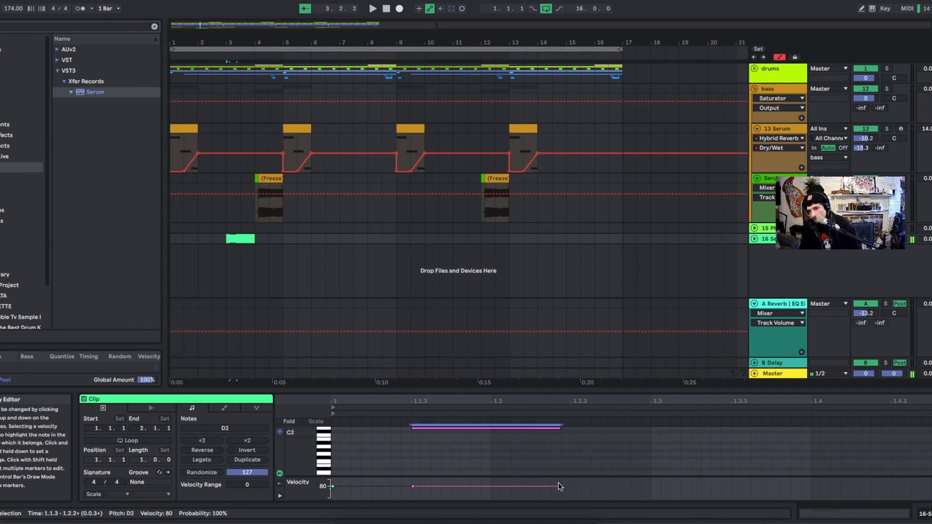
pyautogui.moveTo(561, 428); pyautogui.dragTo(930, 434)
# Draw a pitch bend envelope that falls from 0 at 1.1.3 to the minimum near 1.4.3, and play it back
pyautogui.click(225, 408)
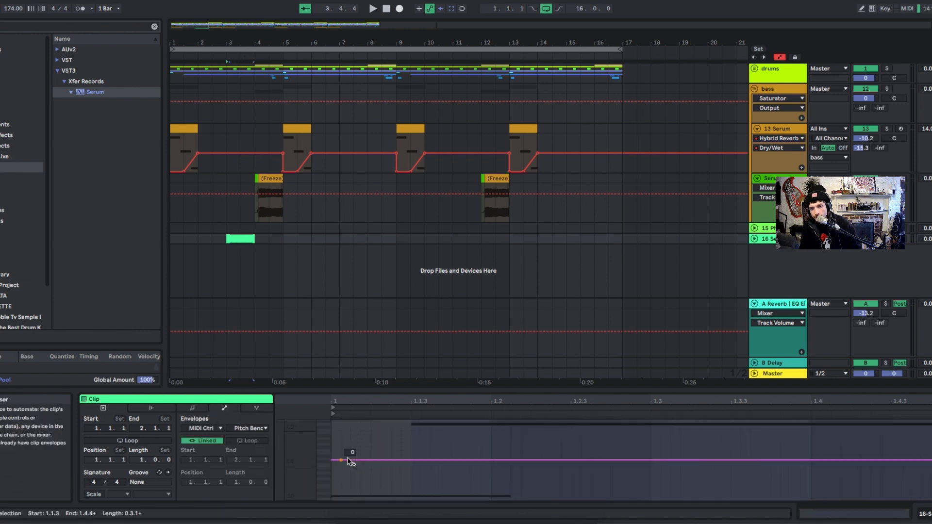
pyautogui.click(411, 461)
pyautogui.doubleClick(921, 499)
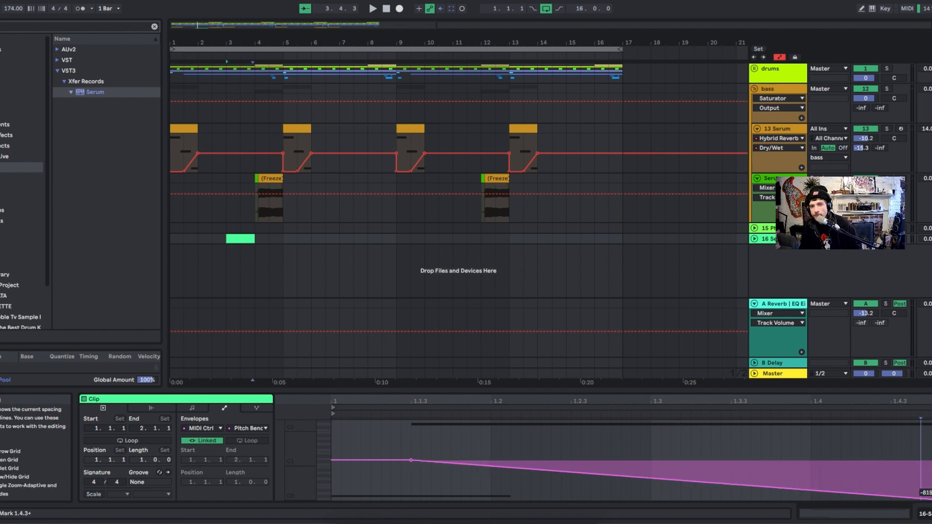
pyautogui.press('space')
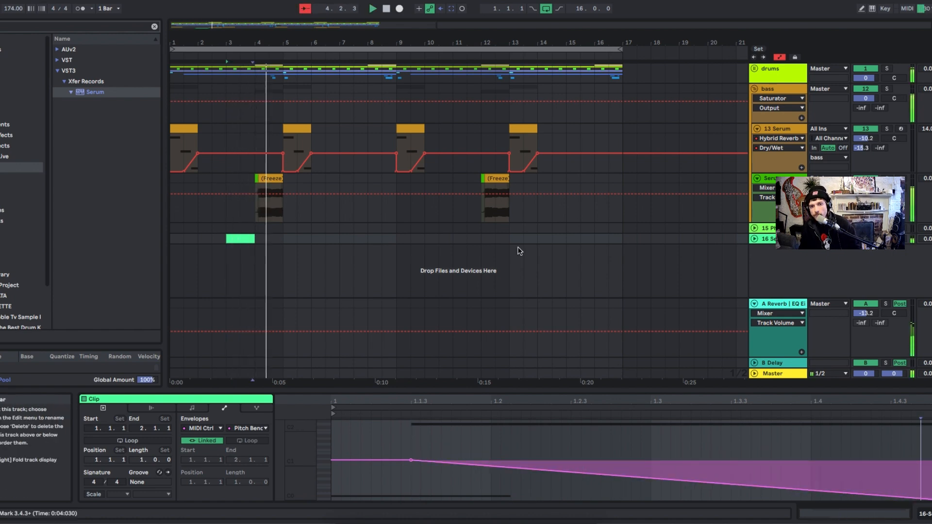
pyautogui.press('space')
# Extend the MIDI clip to span 2.3.1 to 4.1.1, lengthen the D2 note to the clip's end and audition the result
pyautogui.moveTo(249, 239); pyautogui.dragTo(214, 238)
pyautogui.press('super+j')
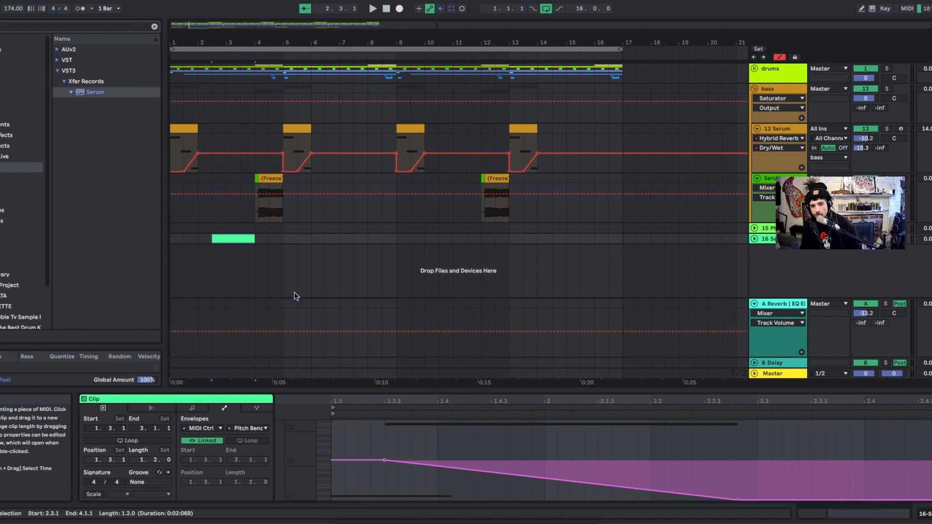
pyautogui.click(193, 409)
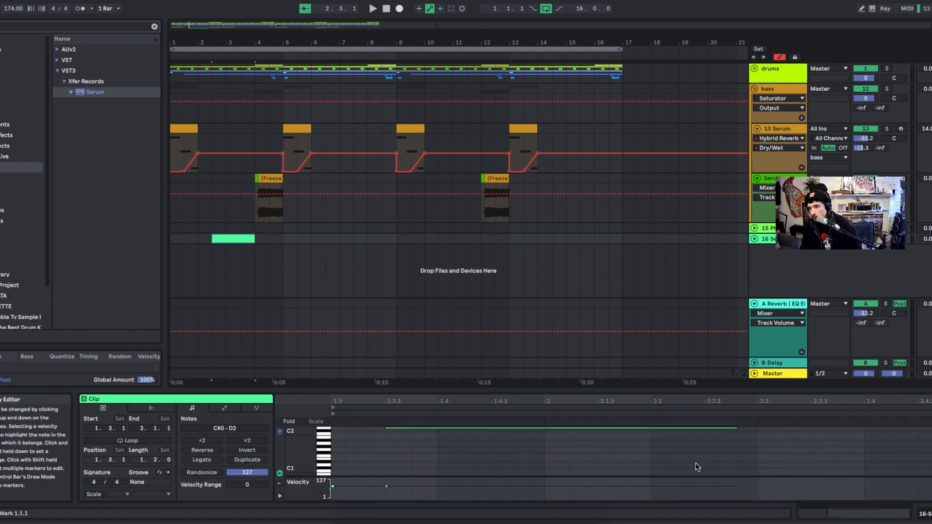
pyautogui.moveTo(737, 427); pyautogui.dragTo(931, 428)
pyautogui.press('space')
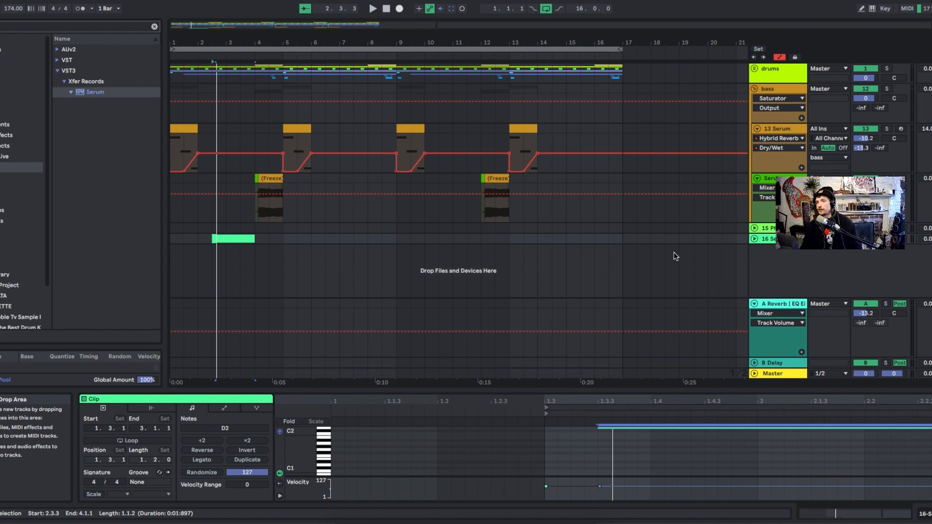
pyautogui.press('space')
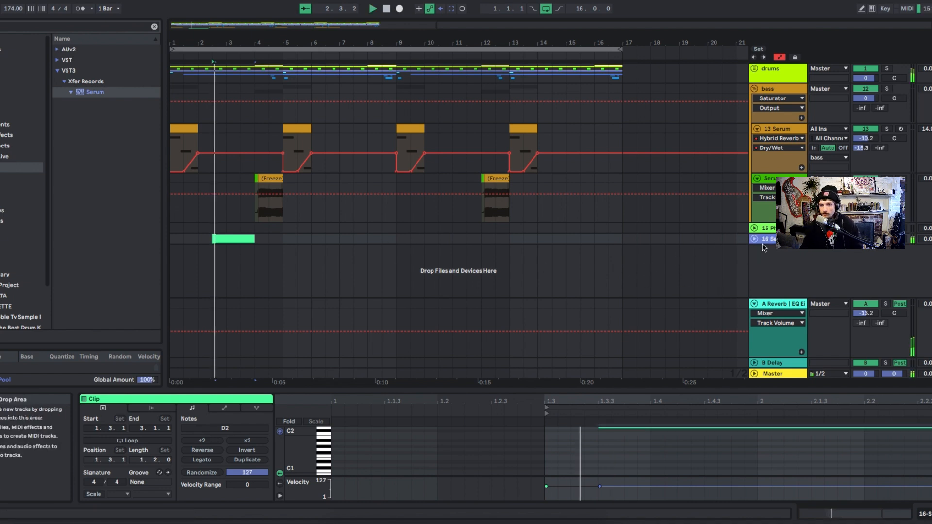
pyautogui.press('space')
# Open Serum on track 16 and set oscillator A's wavetable to the analog Basic Shapes
pyautogui.doubleClick(765, 239)
pyautogui.click(110, 400)
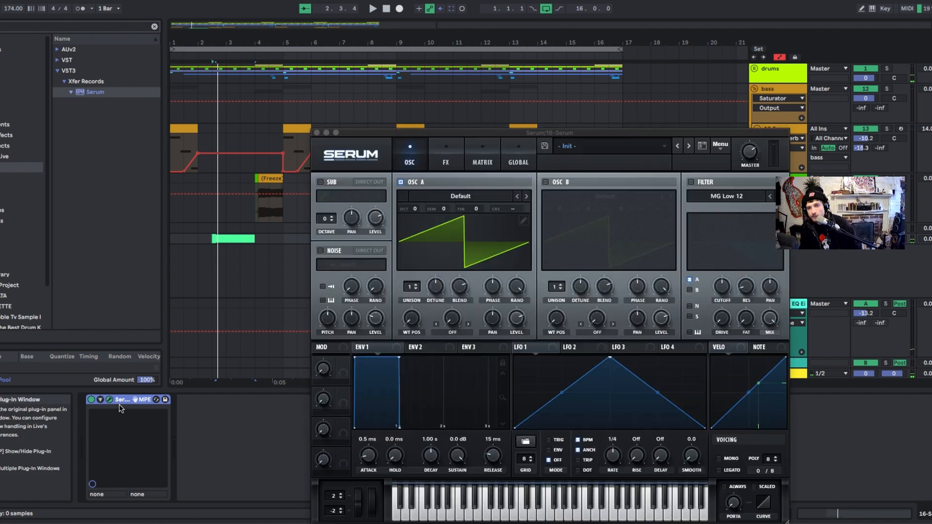
pyautogui.press('space')
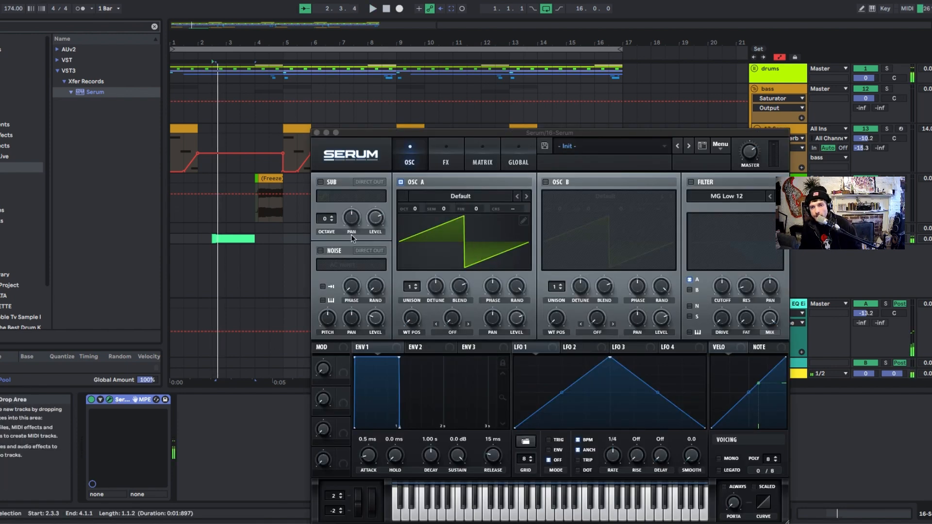
pyautogui.click(460, 195)
pyautogui.moveTo(486, 207)
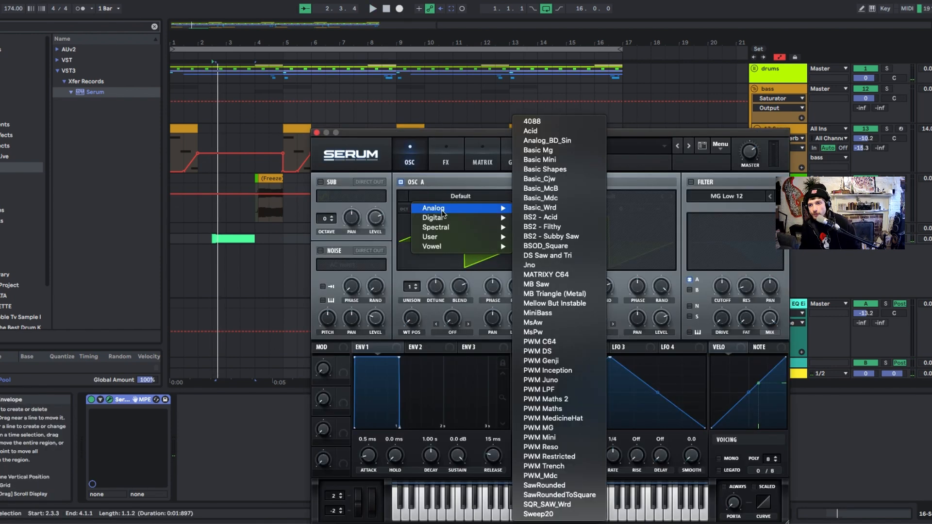
pyautogui.click(573, 169)
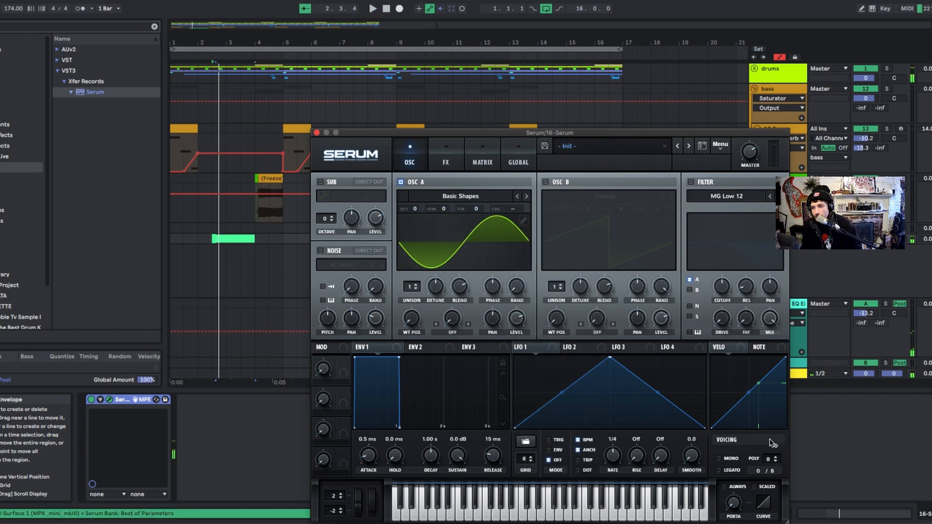
# Enable Mono, Legato and Always portamento in Serum's voicing section, and play the clip back
pyautogui.click(722, 471)
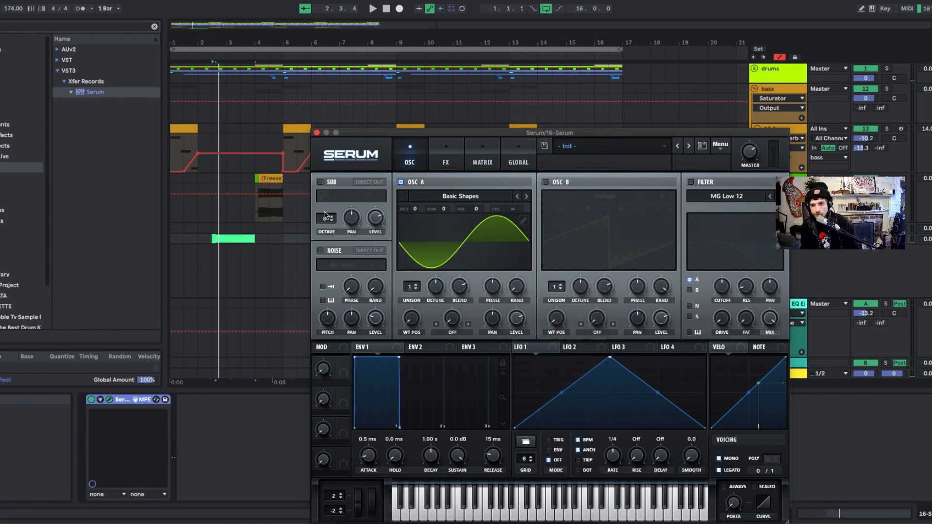
pyautogui.moveTo(361, 140); pyautogui.dragTo(336, 90)
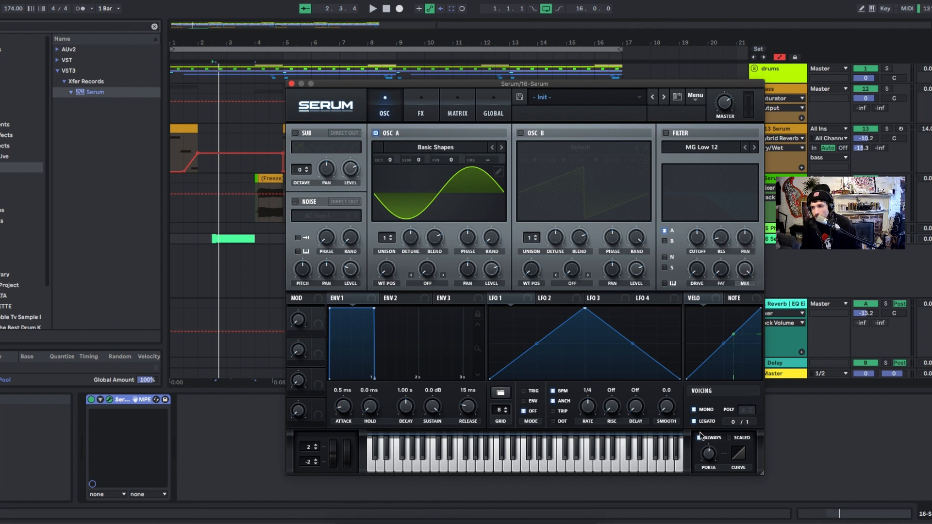
pyautogui.press('space')
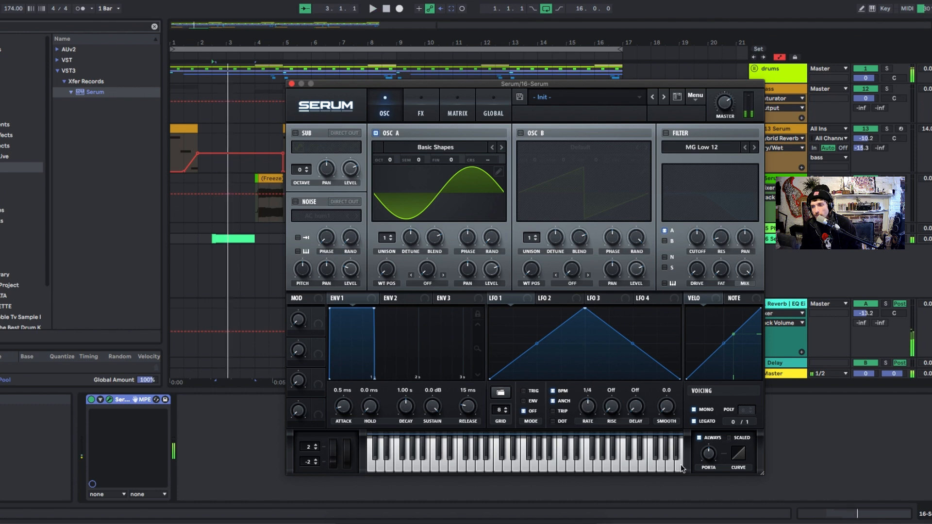
# Set Serum's portamento time to about 86 ms, and set oscillator A's warp mode to Bend - with LFO 1 modulating the warp amount
pyautogui.moveTo(704, 467)
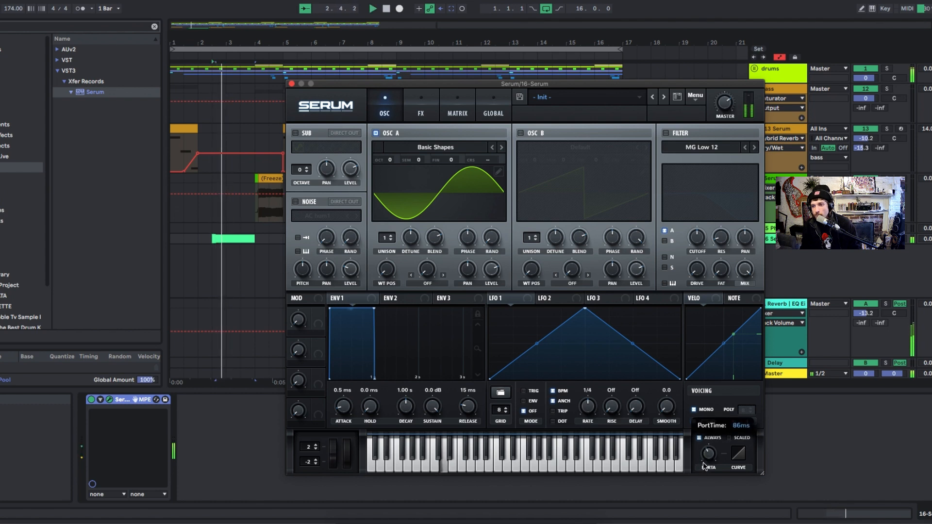
pyautogui.moveTo(704, 467); pyautogui.dragTo(706, 462)
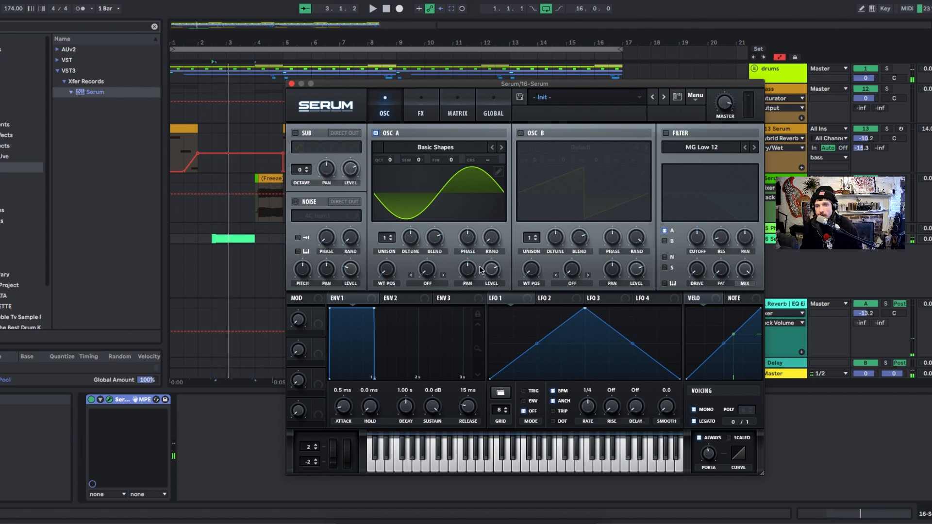
pyautogui.click(421, 280)
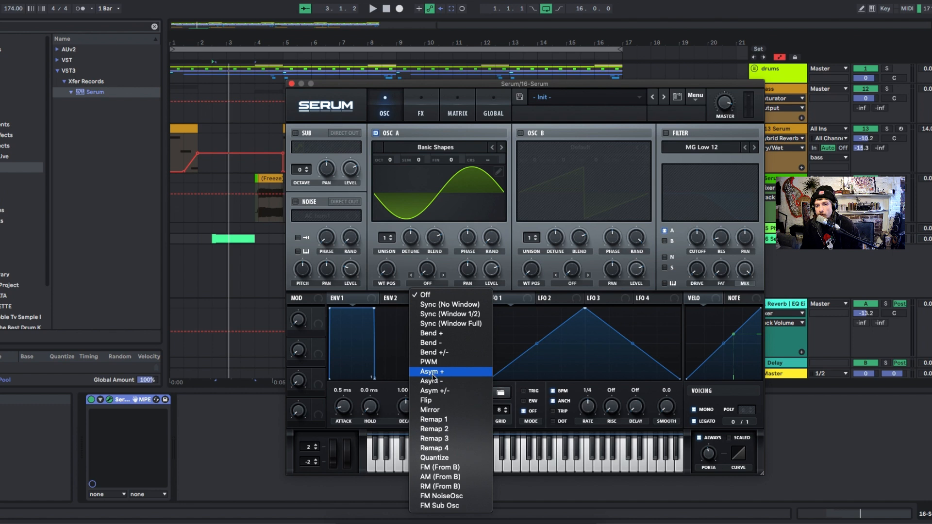
pyautogui.click(435, 343)
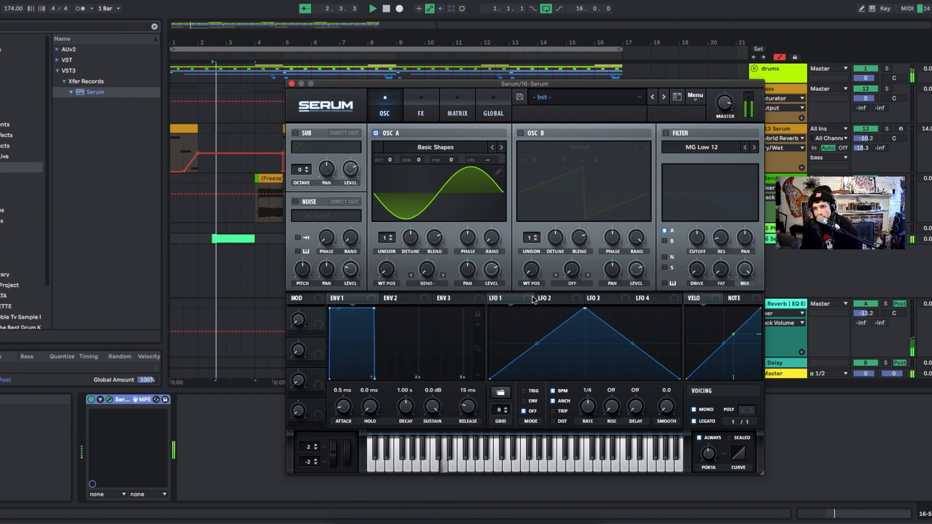
pyautogui.moveTo(424, 281); pyautogui.dragTo(426, 278)
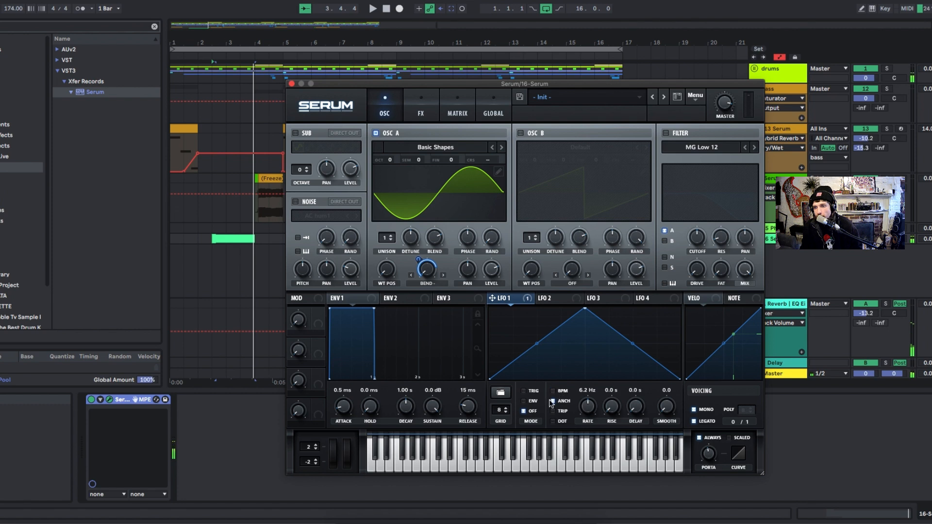
# Assign the Note source to modulate LFO 1's rate, lower the LFO rate and audition the clip
pyautogui.click(751, 300)
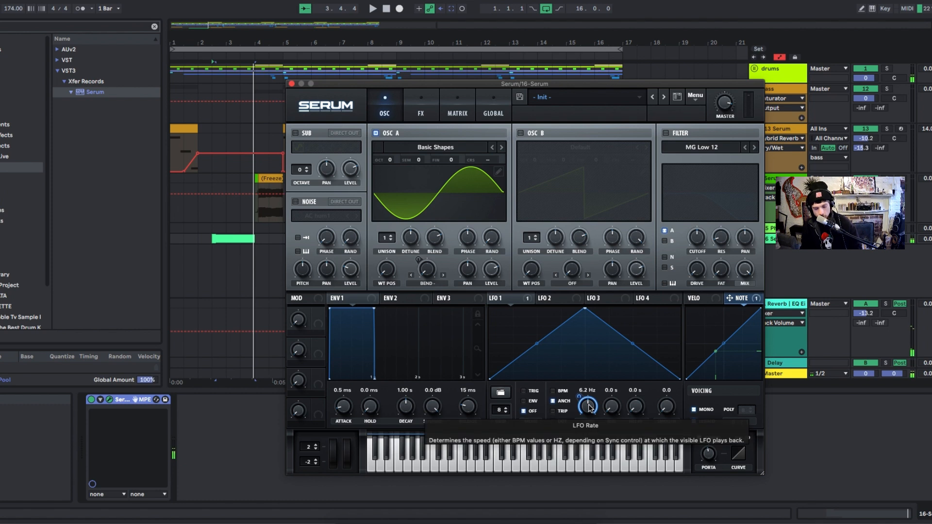
pyautogui.moveTo(590, 407); pyautogui.dragTo(586, 412)
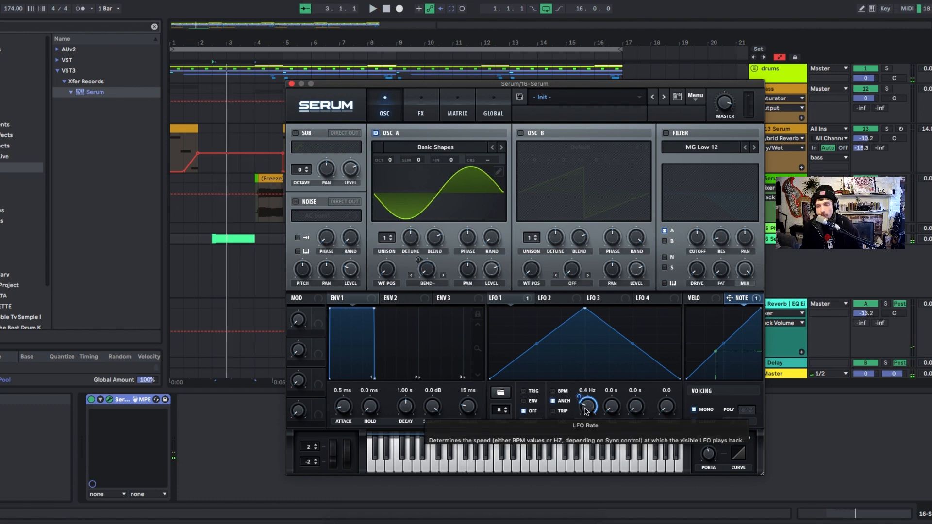
pyautogui.moveTo(586, 411); pyautogui.dragTo(581, 429)
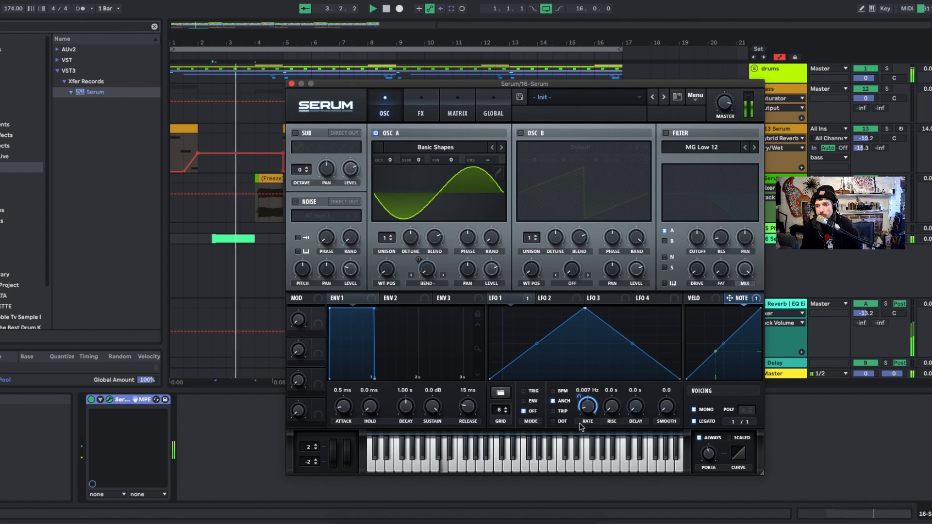
pyautogui.moveTo(586, 409); pyautogui.dragTo(585, 402)
pyautogui.press('space')
pyautogui.press('space')
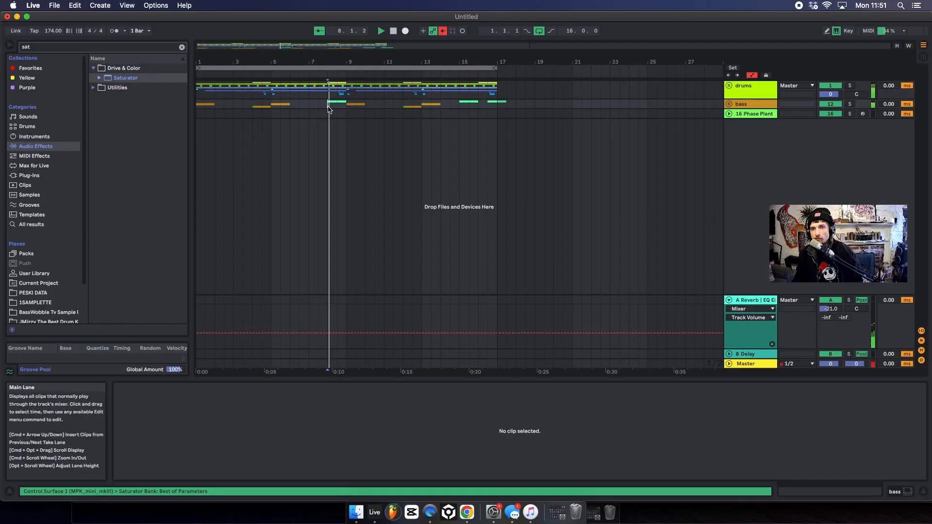
# Unfold the bass group and play back the arrangement
pyautogui.press('space')
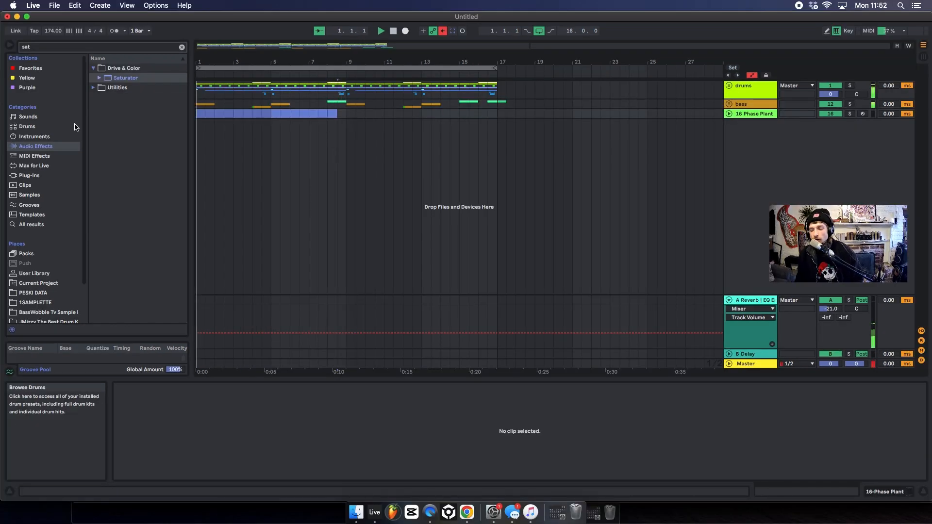
pyautogui.click(729, 104)
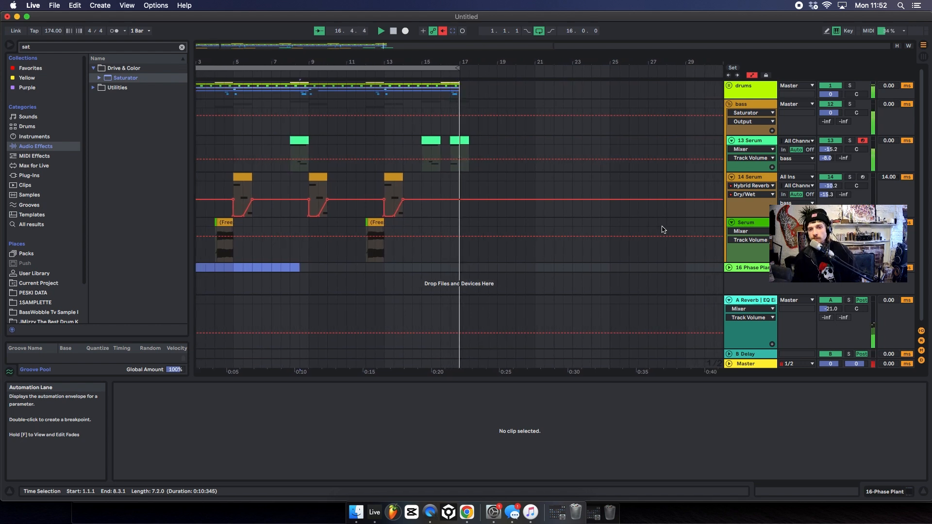
pyautogui.press('space')
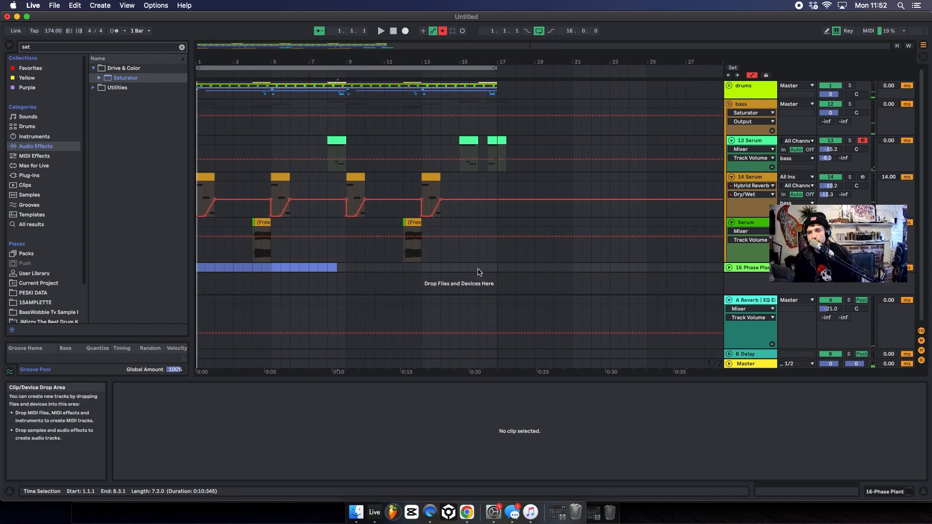
# On the Phase Plant track, create a clip from 16.1.1 to 16.3.1 with a full-length D#3 note, and draw a pitch bend falling towards its end
pyautogui.click(483, 268)
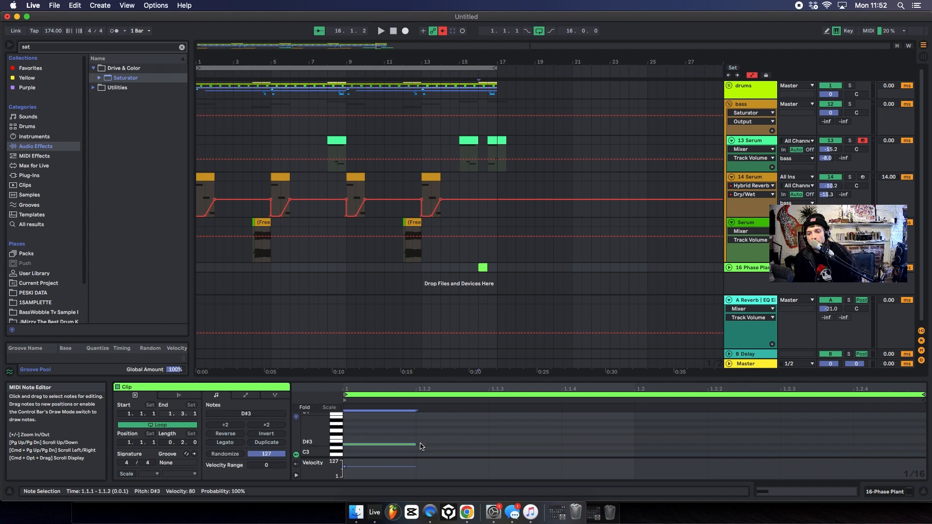
pyautogui.moveTo(416, 445); pyautogui.dragTo(922, 439)
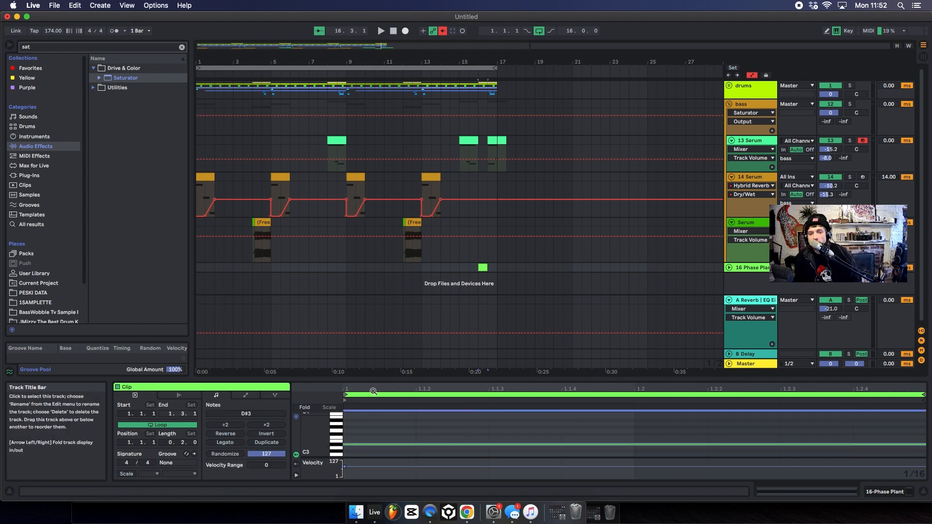
pyautogui.click(246, 396)
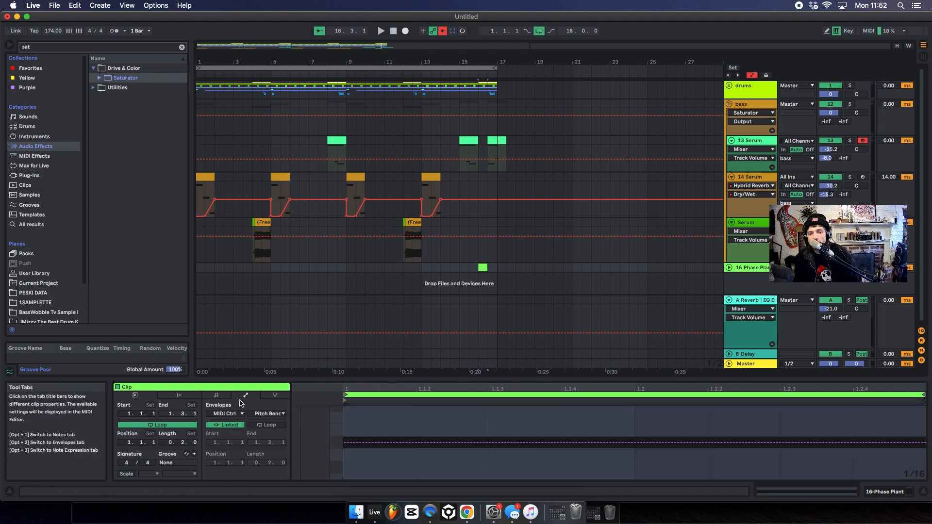
pyautogui.click(360, 443)
pyautogui.moveTo(911, 444); pyautogui.dragTo(910, 465)
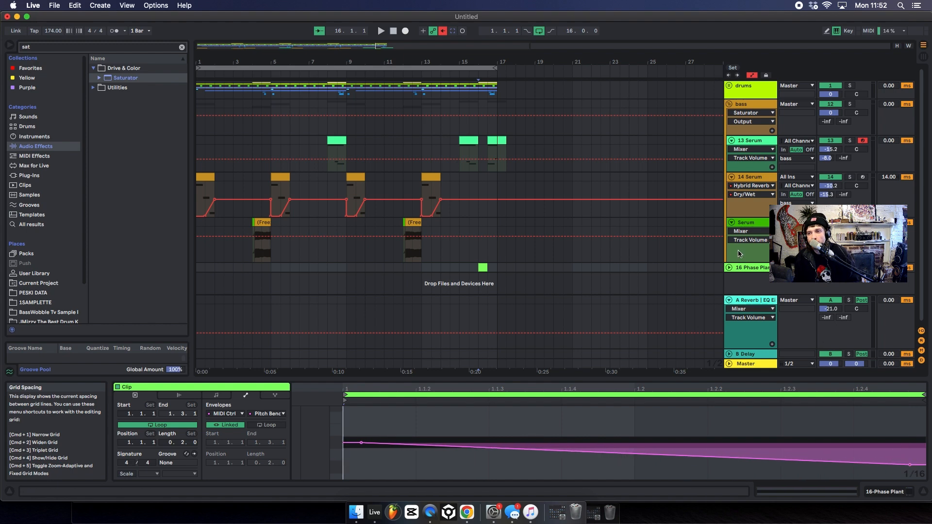
# Open Phase Plant on track 16 and add an Analog oscillator set to a sine wave
pyautogui.click(751, 269)
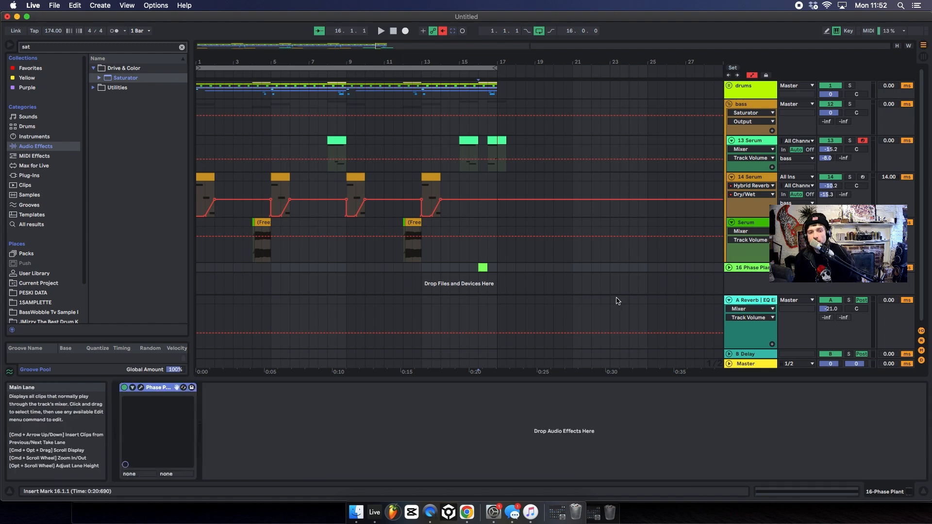
pyautogui.click(144, 388)
pyautogui.click(384, 245)
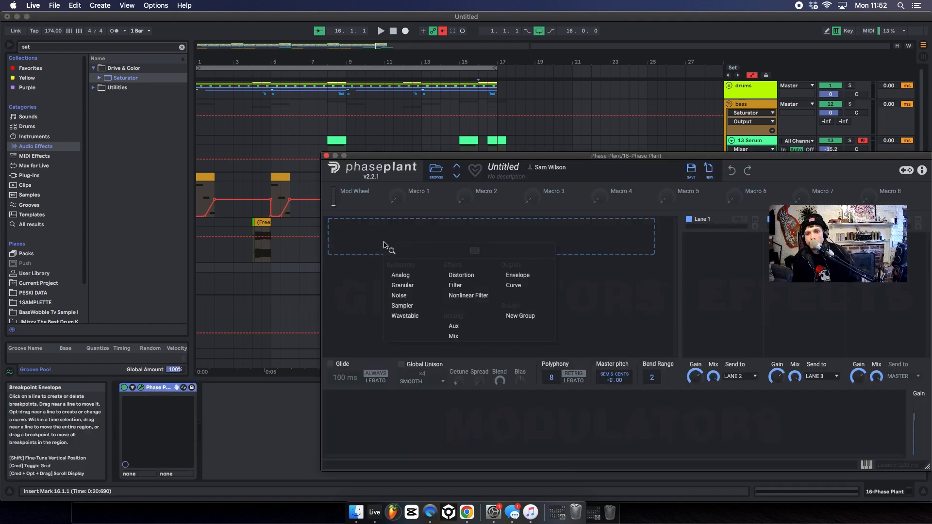
pyautogui.click(401, 275)
pyautogui.click(606, 276)
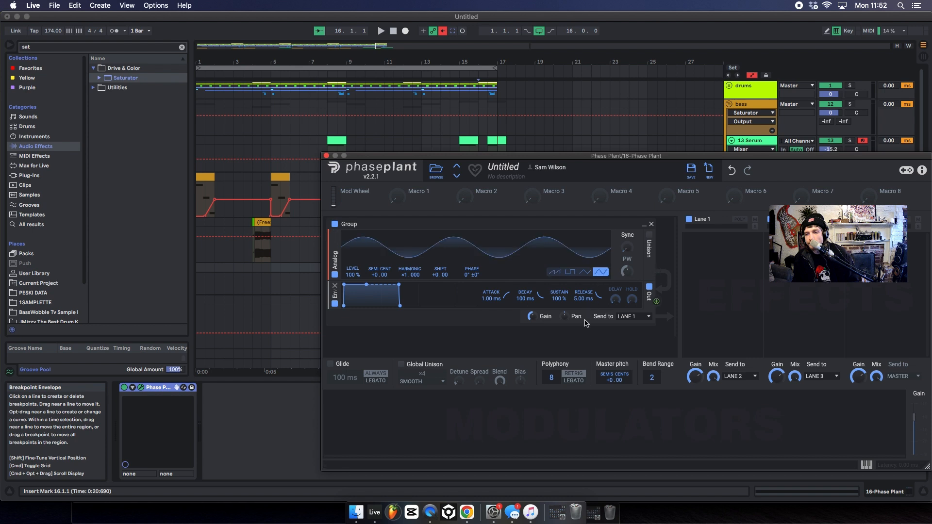
# Add a second Analog oscillator with a saw wave, enable its two-voice Smooth unison and raise the detune during playback
pyautogui.click(470, 346)
pyautogui.click(505, 375)
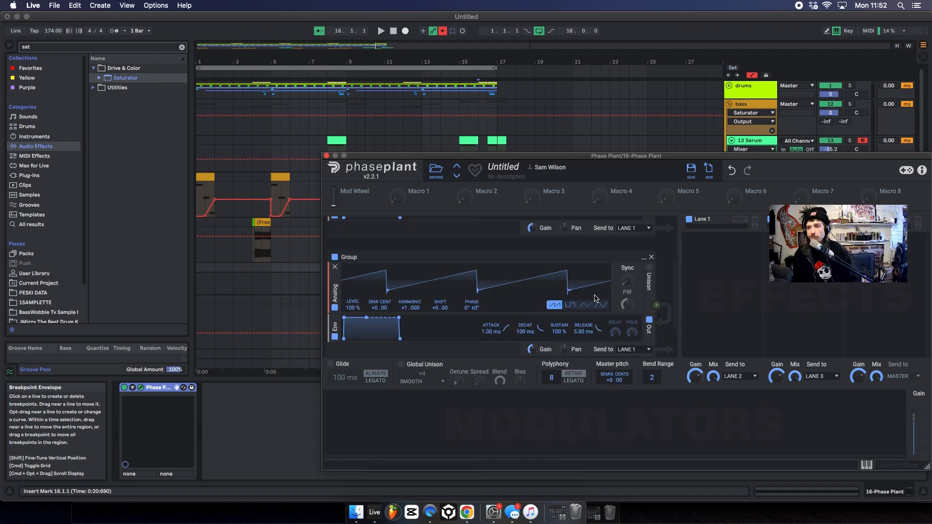
pyautogui.click(650, 271)
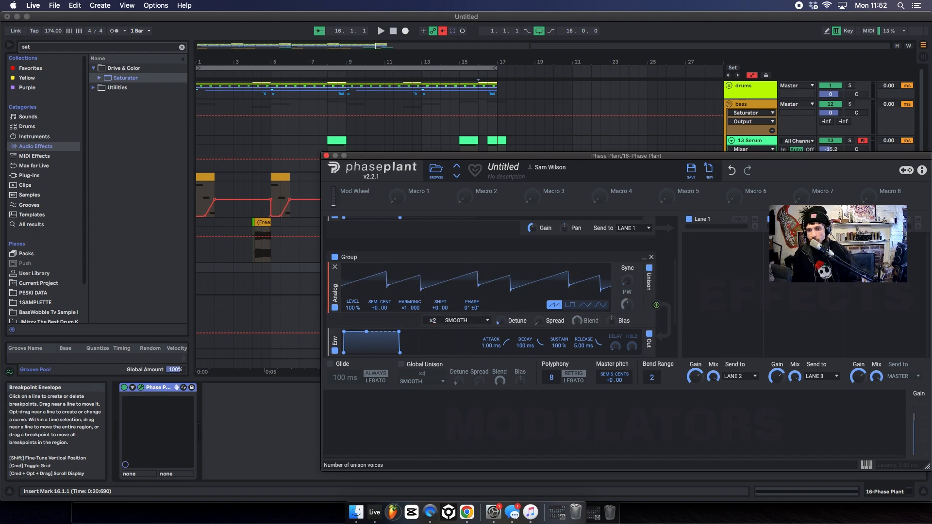
pyautogui.press('space')
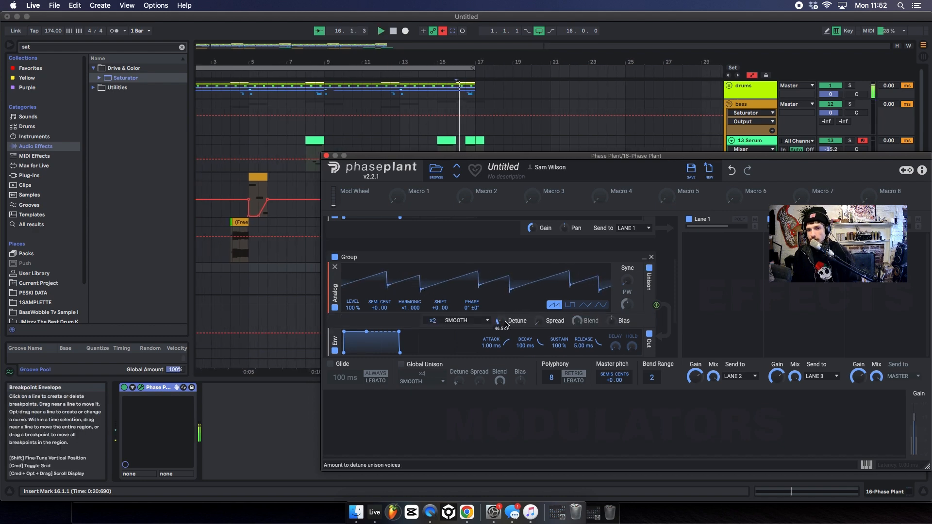
pyautogui.moveTo(484, 156); pyautogui.dragTo(390, 56)
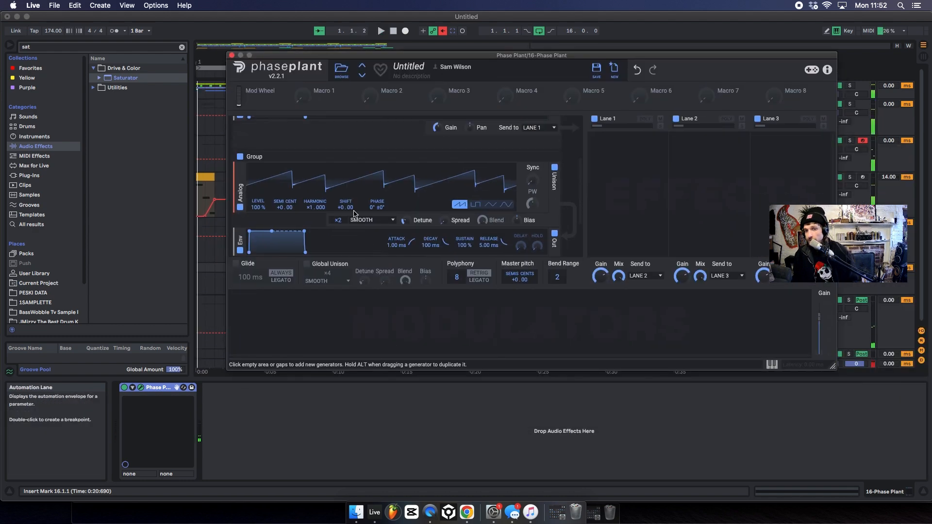
pyautogui.moveTo(408, 223); pyautogui.dragTo(408, 204)
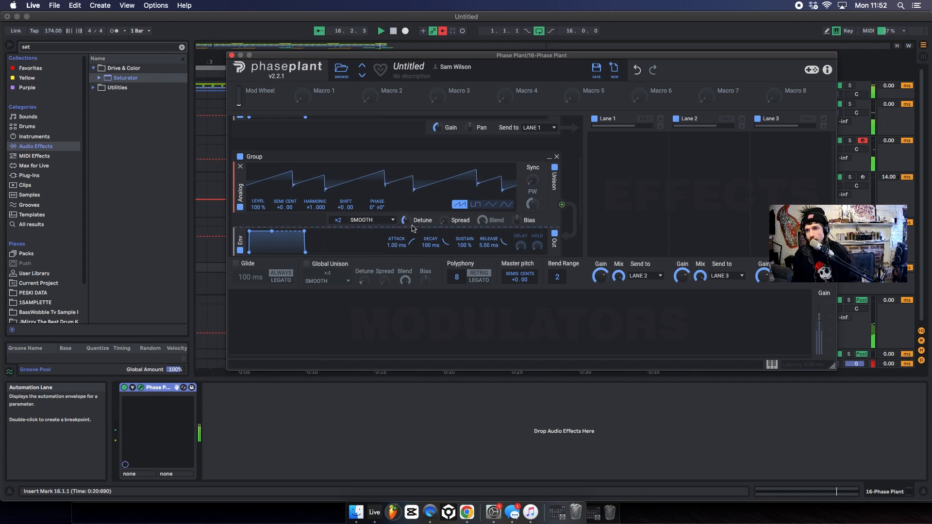
# Add a Chorus followed by a Flanger to Phase Plant's Lane 1
pyautogui.click(640, 178)
pyautogui.click(602, 230)
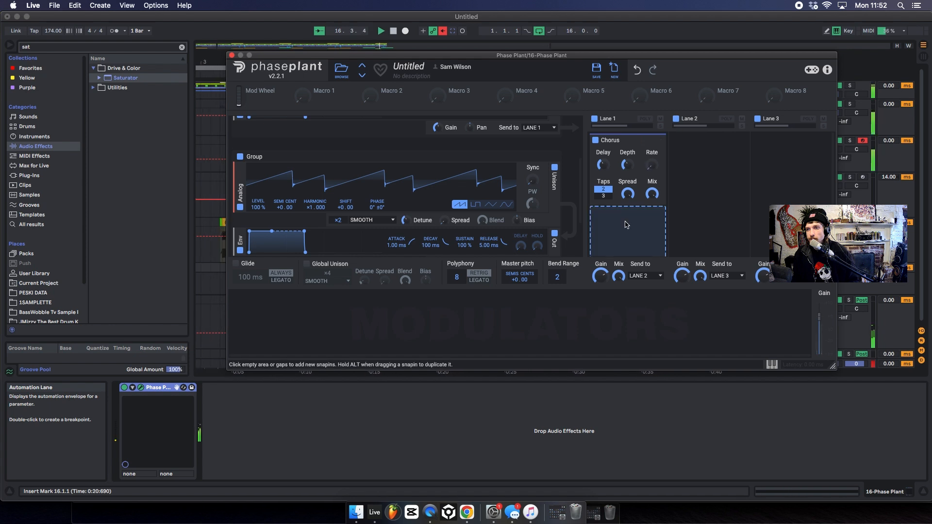
pyautogui.click(626, 226)
pyautogui.click(604, 343)
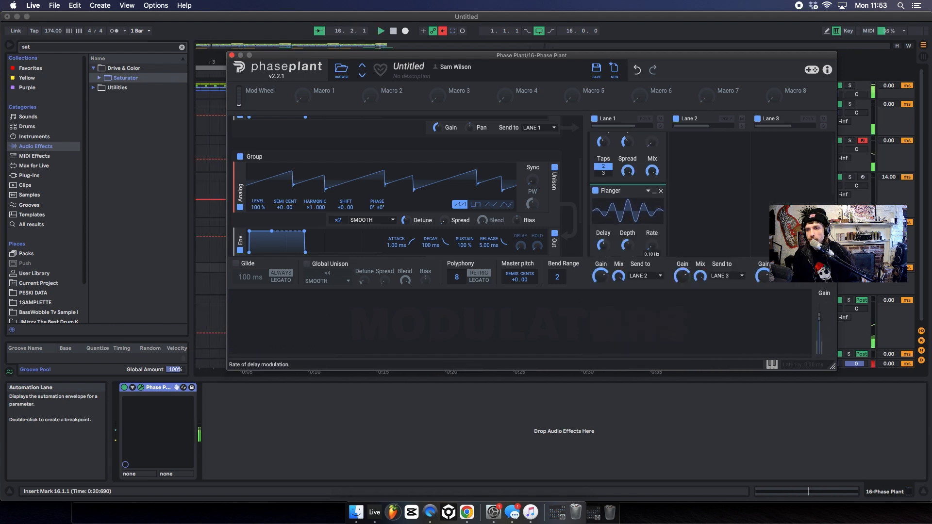
pyautogui.scroll(-3, 628, 214)
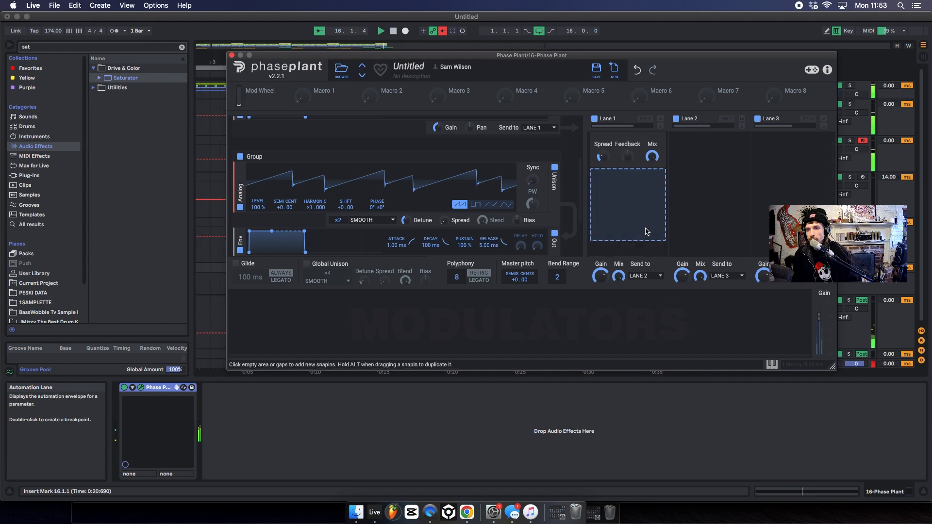
pyautogui.click(631, 224)
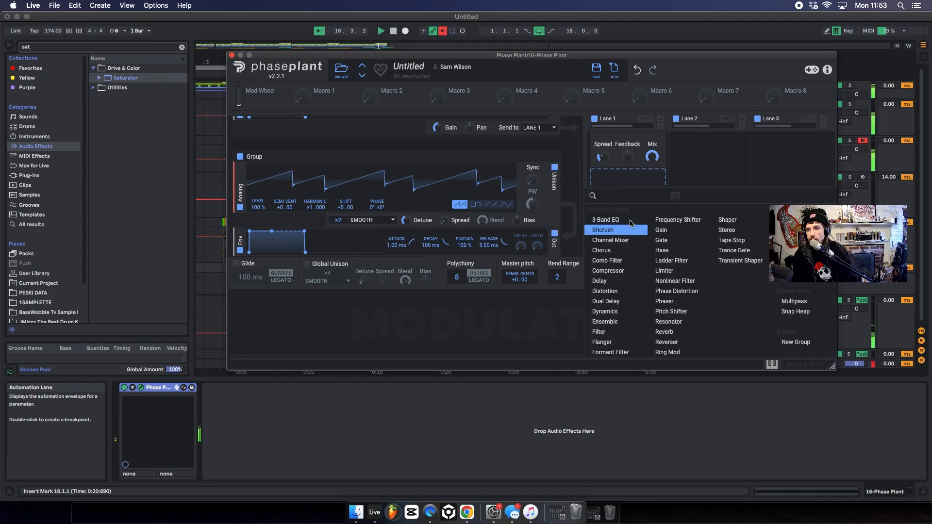
pyautogui.click(615, 250)
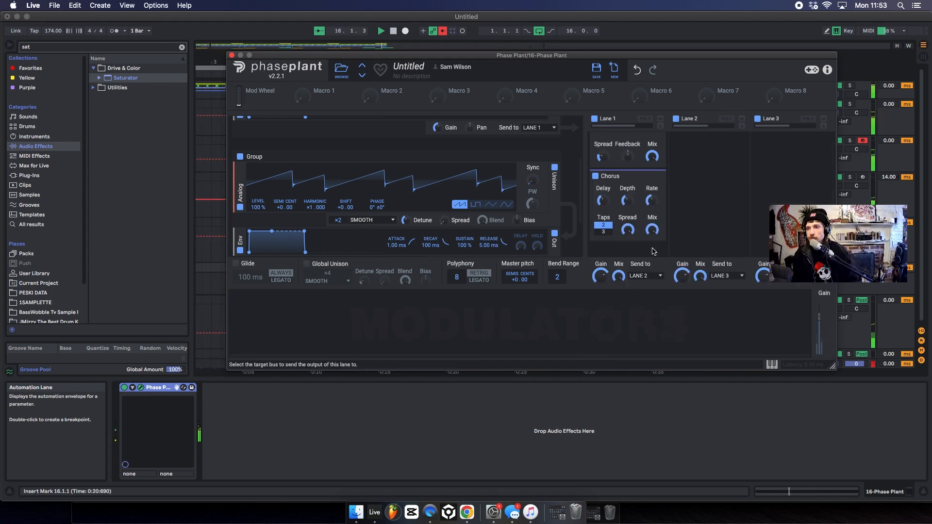
pyautogui.click(660, 177)
# Add a Distortion effect in Overdrive mode with about 6.42 dB of drive after the Flanger in Lane 1
pyautogui.click(641, 187)
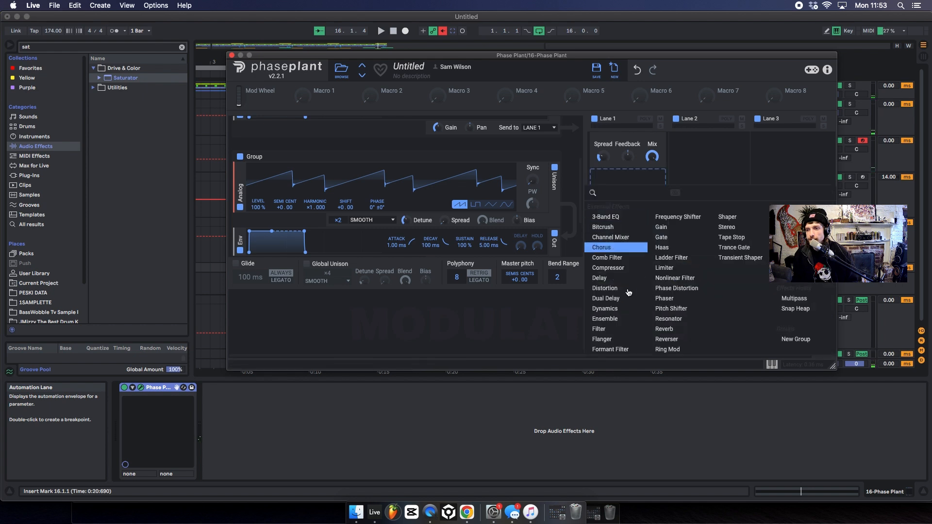
pyautogui.click(610, 288)
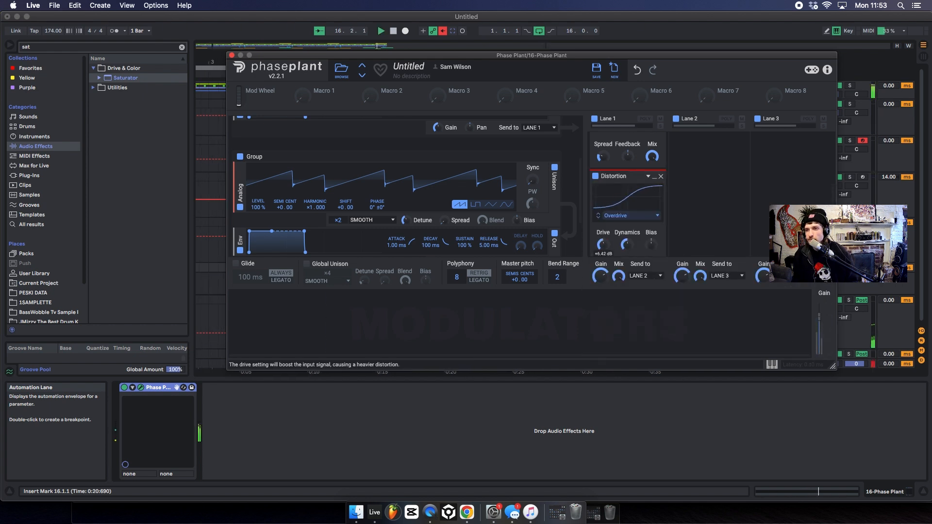
# Add a third saw-wave Analog oscillator without an envelope and route its output to the second oscillator's phase during playback
pyautogui.scroll(-3, 451, 233)
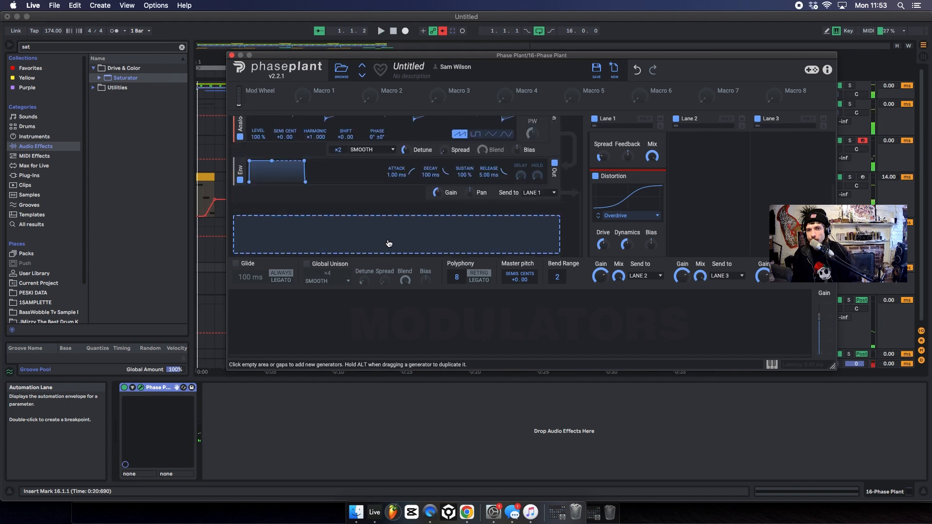
pyautogui.click(388, 243)
pyautogui.click(399, 272)
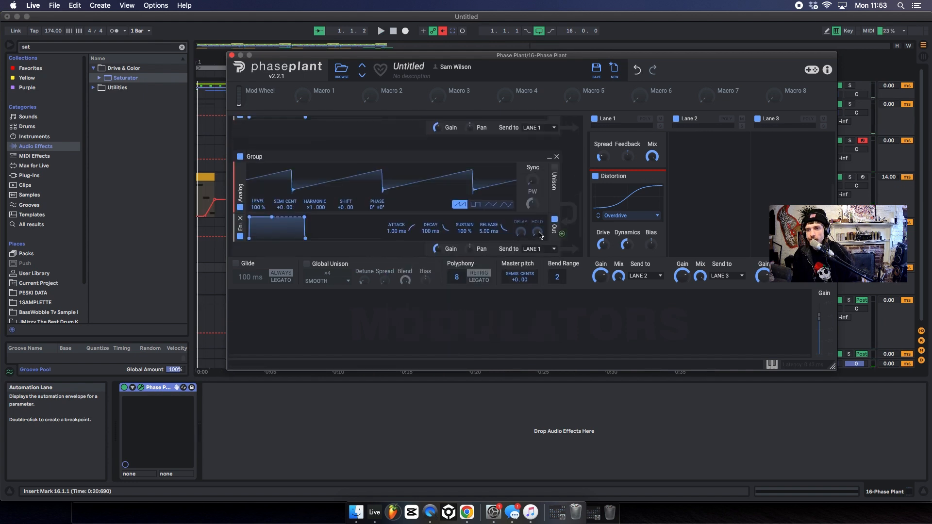
pyautogui.click(241, 220)
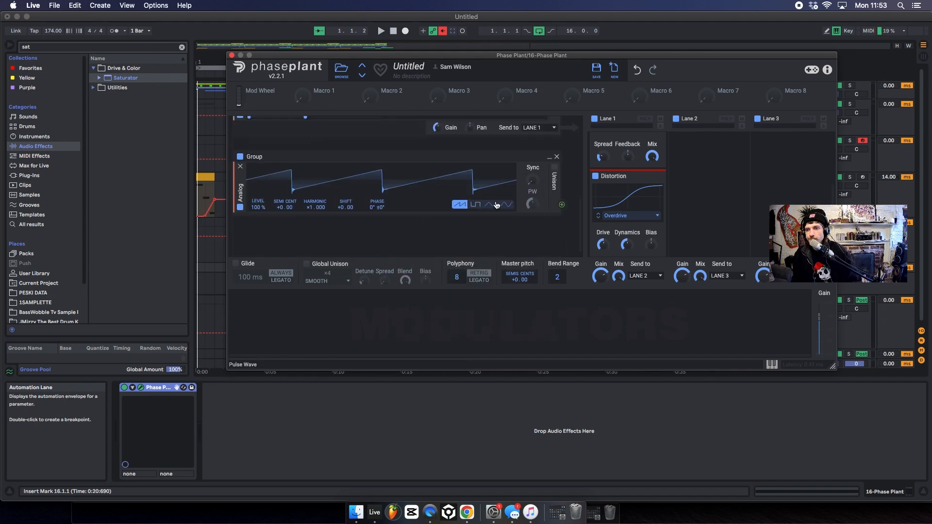
pyautogui.click(562, 207)
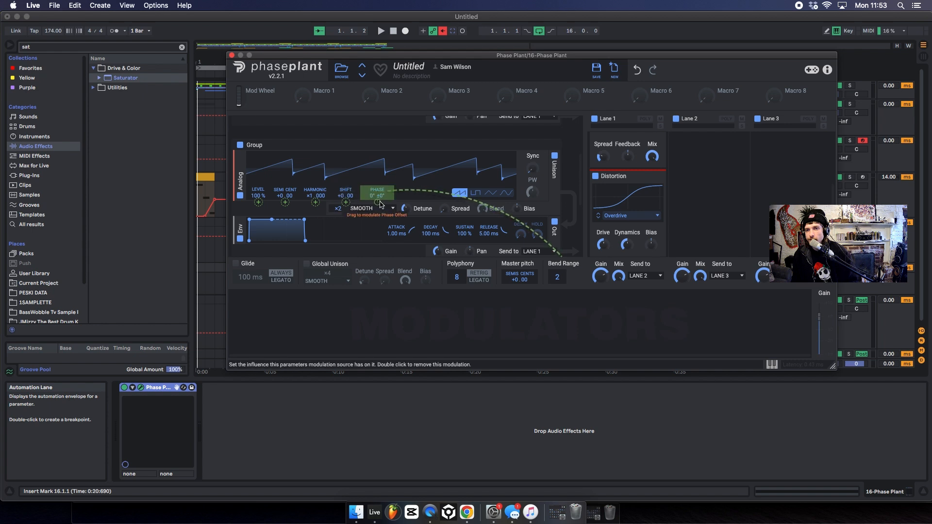
pyautogui.press('space')
pyautogui.click(562, 202)
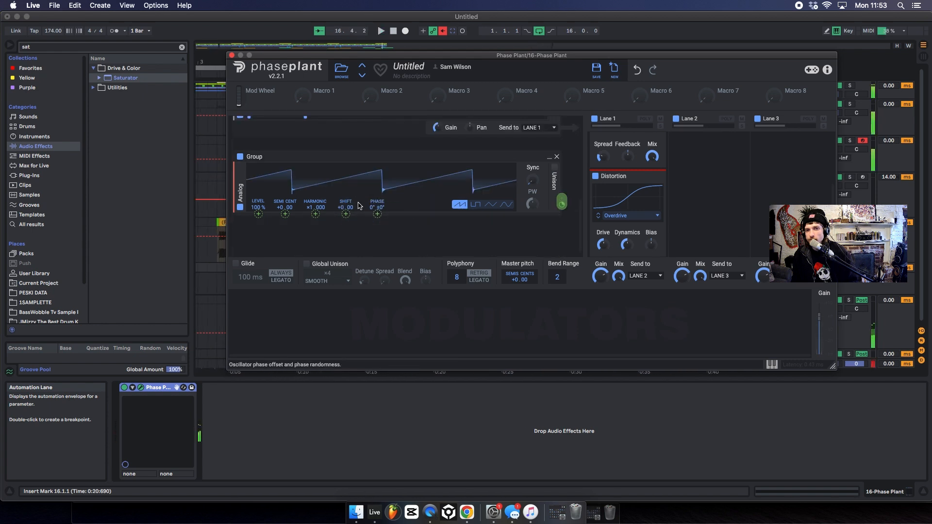
# Set the third oscillator's tuning to +1 semitone while the fill plays
pyautogui.click(283, 200)
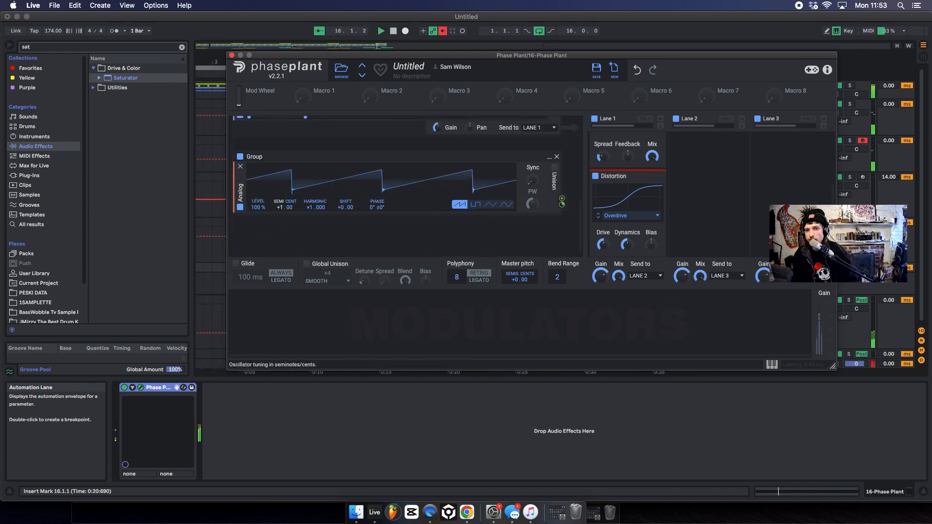
pyautogui.moveTo(282, 208); pyautogui.dragTo(282, 202)
pyautogui.press('space')
# Transpose the note in track 16's Phase Plant clip down to D#0 and play it back
pyautogui.click(232, 56)
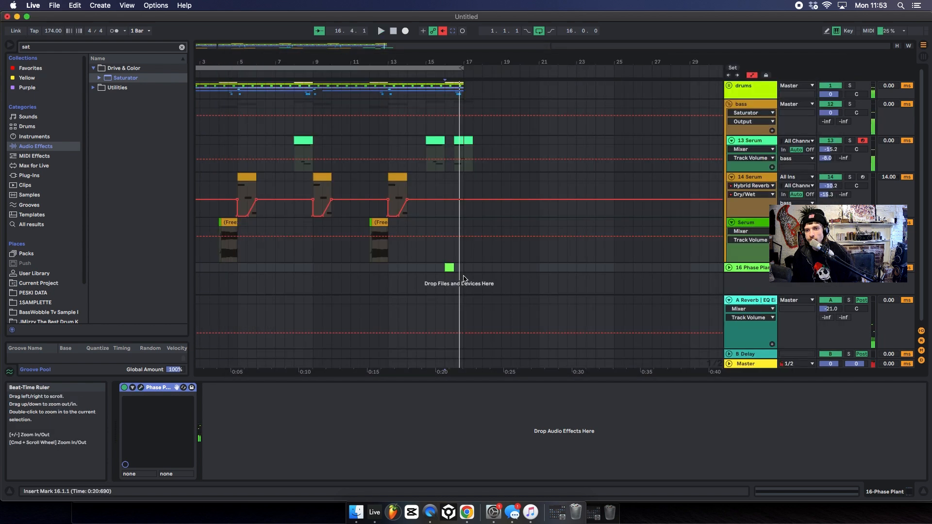
pyautogui.doubleClick(449, 268)
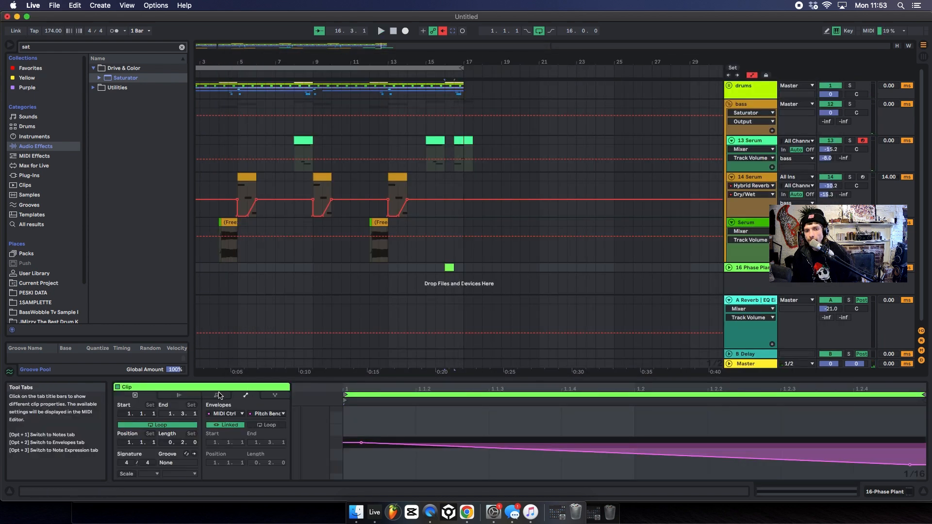
pyautogui.click(216, 395)
pyautogui.hotkey('shift', 'Down')
pyautogui.hotkey('shift', 'Down')
pyautogui.hotkey('shift', 'Down')
pyautogui.hotkey('shift', 'Down')
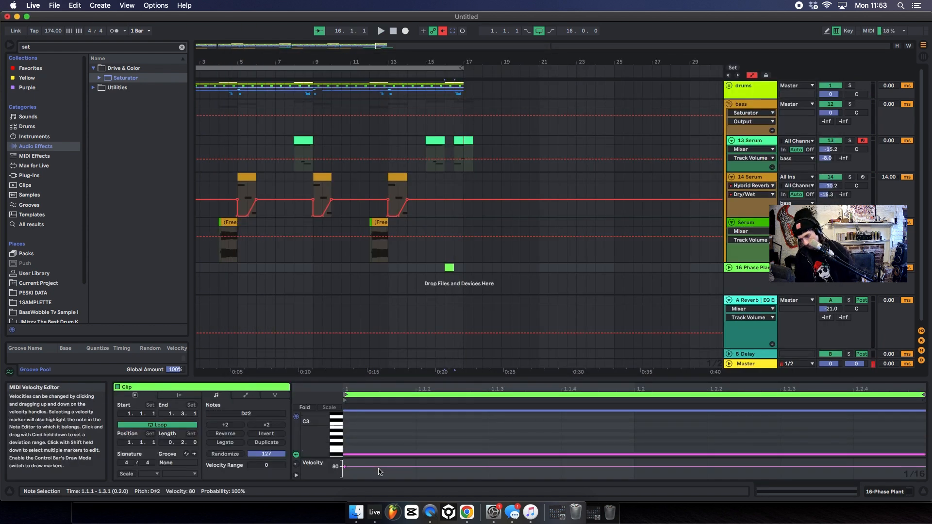
pyautogui.hotkey('shift', 'Up')
pyautogui.press('space')
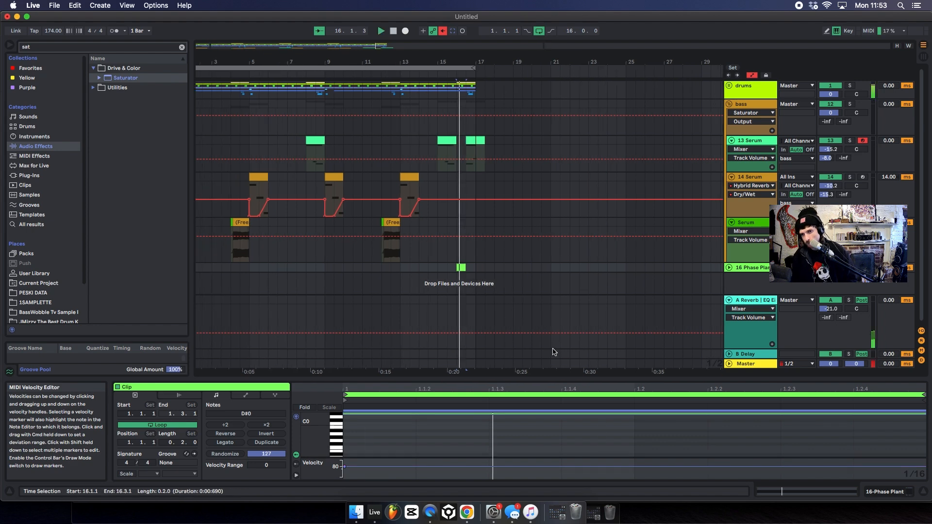
pyautogui.press('space')
# Reopen Phase Plant on track 16, enable Glide at 283 ms and set the polyphony to 1 voice
pyautogui.doubleClick(744, 266)
pyautogui.press('space')
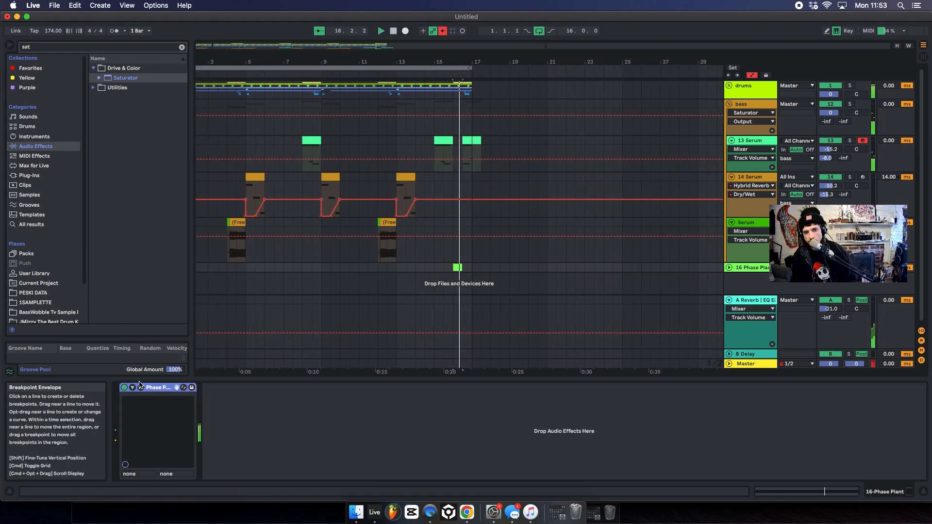
pyautogui.click(141, 388)
pyautogui.press('space')
pyautogui.press('space')
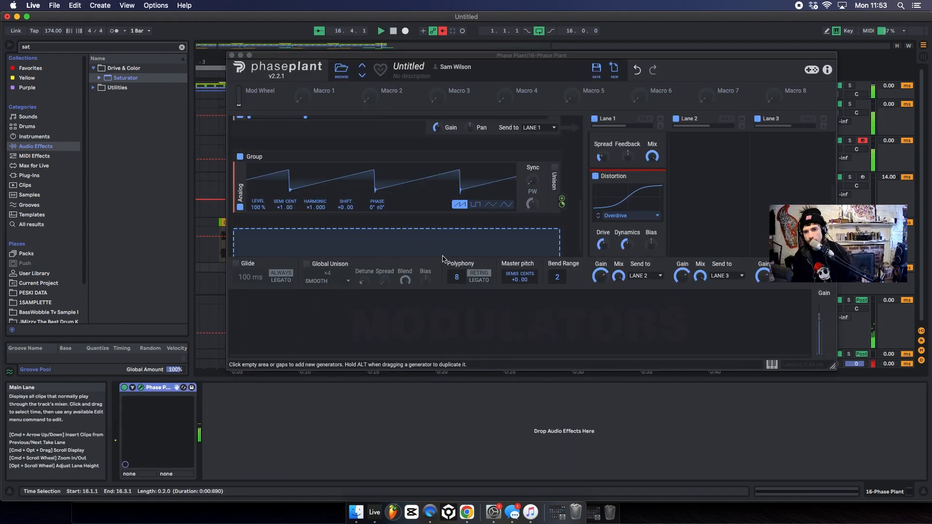
pyautogui.click(236, 263)
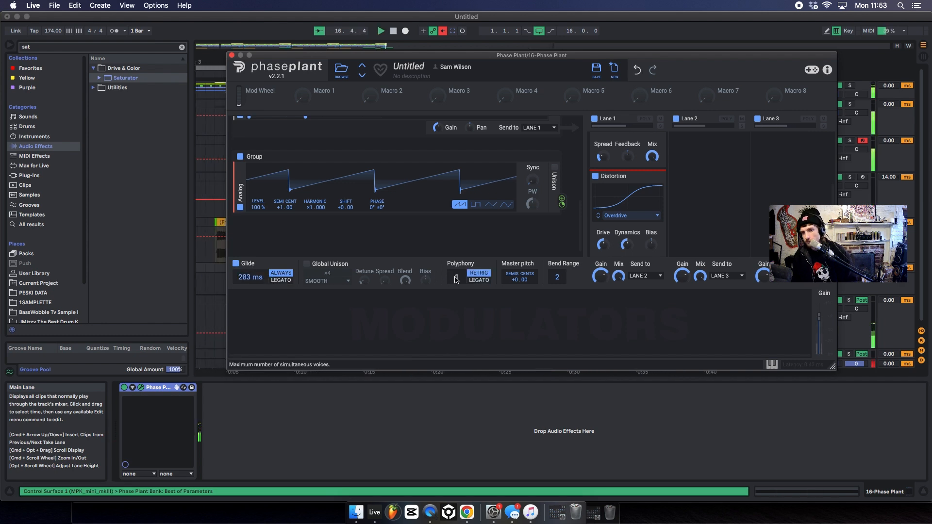
pyautogui.click(278, 333)
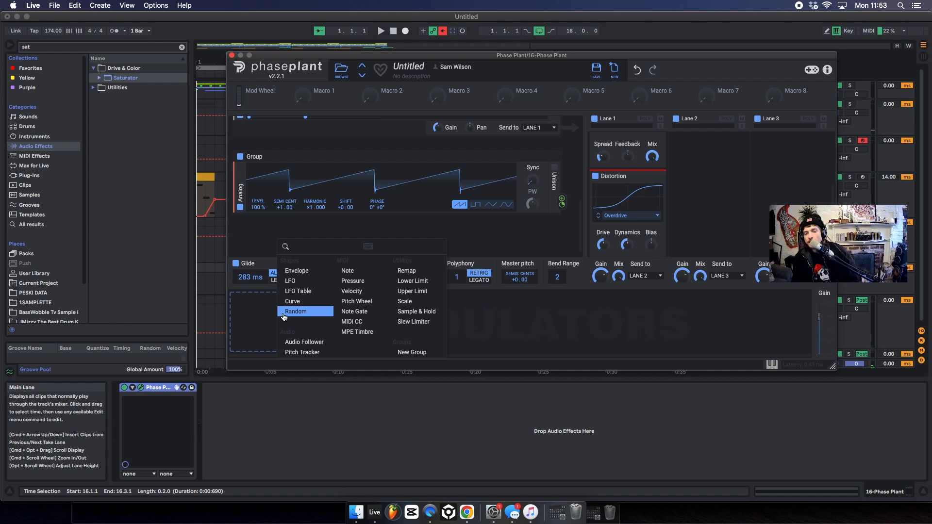
pyautogui.click(357, 218)
# Insert a notch Filter with ×3 slope below the second Analog oscillator and lower its cutoff during playback
pyautogui.scroll(5, 339, 202)
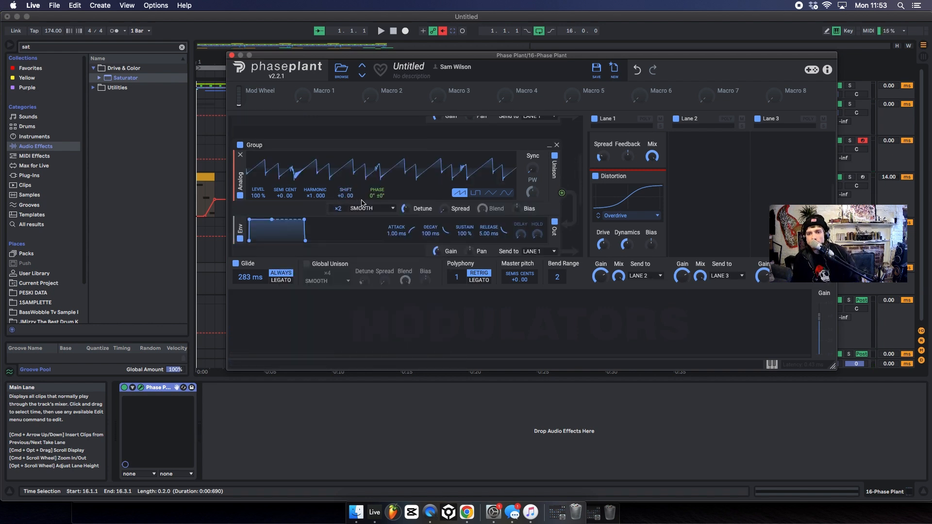
pyautogui.click(311, 219)
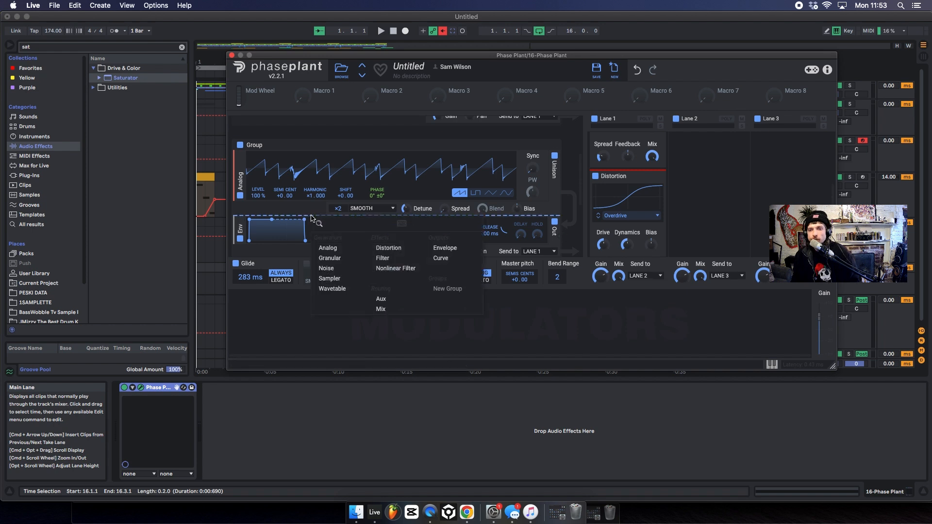
pyautogui.click(383, 259)
pyautogui.click(426, 242)
pyautogui.press('space')
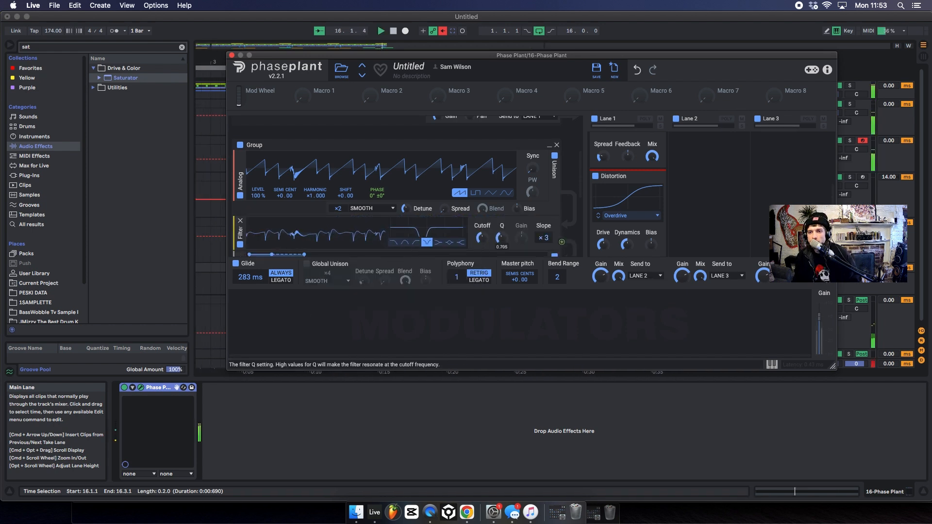
pyautogui.moveTo(481, 237); pyautogui.dragTo(480, 258)
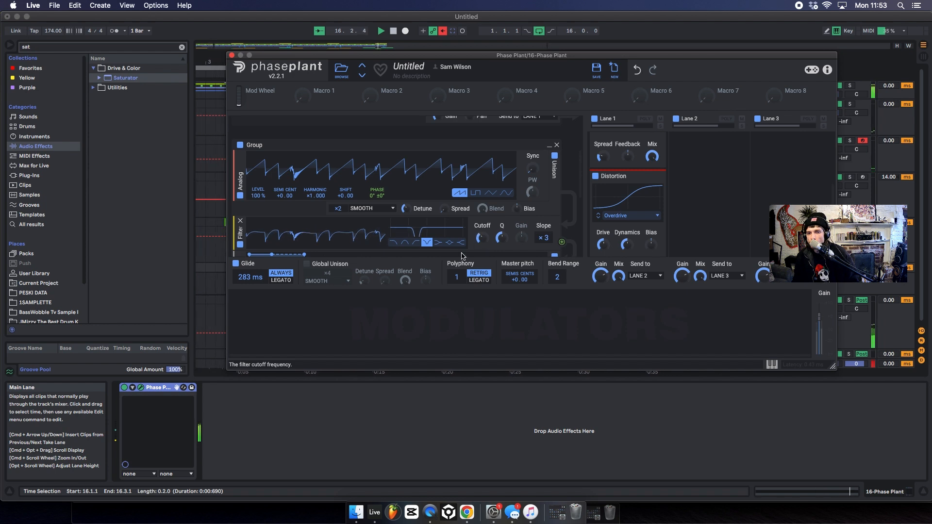
# Add an Overdrive Distortion after the notch filter and set the third oscillator's phase modulation amount to about +29°
pyautogui.click(287, 327)
pyautogui.click(302, 291)
pyautogui.scroll(-1, 369, 243)
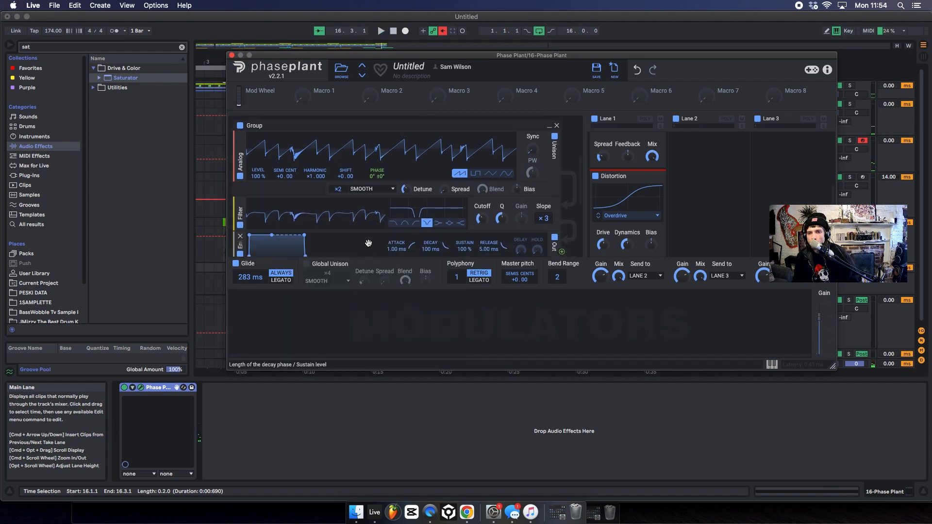
pyautogui.click(375, 234)
pyautogui.click(450, 264)
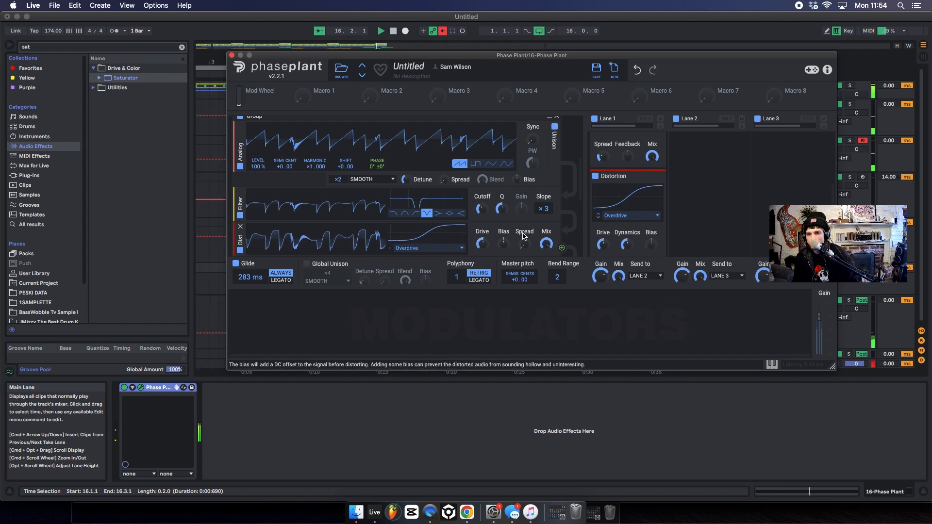
pyautogui.scroll(-5, 532, 239)
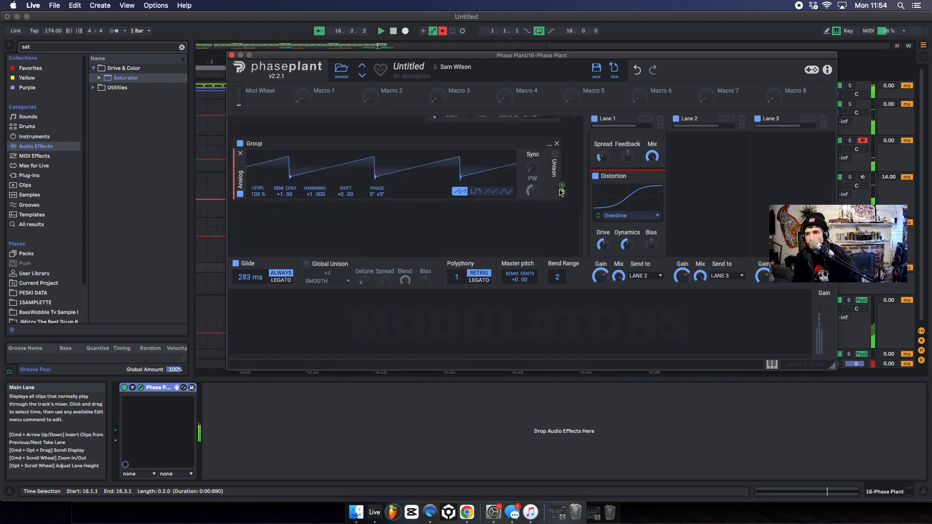
pyautogui.moveTo(562, 192); pyautogui.dragTo(562, 189)
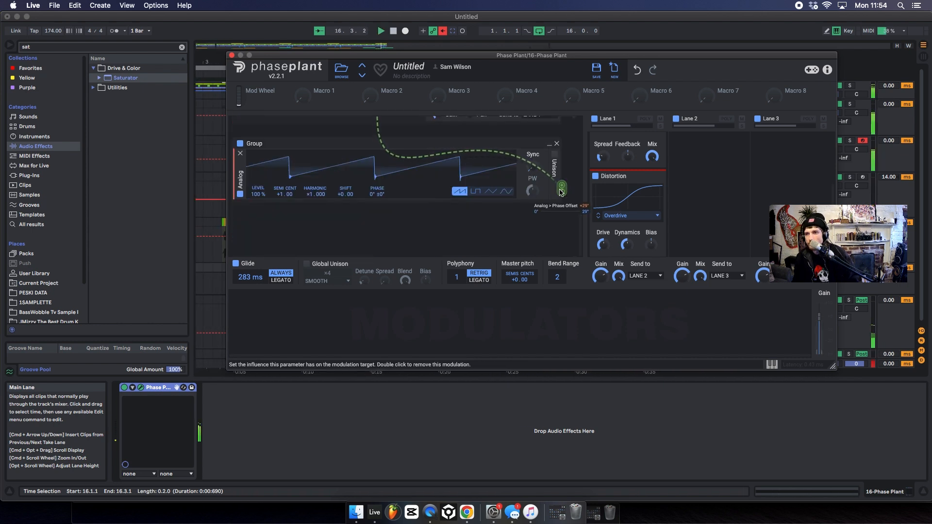
# Add a Limiter to Lane 3 and a low-pass Filter with a cutoff of about 245 Hz to Lane 2
pyautogui.click(773, 166)
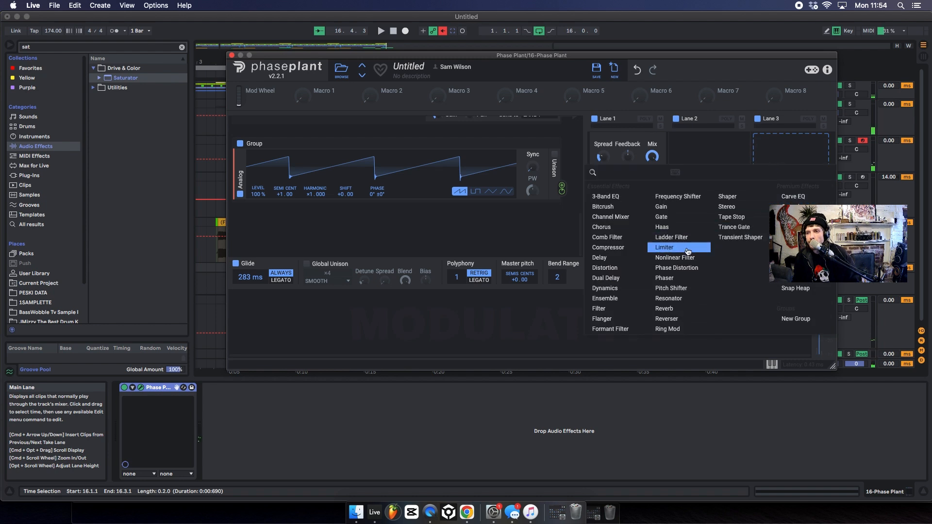
pyautogui.click(665, 248)
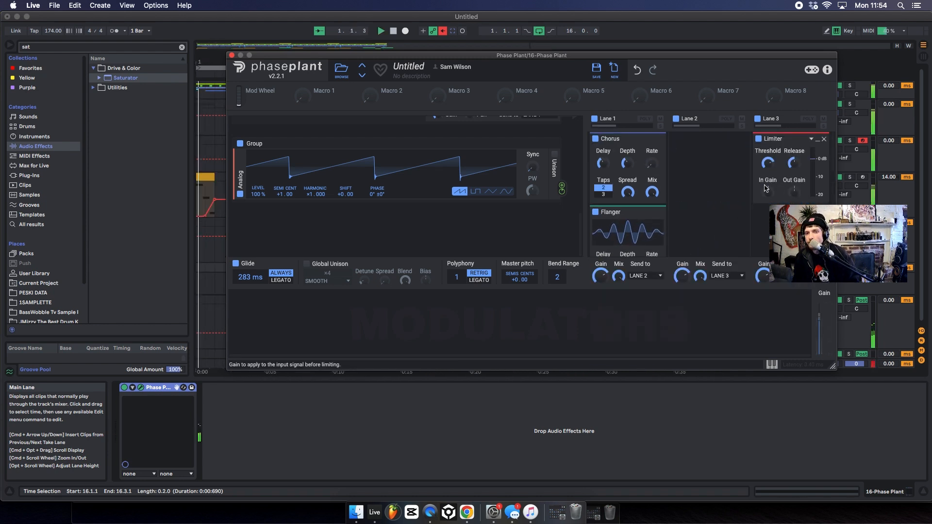
pyautogui.click(700, 153)
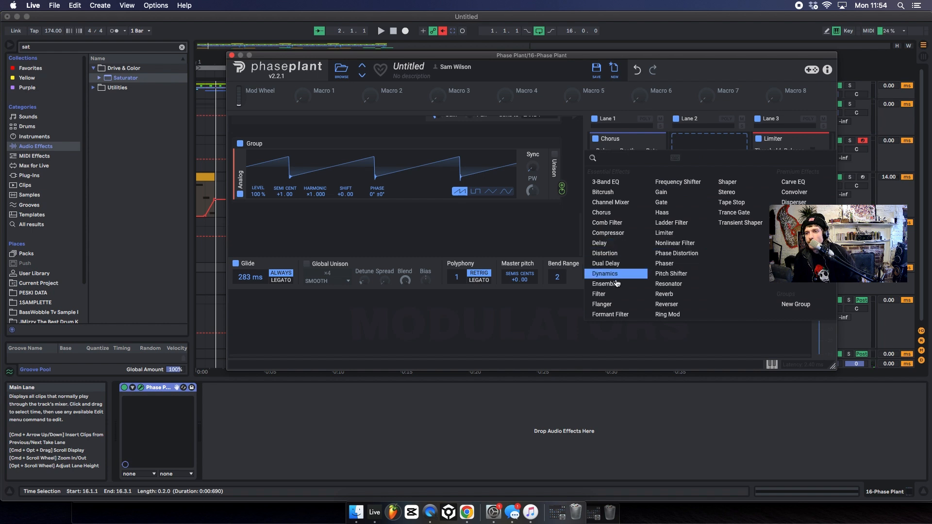
pyautogui.click(601, 294)
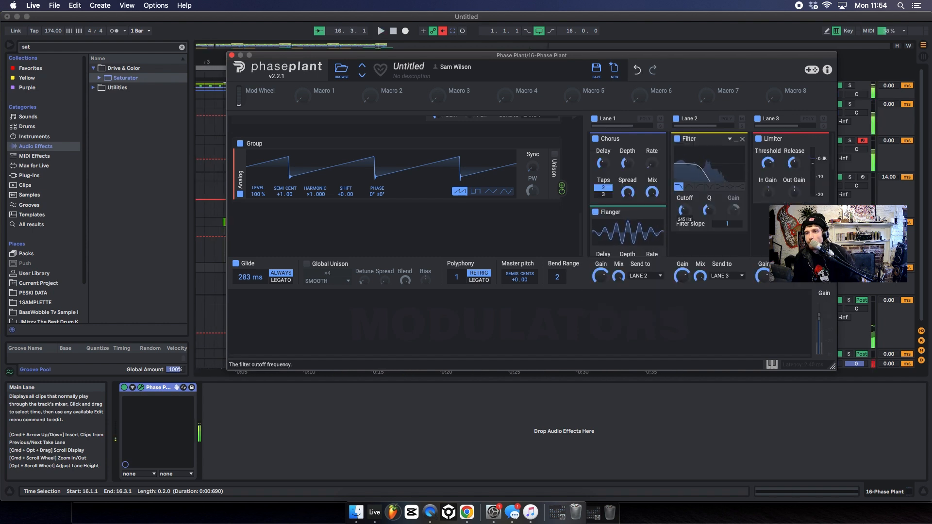
# Add a Curve modulator, assign it to the Lane 2 low-pass filter's cutoff and raise that cutoff to about 3.55 kHz
pyautogui.click(271, 330)
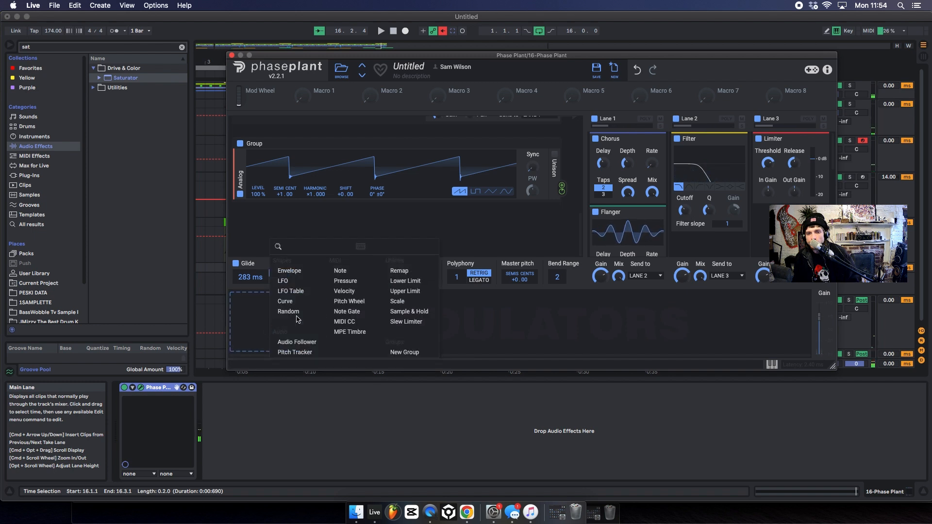
pyautogui.click(292, 301)
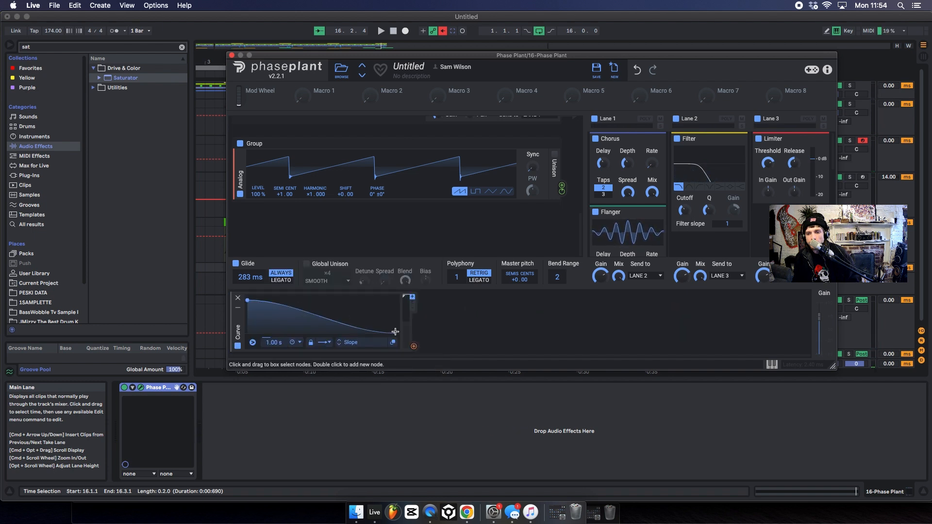
pyautogui.moveTo(416, 347); pyautogui.dragTo(687, 216)
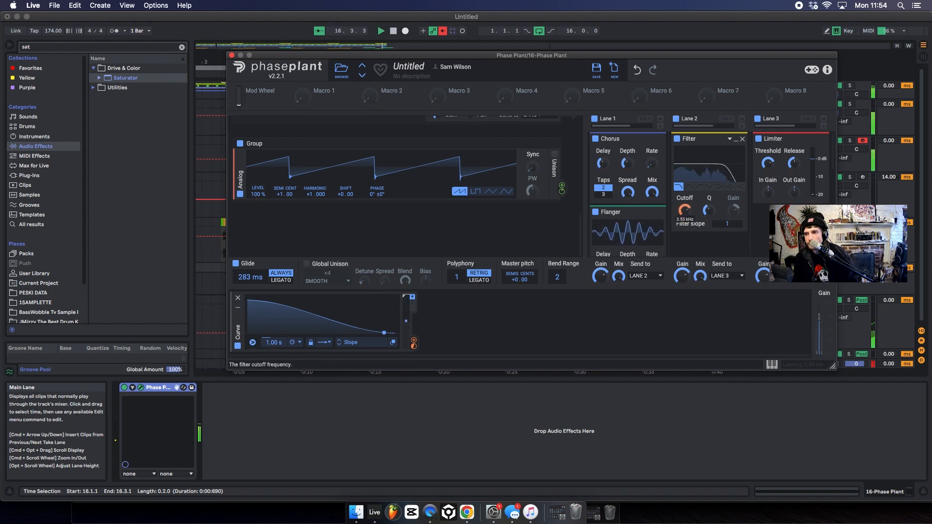
# Add a second Filter to Lane 2 in notch mode with slope 2 and a cutoff of about 622 Hz
pyautogui.click(684, 254)
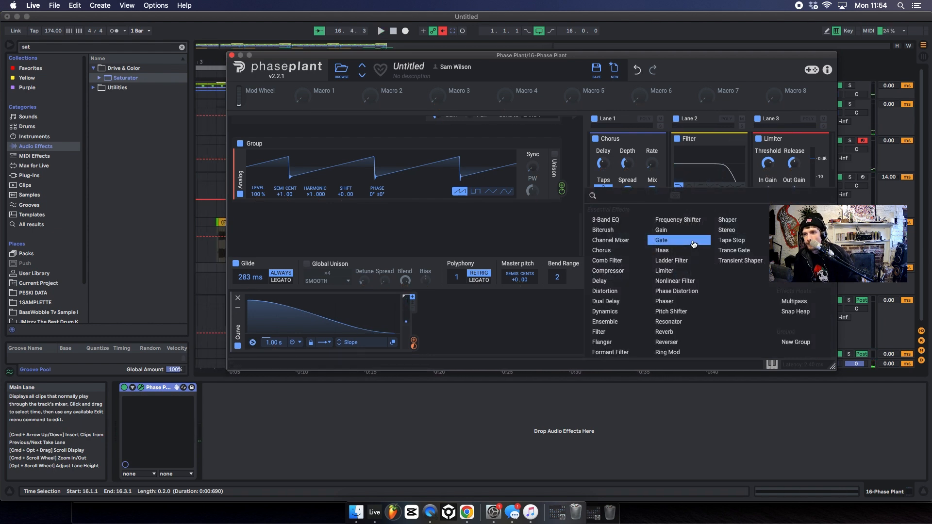
pyautogui.click(602, 332)
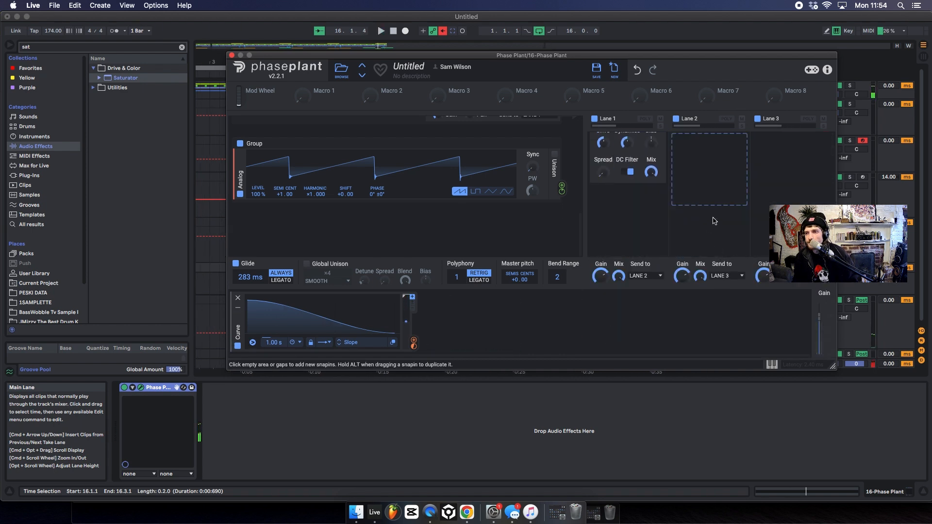
pyautogui.scroll(-1, 712, 224)
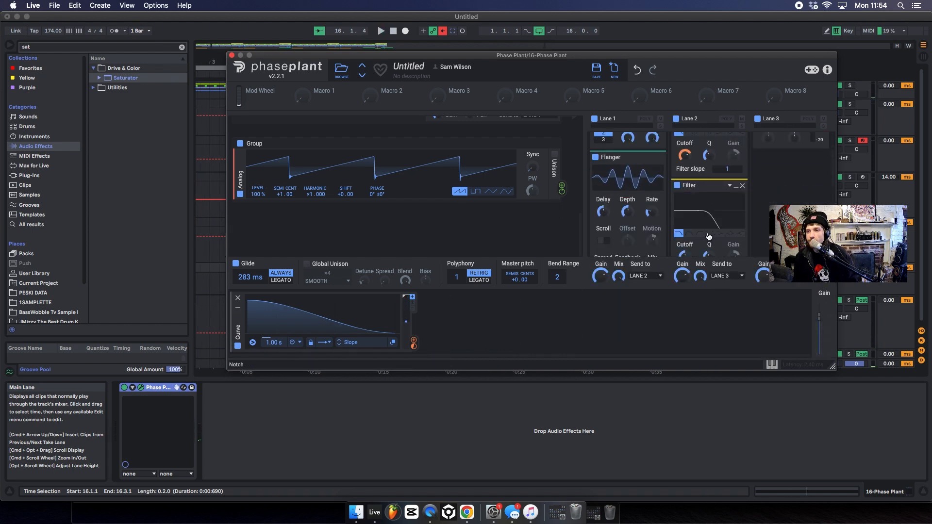
pyautogui.click(709, 234)
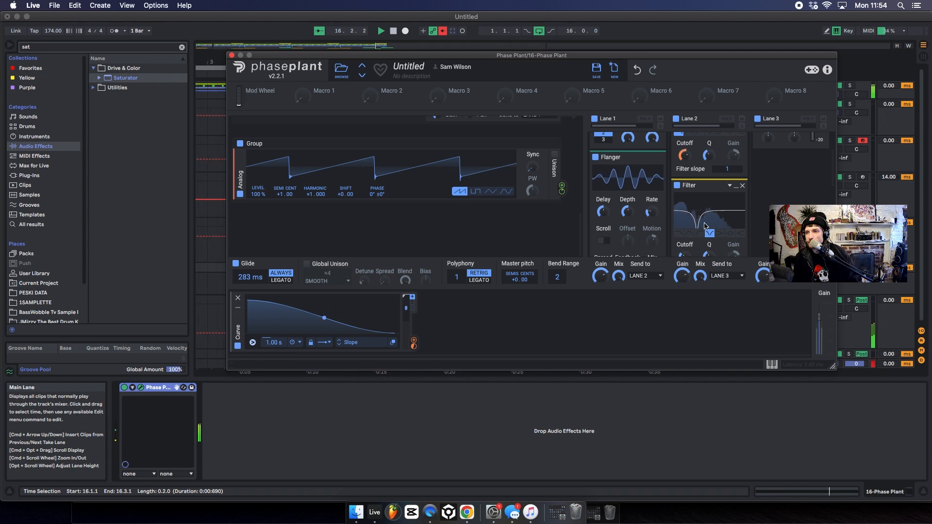
pyautogui.scroll(-5, 705, 227)
pyautogui.scroll(4, 722, 182)
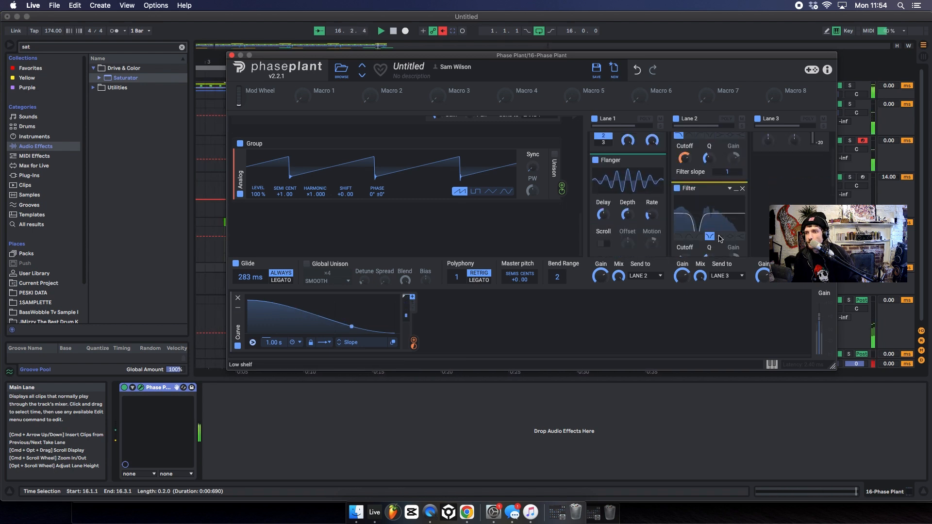
pyautogui.press('space')
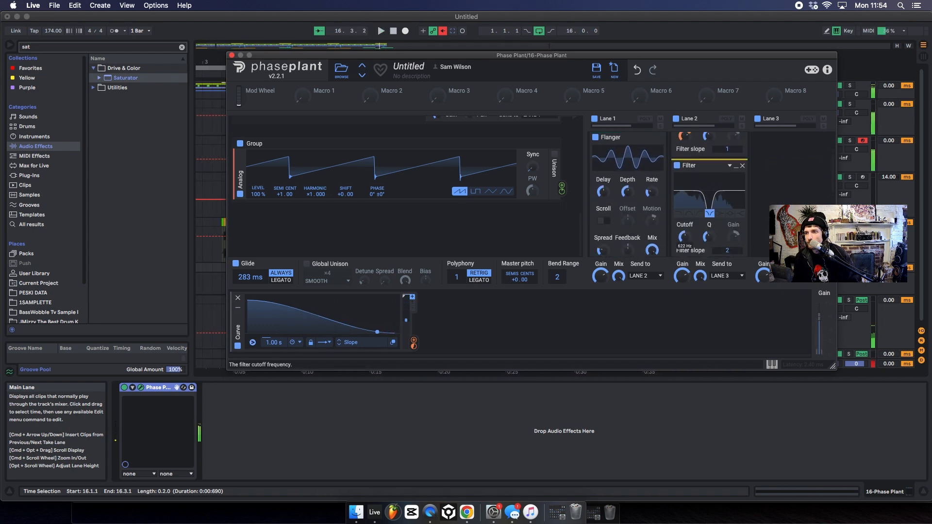
# Add a 3-Band EQ to Lane 3, shift its upper crossover slightly lower and close the Phase Plant window
pyautogui.click(756, 157)
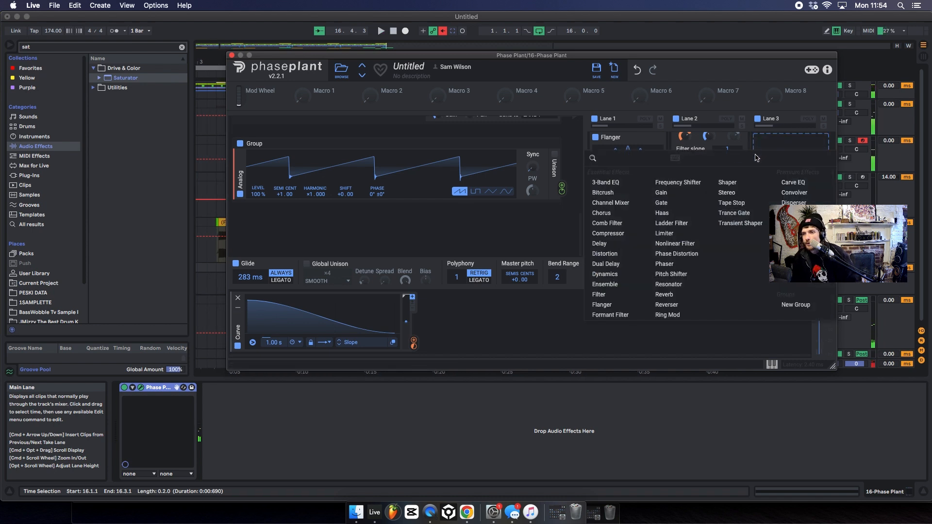
pyautogui.click(631, 184)
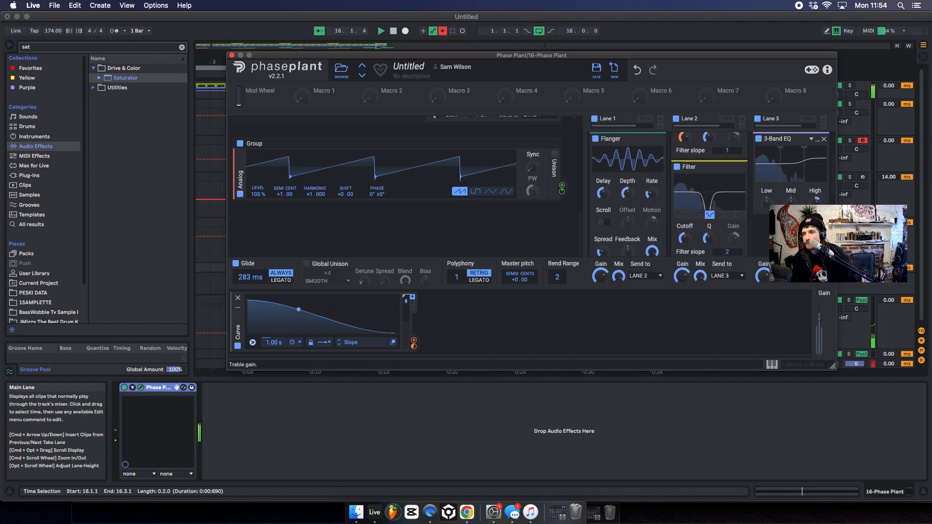
pyautogui.moveTo(800, 181); pyautogui.dragTo(793, 180)
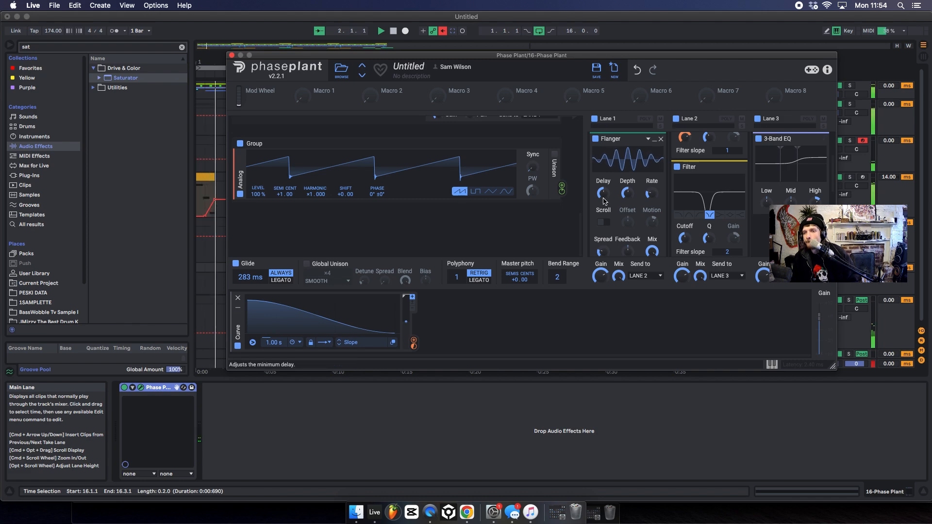
pyautogui.click(232, 55)
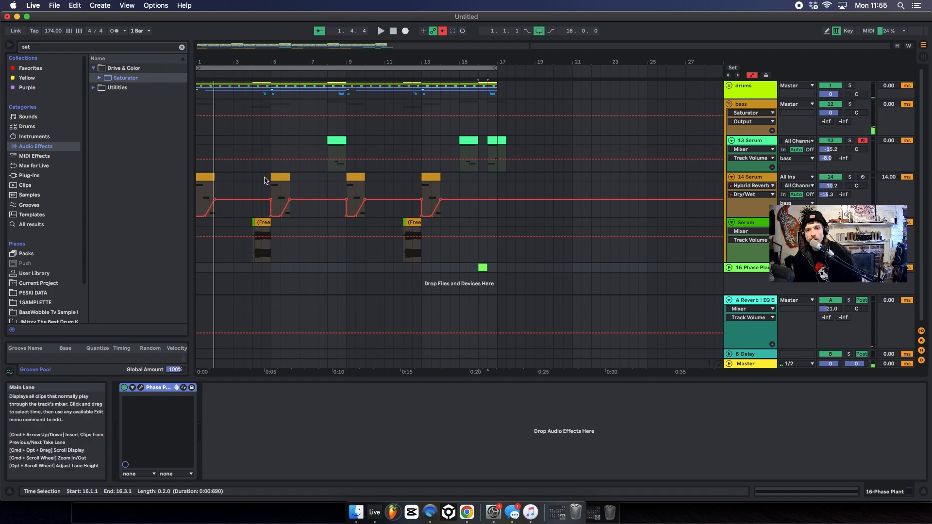
# Find the VST3 Serum plug-in with the search "ser" and add it as a new MIDI track below 16 Phase Plant
pyautogui.click(35, 46)
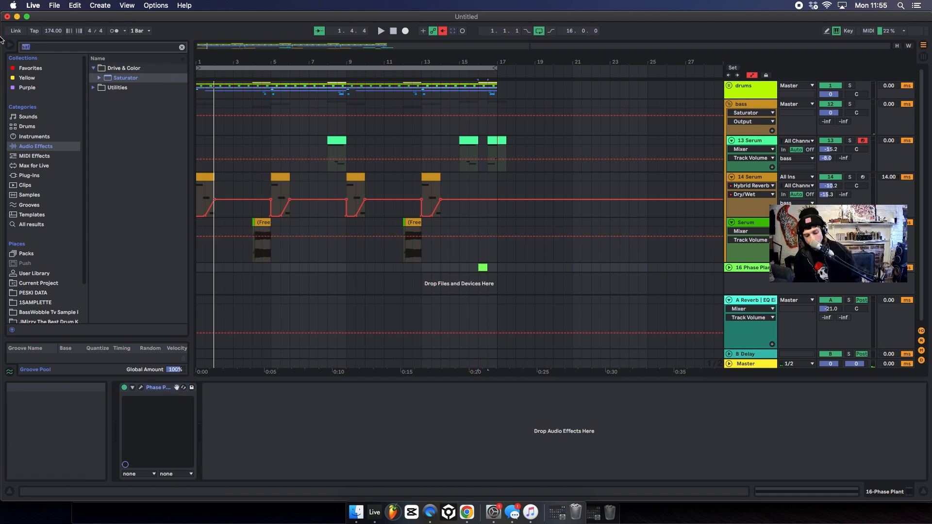
pyautogui.write('ser')
pyautogui.click(29, 175)
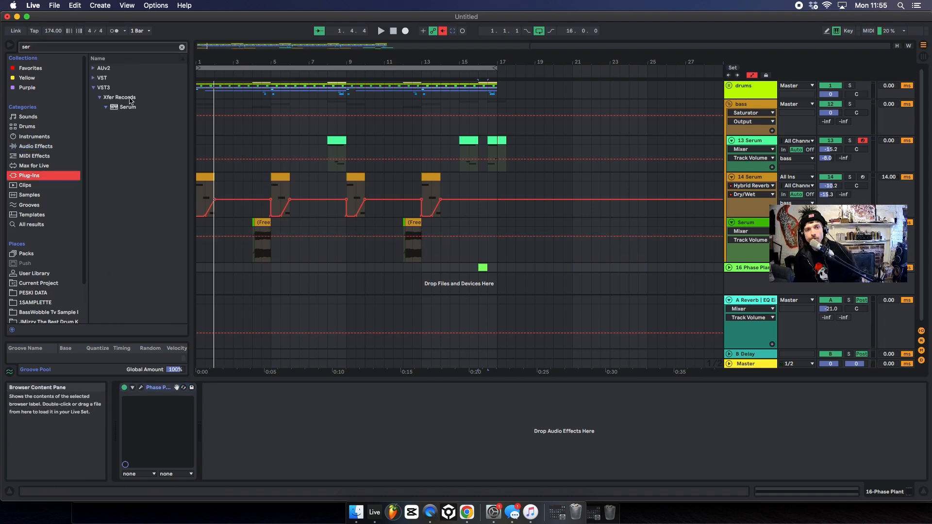
pyautogui.moveTo(129, 106); pyautogui.dragTo(217, 153)
pyautogui.moveTo(389, 289); pyautogui.dragTo(389, 288)
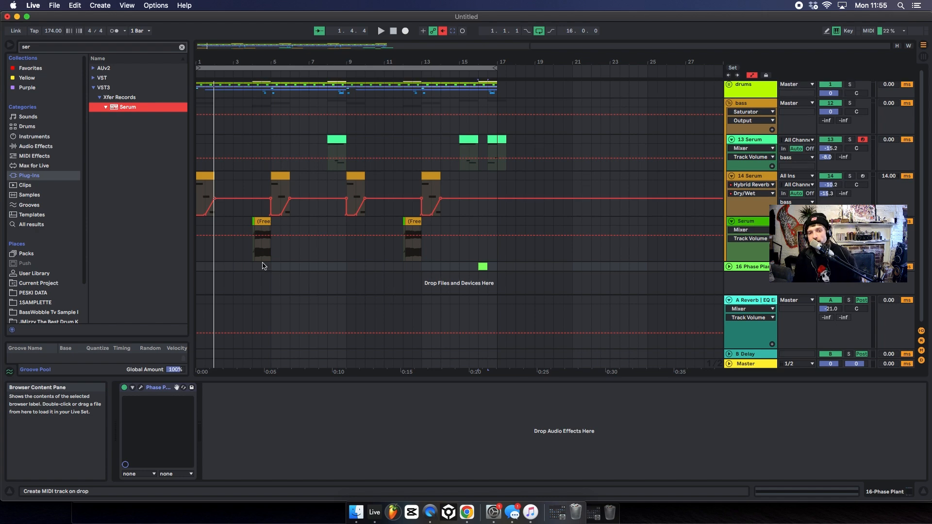
pyautogui.moveTo(262, 266); pyautogui.dragTo(223, 251)
# Load the analog wavetable Analog_BD_Sin into oscillator A
pyautogui.click(351, 119)
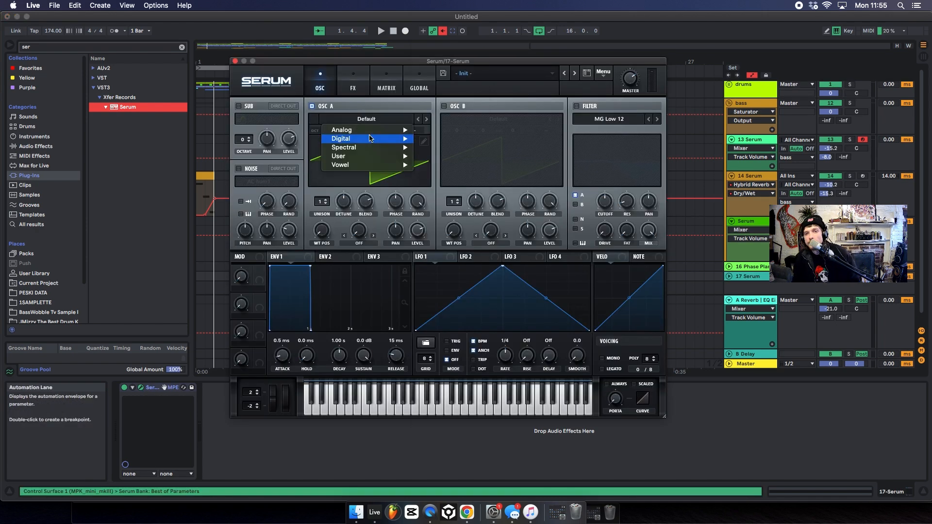
pyautogui.moveTo(408, 131)
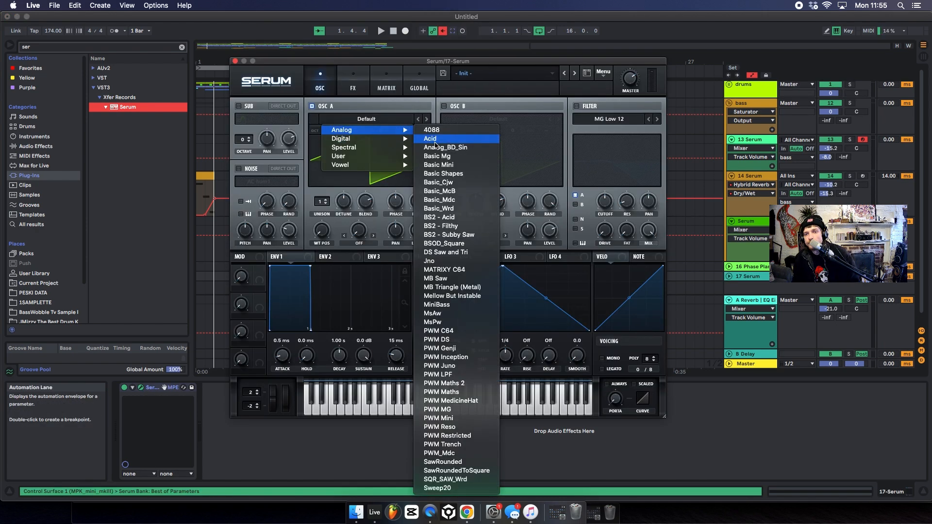
pyautogui.click(437, 147)
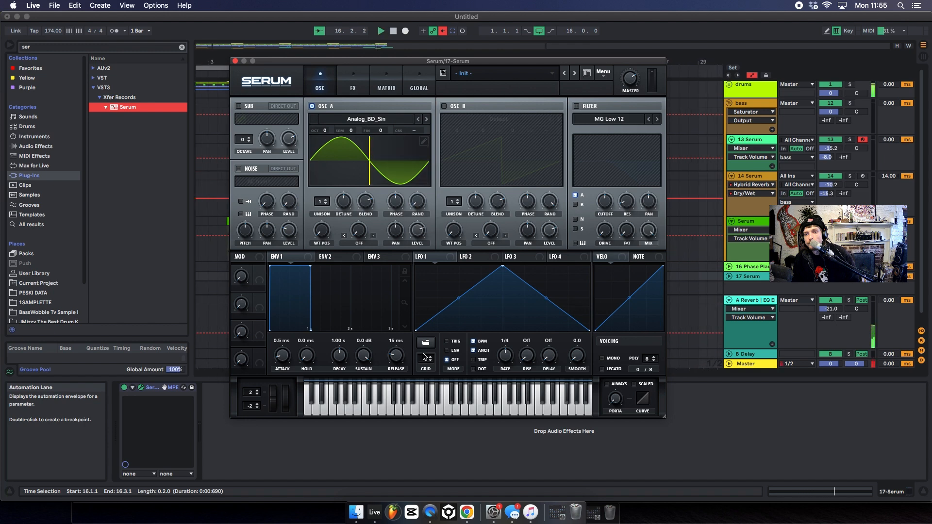
# Enable oscillator B with the Analog_BD_Sin wavetable and tune it to octave +1 and semitone +11
pyautogui.click(445, 107)
pyautogui.click(485, 119)
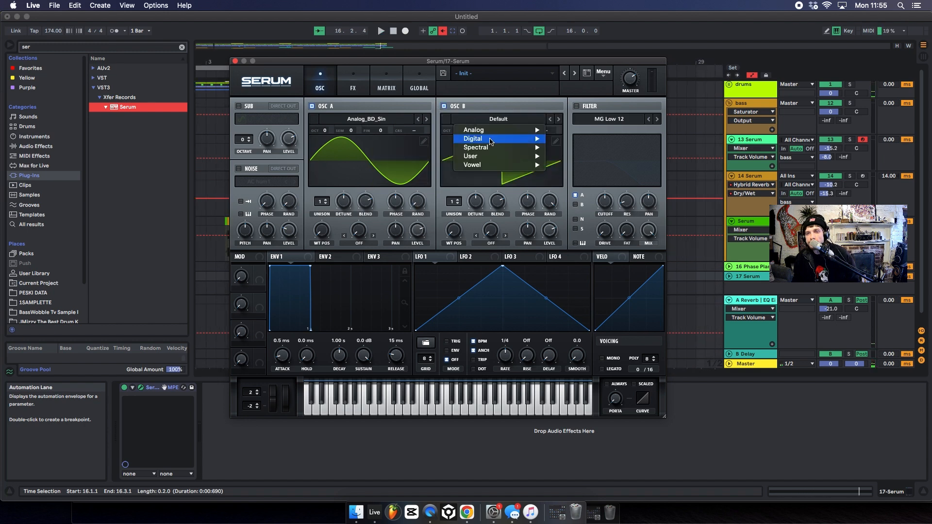
pyautogui.moveTo(510, 130)
pyautogui.click(580, 147)
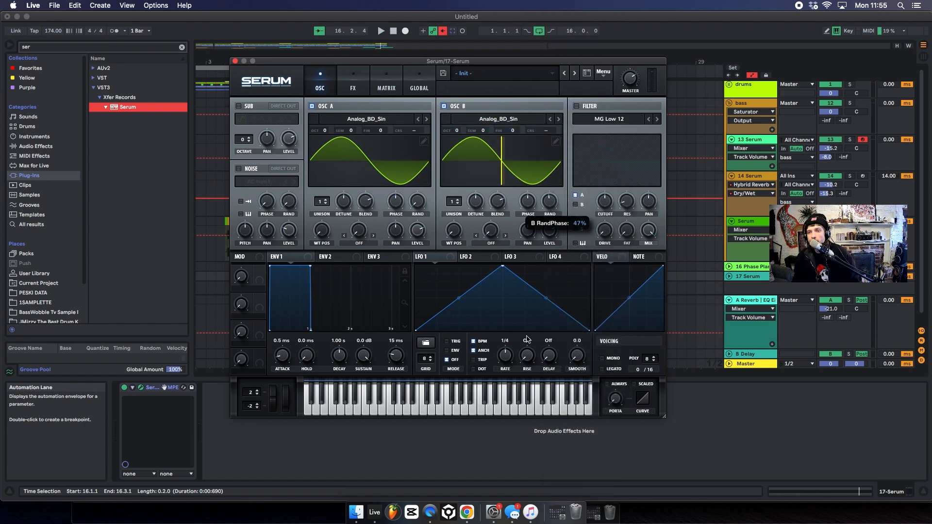
pyautogui.moveTo(462, 131); pyautogui.dragTo(502, 86)
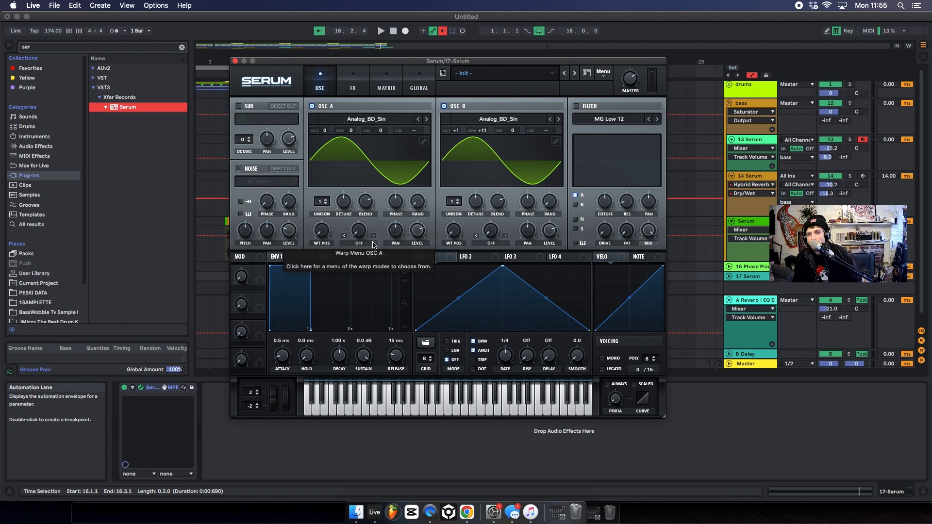
# Set oscillator A's warp to FM (From B) and modulate its level with LFO 1, triggered at a dotted 1/16 rate
pyautogui.click(373, 244)
pyautogui.click(358, 412)
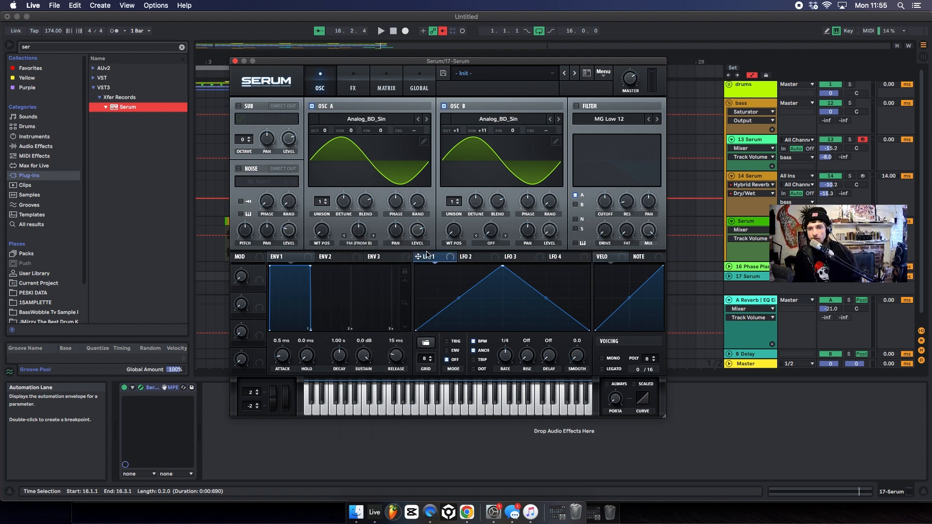
pyautogui.moveTo(426, 253); pyautogui.dragTo(414, 222)
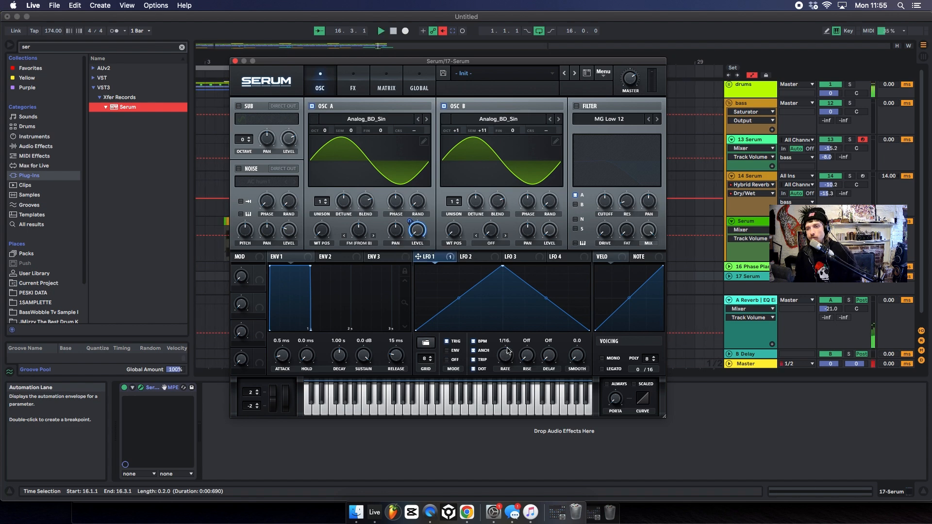
pyautogui.click(235, 61)
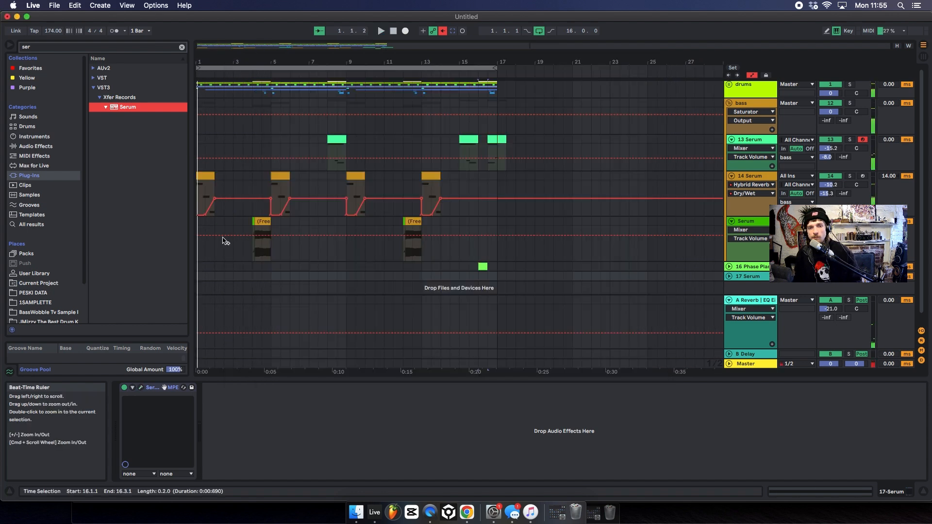
# Insert a one-beat MIDI clip at the start of bar 3 on the 17 Serum track and loop playback over bar 3
pyautogui.click(209, 179)
pyautogui.moveTo(230, 62); pyautogui.dragTo(232, 168)
pyautogui.press('space')
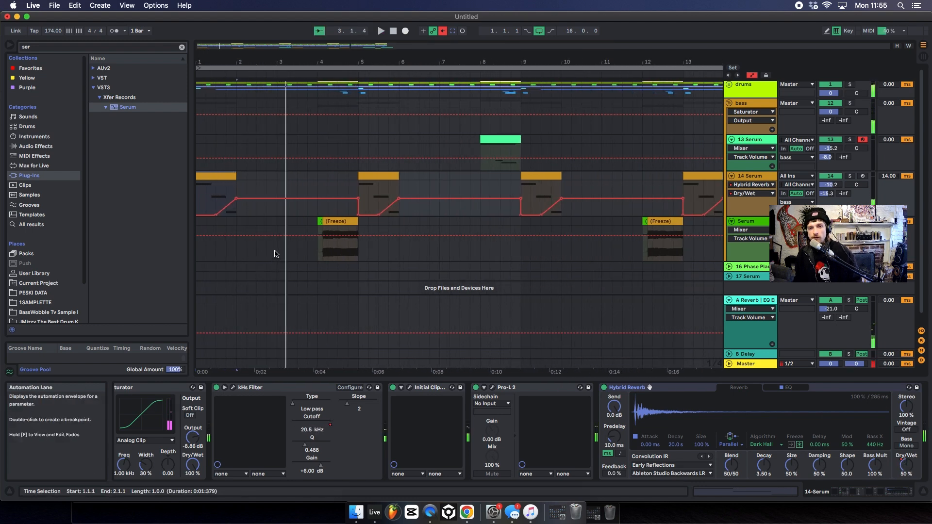
pyautogui.click(281, 280)
pyautogui.press('super+shift+m')
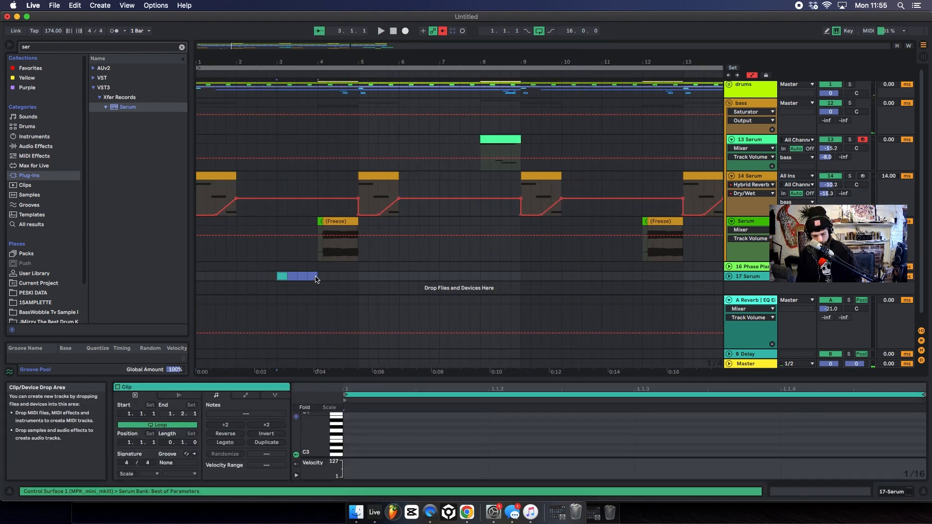
pyautogui.press('super+l')
pyautogui.press('space')
pyautogui.press('space')
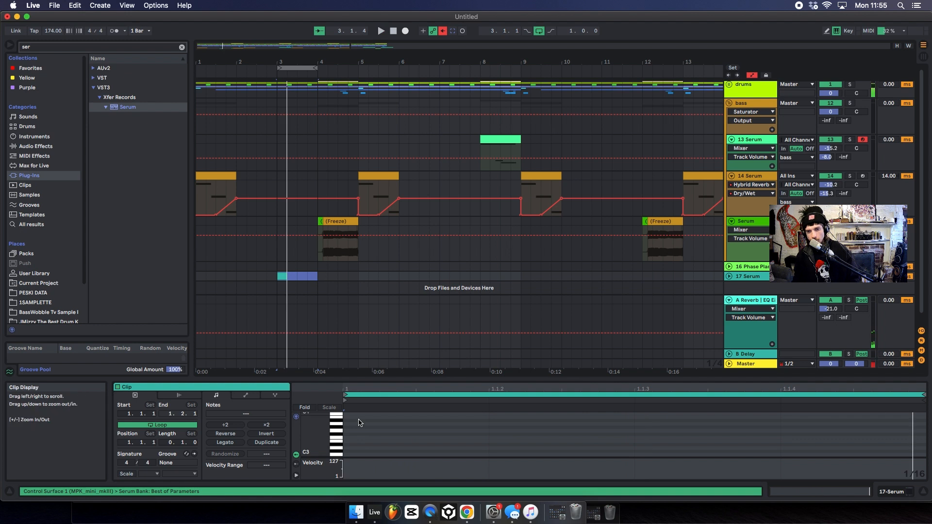
# Add a D0 note spanning the whole one-beat clip and play it back
pyautogui.doubleClick(348, 449)
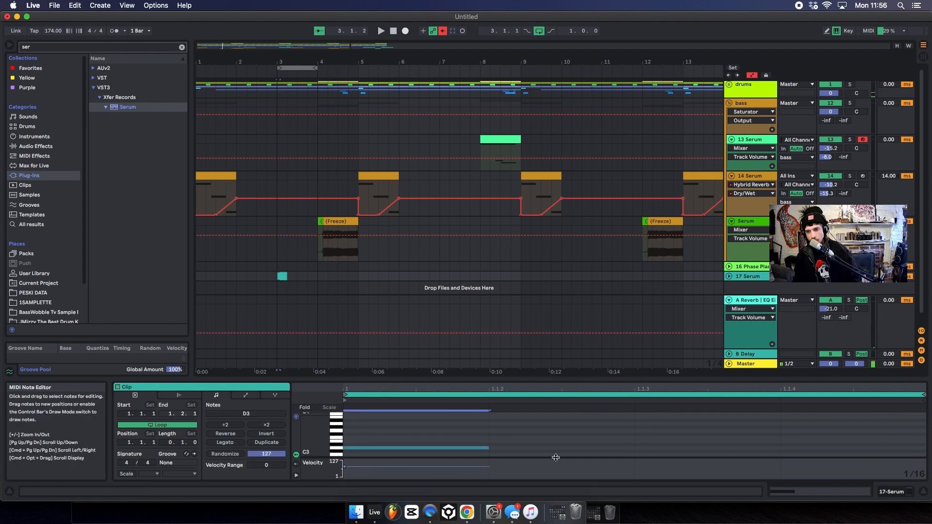
pyautogui.click(490, 451)
pyautogui.moveTo(488, 448); pyautogui.dragTo(912, 410)
pyautogui.hotkey('shift', 'Down')
pyautogui.hotkey('shift', 'Down')
pyautogui.hotkey('shift', 'Down')
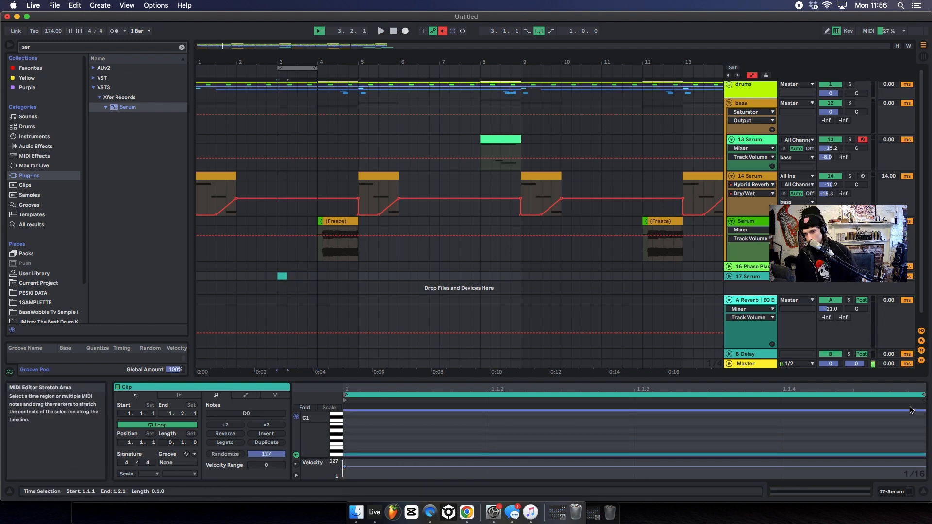
pyautogui.press('space')
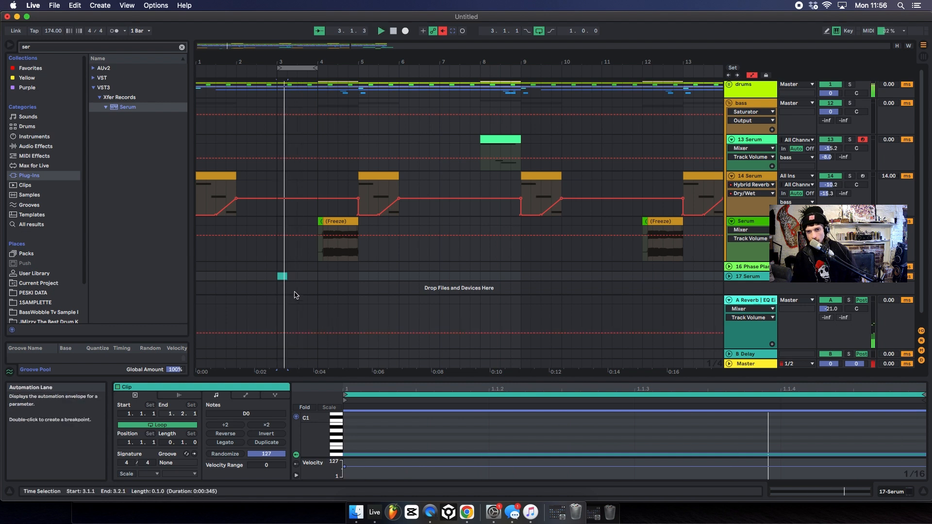
pyautogui.press('space')
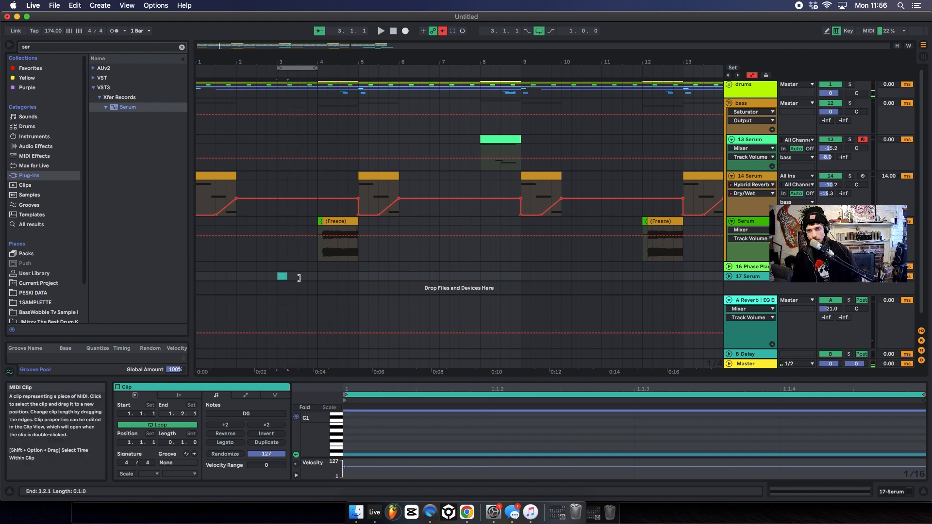
# Consolidate the clip and the empty space after it into one clip filling bar 3, and audition it
pyautogui.moveTo(313, 282); pyautogui.dragTo(286, 282)
pyautogui.click(278, 277)
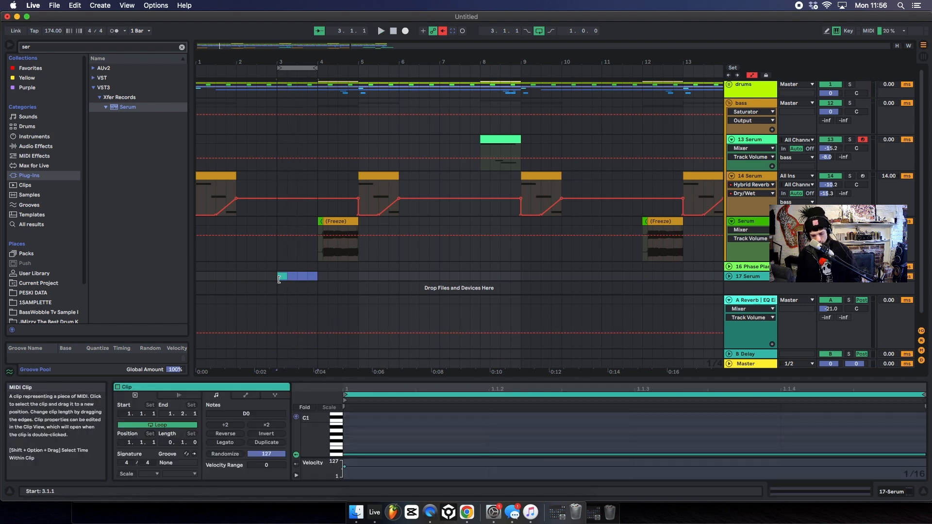
pyautogui.press('super+j')
pyautogui.press('space')
pyautogui.press('space')
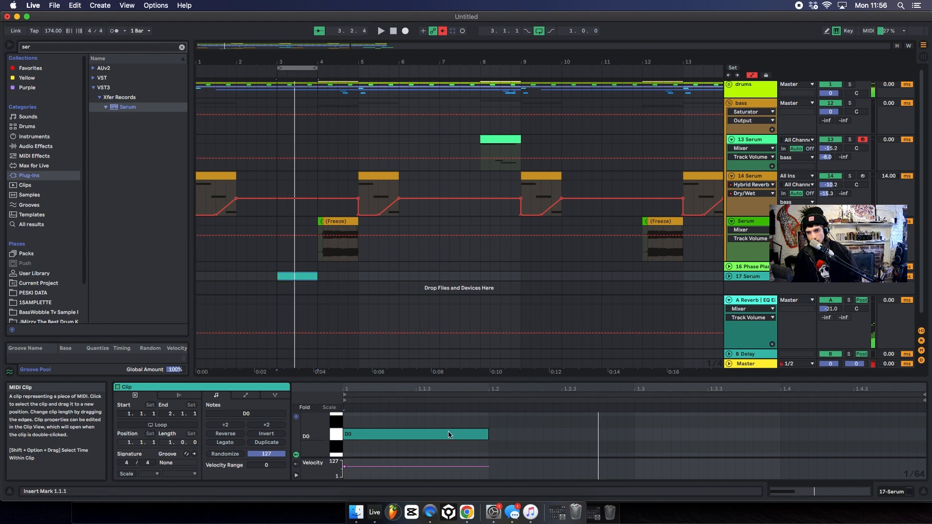
# Move the D0 note to beat 2, duplicating it as C#0 on beat 3 and as D0 on beat 4
pyautogui.moveTo(459, 437); pyautogui.dragTo(589, 440)
pyautogui.press('space')
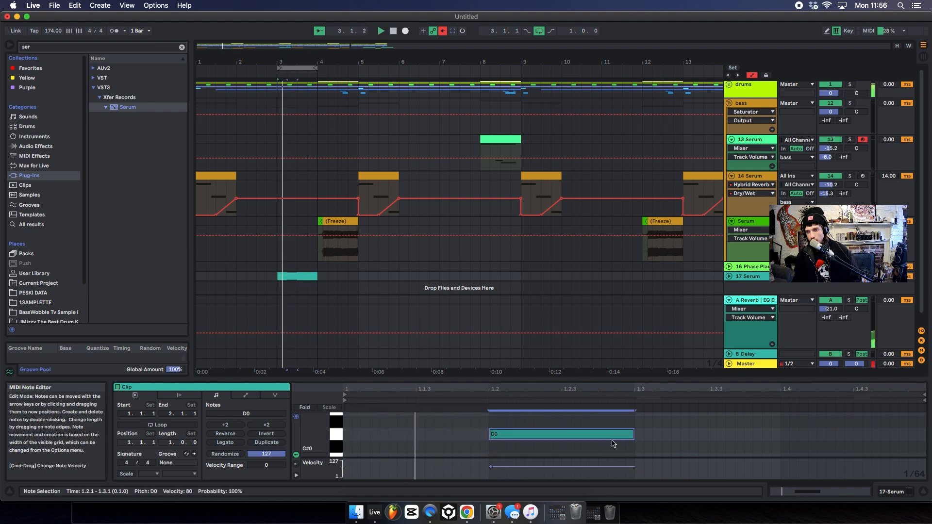
pyautogui.press('super+d')
pyautogui.press('Left')
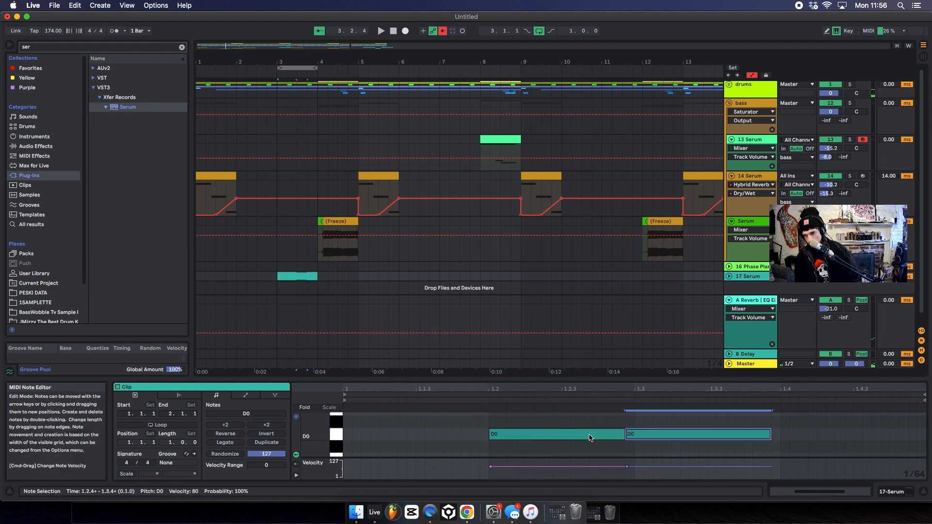
pyautogui.press('Down')
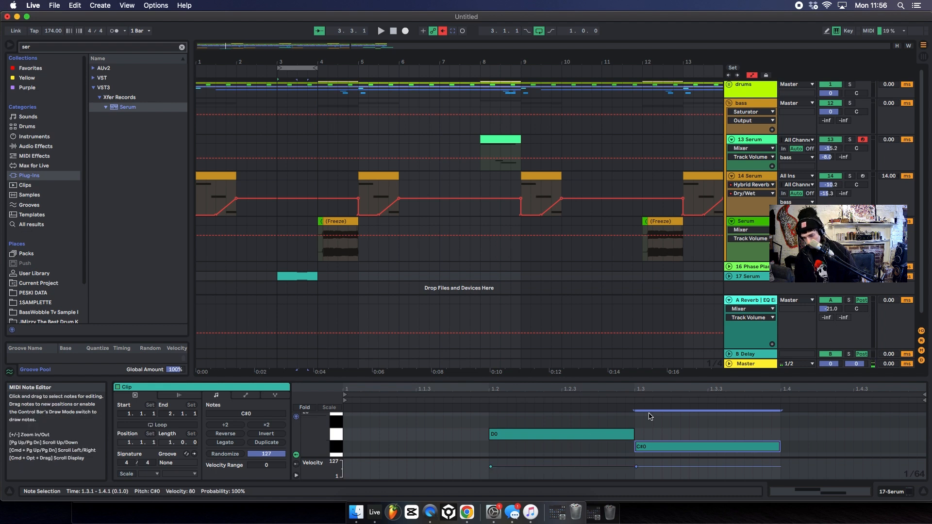
pyautogui.press('Right')
pyautogui.press('super+d')
pyautogui.press('Up')
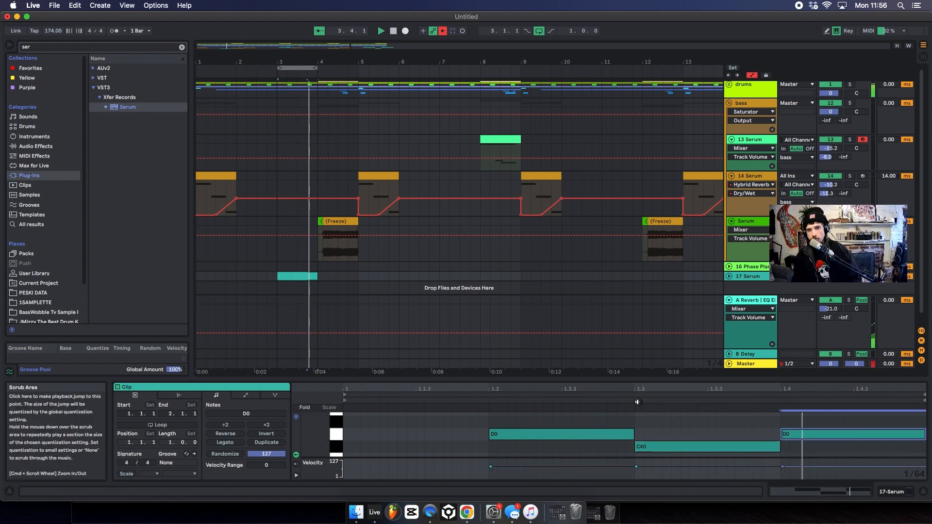
# Reopen the new track's Serum and reshape LFO 1 into an earlier curved peak that falls to zero before the cycle ends
pyautogui.hotkey('shift', 'Tab')
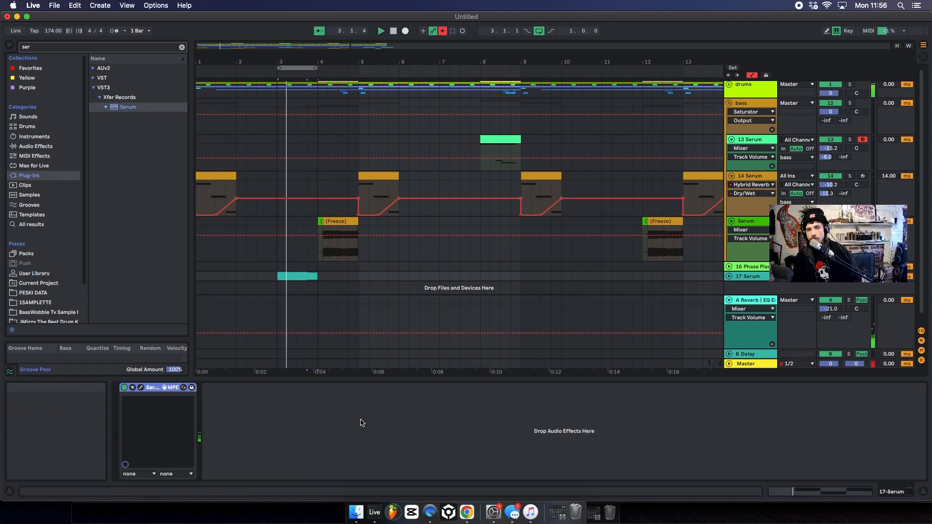
pyautogui.click(141, 389)
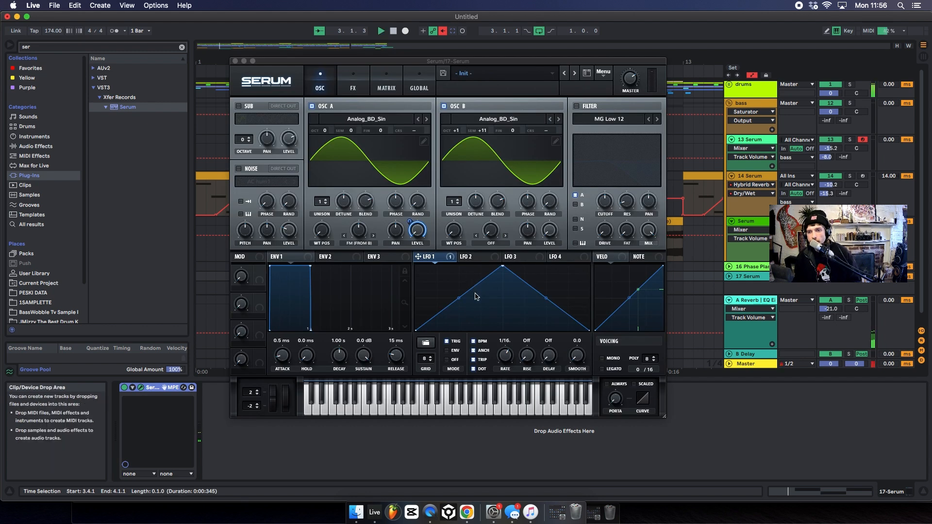
pyautogui.moveTo(503, 268); pyautogui.dragTo(462, 263)
pyautogui.doubleClick(537, 322)
pyautogui.moveTo(537, 321); pyautogui.dragTo(533, 349)
pyautogui.moveTo(498, 300); pyautogui.dragTo(468, 277)
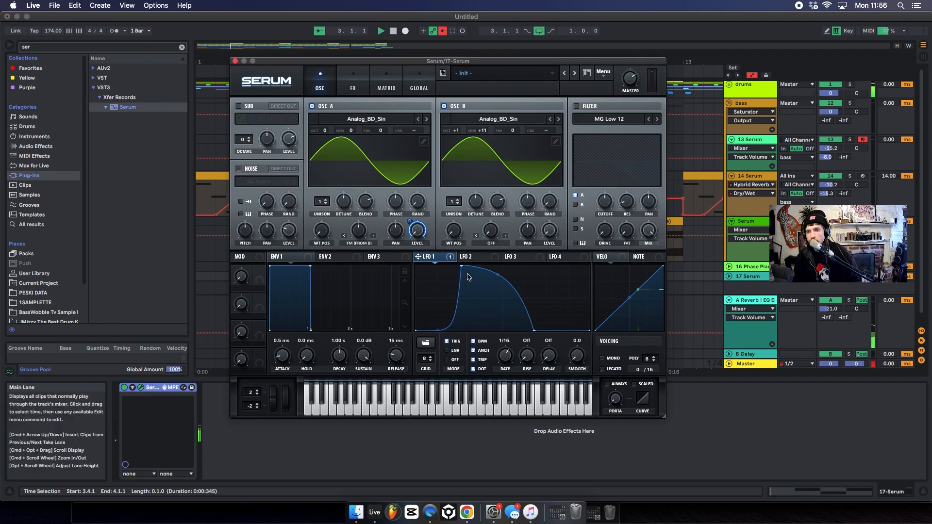
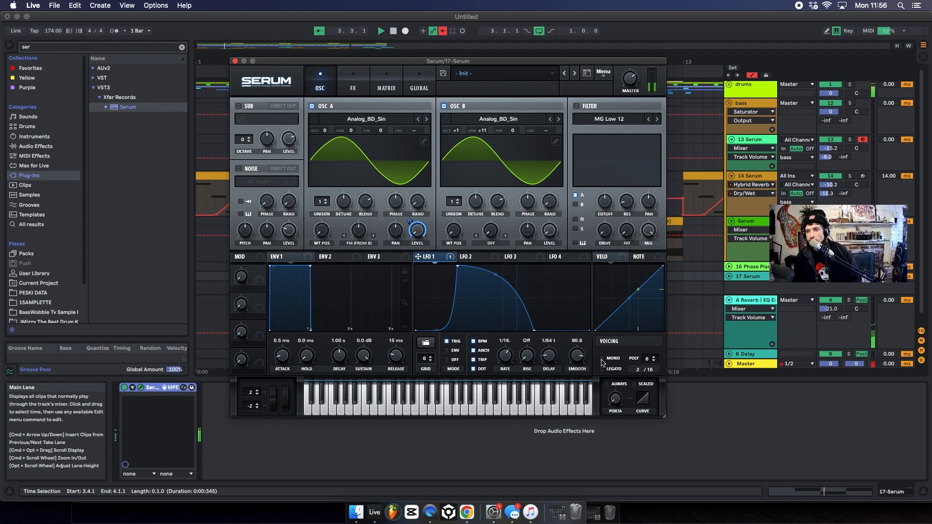
# Enable the MG Low 12 filter and modulate its cutoff and drive with LFO 1, using a drive amount of 25
pyautogui.click(577, 106)
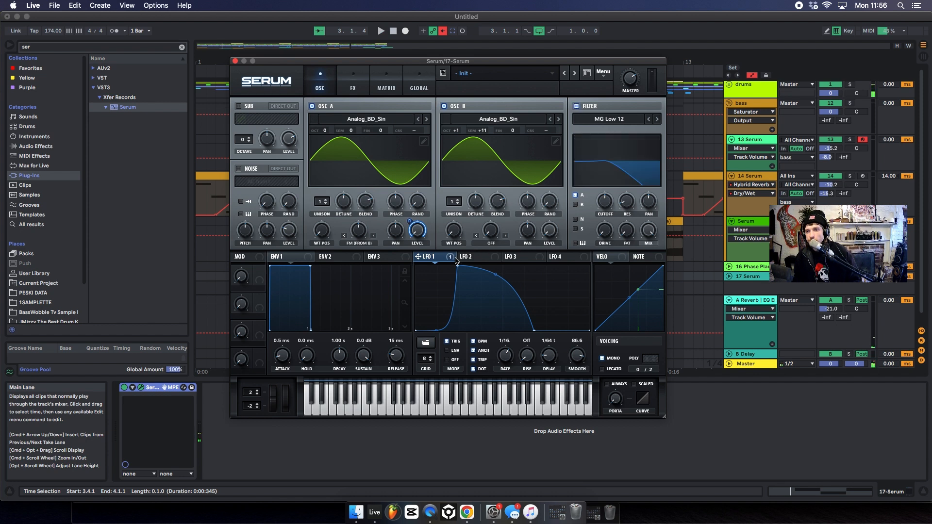
pyautogui.moveTo(606, 216); pyautogui.dragTo(604, 202)
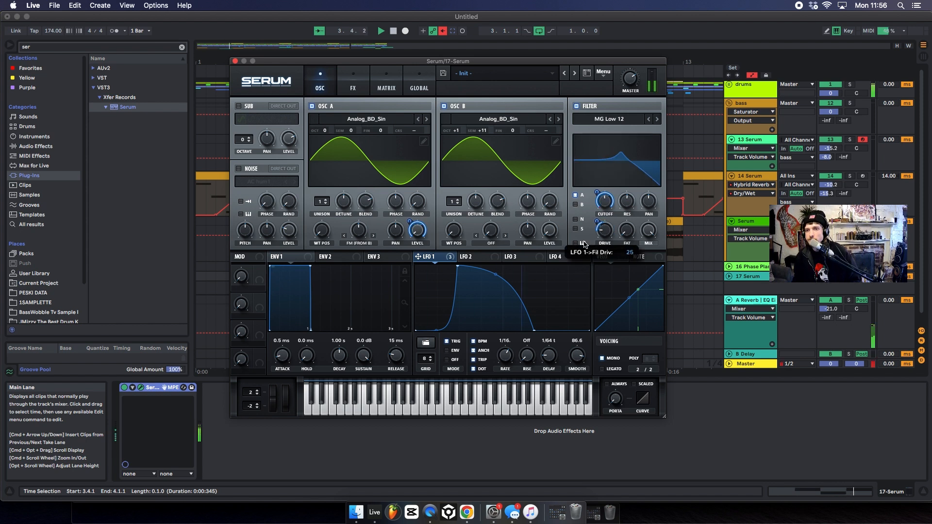
# Raise OSC B's octave to +3 and route OSC B through the MG Low 12 filter
pyautogui.moveTo(457, 130); pyautogui.dragTo(467, 118)
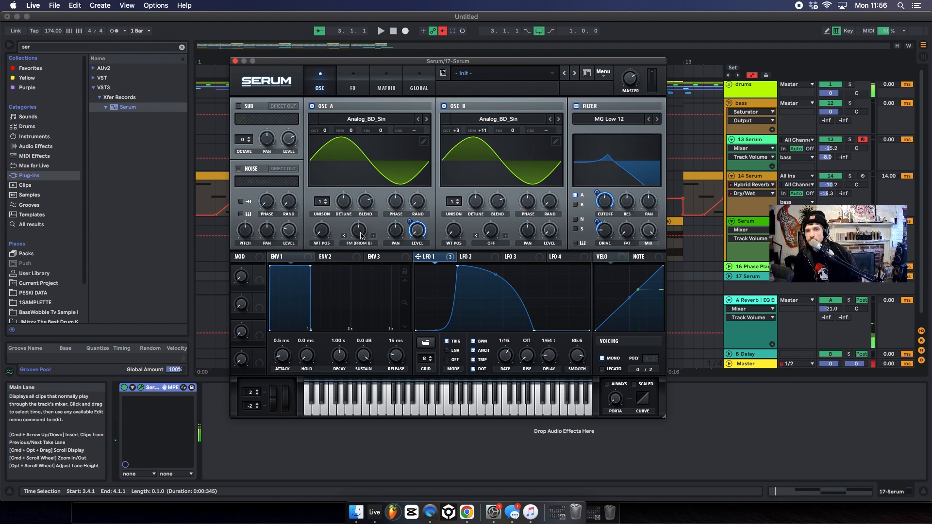
pyautogui.moveTo(354, 241)
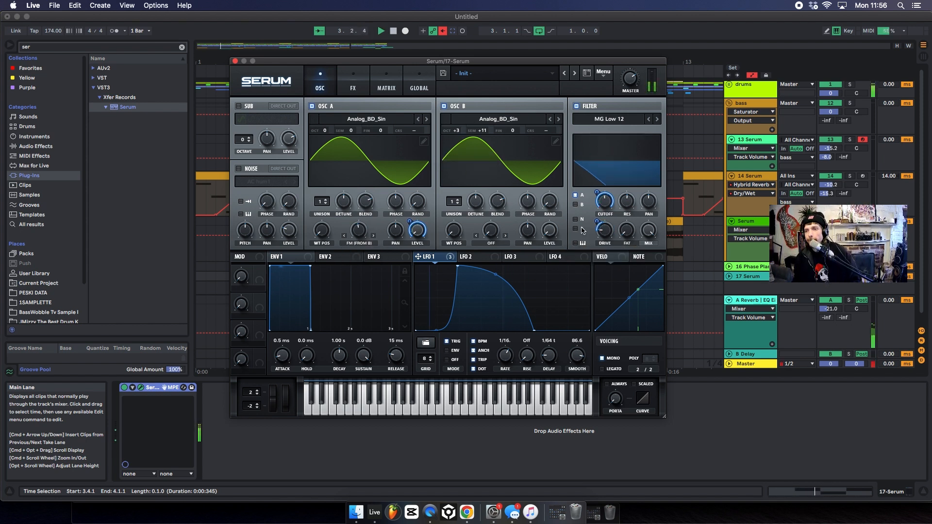
pyautogui.click(576, 205)
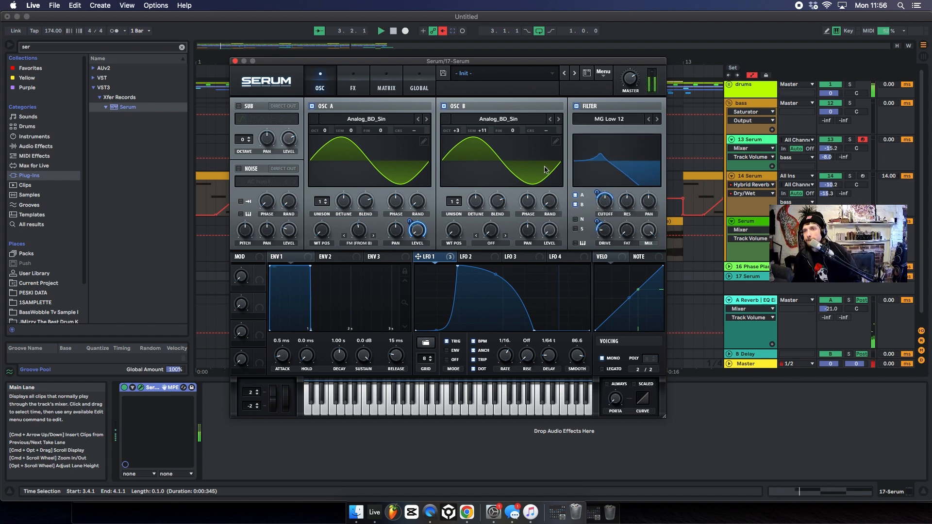
# Enable Tube distortion with its filter set to Post at about 294 Hz, modulate it with LFO 1, and raise the distortion drive
pyautogui.click(353, 82)
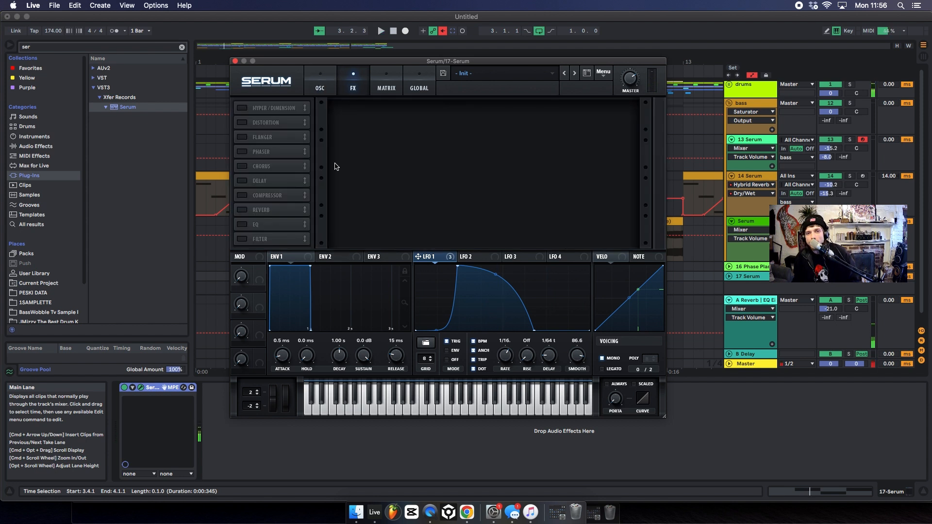
pyautogui.click(266, 123)
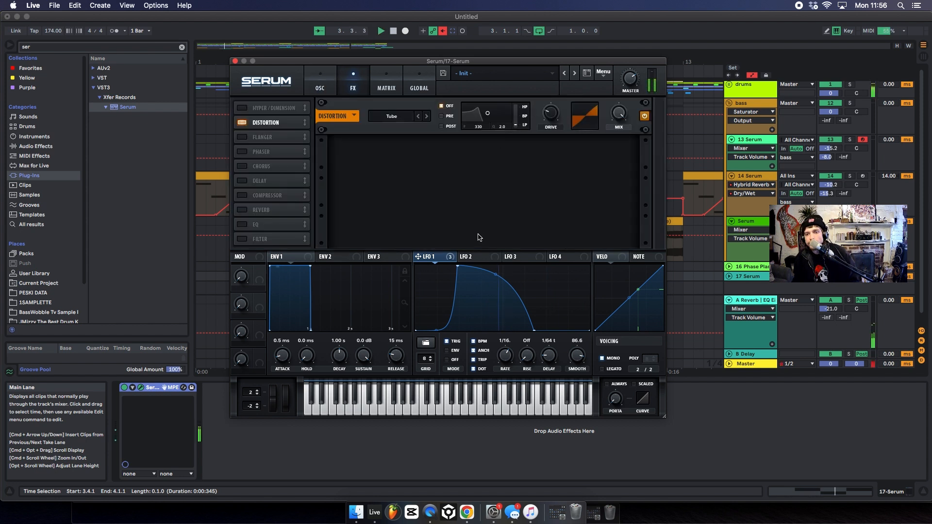
pyautogui.moveTo(477, 128); pyautogui.dragTo(480, 127)
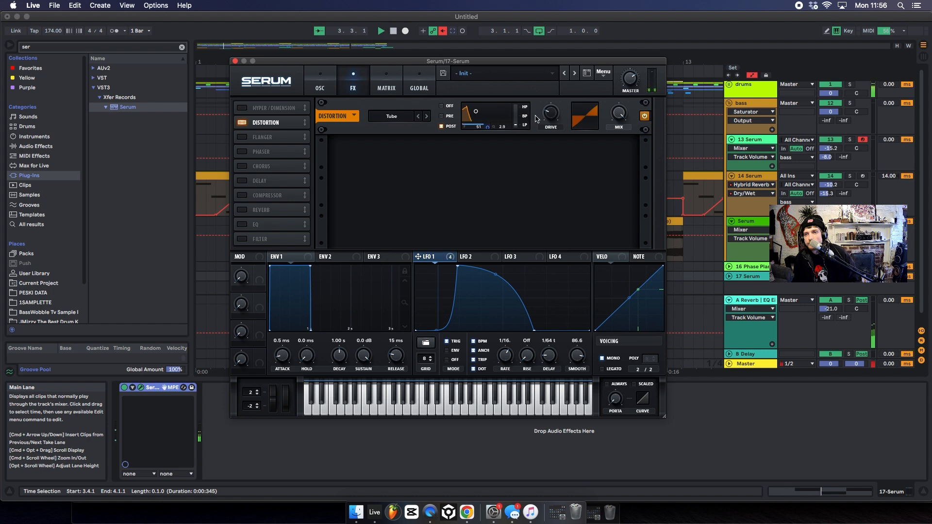
pyautogui.moveTo(551, 114); pyautogui.dragTo(550, 103)
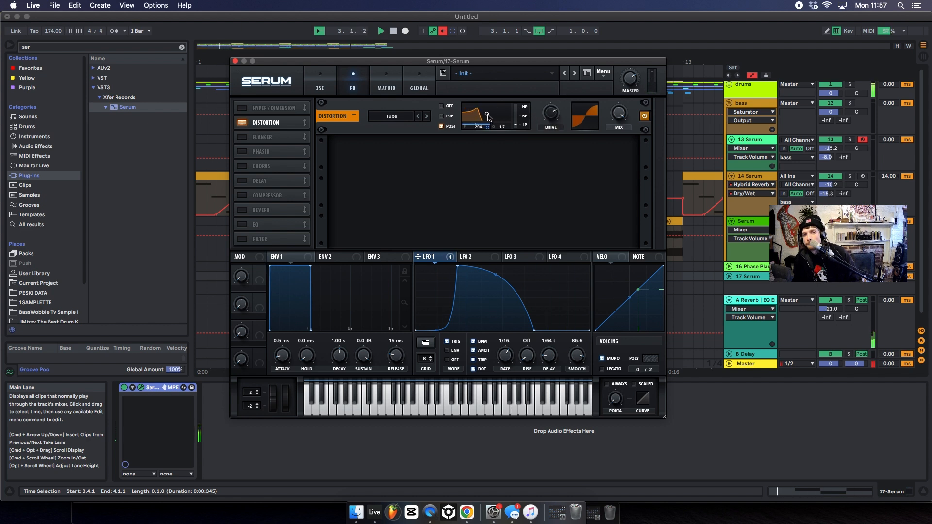
# Add the Filter effect as Phs 36+, adjust its cutoff, and set its drive to 15%
pyautogui.click(275, 239)
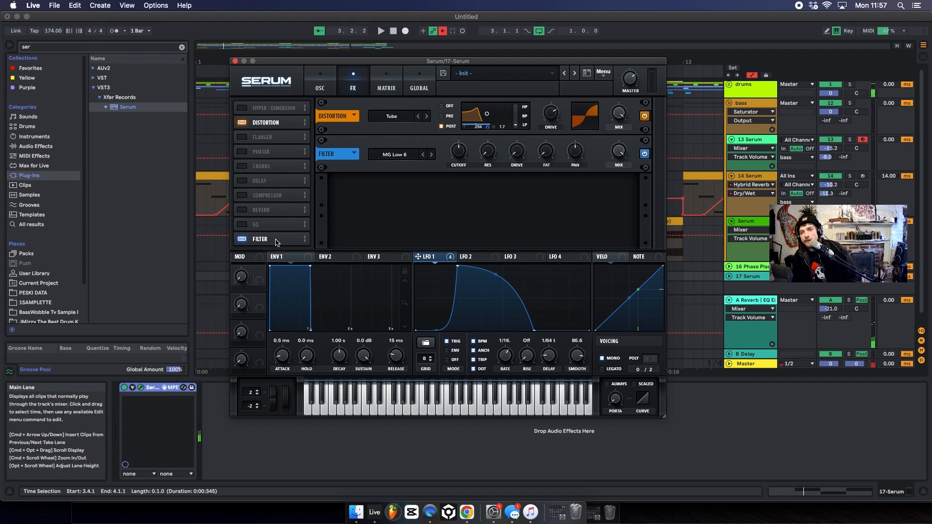
pyautogui.click(393, 155)
pyautogui.moveTo(406, 194)
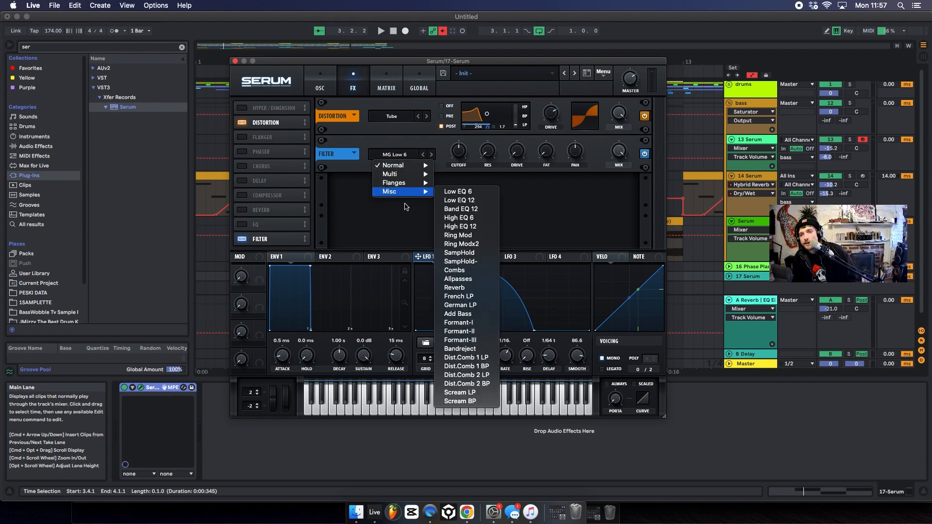
pyautogui.click(500, 209)
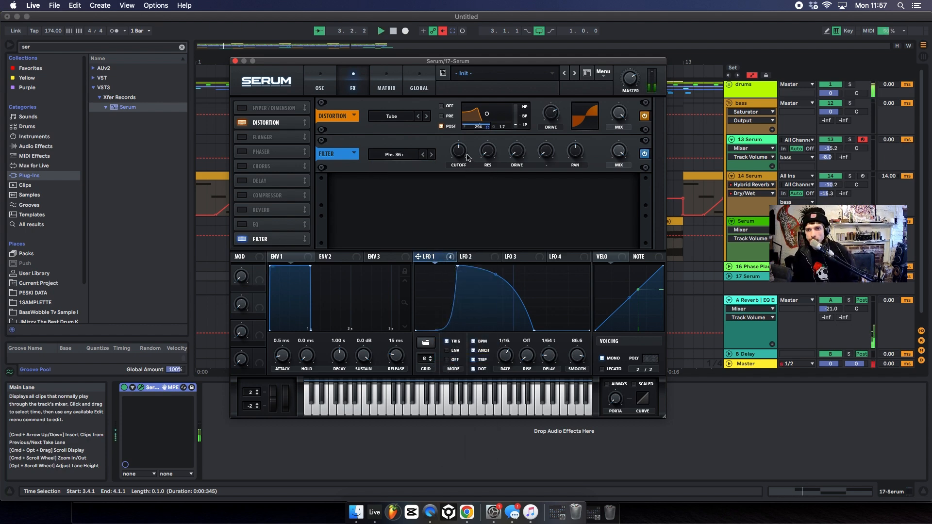
pyautogui.moveTo(462, 152); pyautogui.dragTo(461, 139)
pyautogui.press('space')
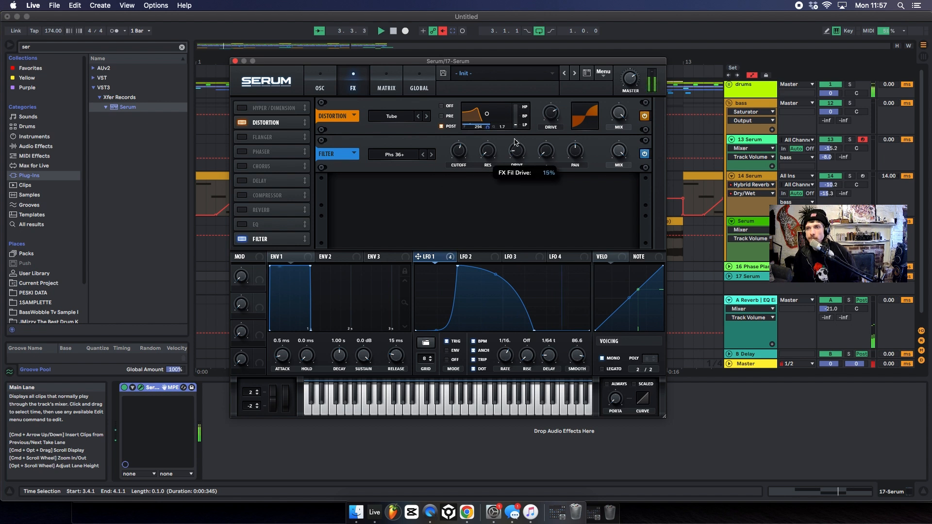
# Add a Hall reverb at the end of the effects chain and an EQ with its lower band as a peak cut
pyautogui.click(243, 210)
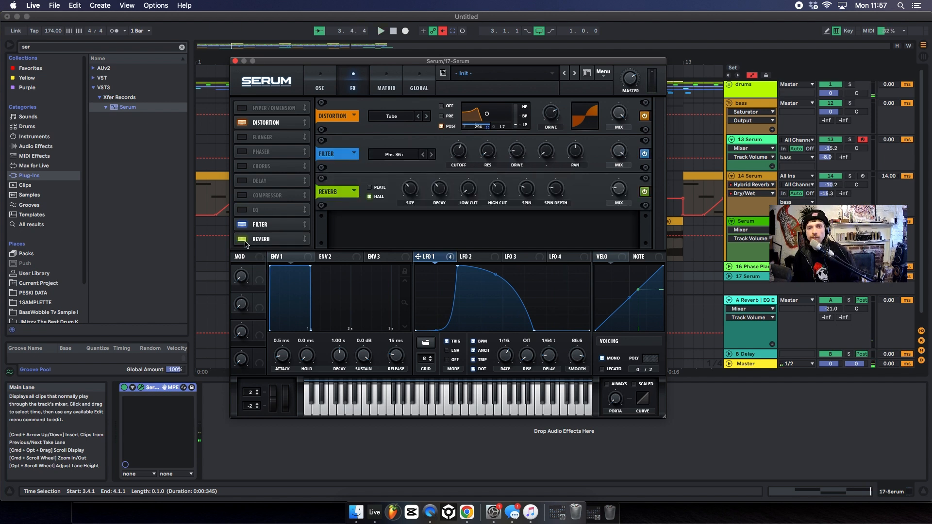
pyautogui.click(242, 211)
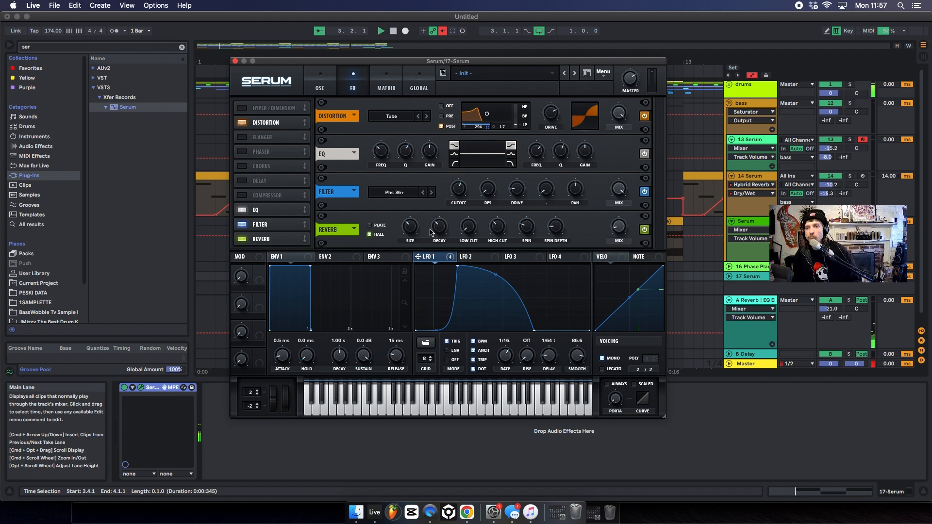
pyautogui.click(453, 155)
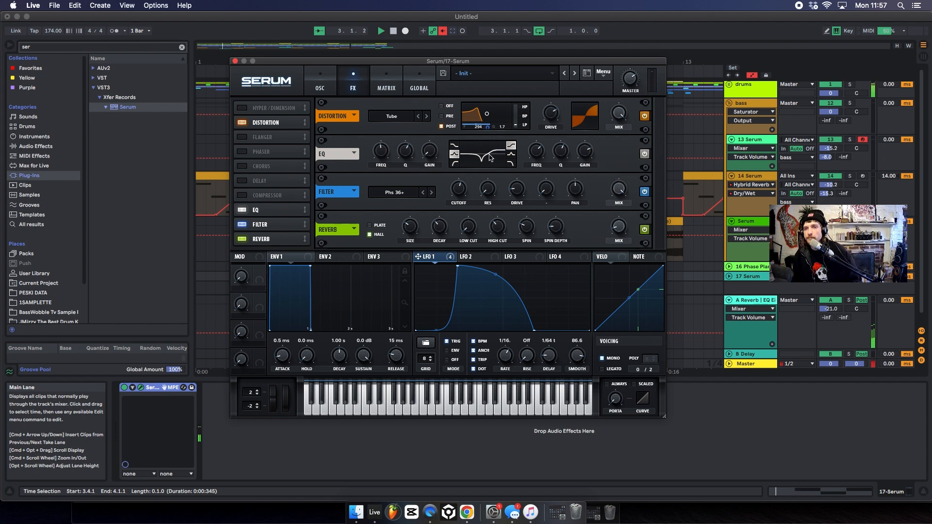
pyautogui.moveTo(380, 157); pyautogui.dragTo(372, 168)
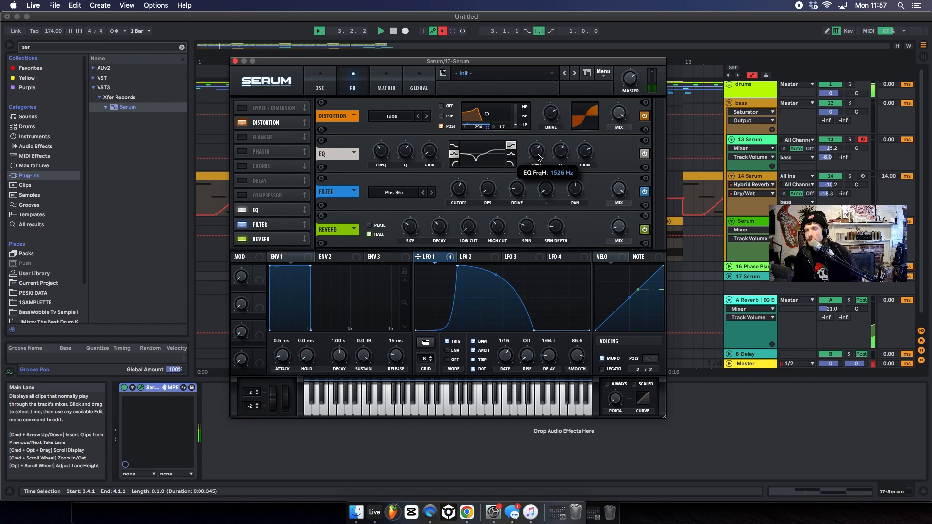
# Enable Hyper/Dimension and save the patch as FM WUBBLE in the FEB presets folder
pyautogui.click(329, 88)
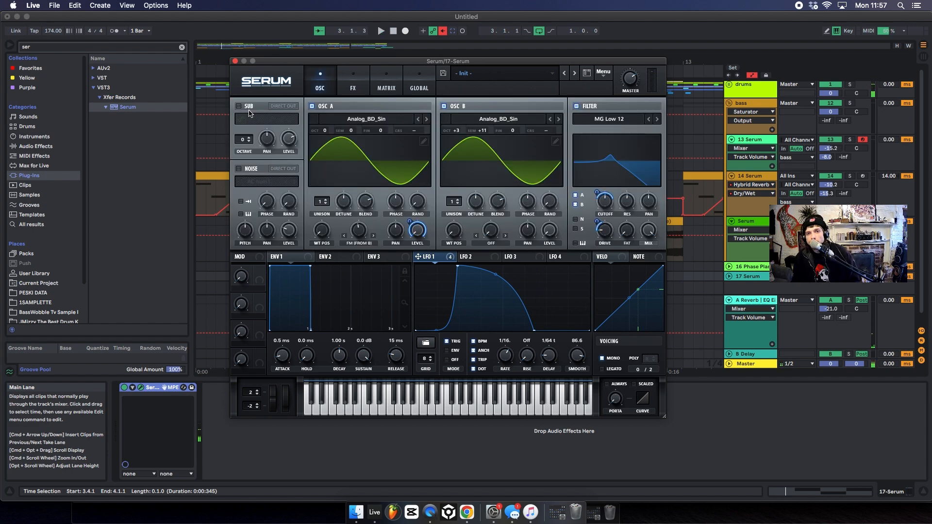
pyautogui.click(357, 74)
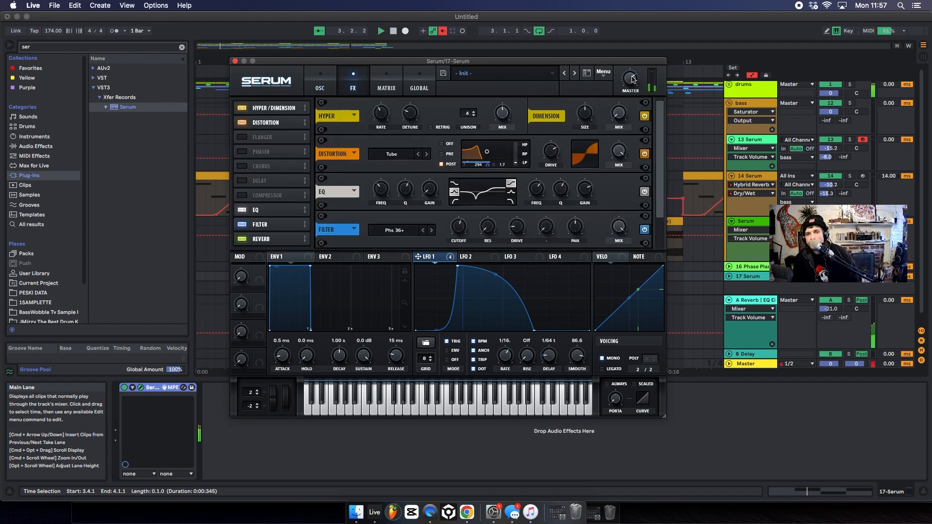
pyautogui.click(447, 72)
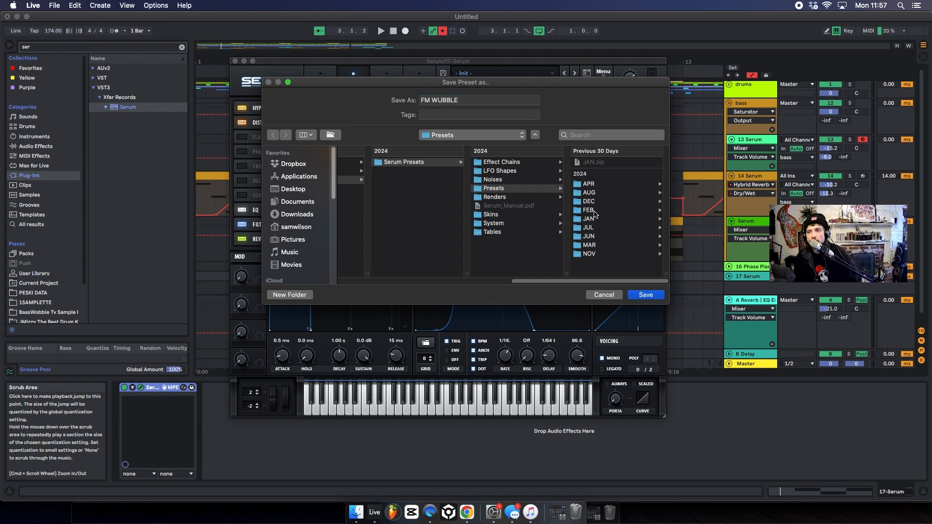
pyautogui.click(593, 211)
pyautogui.click(651, 295)
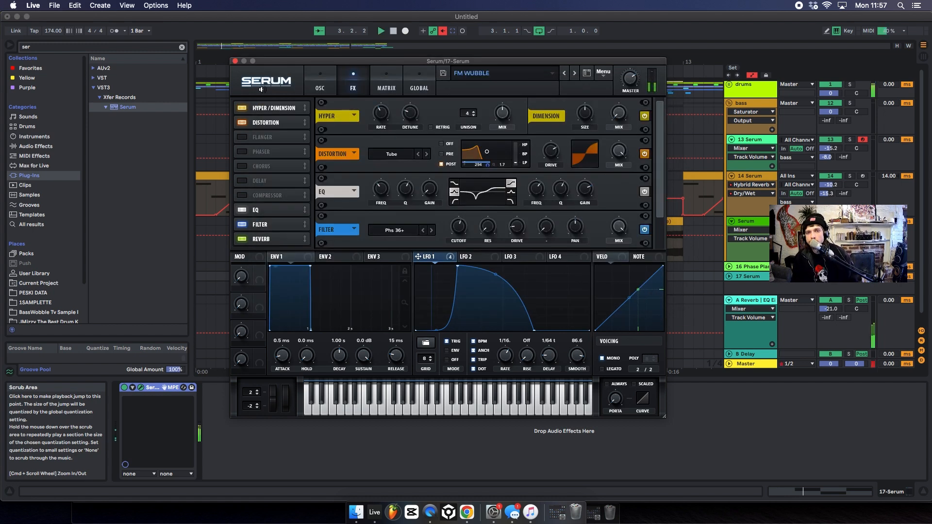
pyautogui.click(235, 62)
# Disarm the 13 Serum track and set OSC B's octave to +2 in the 17 Serum track's synth
pyautogui.click(308, 300)
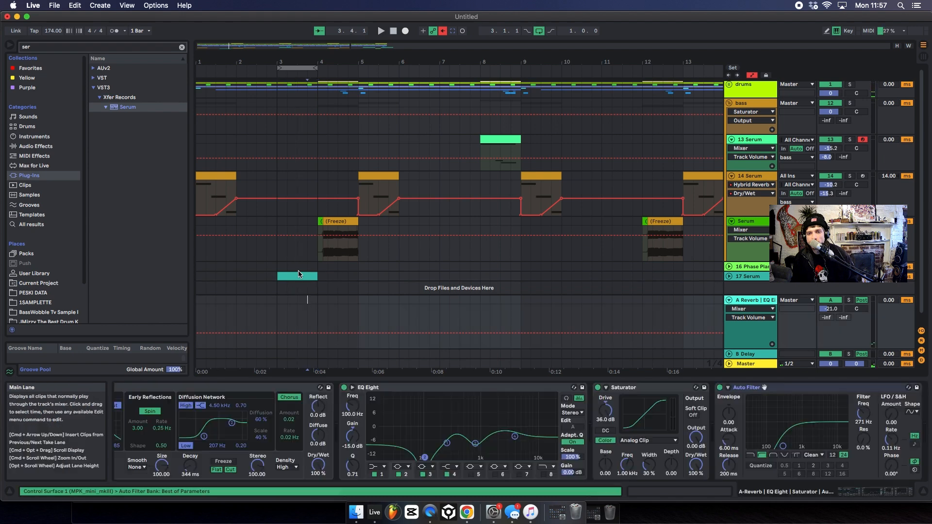
pyautogui.click(738, 278)
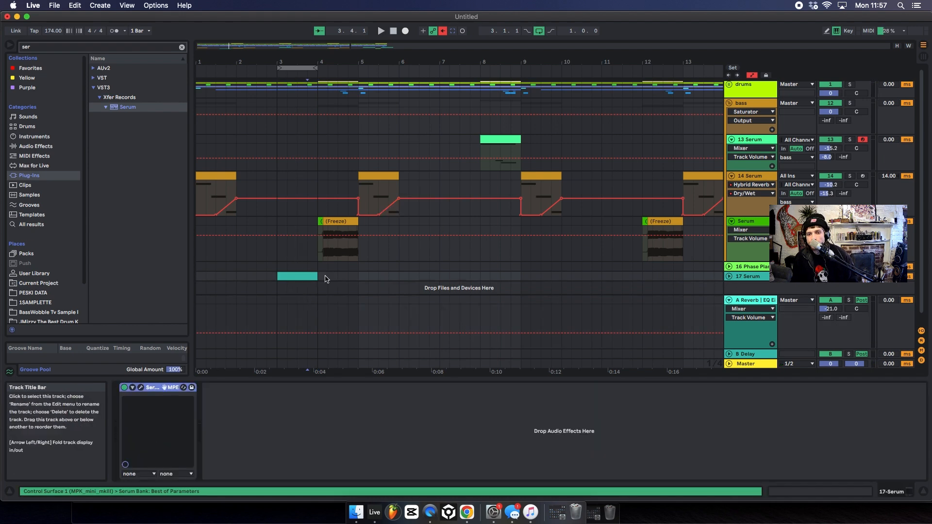
pyautogui.click(140, 388)
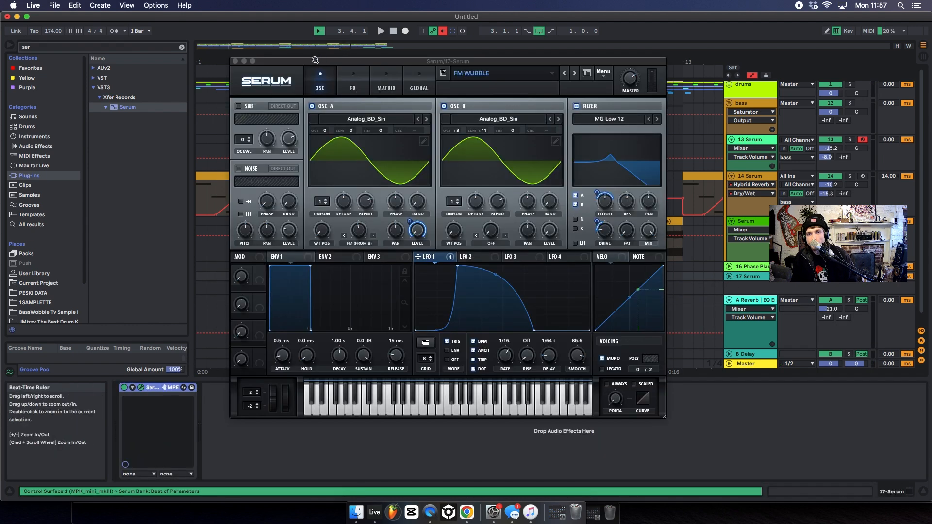
pyautogui.moveTo(271, 68); pyautogui.dragTo(679, 70)
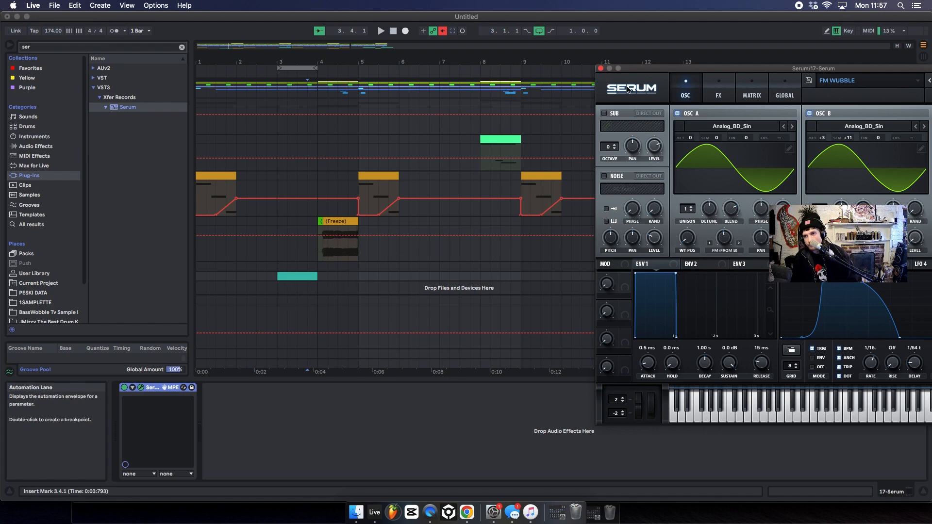
pyautogui.moveTo(656, 69); pyautogui.dragTo(379, 31)
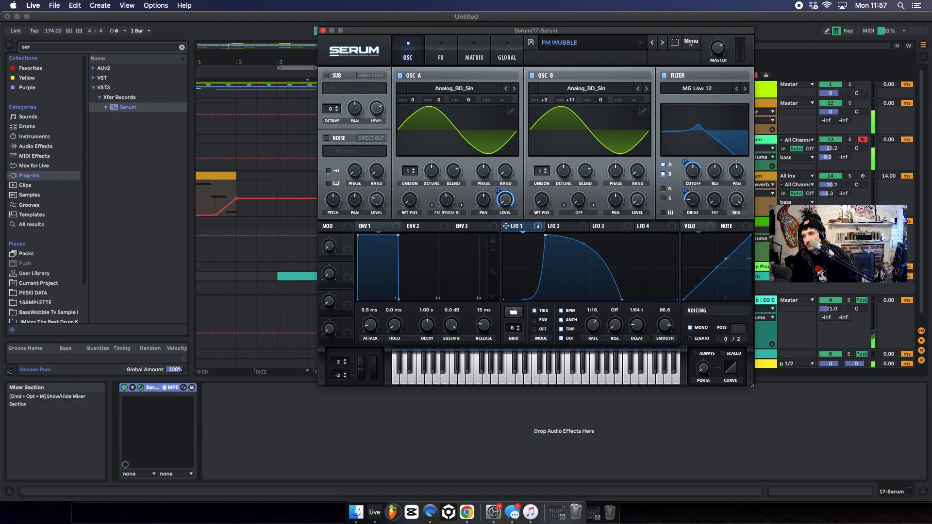
pyautogui.click(863, 140)
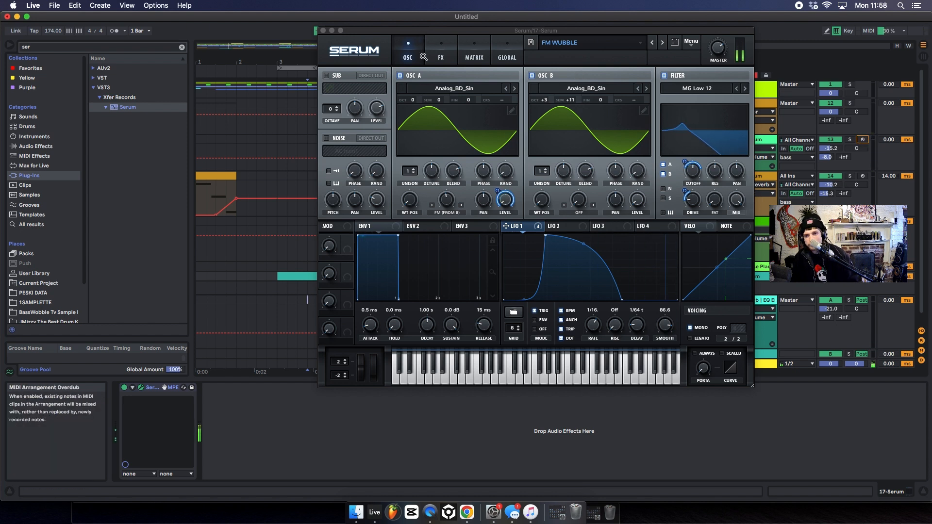
pyautogui.moveTo(543, 100); pyautogui.dragTo(539, 117)
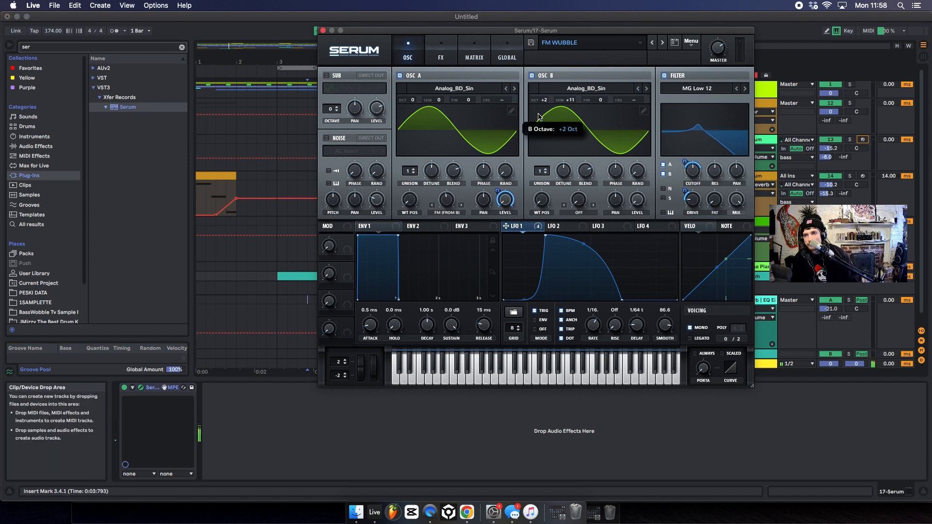
# Unfold the 17 Serum track, lower its volume to about -4.7 dB, and play from bar 3 to check the level
pyautogui.click(278, 268)
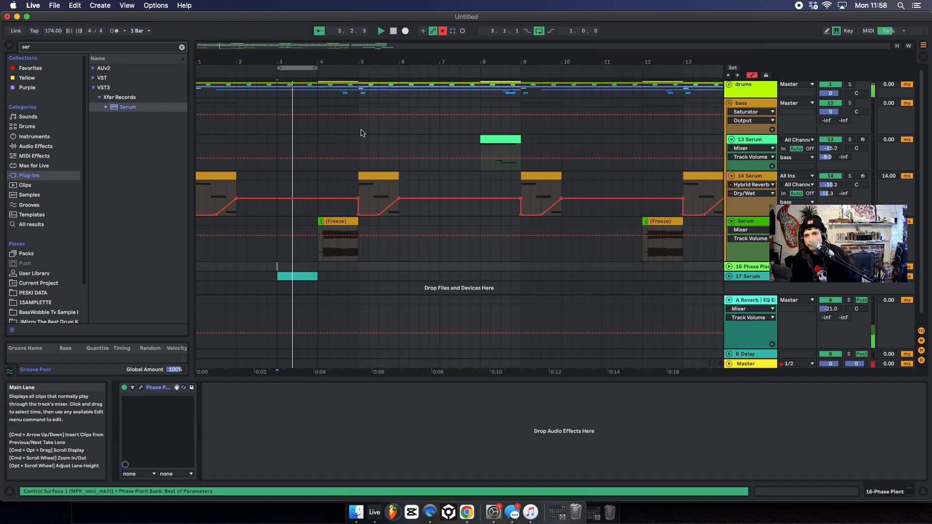
pyautogui.click(729, 277)
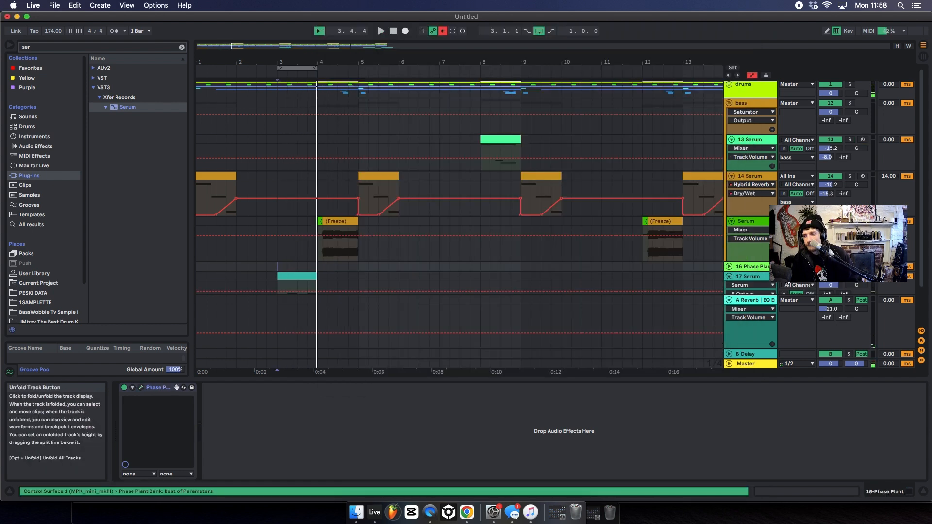
pyautogui.press('space')
pyautogui.moveTo(831, 286); pyautogui.dragTo(831, 296)
pyautogui.press('space')
pyautogui.press('space')
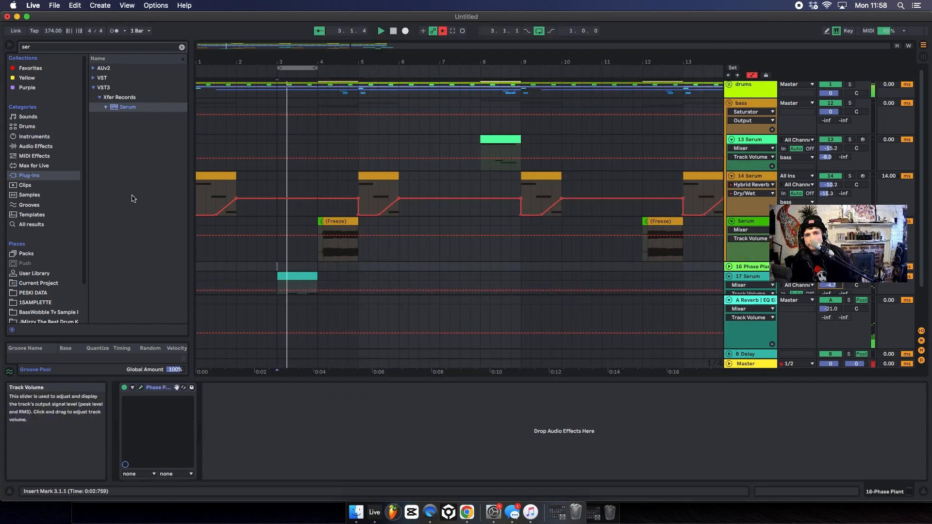
# Search the audio effects for "sat" and load a Saturator onto the Phase Plant track
pyautogui.press('super+f')
pyautogui.write('sat')
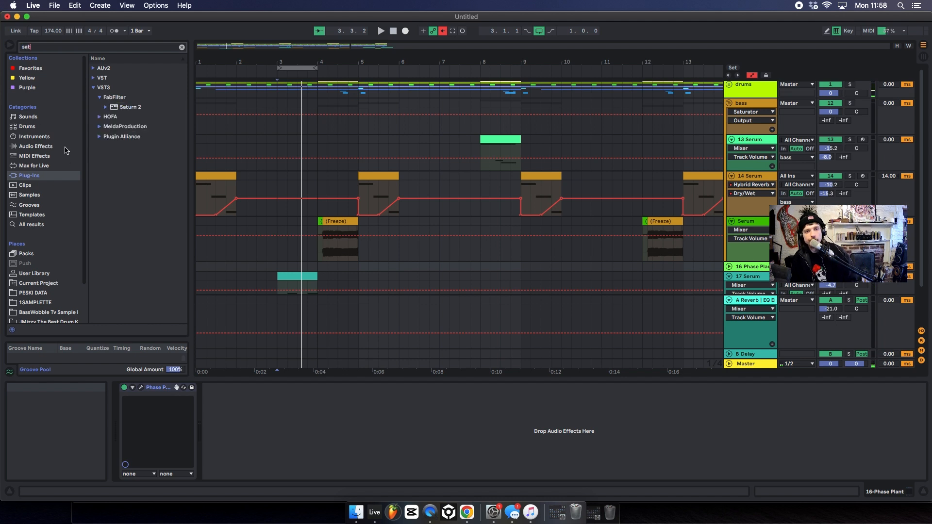
pyautogui.click(37, 147)
pyautogui.doubleClick(120, 76)
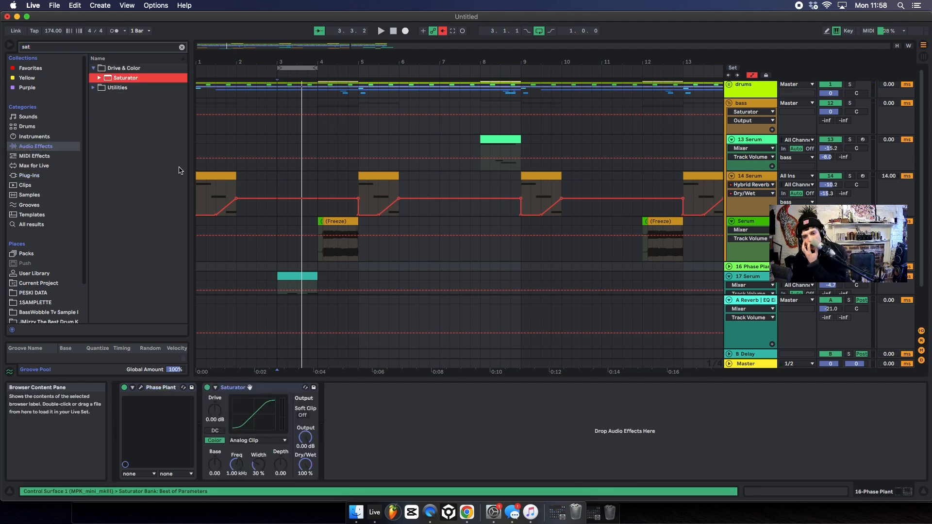
# Set the Saturator's drive to 36 dB and its output to about -28 dB during playback
pyautogui.moveTo(306, 439); pyautogui.dragTo(306, 486)
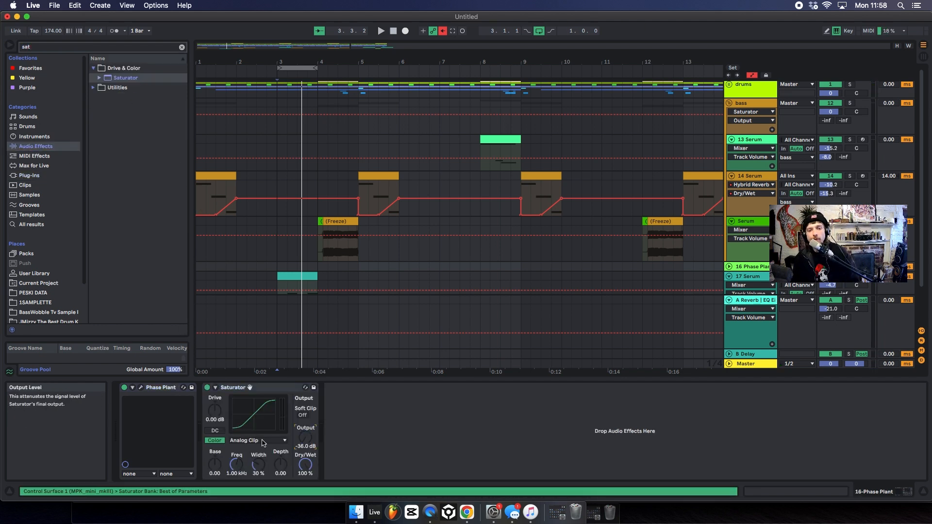
pyautogui.press('space')
pyautogui.moveTo(216, 411); pyautogui.dragTo(229, 359)
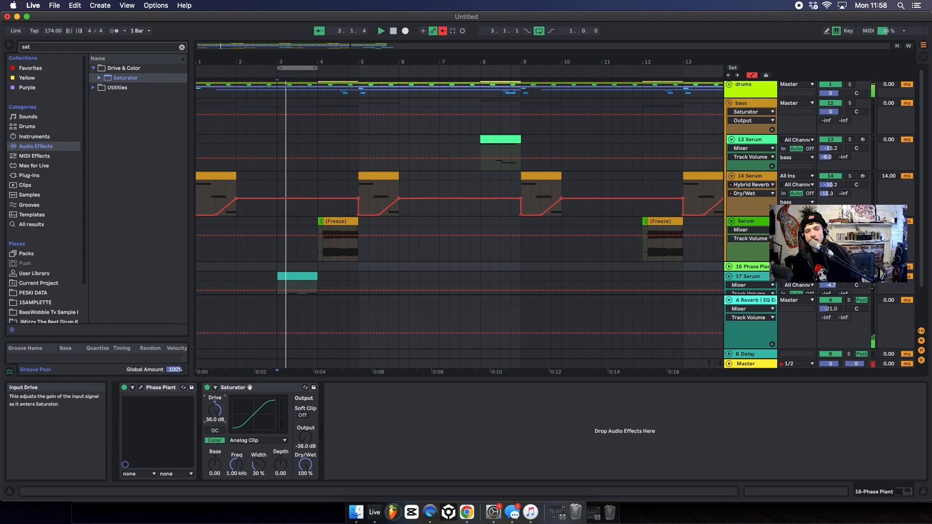
pyautogui.moveTo(305, 438); pyautogui.dragTo(305, 435)
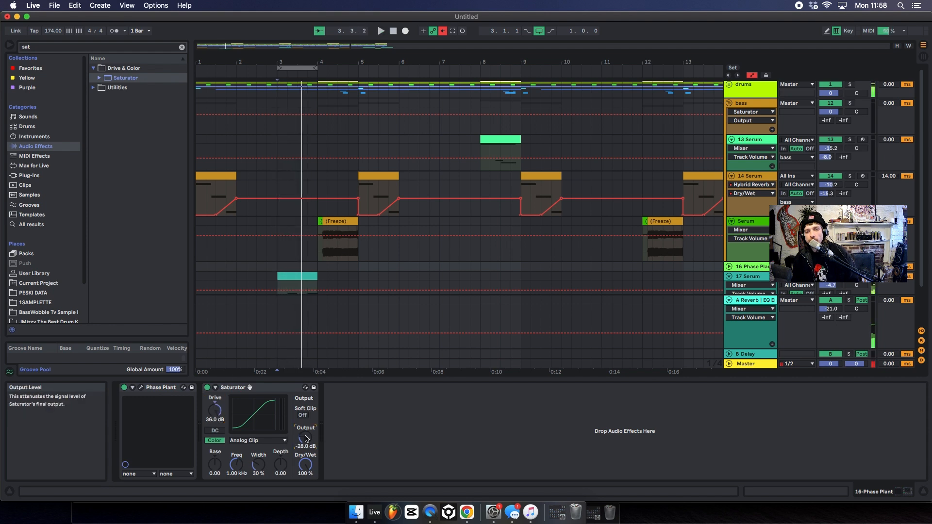
# Move the Saturator from the Phase Plant track to the 17 Serum track and raise its output to about -20.9 dB
pyautogui.click(294, 388)
pyautogui.click(299, 287)
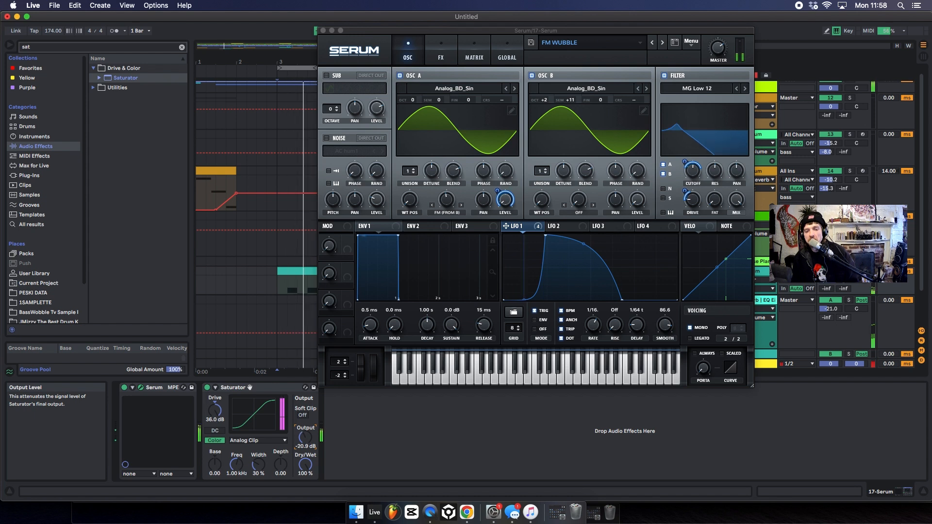
# Set the Saturator's output to about -13.4 dB and its dry/wet to 54%, and close the Serum window
pyautogui.moveTo(305, 438); pyautogui.dragTo(305, 437)
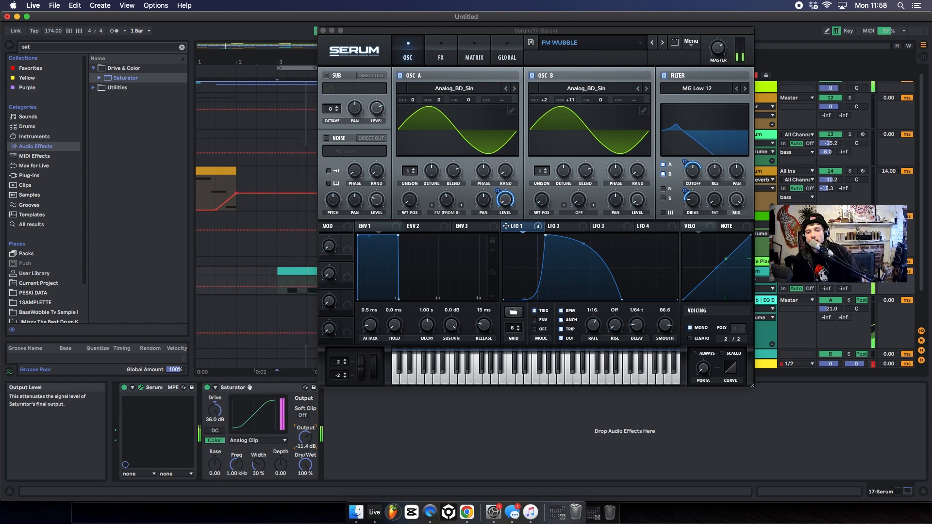
pyautogui.moveTo(306, 437); pyautogui.dragTo(305, 440)
pyautogui.moveTo(214, 411)
pyautogui.mouseDown()
pyautogui.moveTo(214, 455)
pyautogui.moveTo(215, 410)
pyautogui.mouseUp()
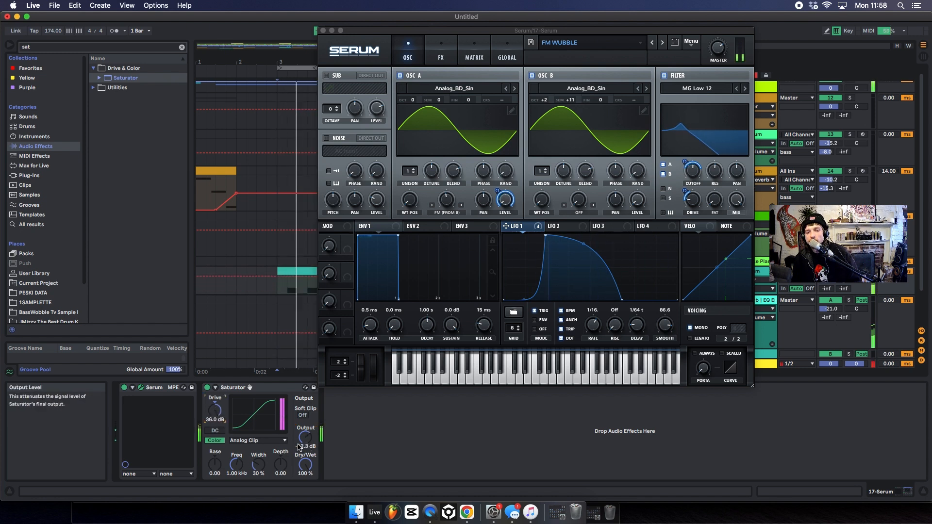
pyautogui.moveTo(306, 438); pyautogui.dragTo(305, 505)
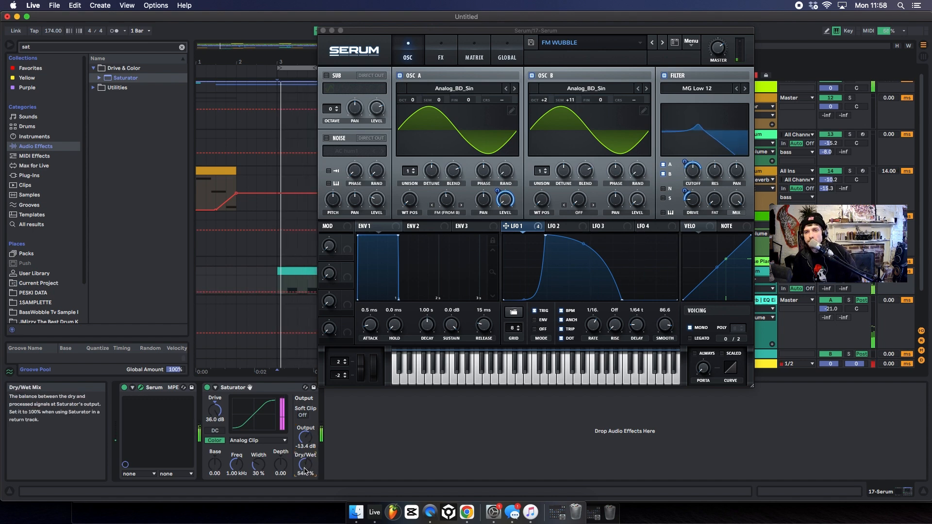
pyautogui.click(322, 30)
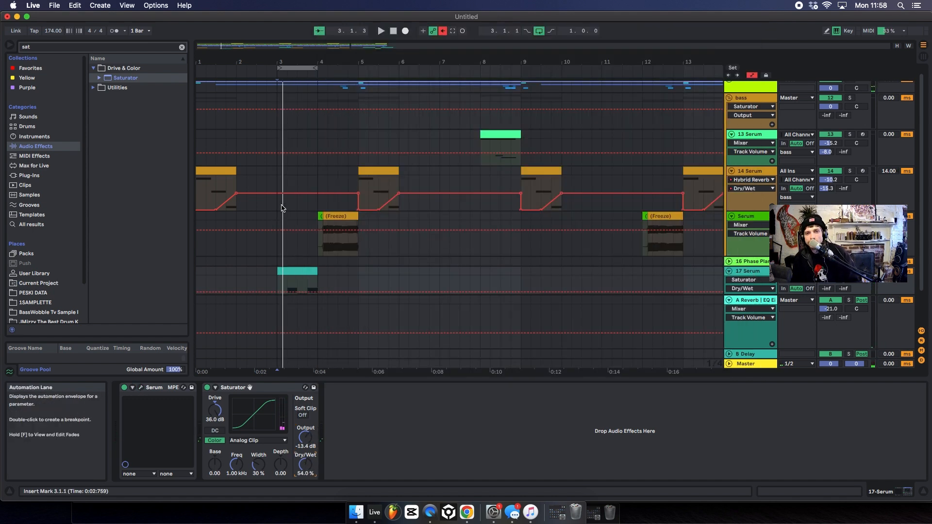
# Extend the loop to cover the 16 bars from bar 1 to bar 17 and play the arrangement
pyautogui.moveTo(258, 127); pyautogui.dragTo(196, 123)
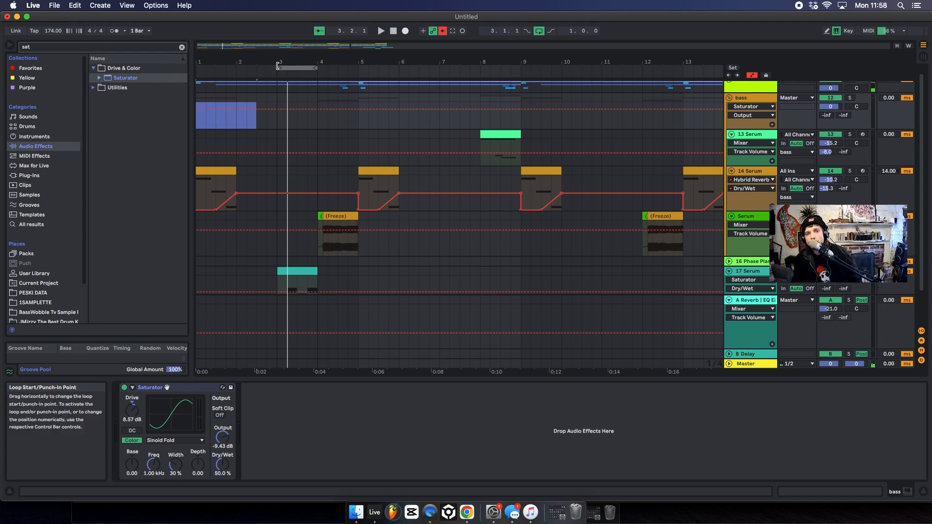
pyautogui.moveTo(278, 66); pyautogui.dragTo(198, 68)
pyautogui.moveTo(318, 60); pyautogui.dragTo(300, 67)
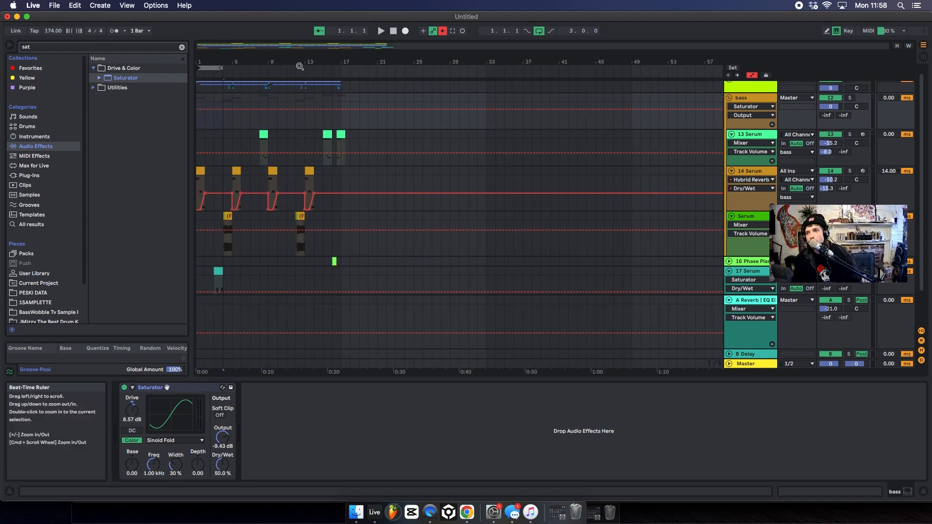
pyautogui.click(219, 68)
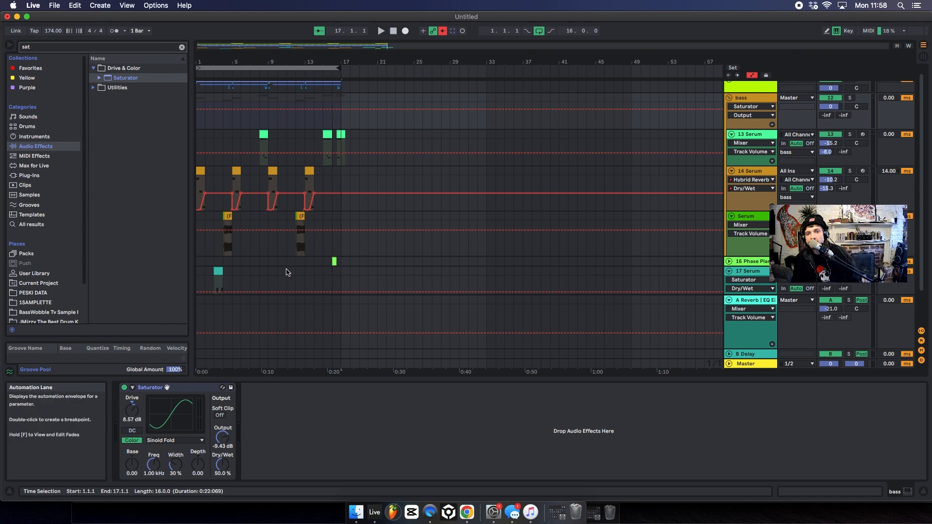
pyautogui.moveTo(286, 278); pyautogui.dragTo(81, 285)
pyautogui.press('space')
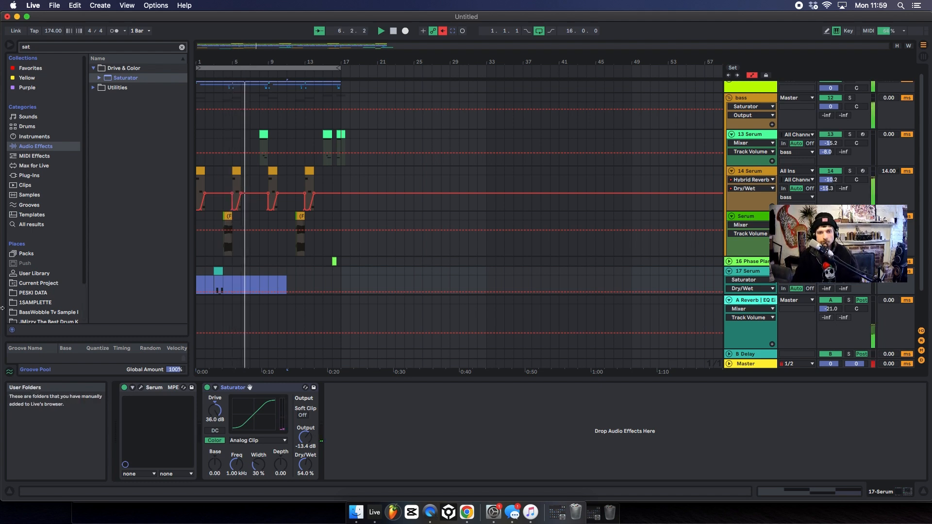
# Copy the 17 Serum clip from bar 3 to bar 14 on the same track
pyautogui.click(226, 280)
pyautogui.moveTo(218, 272); pyautogui.dragTo(335, 283)
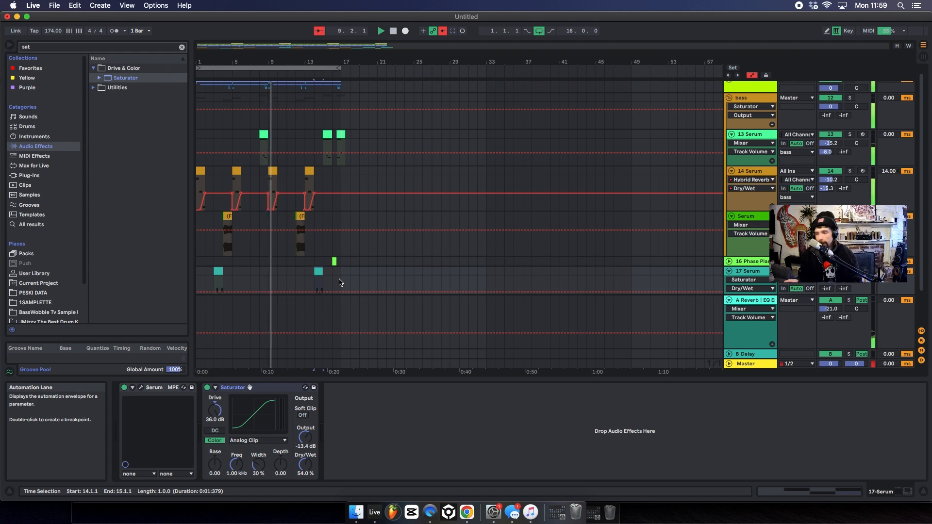
pyautogui.scroll(-3, 241, 188)
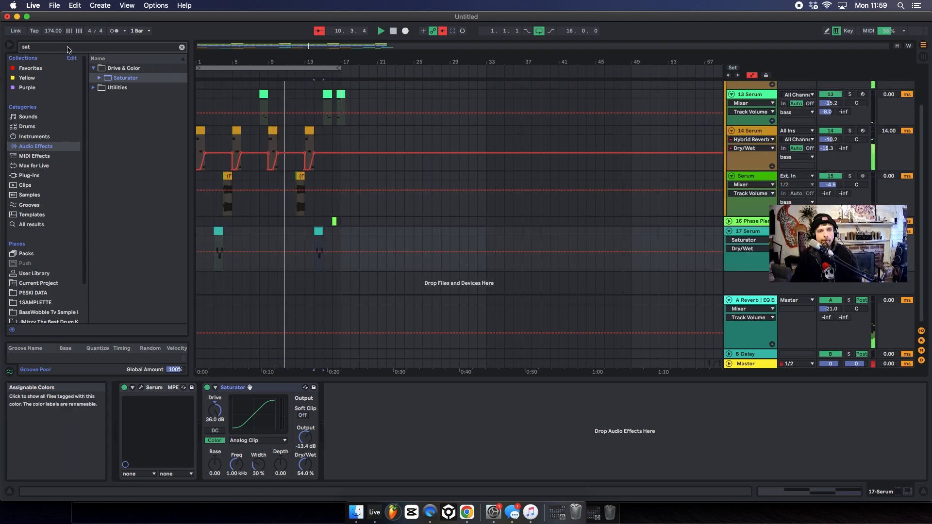
# Search the BassWobble sample folder for "shake" and place shaker 333.wav from SAMPLE PACK 7 on a new track at bar 1
pyautogui.moveTo(68, 47); pyautogui.dragTo(2, 44)
pyautogui.write('sghak')
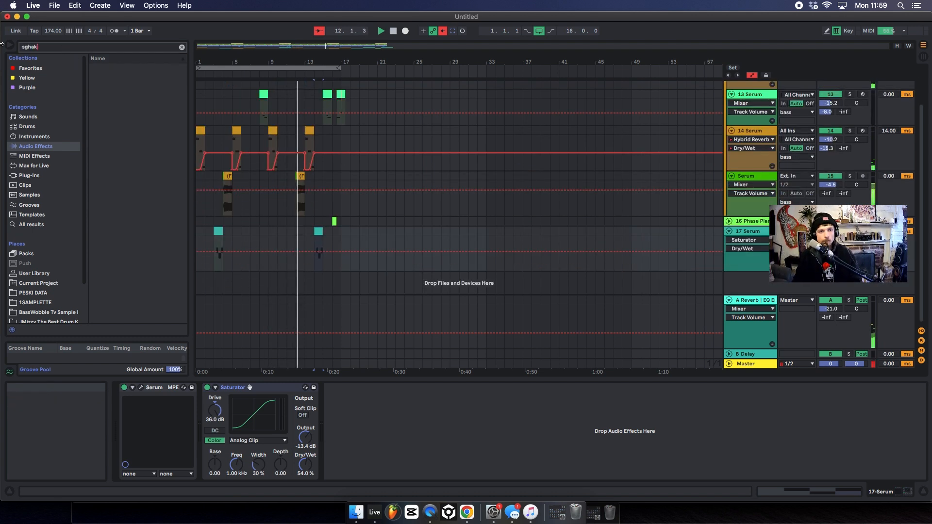
pyautogui.moveTo(53, 47); pyautogui.dragTo(2, 34)
pyautogui.write('shake')
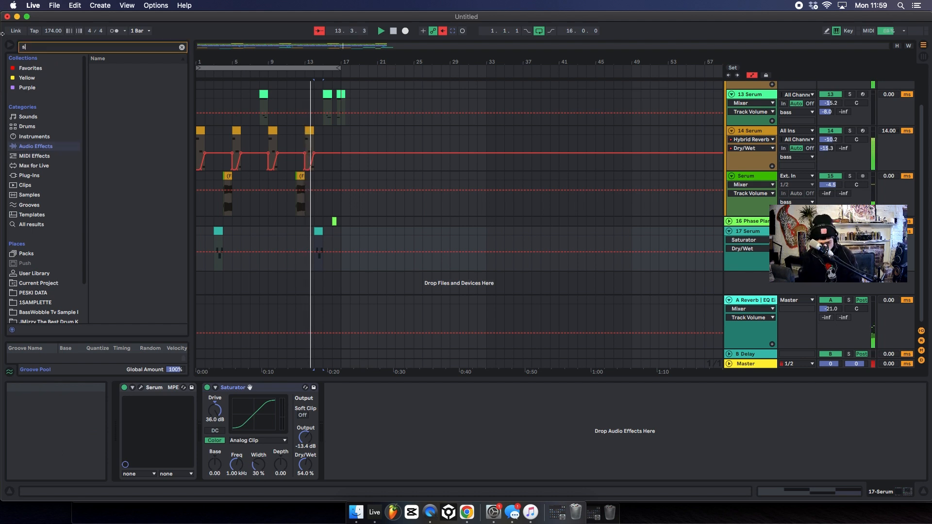
pyautogui.click(48, 312)
pyautogui.click(93, 88)
pyautogui.moveTo(110, 100); pyautogui.dragTo(203, 277)
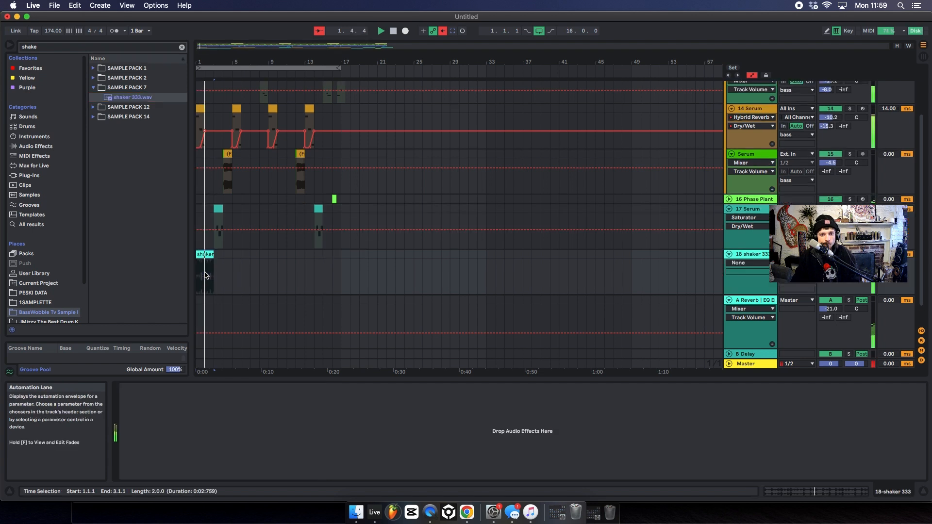
# Duplicate the shaker clip up to bar 17 and lower its track volume to about -16.6 dB
pyautogui.press('super+d')
pyautogui.press('super+d')
pyautogui.press('super+d')
pyautogui.press('super+d')
pyautogui.press('super+d')
pyautogui.press('super+d')
pyautogui.press('super+d')
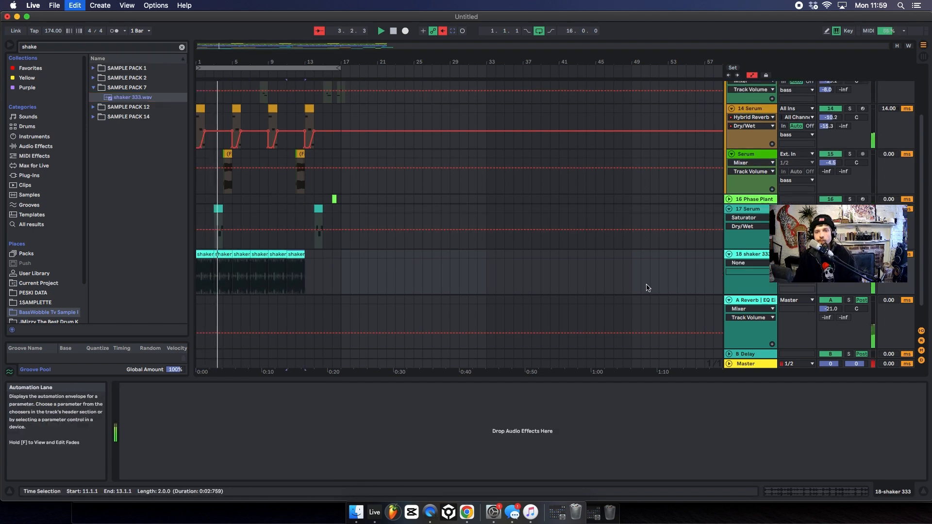
pyautogui.moveTo(829, 262); pyautogui.dragTo(829, 266)
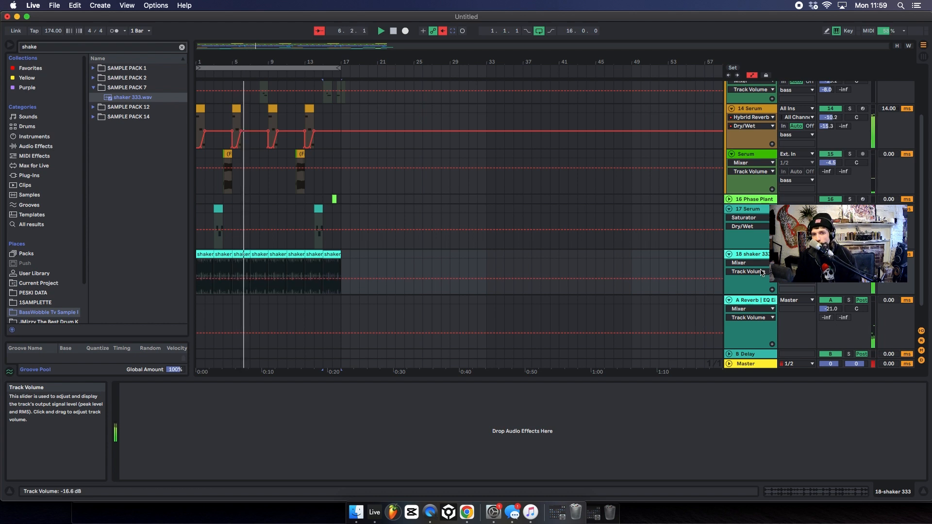
# Turn off the first shaker clip's transient loop mode and reduce its transient envelope to about 46 while checking playback
pyautogui.doubleClick(206, 255)
pyautogui.press('space')
pyautogui.click(217, 437)
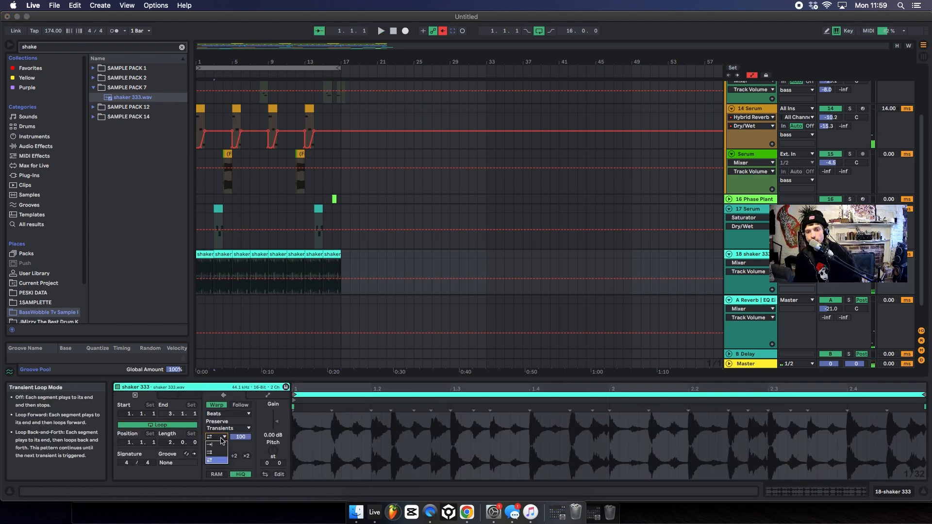
pyautogui.click(217, 443)
pyautogui.press('space')
pyautogui.press('space')
pyautogui.press('space')
pyautogui.moveTo(241, 437); pyautogui.dragTo(240, 456)
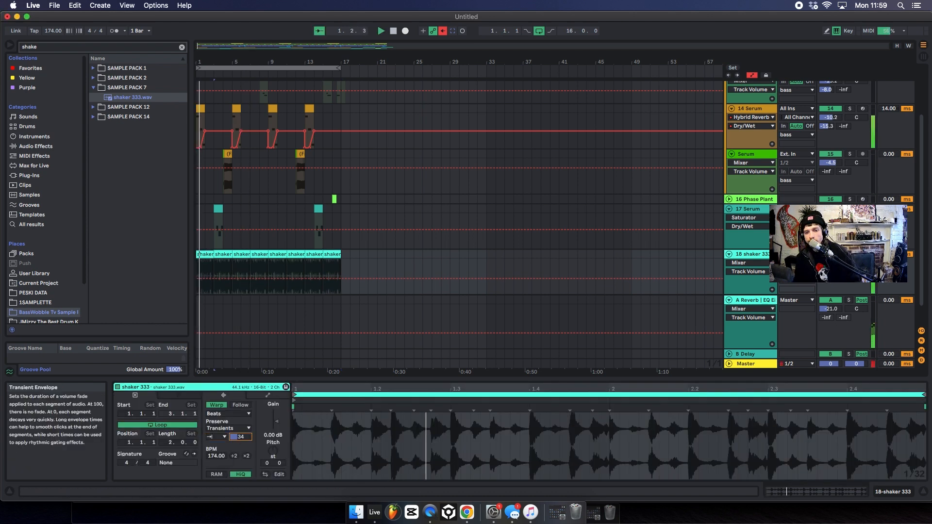
pyautogui.press('space')
pyautogui.press('space')
# Replace the other shaker copies with duplicates of the edited clip up to bar 17 and lower the track to about -19.2 dB
pyautogui.click(205, 255)
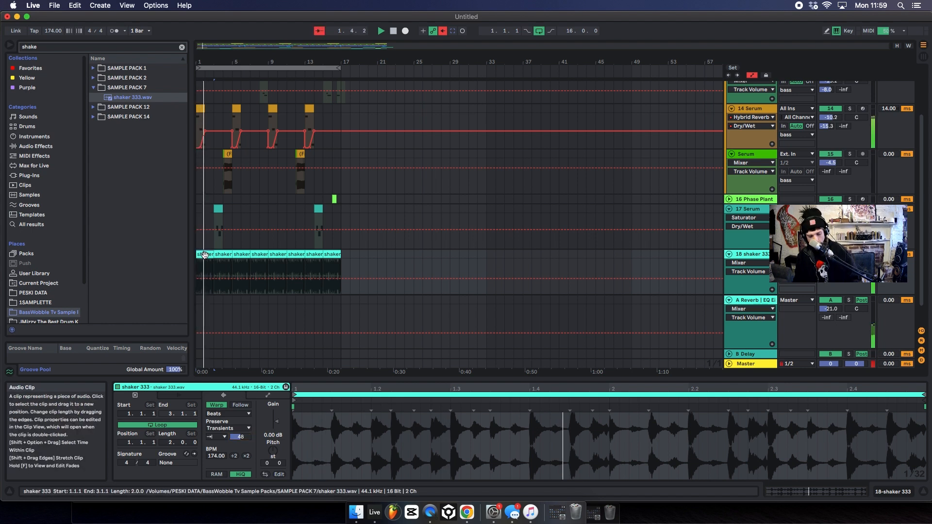
pyautogui.press('super+d')
pyautogui.press('super+d')
pyautogui.press('super+d')
pyautogui.press('super+d')
pyautogui.press('super+d')
pyautogui.press('super+d')
pyautogui.press('super+d')
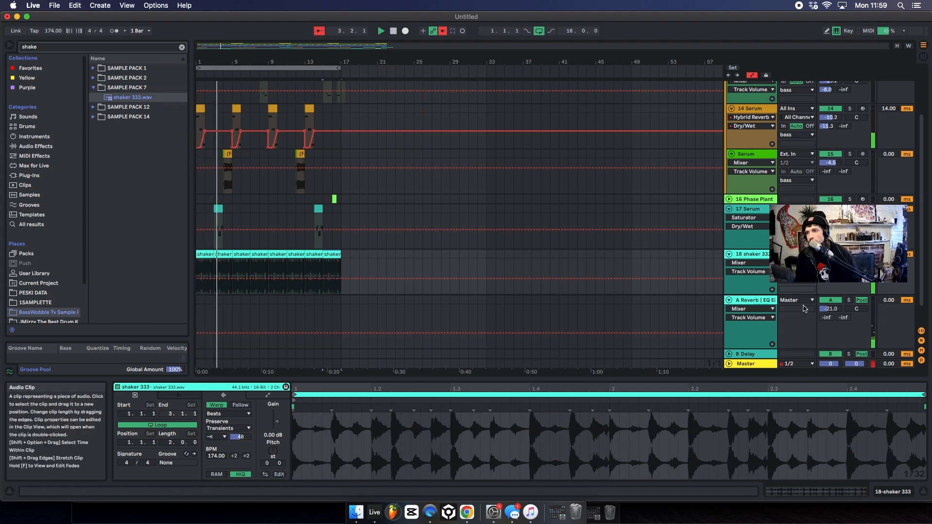
pyautogui.moveTo(829, 262); pyautogui.dragTo(828, 265)
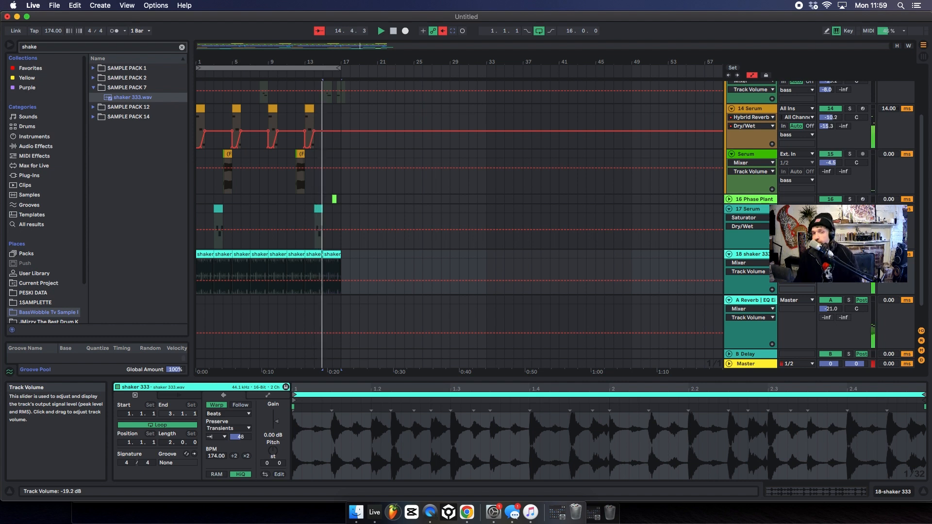
# Compare the mix with the shaker track muted and unmuted, and fold all the arrangement tracks
pyautogui.click(830, 254)
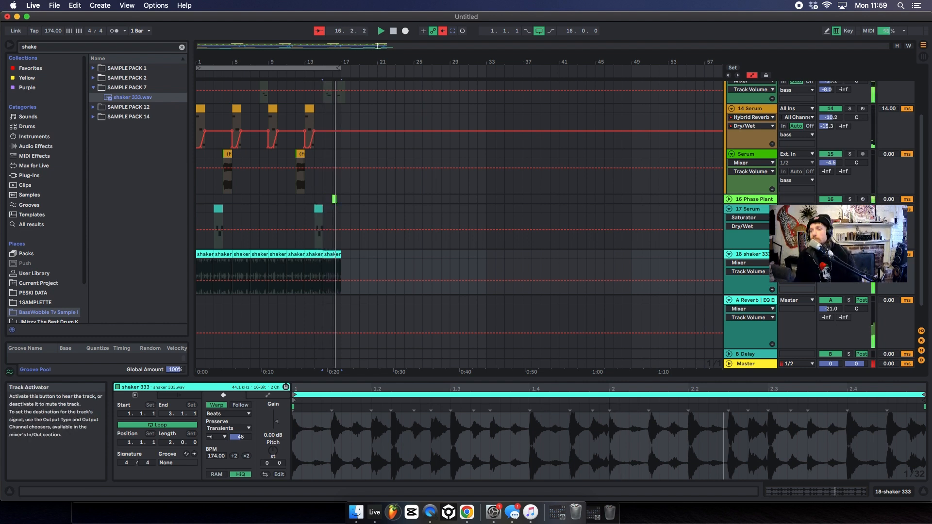
pyautogui.click(830, 254)
pyautogui.click(831, 254)
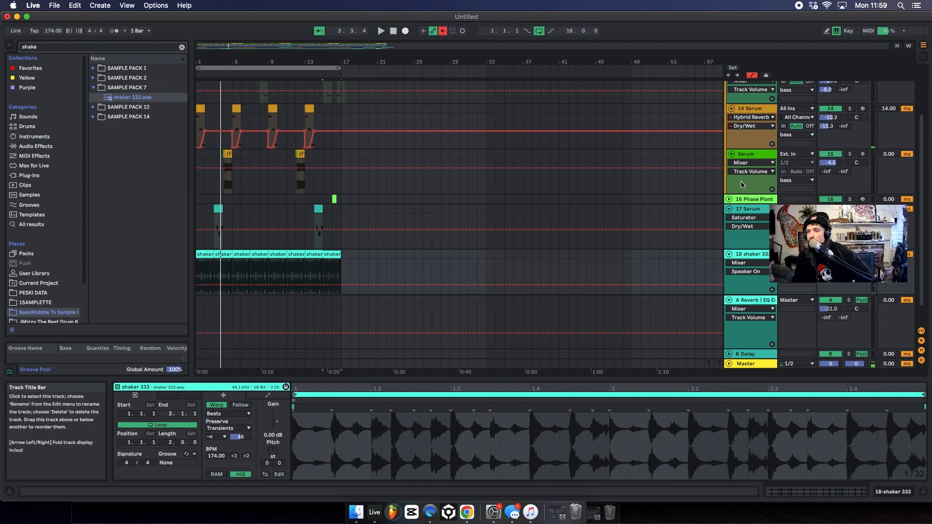
pyautogui.keyDown('alt'); pyautogui.click(729, 210); pyautogui.keyUp('alt')
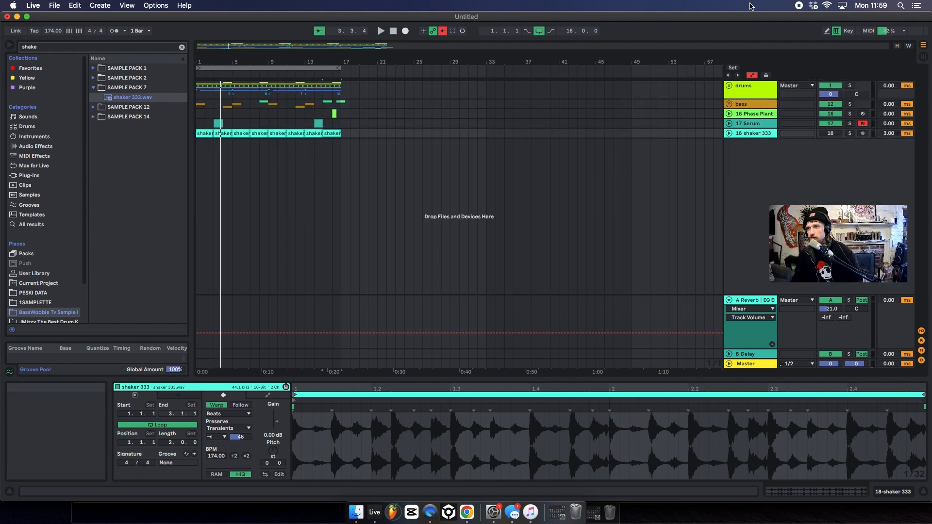